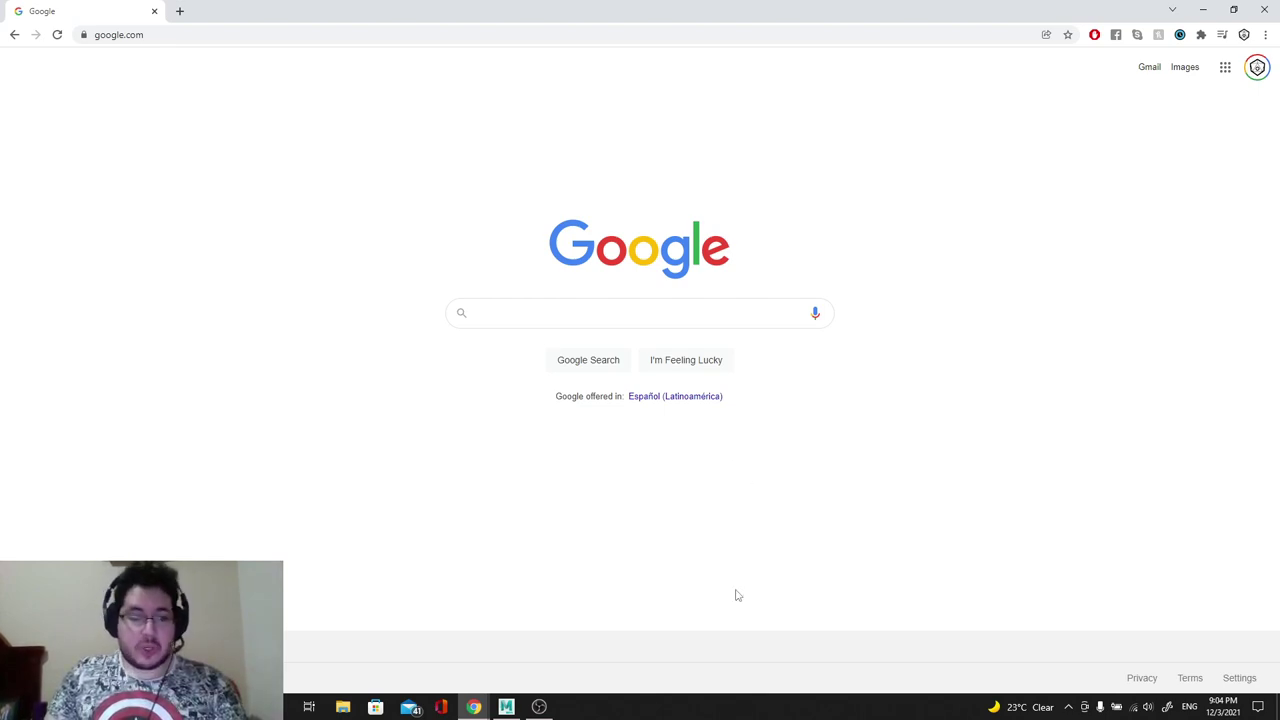
# Step: Switch to Maya, dismiss the What's New Highlight Settings dialog and open the recent scene knife.mb
pyautogui.click(507, 706)
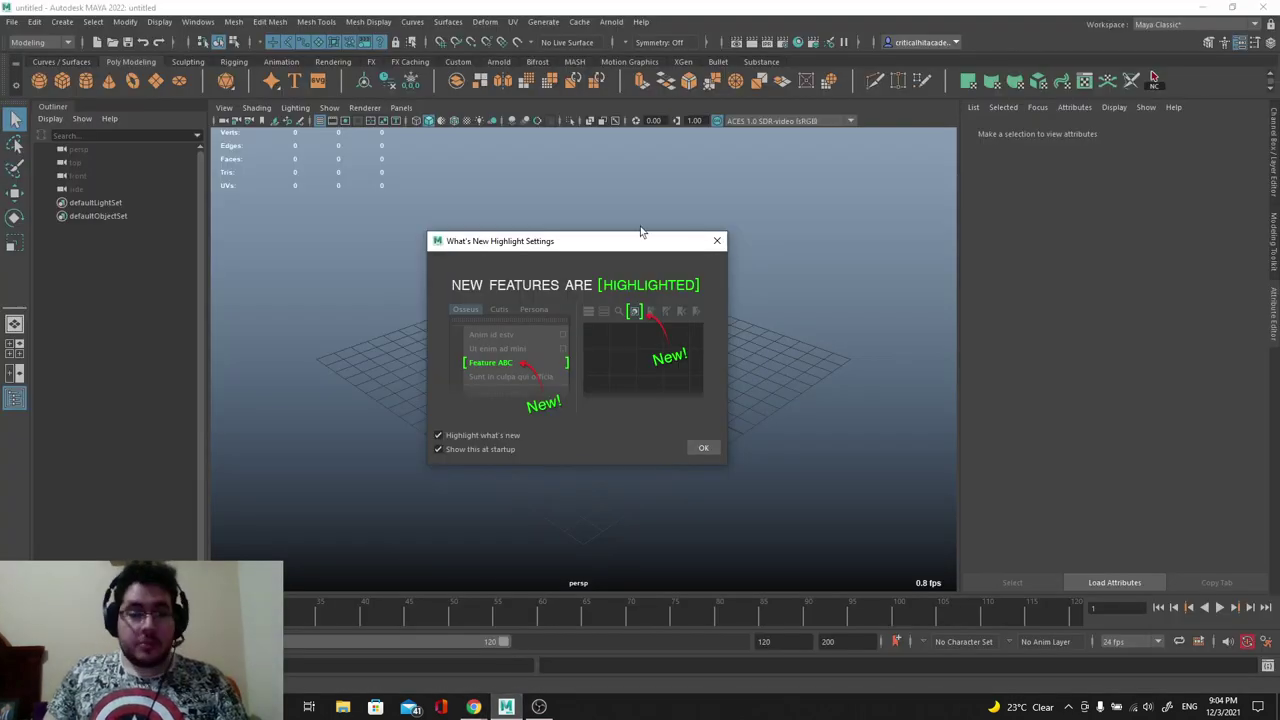
pyautogui.click(716, 241)
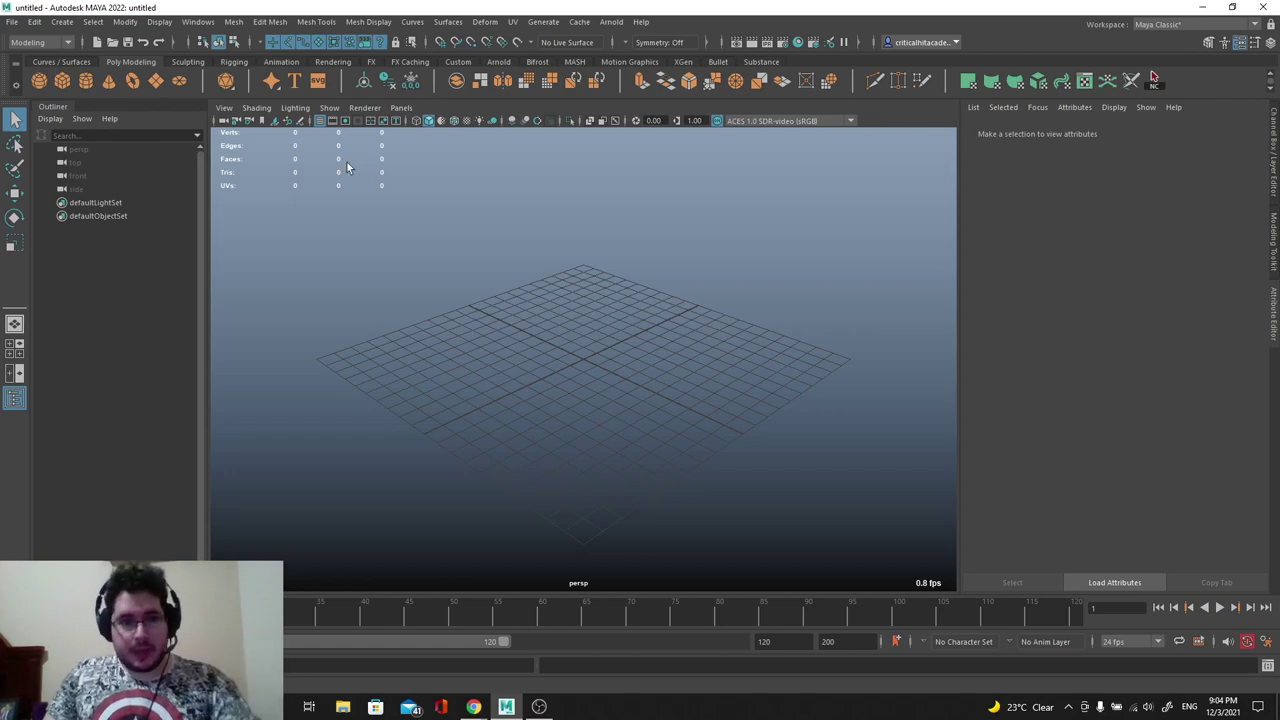
pyautogui.click(13, 21)
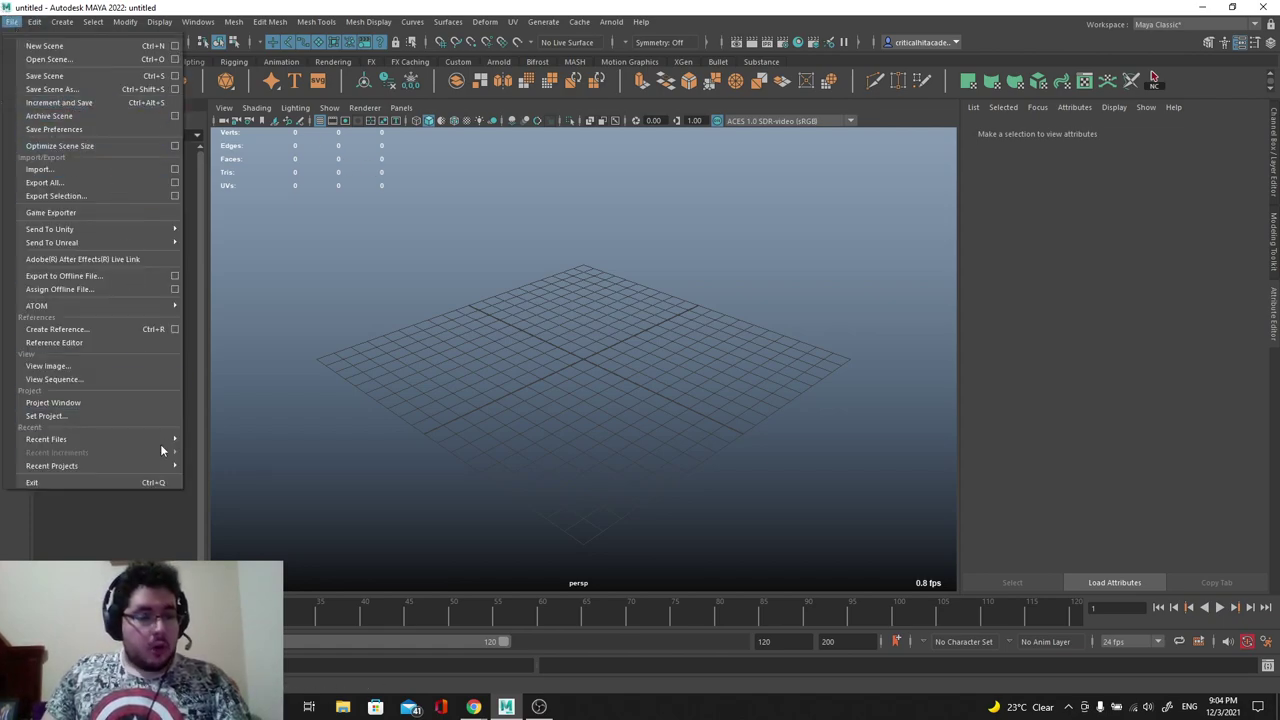
pyautogui.moveTo(150, 439)
pyautogui.click(278, 453)
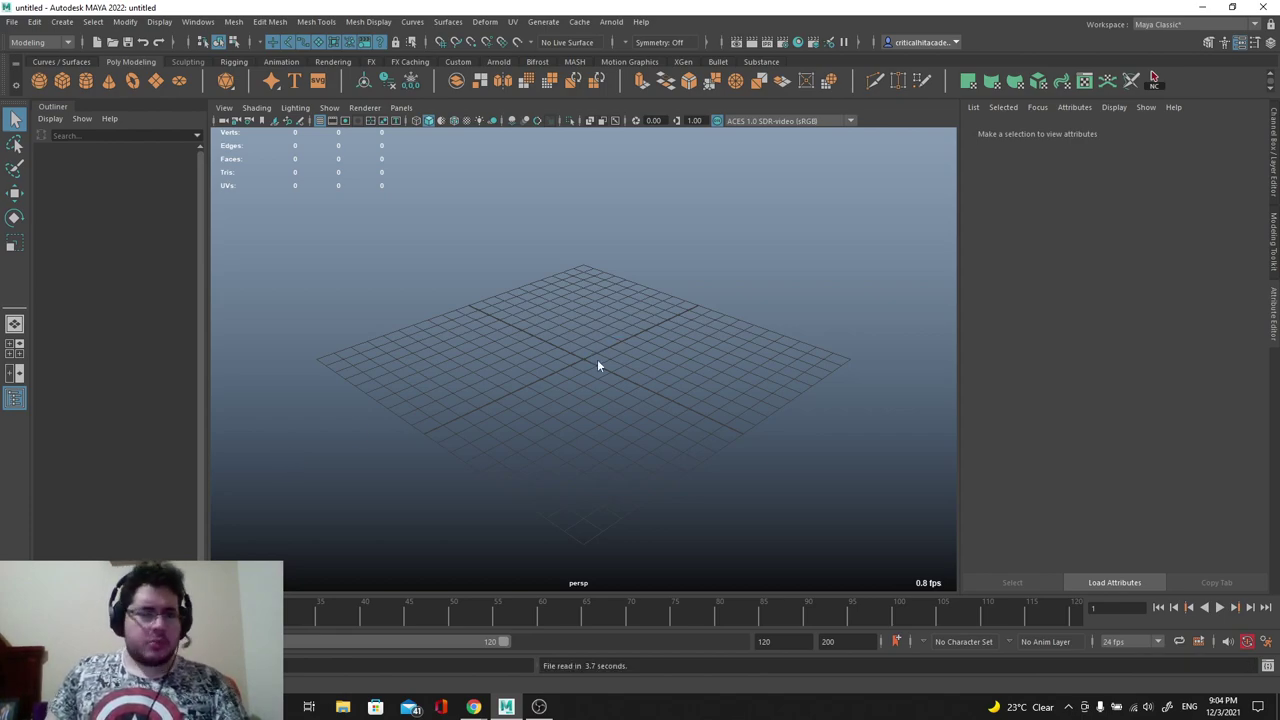
# Step: Examine the knife and the wood block from several angles
pyautogui.keyDown('alt'); pyautogui.moveTo(713, 303); pyautogui.dragTo(530, 338); pyautogui.keyUp('alt')
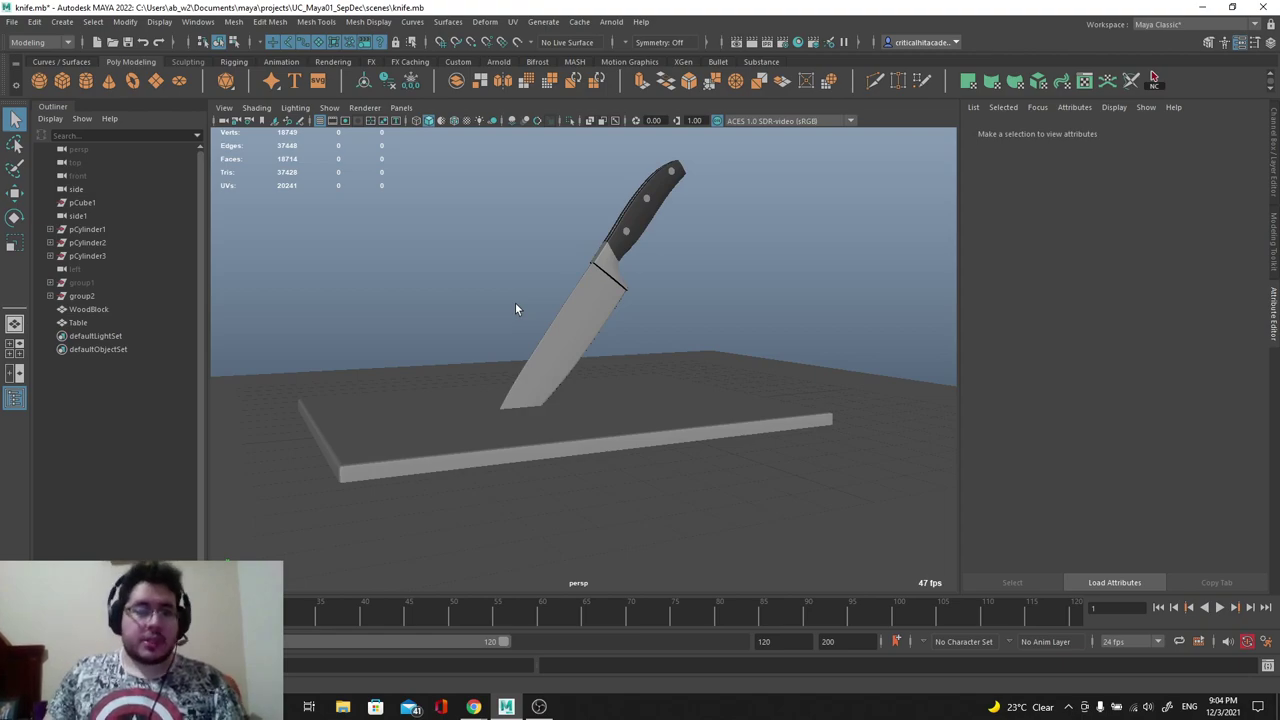
pyautogui.keyDown('alt'); pyautogui.moveTo(516, 309); pyautogui.dragTo(405, 268); pyautogui.keyUp('alt')
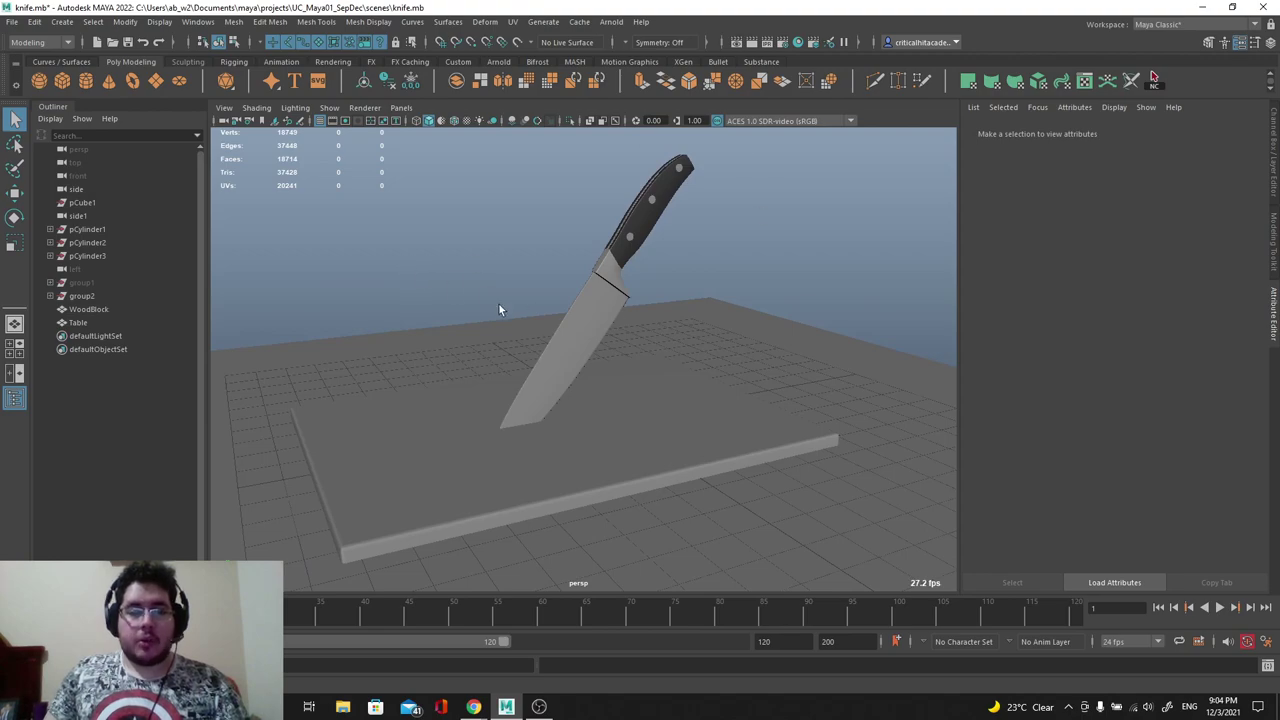
pyautogui.keyDown('alt'); pyautogui.moveTo(506, 299); pyautogui.dragTo(526, 286, button='middle'); pyautogui.keyUp('alt')
pyautogui.keyDown('alt'); pyautogui.moveTo(526, 286); pyautogui.dragTo(571, 377, button='right'); pyautogui.keyUp('alt')
pyautogui.keyDown('alt'); pyautogui.moveTo(571, 377); pyautogui.dragTo(546, 359); pyautogui.keyUp('alt')
pyautogui.keyDown('alt'); pyautogui.moveTo(546, 359); pyautogui.dragTo(541, 394, button='middle'); pyautogui.keyUp('alt')
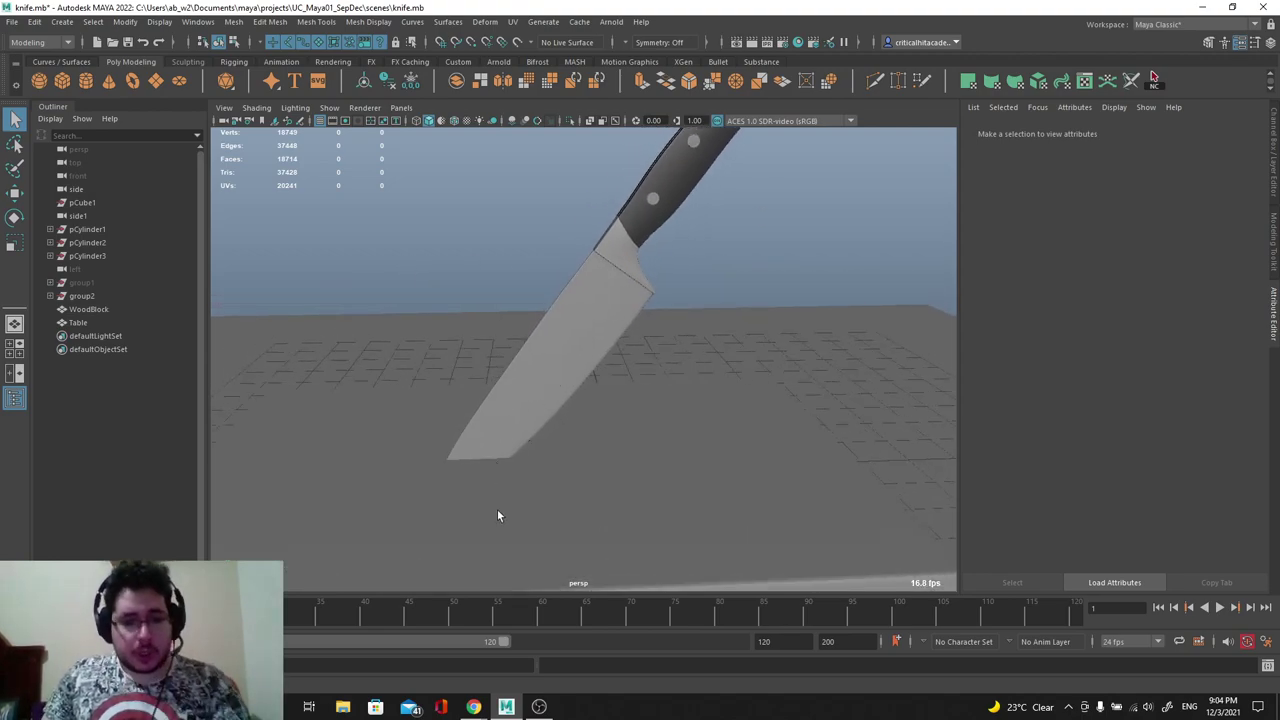
# Step: Switch to OBS, hide the video capture device source and minimise its window
pyautogui.click(539, 706)
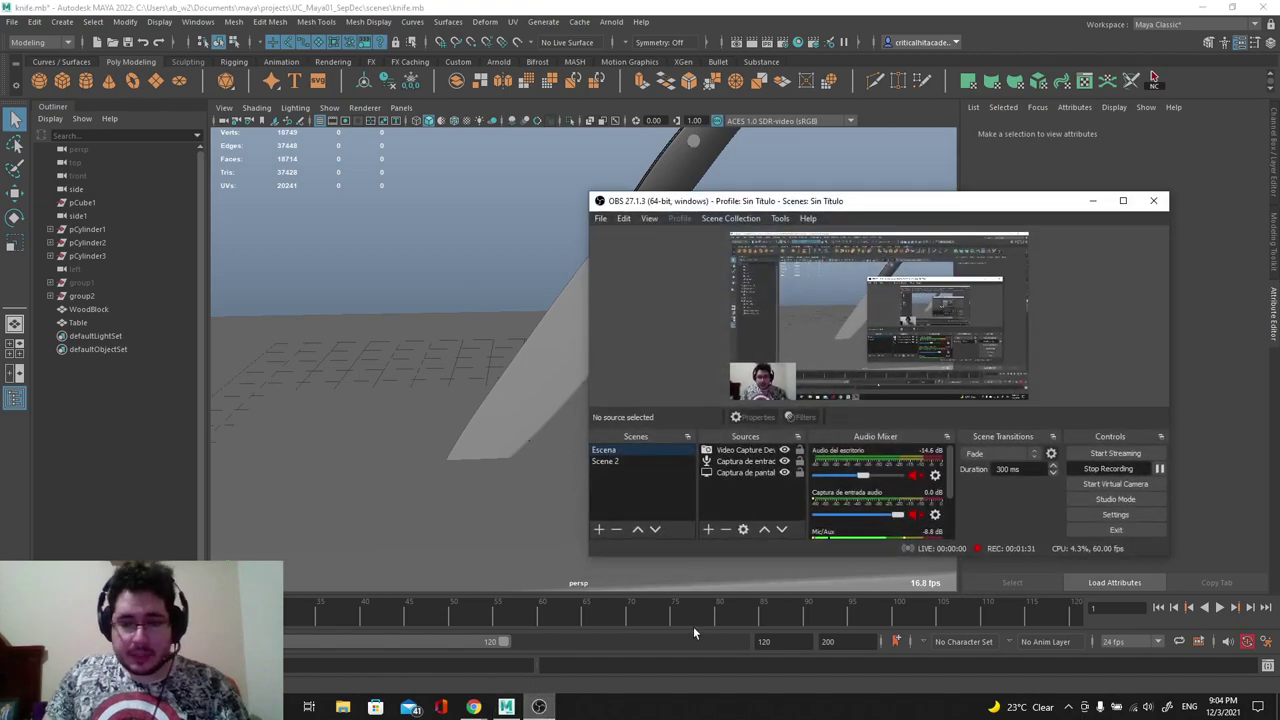
pyautogui.click(784, 451)
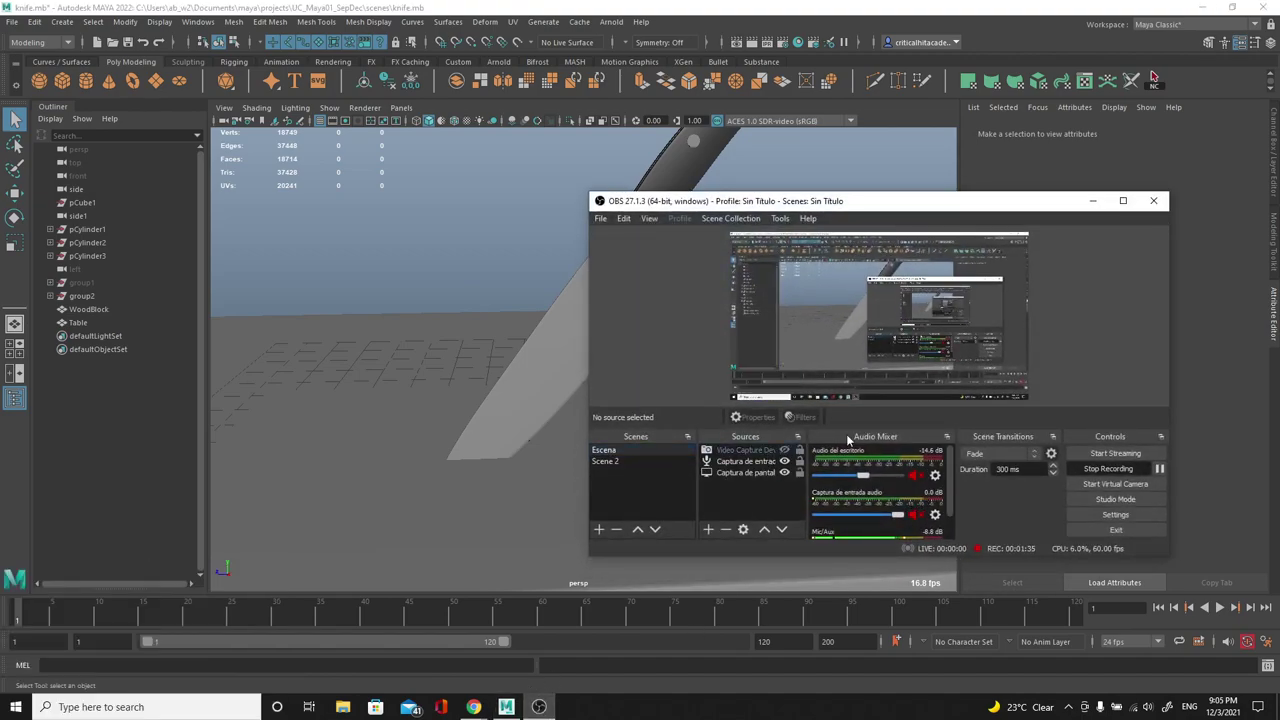
pyautogui.click(1094, 203)
# Step: Select the whole knife group and display its meshes without the smooth preview
pyautogui.keyDown('alt'); pyautogui.moveTo(554, 275); pyautogui.dragTo(579, 266, button='right'); pyautogui.keyUp('alt')
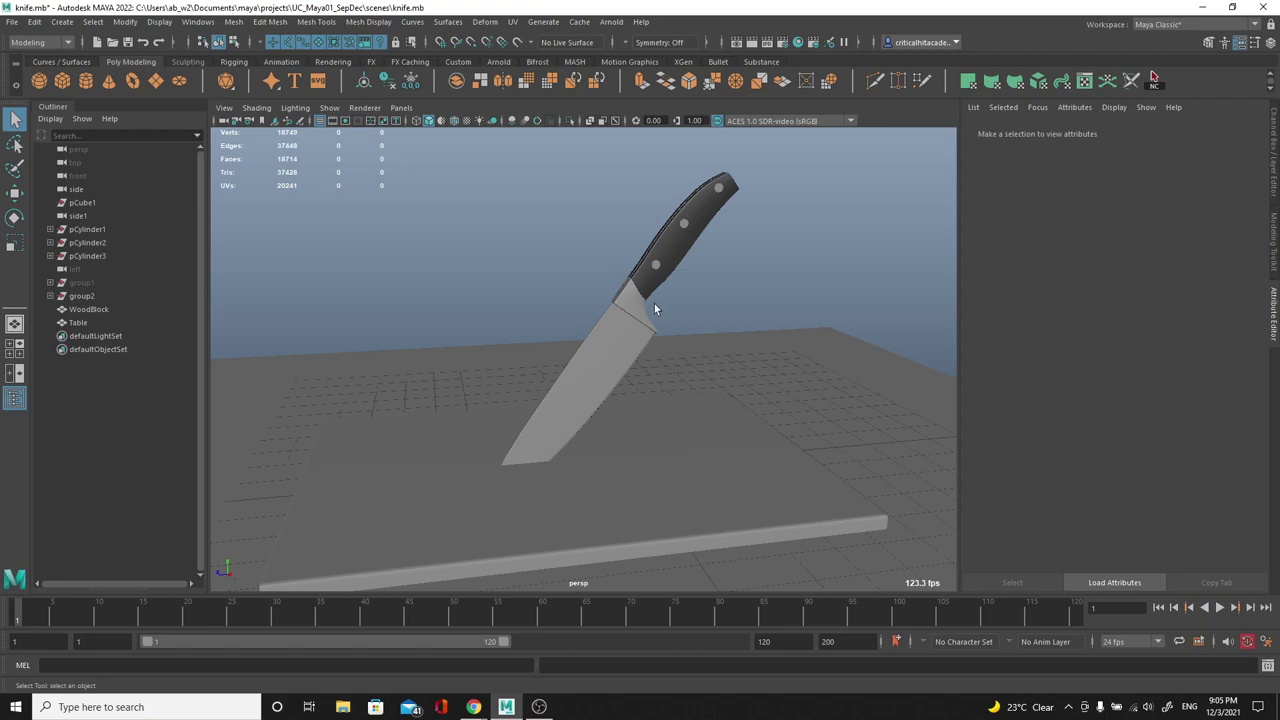
pyautogui.scroll(4, 610, 320)
pyautogui.click(596, 342)
pyautogui.keyDown('alt'); pyautogui.moveTo(660, 246); pyautogui.dragTo(540, 334); pyautogui.keyUp('alt')
pyautogui.scroll(-3, 704, 240)
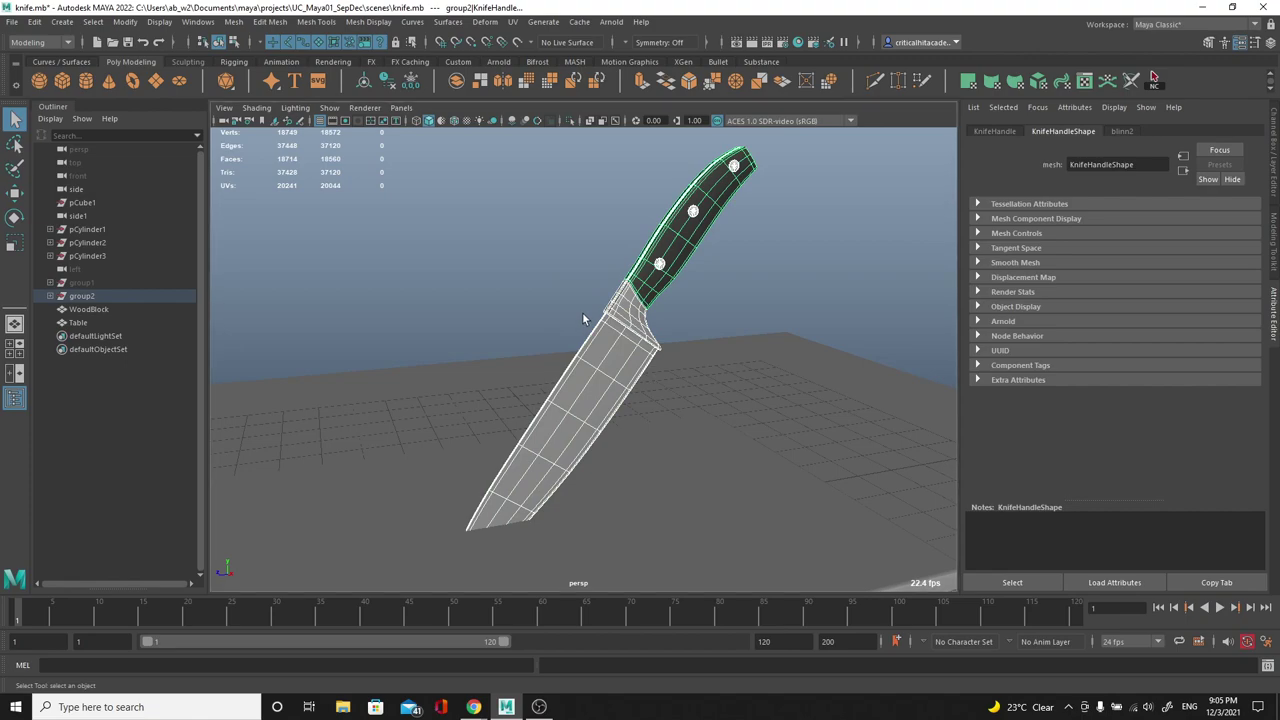
pyautogui.press('1')
pyautogui.keyDown('alt'); pyautogui.moveTo(664, 305); pyautogui.dragTo(645, 292); pyautogui.keyUp('alt')
pyautogui.keyDown('alt'); pyautogui.moveTo(560, 226); pyautogui.dragTo(531, 240, button='middle'); pyautogui.keyUp('alt')
pyautogui.scroll(3, 531, 240)
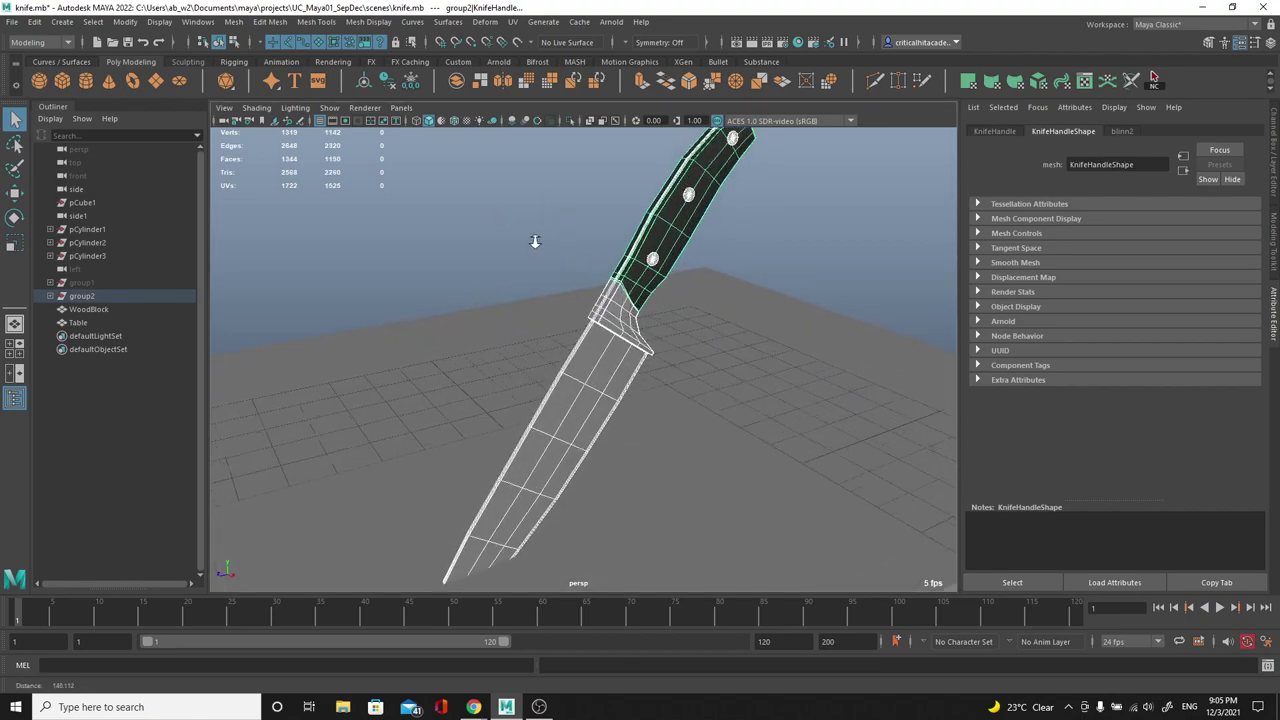
# Step: Isolate the knife in the perspective view and clear the selection
pyautogui.click(570, 121)
pyautogui.click(548, 254)
pyautogui.keyDown('alt'); pyautogui.moveTo(548, 254); pyautogui.dragTo(601, 313); pyautogui.keyUp('alt')
# Step: Select all parts of the isolated knife and delete their UVs
pyautogui.click(618, 261)
pyautogui.keyDown('shift'); pyautogui.moveTo(650, 205); pyautogui.dragTo(436, 455); pyautogui.keyUp('shift')
pyautogui.moveTo(698, 184); pyautogui.dragTo(487, 461)
pyautogui.moveTo(698, 183); pyautogui.dragTo(498, 435)
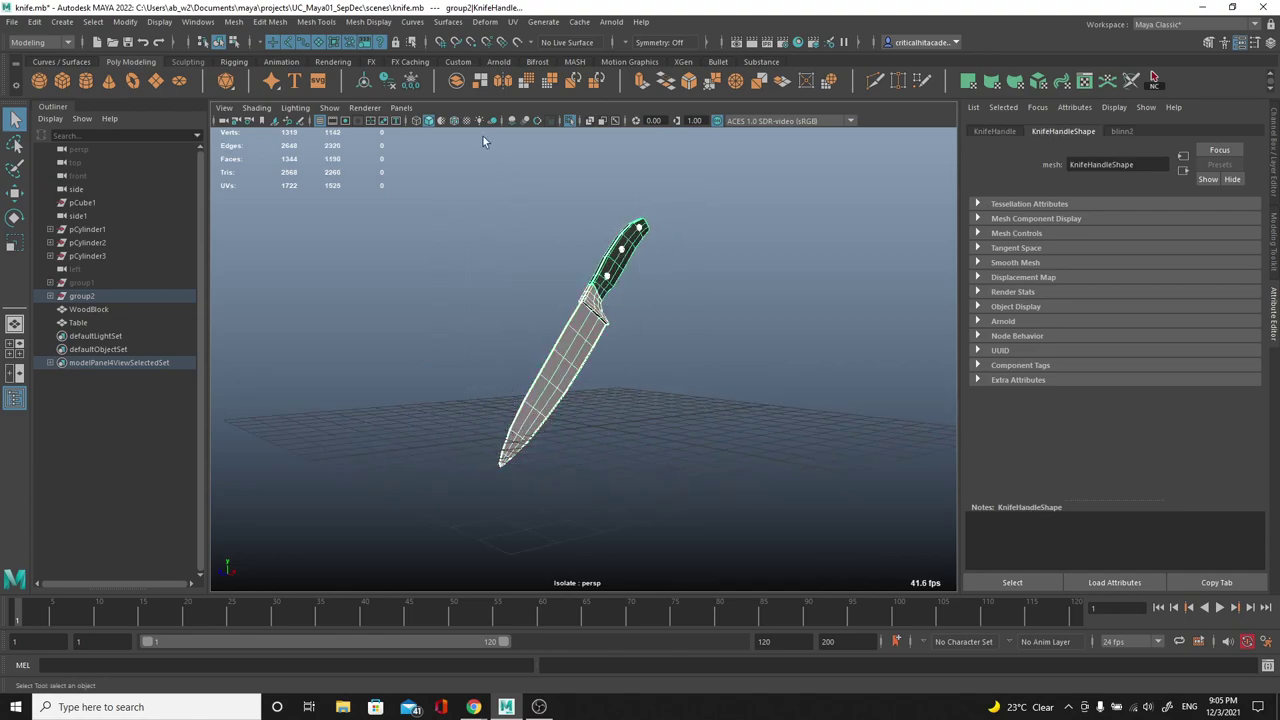
pyautogui.click(512, 21)
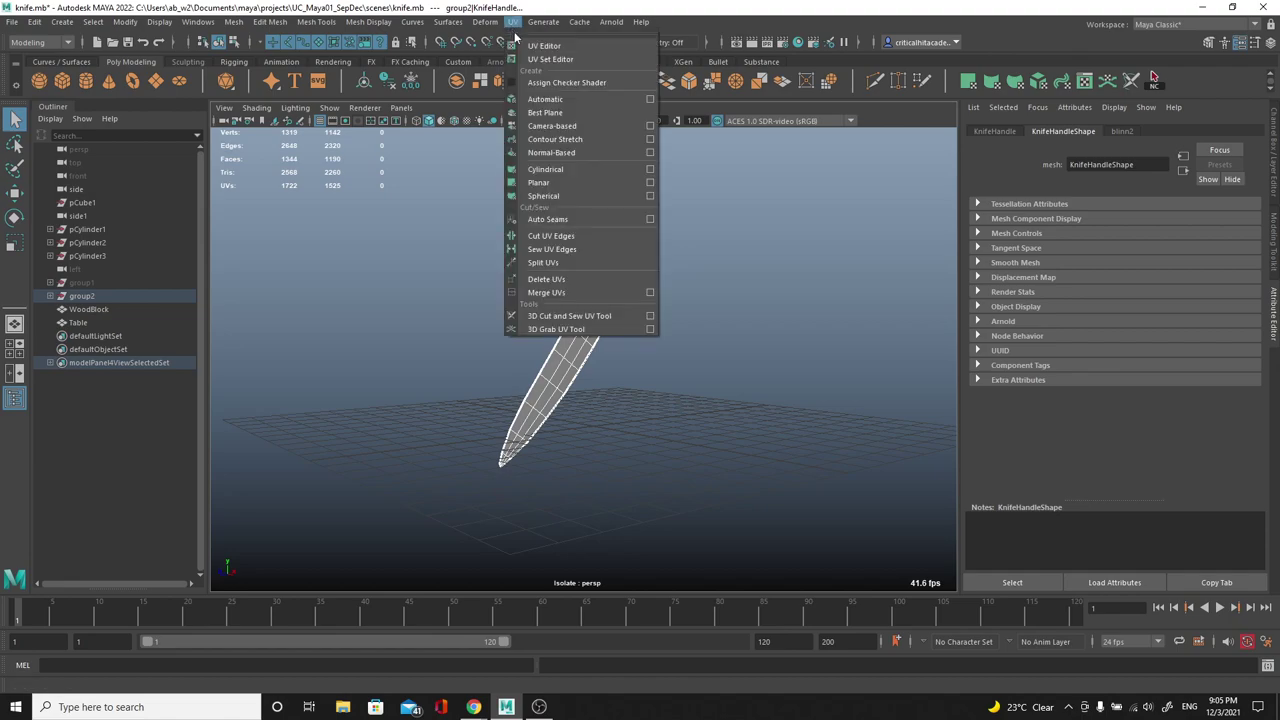
pyautogui.click(546, 279)
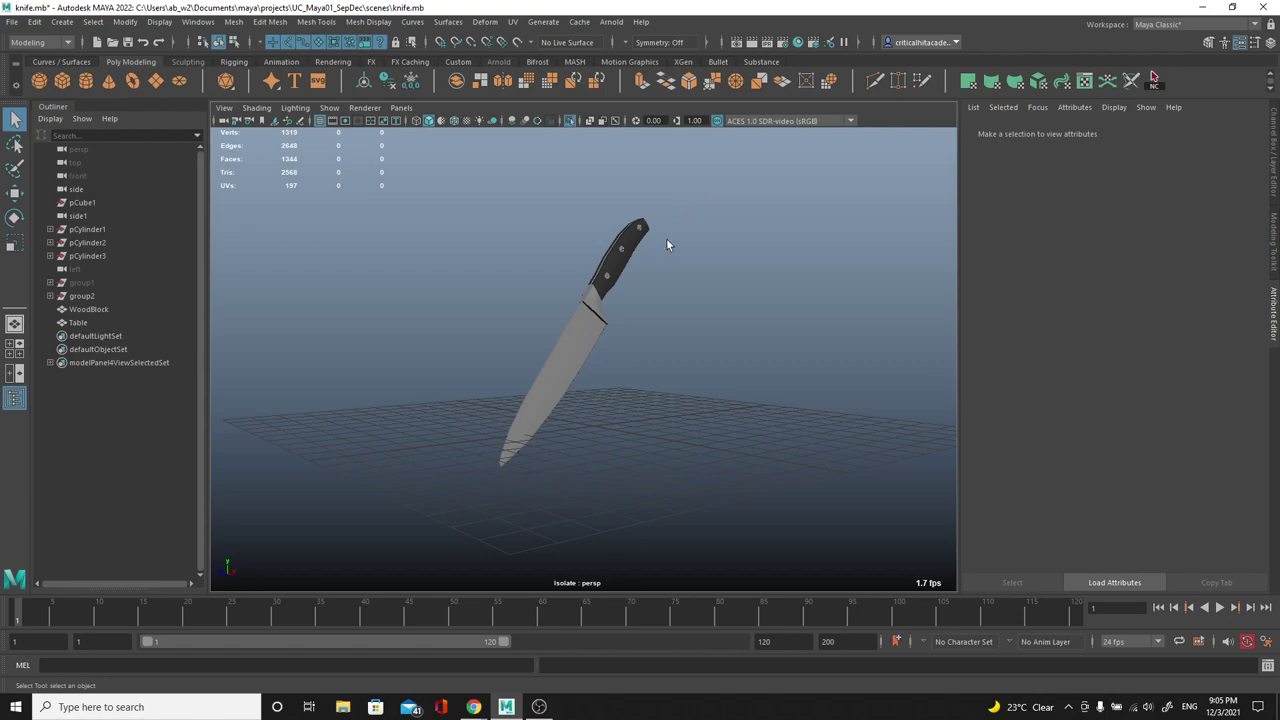
# Step: Isolate only the KnifeBlade mesh and keep it selected
pyautogui.click(597, 391)
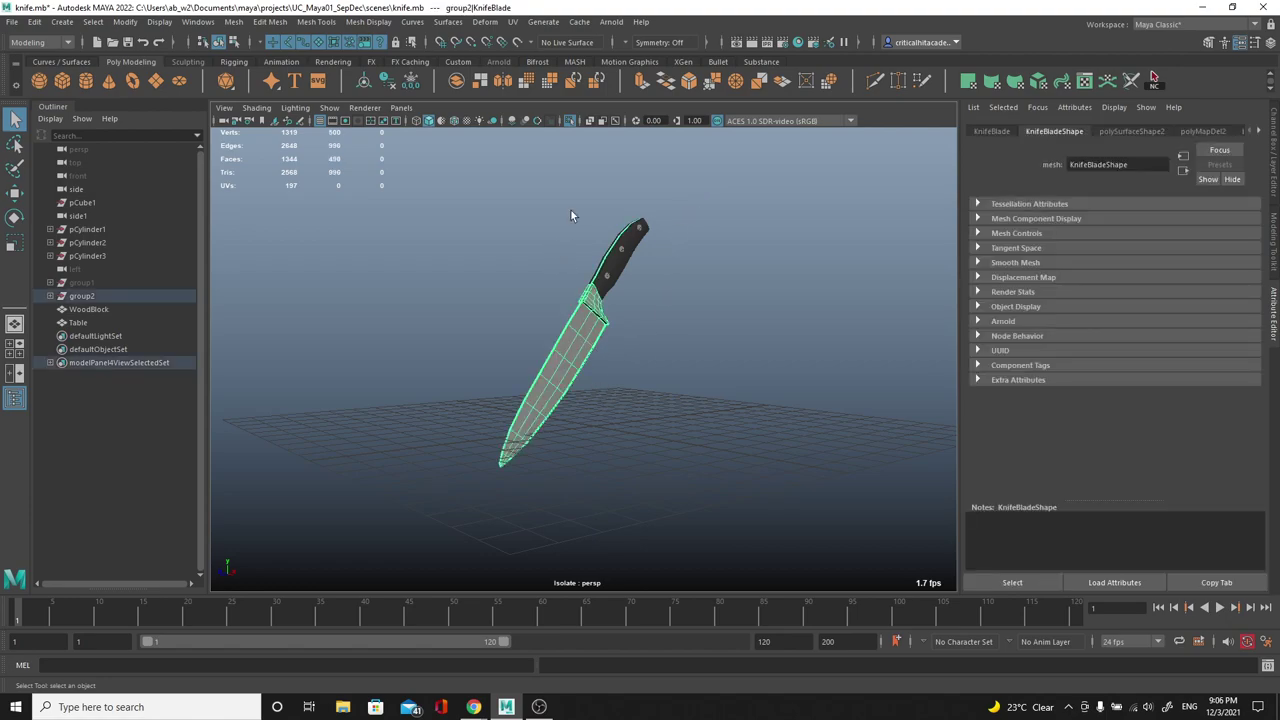
pyautogui.click(572, 123)
pyautogui.click(572, 123)
pyautogui.click(569, 190)
pyautogui.click(588, 302)
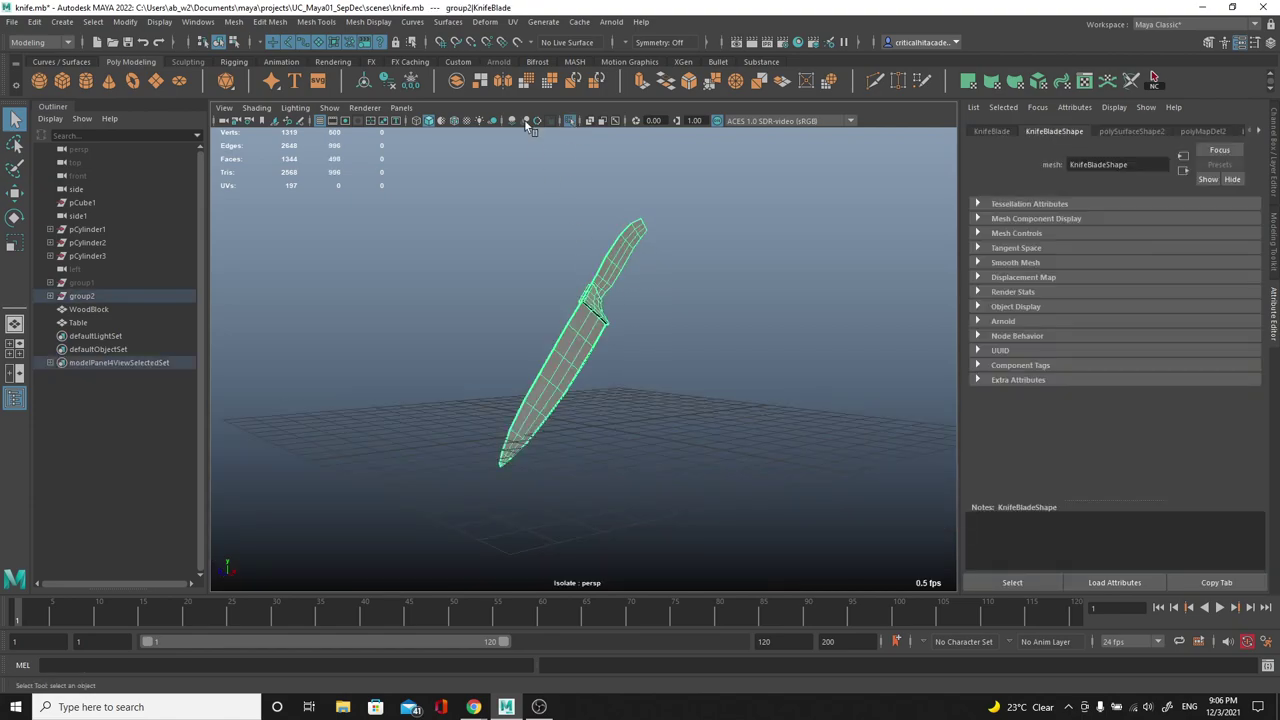
# Step: Apply a planar UV mapping to the blade, projected from the camera and fitted to the bounding box, and close the options
pyautogui.click(513, 23)
pyautogui.click(653, 184)
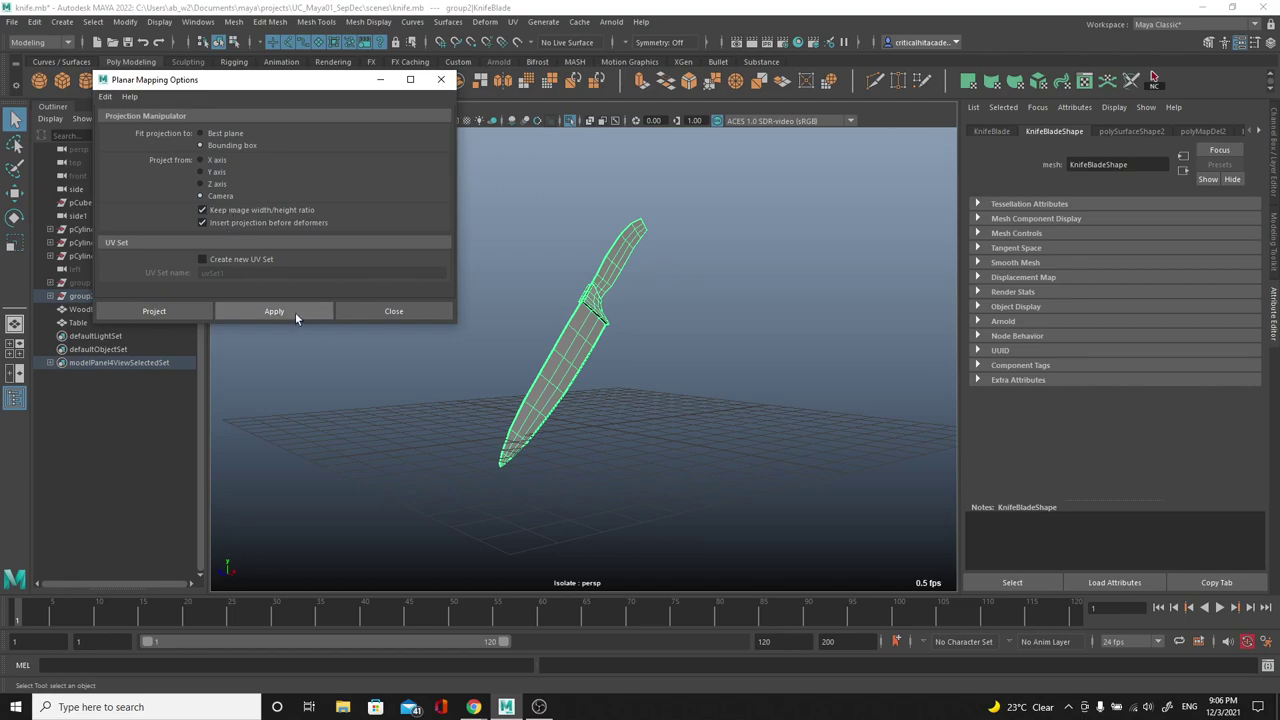
pyautogui.click(284, 311)
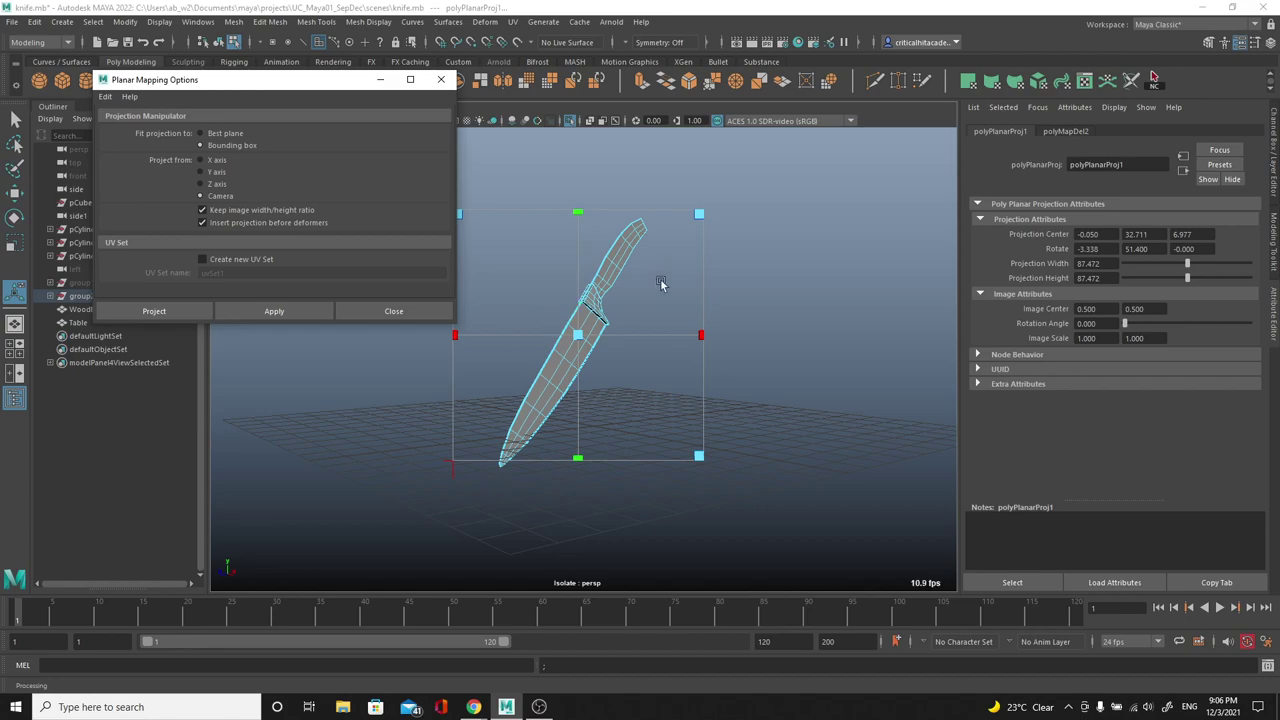
pyautogui.click(757, 288)
pyautogui.press('q')
pyautogui.press('F8')
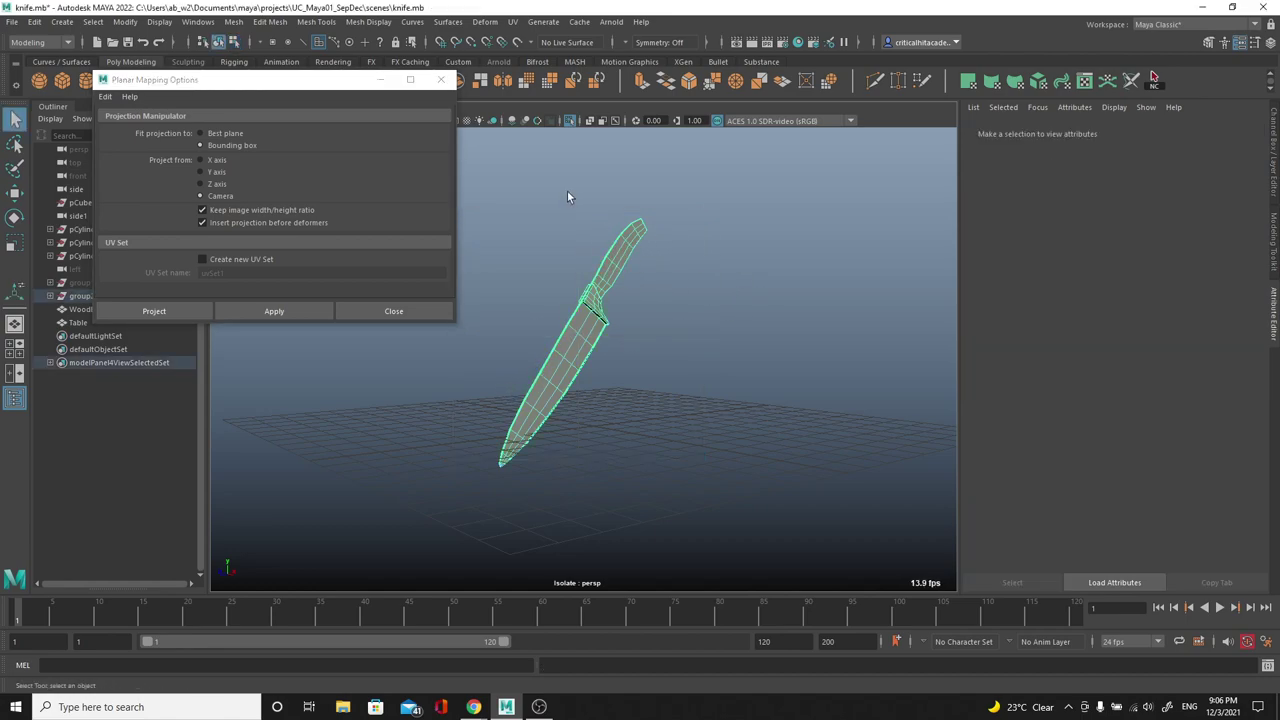
pyautogui.click(634, 326)
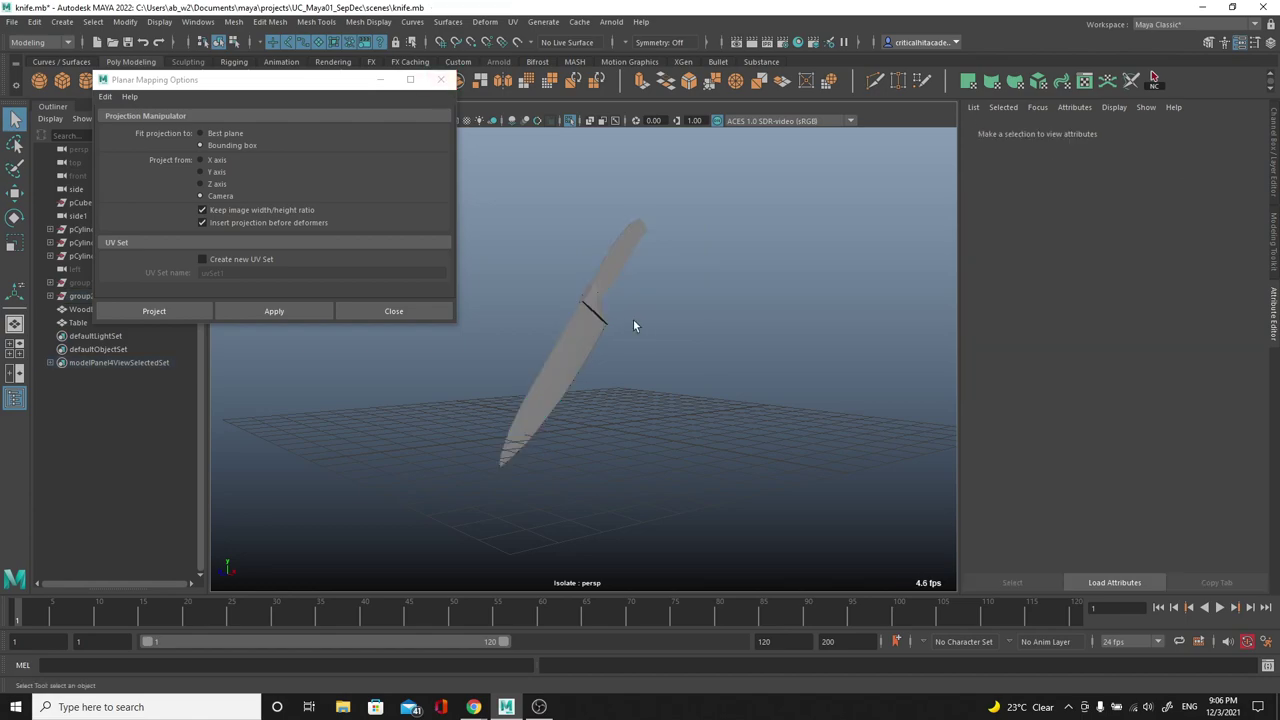
pyautogui.click(441, 80)
# Step: Cut a lengthwise UV seam along the middle of the blade mesh's narrow side with the 3D Cut and Sew UV Tool
pyautogui.scroll(3, 580, 271)
pyautogui.click(602, 275)
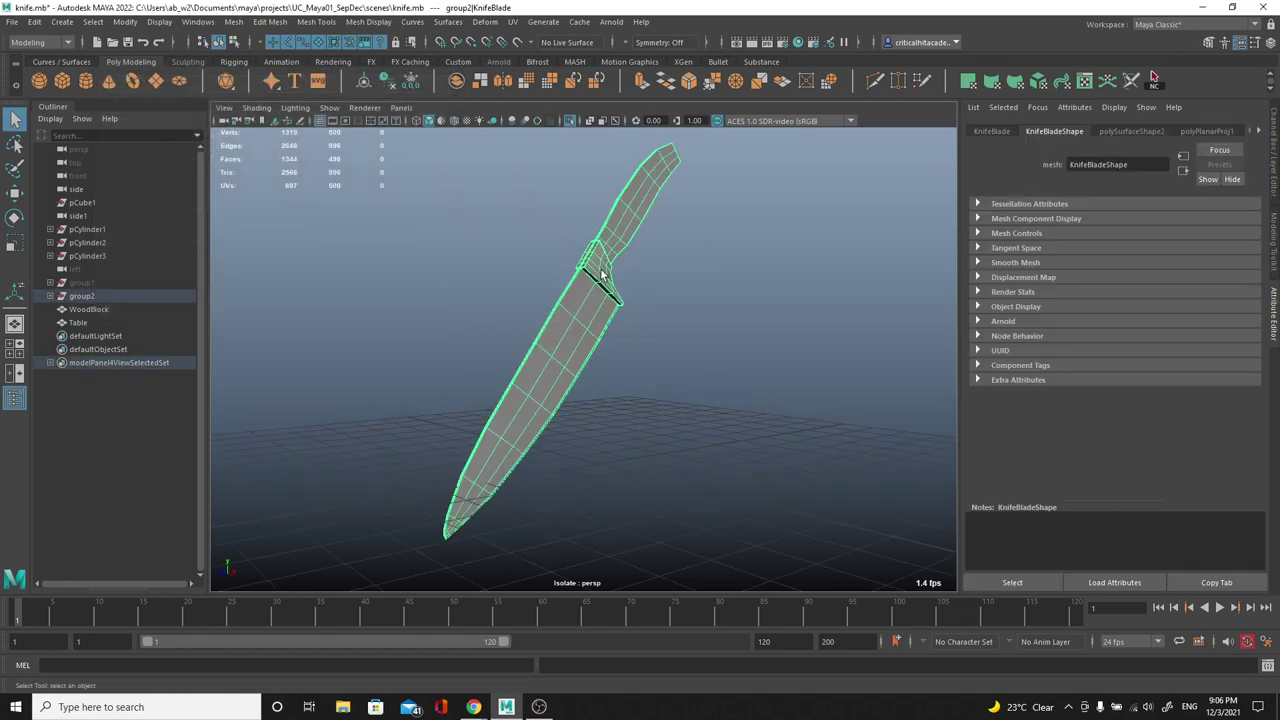
pyautogui.click(512, 21)
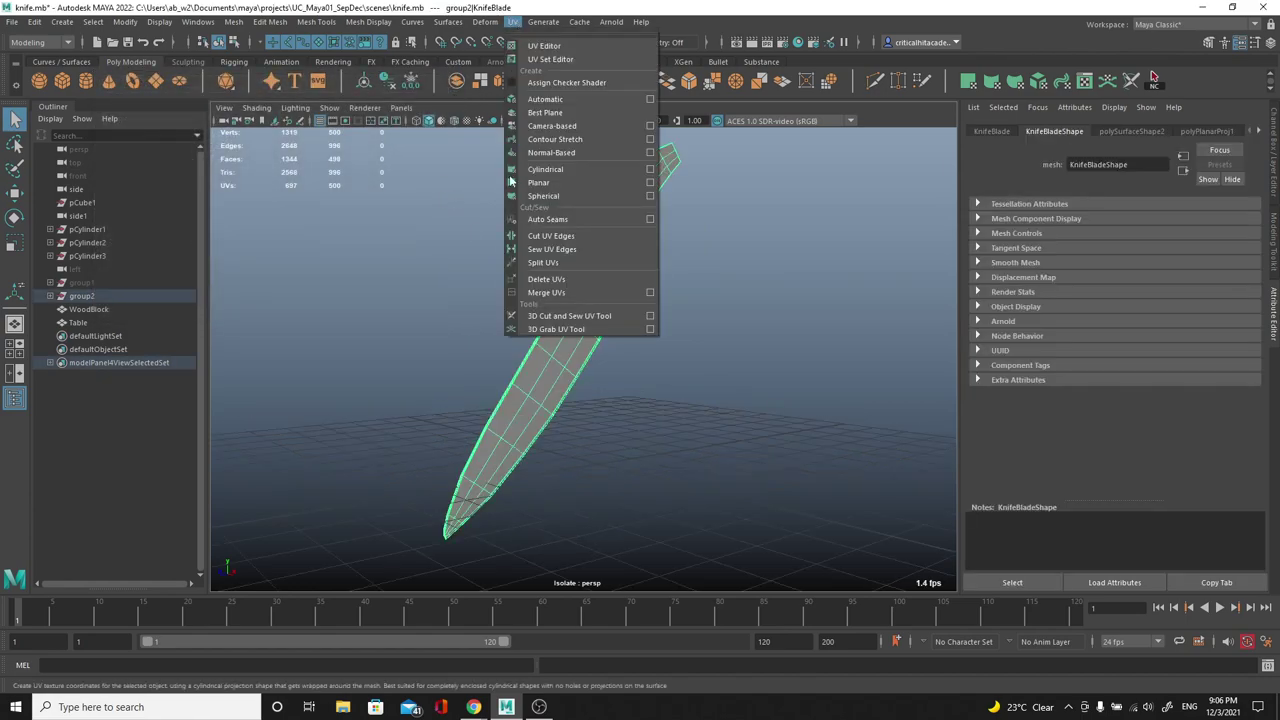
pyautogui.click(563, 316)
pyautogui.keyDown('alt'); pyautogui.moveTo(529, 314); pyautogui.dragTo(606, 257); pyautogui.keyUp('alt')
pyautogui.scroll(4, 606, 257)
pyautogui.keyDown('alt'); pyautogui.moveTo(503, 294); pyautogui.dragTo(591, 392); pyautogui.keyUp('alt')
pyautogui.scroll(5, 591, 392)
pyautogui.scroll(-3, 455, 334)
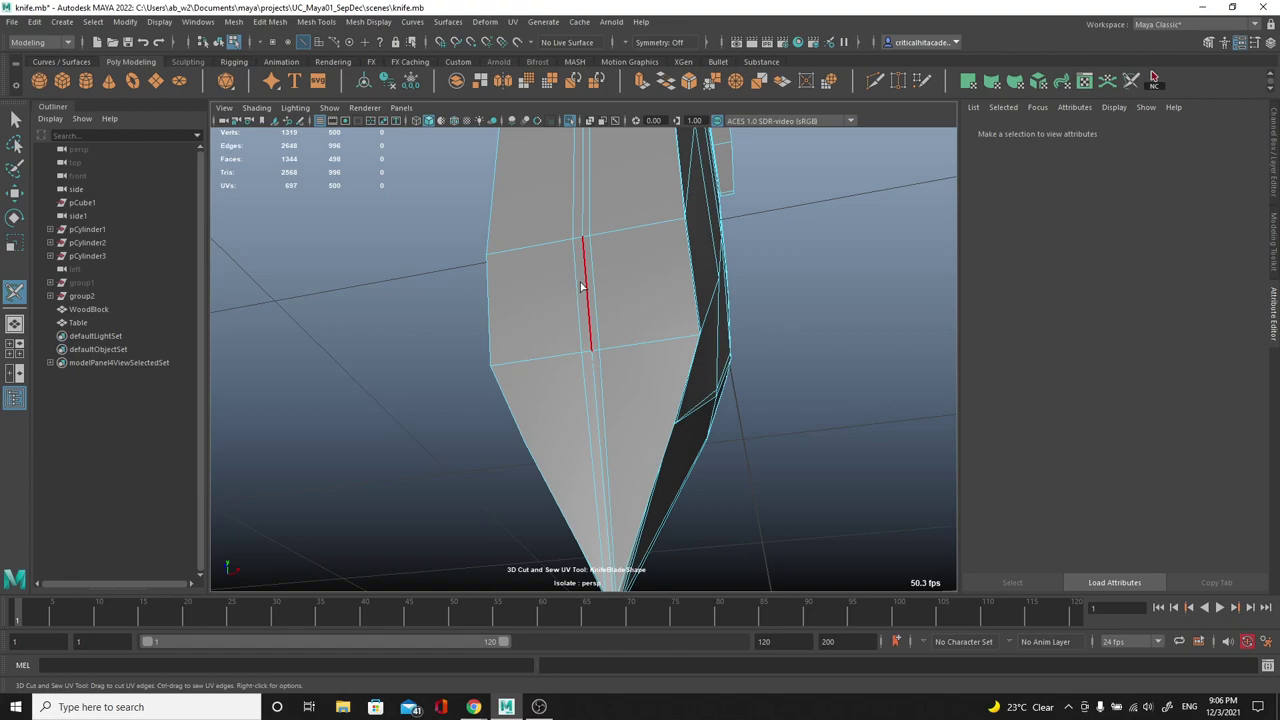
pyautogui.click(582, 287)
# Step: Continue the lengthwise UV seam where the bolster meets the blade and leave the 3D Cut and Sew UV Tool
pyautogui.keyDown('alt'); pyautogui.moveTo(580, 282); pyautogui.dragTo(631, 344); pyautogui.keyUp('alt')
pyautogui.keyDown('alt'); pyautogui.moveTo(557, 374); pyautogui.dragTo(470, 340); pyautogui.keyUp('alt')
pyautogui.keyDown('alt'); pyautogui.moveTo(470, 340); pyautogui.dragTo(575, 348, button='middle'); pyautogui.keyUp('alt')
pyautogui.keyDown('alt'); pyautogui.moveTo(575, 348); pyautogui.dragTo(672, 500, button='right'); pyautogui.keyUp('alt')
pyautogui.keyDown('alt'); pyautogui.moveTo(430, 272); pyautogui.dragTo(525, 312, button='middle'); pyautogui.keyUp('alt')
pyautogui.keyDown('alt'); pyautogui.moveTo(525, 312); pyautogui.dragTo(546, 372, button='right'); pyautogui.keyUp('alt')
pyautogui.click(544, 330)
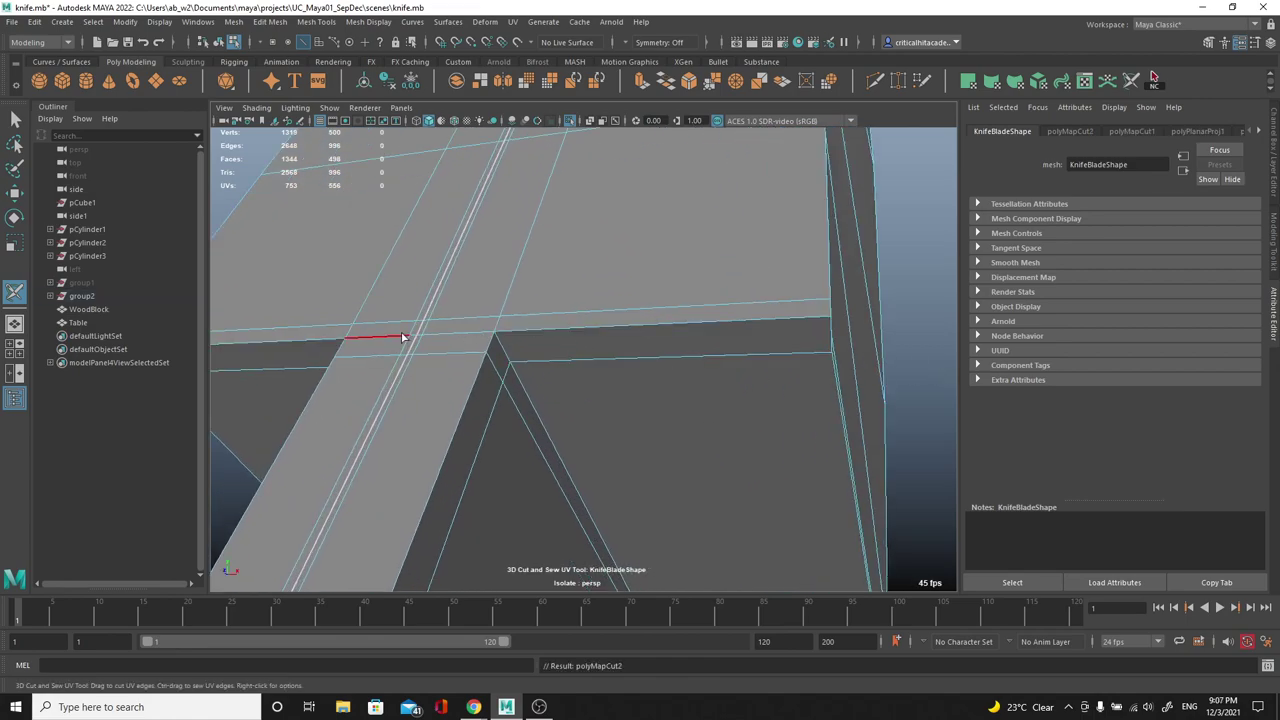
pyautogui.keyDown('alt'); pyautogui.moveTo(688, 350); pyautogui.dragTo(652, 345, button='right'); pyautogui.keyUp('alt')
pyautogui.keyDown('alt'); pyautogui.moveTo(652, 345); pyautogui.dragTo(597, 346); pyautogui.keyUp('alt')
pyautogui.keyDown('alt'); pyautogui.moveTo(597, 346); pyautogui.dragTo(510, 295, button='right'); pyautogui.keyUp('alt')
pyautogui.keyDown('alt'); pyautogui.moveTo(510, 295); pyautogui.dragTo(593, 301); pyautogui.keyUp('alt')
pyautogui.press('q')
# Step: Open the blade mesh in the UV Editor and unfold all of its UVs
pyautogui.click(743, 234)
pyautogui.click(685, 233)
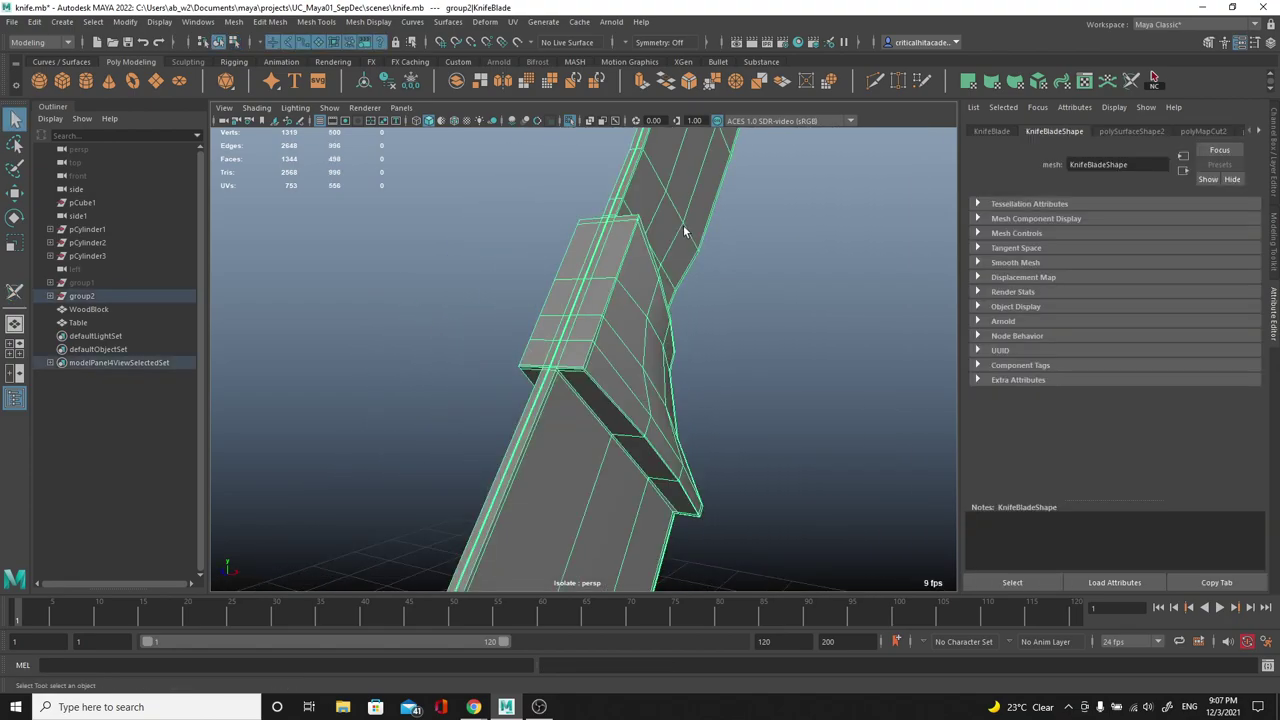
pyautogui.click(511, 22)
pyautogui.click(544, 46)
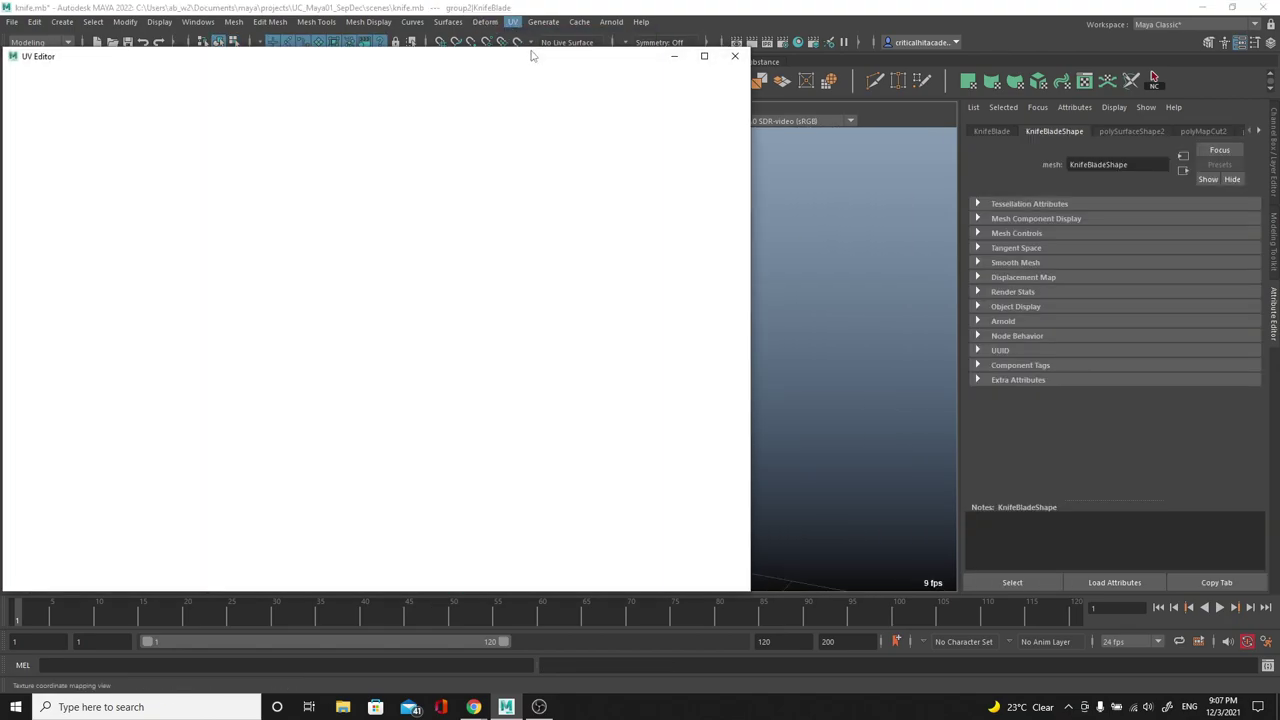
pyautogui.moveTo(376, 257); pyautogui.dragTo(320, 238, button='right')
pyautogui.moveTo(228, 170); pyautogui.dragTo(567, 500)
pyautogui.hotkey('ctrl', 'u')
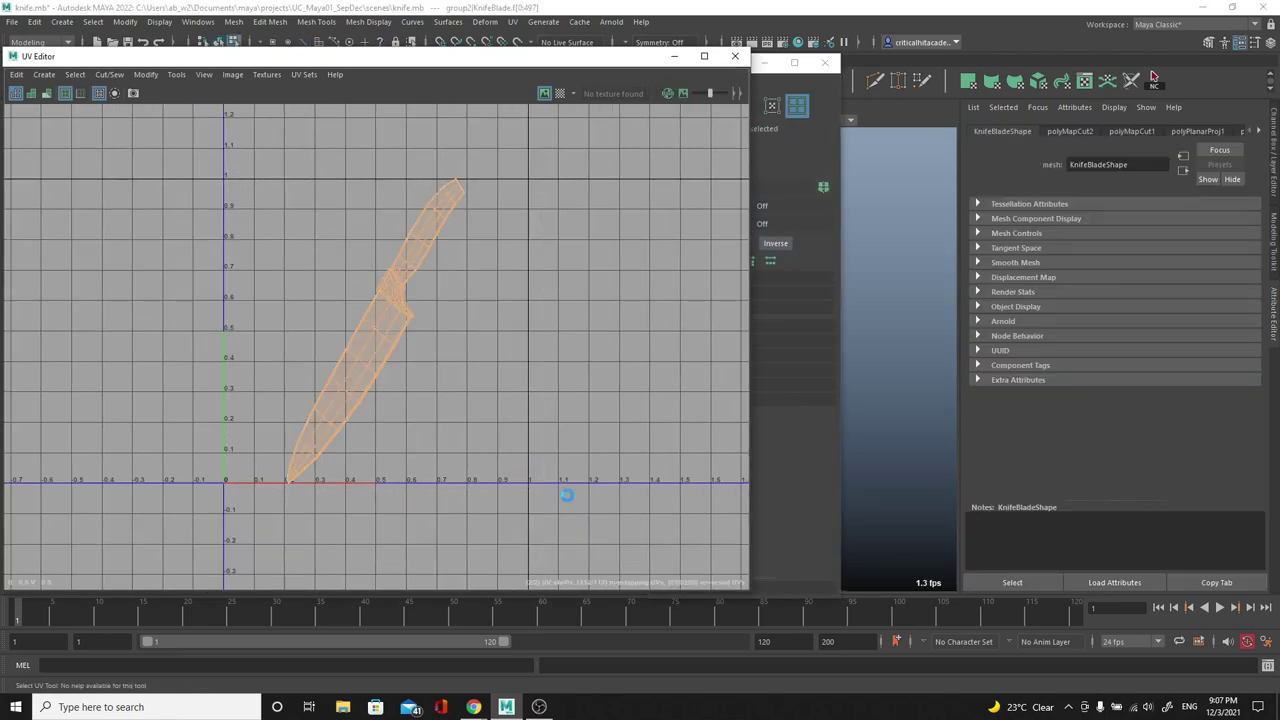
# Step: Move one of the blade's UV shells away from the other and rotate it upright
pyautogui.scroll(3, 488, 346)
pyautogui.click(451, 318)
pyautogui.click(288, 345)
pyautogui.press('w')
pyautogui.moveTo(258, 343); pyautogui.dragTo(155, 344)
pyautogui.press('e')
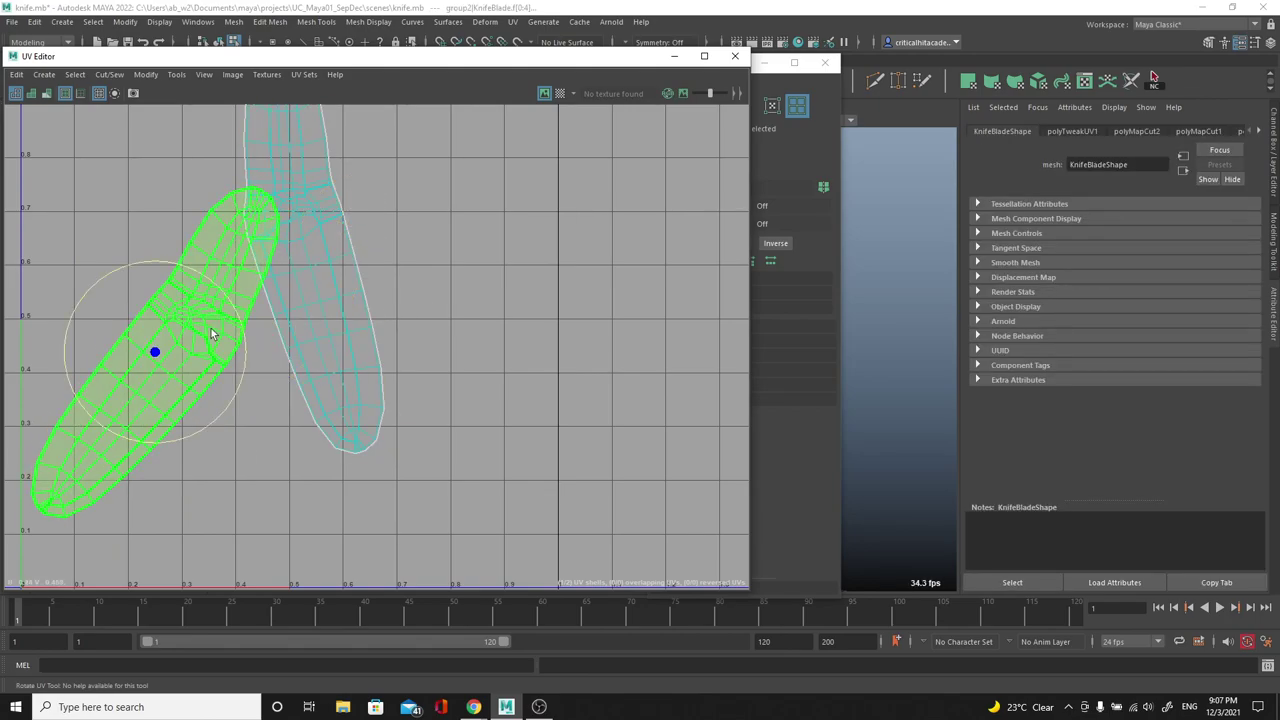
pyautogui.moveTo(232, 310); pyautogui.dragTo(181, 271)
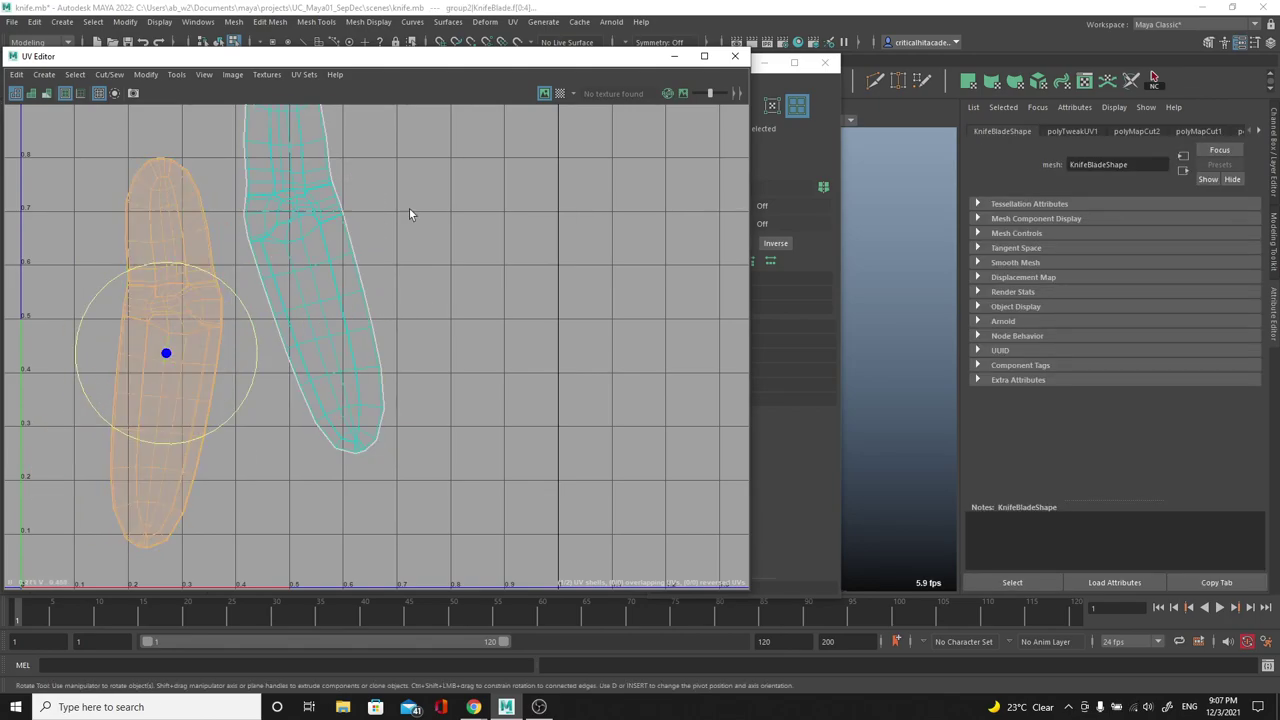
# Step: Close the UV Toolkit window and bring the UV Editor back beside the viewport
pyautogui.keyDown('alt'); pyautogui.moveTo(904, 224); pyautogui.dragTo(896, 219); pyautogui.keyUp('alt')
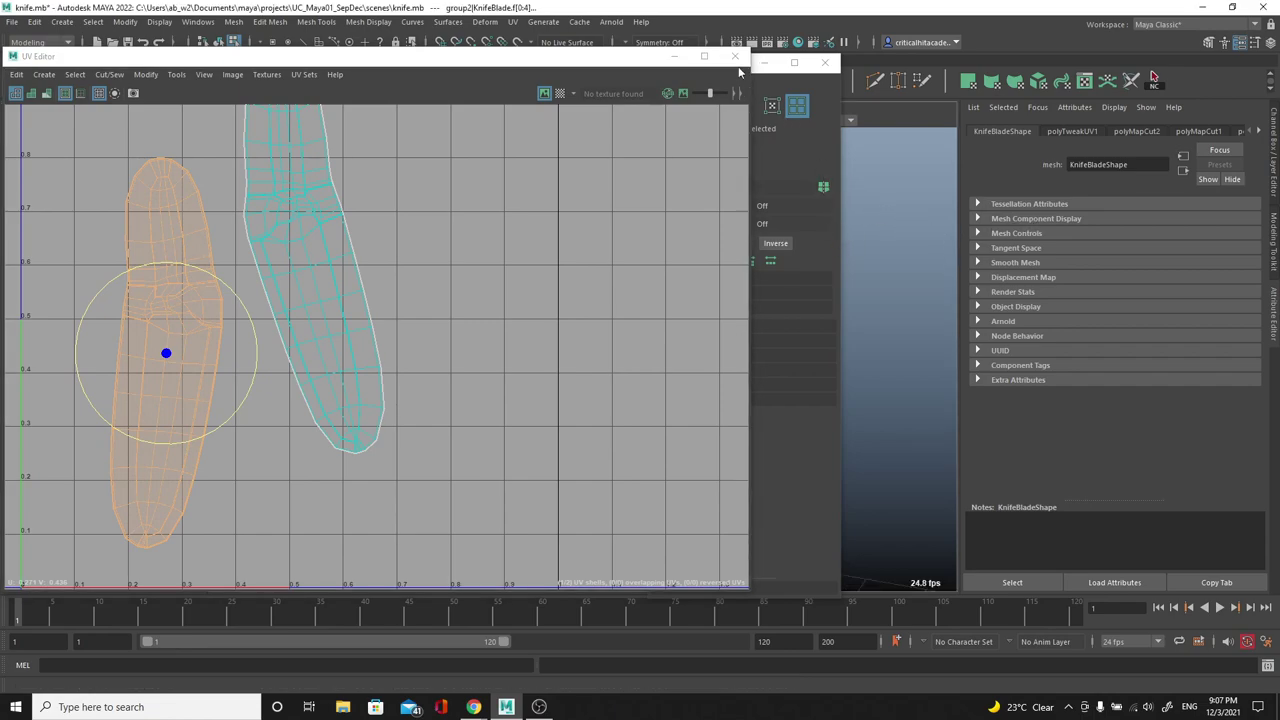
pyautogui.click(819, 104)
pyautogui.moveTo(733, 62); pyautogui.dragTo(747, 91)
pyautogui.click(675, 58)
pyautogui.moveTo(830, 95); pyautogui.dragTo(484, 160)
pyautogui.click(483, 158)
pyautogui.click(55, 684)
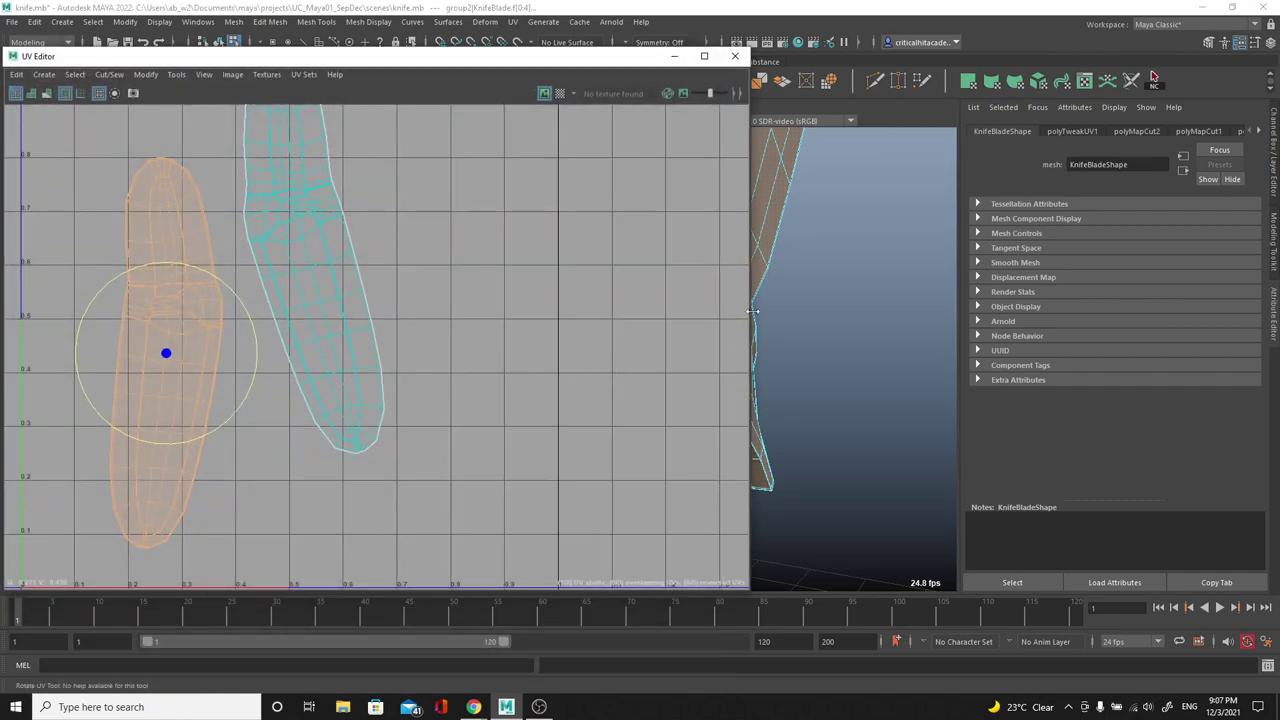
# Step: Minimize the UV Editor and return the blade mesh to object mode near the bolster
pyautogui.keyDown('alt'); pyautogui.moveTo(801, 294); pyautogui.dragTo(806, 394); pyautogui.keyUp('alt')
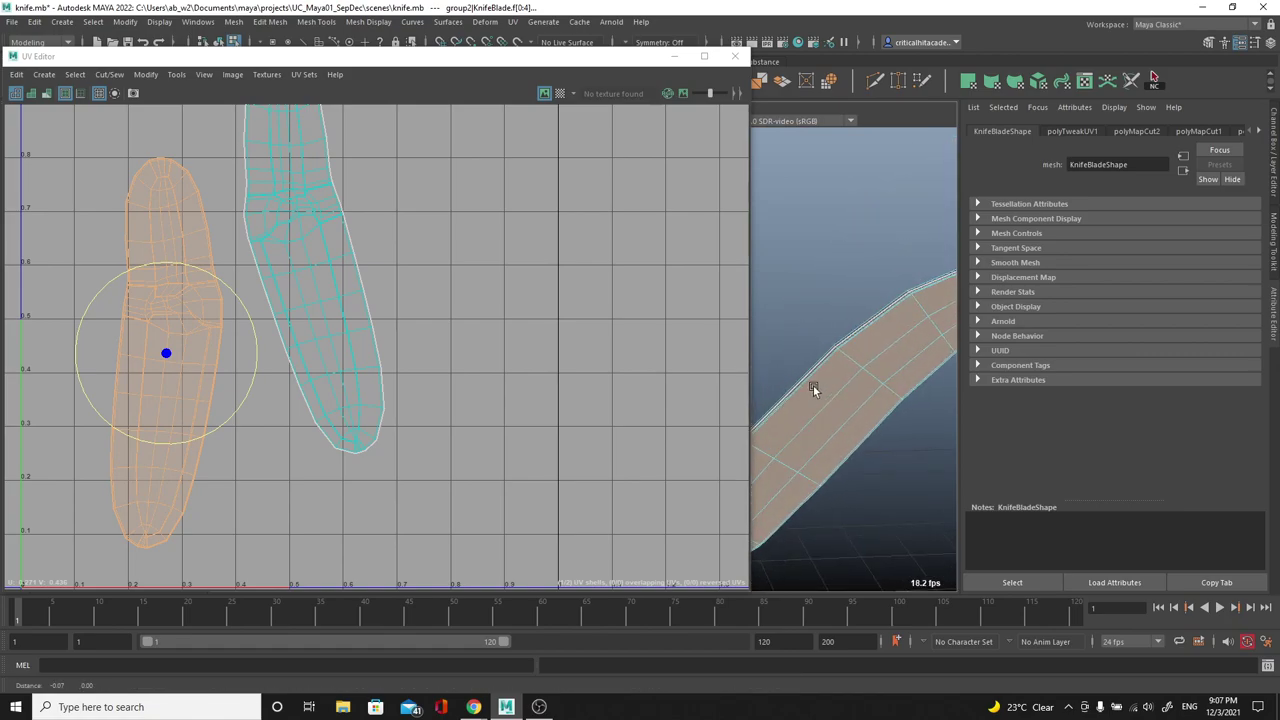
pyautogui.keyDown('alt'); pyautogui.moveTo(806, 394); pyautogui.dragTo(850, 286, button='middle'); pyautogui.keyUp('alt')
pyautogui.keyDown('alt'); pyautogui.moveTo(850, 287); pyautogui.dragTo(755, 240); pyautogui.keyUp('alt')
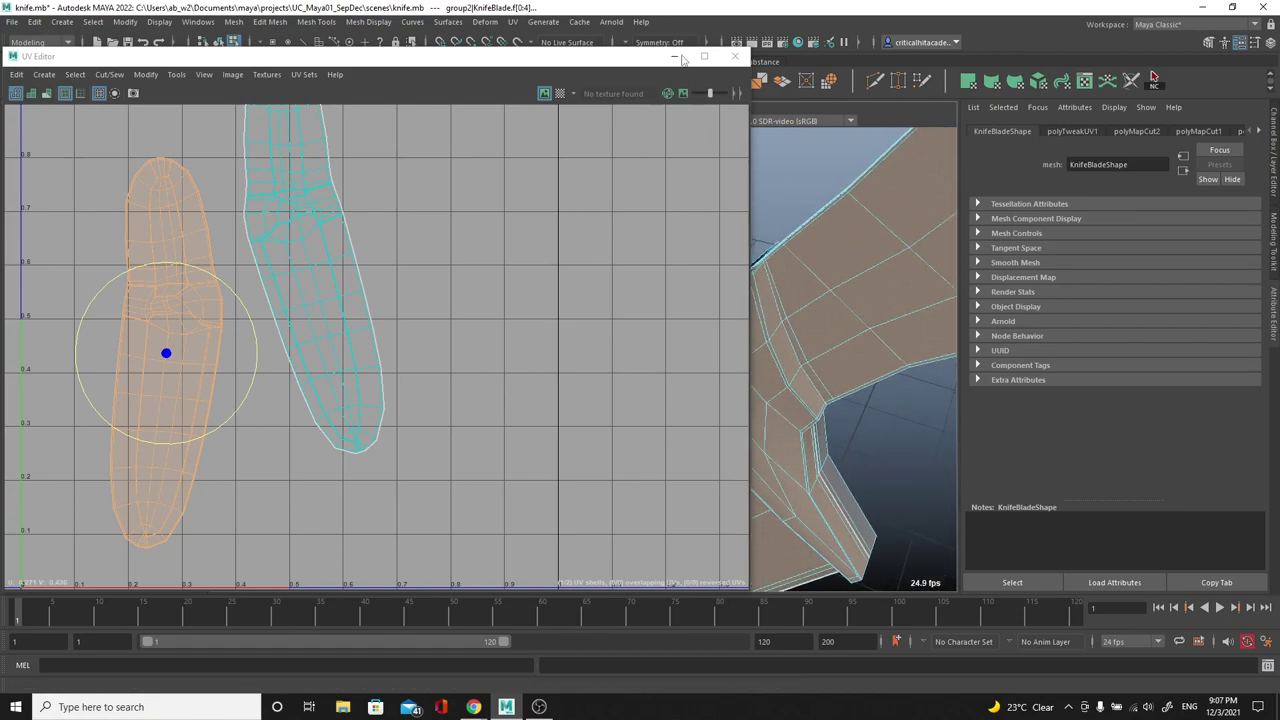
pyautogui.click(676, 57)
pyautogui.keyDown('alt'); pyautogui.moveTo(673, 370); pyautogui.dragTo(571, 460); pyautogui.keyUp('alt')
pyautogui.scroll(3, 766, 400)
pyautogui.scroll(2, 571, 460)
pyautogui.press('F8')
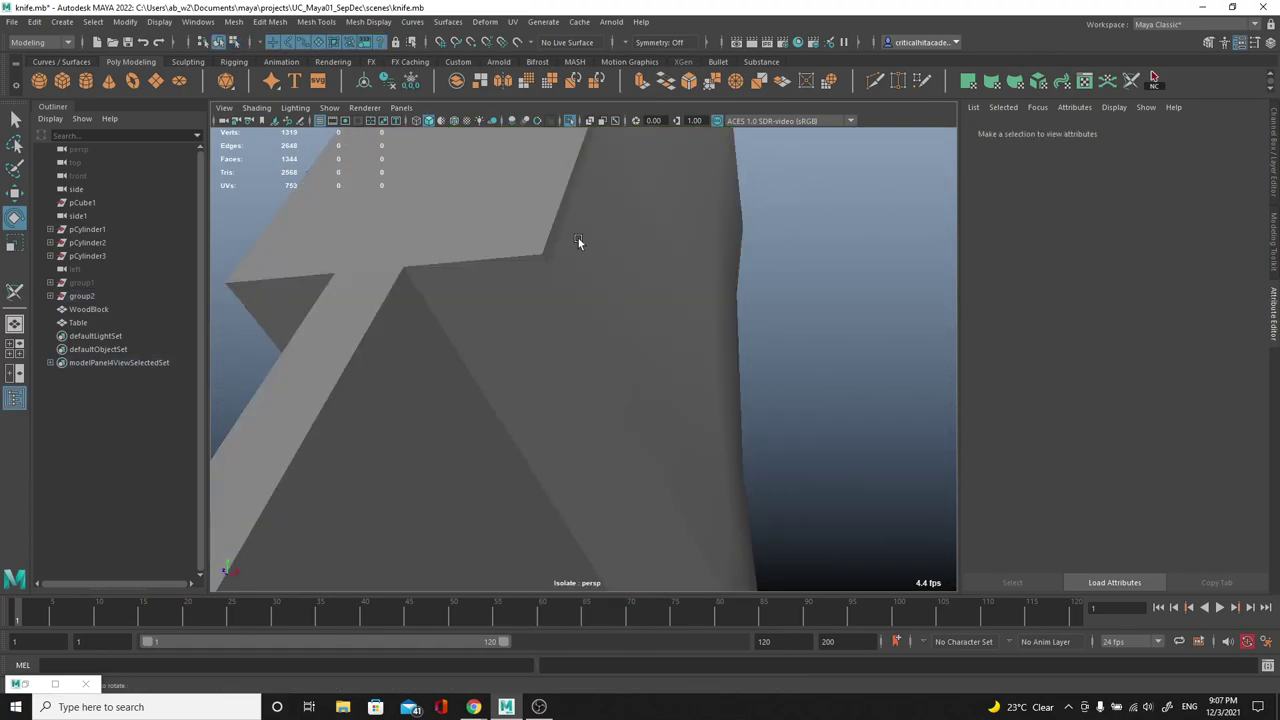
# Step: Start the 3D Cut and Sew UV Tool on the blade mesh and cut the first UV edges around the bolster's rim
pyautogui.click(580, 243)
pyautogui.click(516, 25)
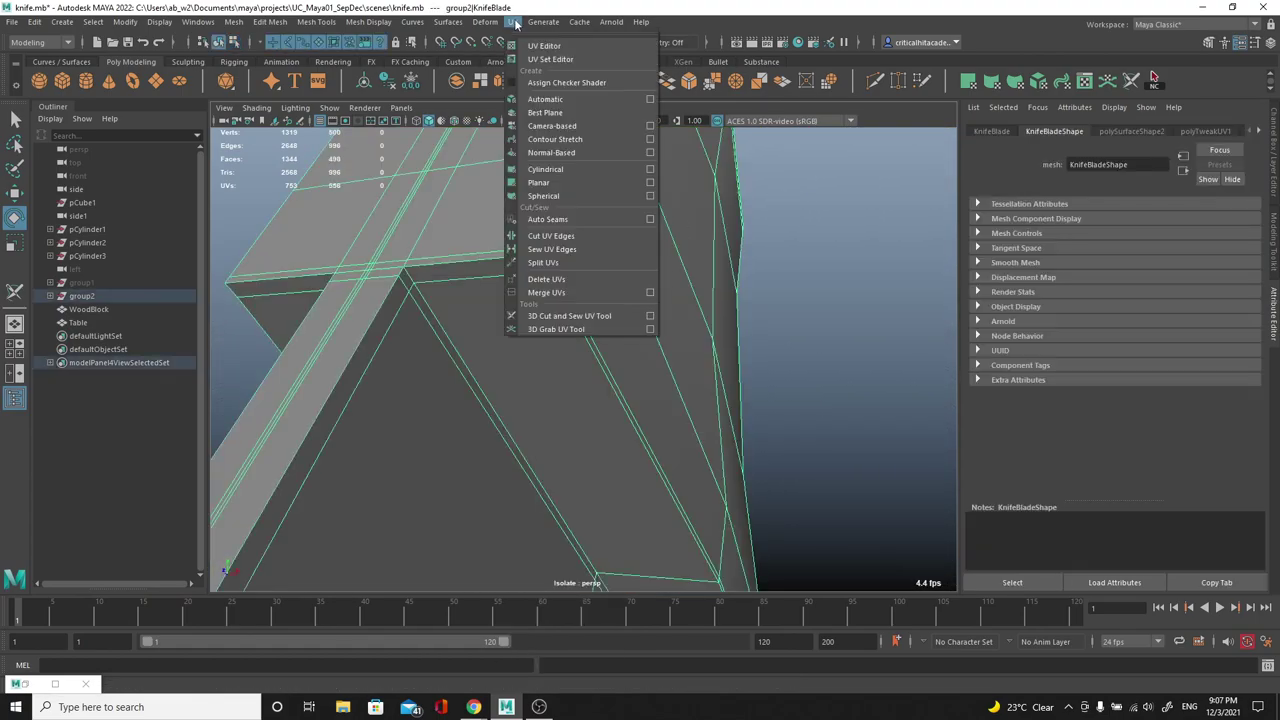
pyautogui.click(570, 316)
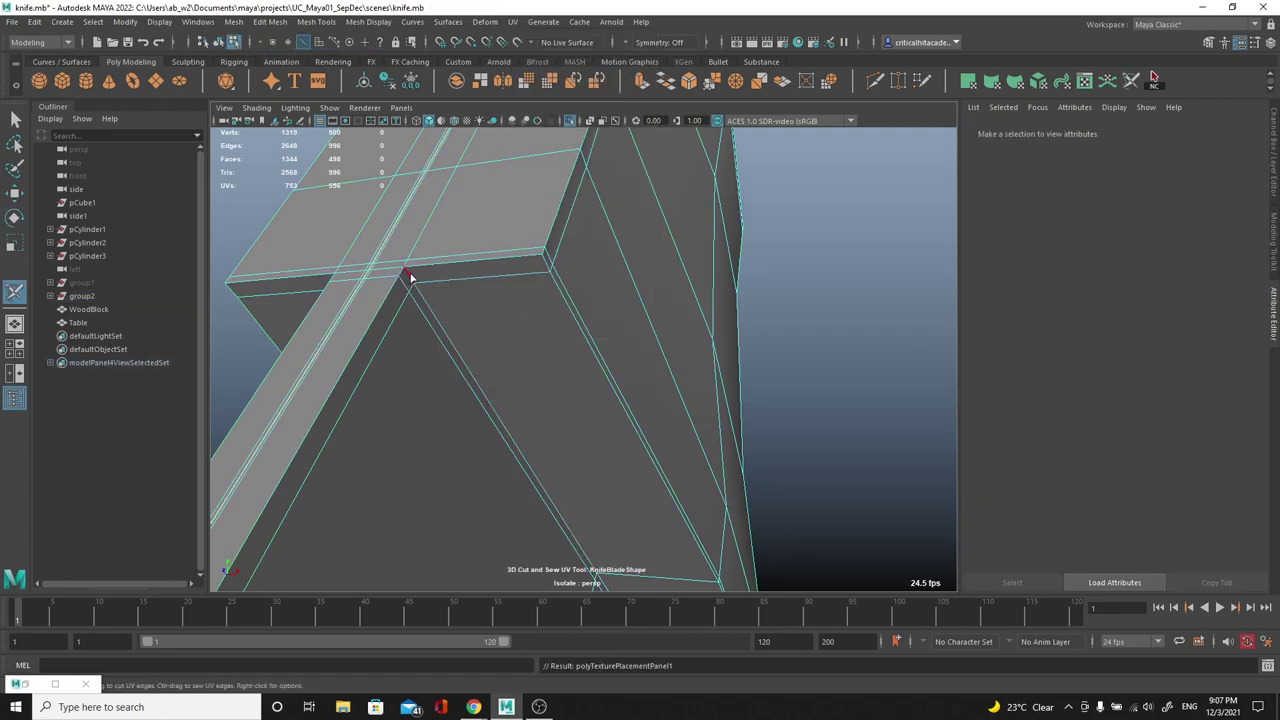
pyautogui.click(410, 277)
pyautogui.click(353, 273)
pyautogui.keyDown('alt'); pyautogui.moveTo(353, 273); pyautogui.dragTo(598, 319); pyautogui.keyUp('alt')
pyautogui.click(689, 328)
pyautogui.keyDown('alt'); pyautogui.moveTo(689, 328); pyautogui.dragTo(374, 272); pyautogui.keyUp('alt')
pyautogui.click(491, 467)
# Step: Extend the UV cut along the edges where the bolster's rim meets the adjoining flat face
pyautogui.keyDown('alt'); pyautogui.moveTo(514, 448); pyautogui.dragTo(544, 270, button='middle'); pyautogui.keyUp('alt')
pyautogui.keyDown('alt'); pyautogui.moveTo(572, 330); pyautogui.dragTo(528, 324); pyautogui.keyUp('alt')
pyautogui.scroll(3, 537, 360)
pyautogui.scroll(3, 480, 360)
pyautogui.scroll(3, 528, 333)
pyautogui.click(533, 308)
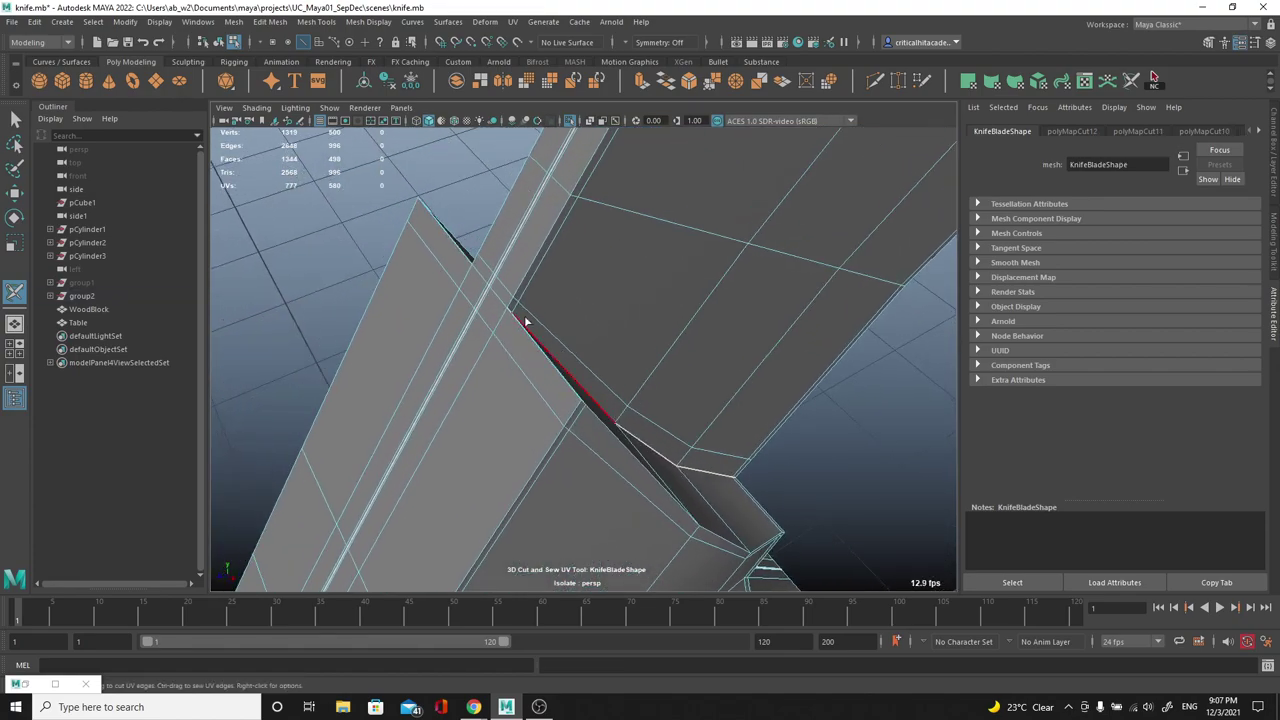
pyautogui.click(501, 304)
pyautogui.keyDown('alt'); pyautogui.moveTo(438, 306); pyautogui.dragTo(551, 322); pyautogui.keyUp('alt')
pyautogui.click(505, 385)
# Step: Continue cutting UV edges around the protruding end of the bolster
pyautogui.keyDown('alt'); pyautogui.moveTo(420, 396); pyautogui.dragTo(560, 420); pyautogui.keyUp('alt')
pyautogui.scroll(3, 600, 450)
pyautogui.click(617, 450)
pyautogui.keyDown('alt'); pyautogui.moveTo(617, 450); pyautogui.dragTo(617, 417); pyautogui.keyUp('alt')
pyautogui.scroll(3, 600, 377)
pyautogui.click(810, 428)
pyautogui.keyDown('alt'); pyautogui.moveTo(810, 428); pyautogui.dragTo(697, 482); pyautogui.keyUp('alt')
pyautogui.click(606, 352)
pyautogui.click(560, 384)
# Step: Try to cut the UV edge across the bolster's end with the 3D Cut and Sew UV Tool and undo it
pyautogui.keyDown('alt'); pyautogui.moveTo(643, 377); pyautogui.dragTo(607, 414); pyautogui.keyUp('alt')
pyautogui.keyDown('alt'); pyautogui.moveTo(646, 455); pyautogui.dragTo(705, 464); pyautogui.keyUp('alt')
pyautogui.click(613, 314)
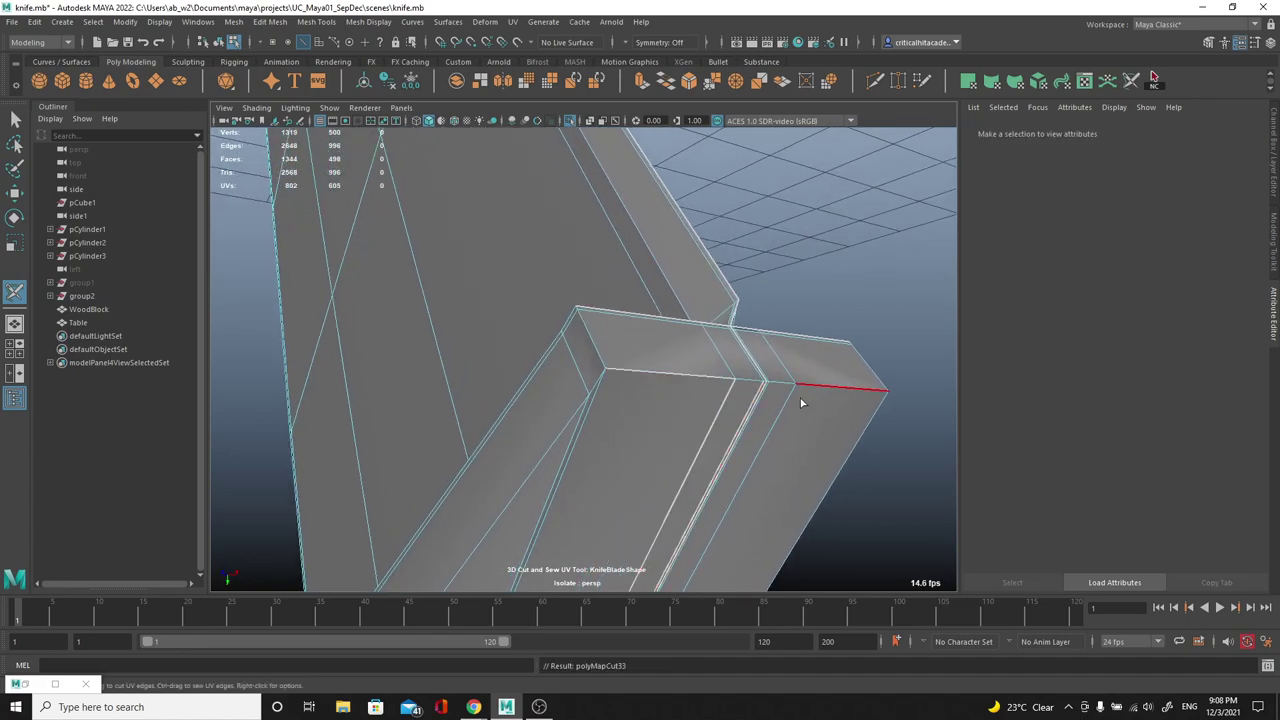
pyautogui.hotkey('ctrl', 'z')
# Step: Select the row of edges across the bolster's protruding end and apply Cut UV Edges to them
pyautogui.moveTo(760, 366); pyautogui.dragTo(766, 269, button='right')
pyautogui.moveTo(778, 344); pyautogui.dragTo(773, 264, button='right')
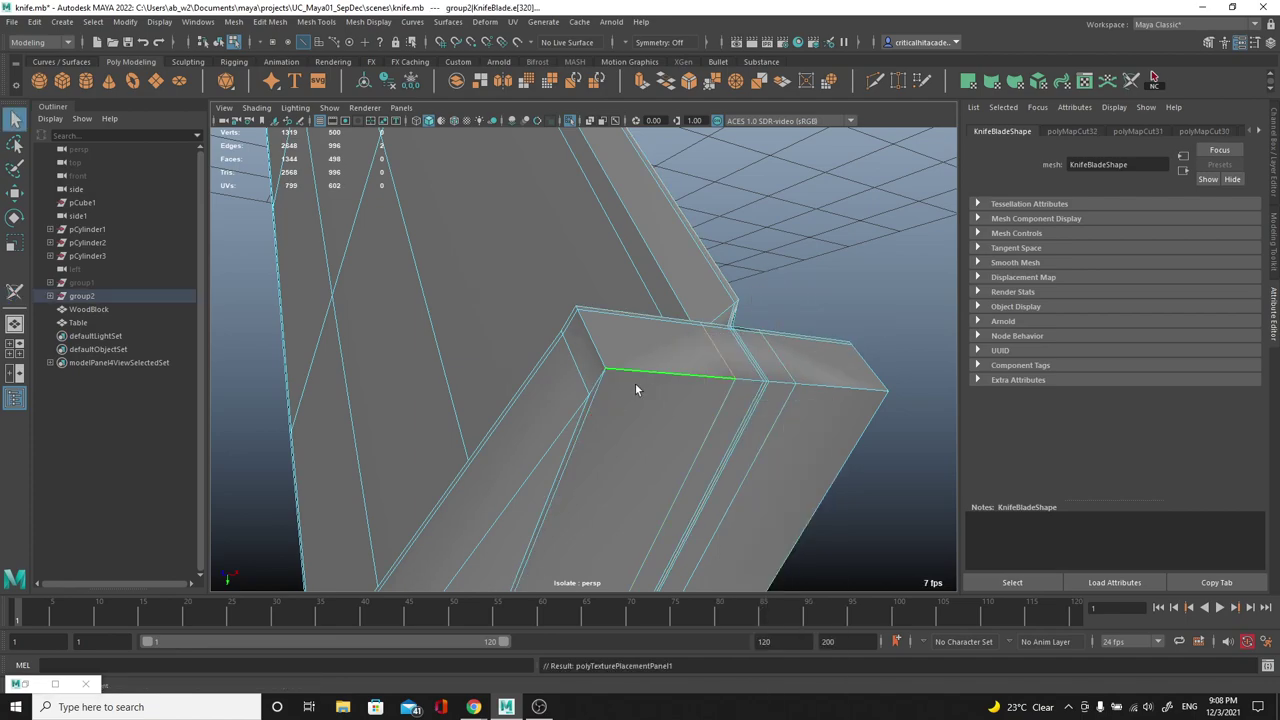
pyautogui.scroll(2, 798, 386)
pyautogui.keyDown('alt'); pyautogui.moveTo(783, 391); pyautogui.dragTo(534, 366, button='middle'); pyautogui.keyUp('alt')
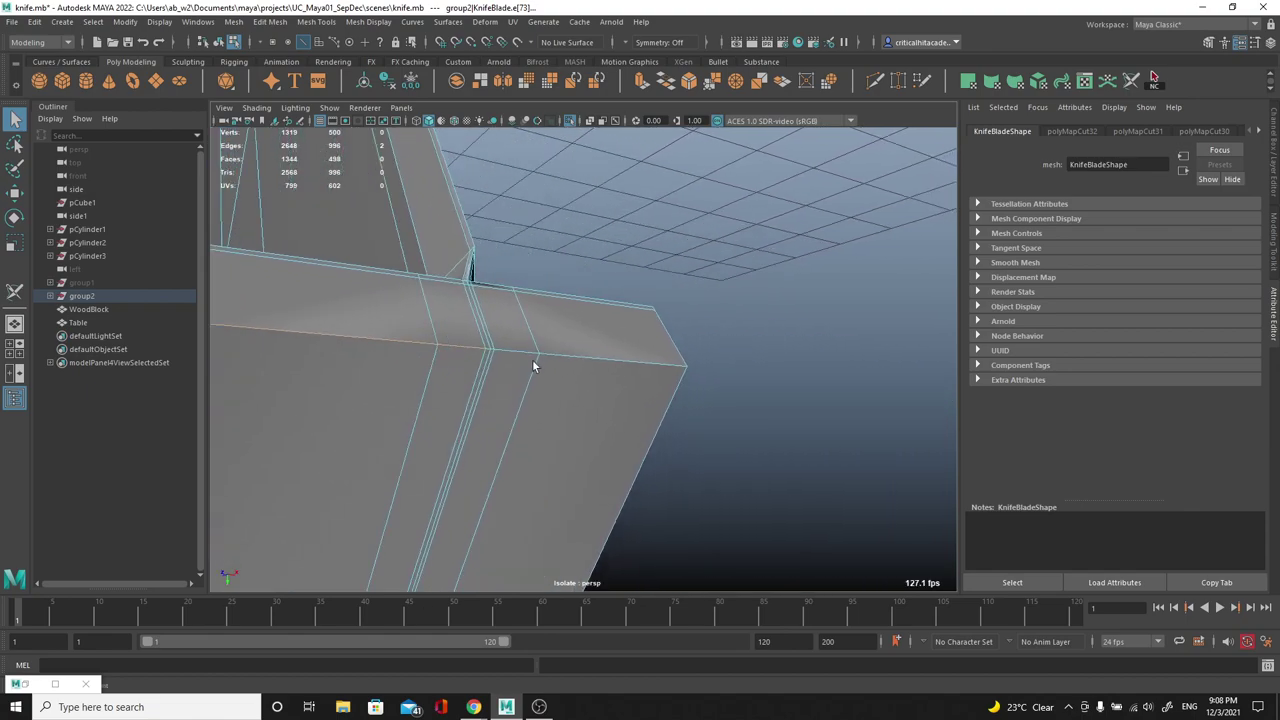
pyautogui.scroll(5, 534, 366)
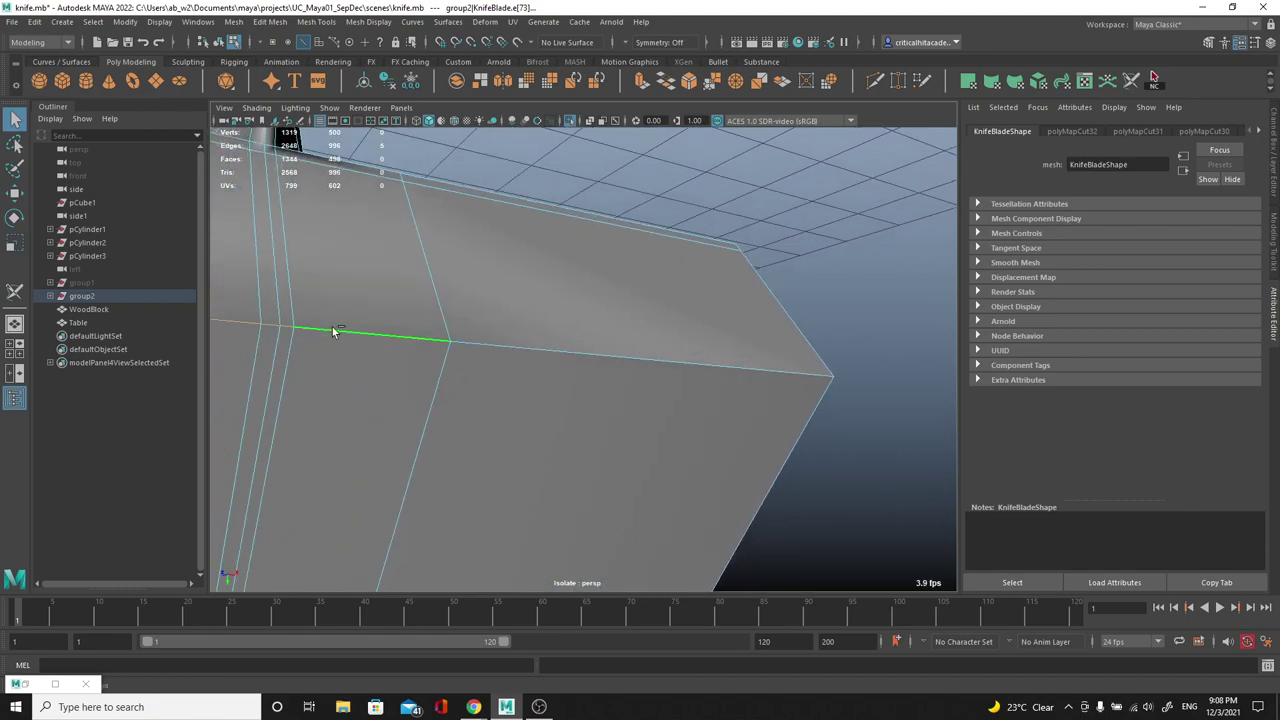
pyautogui.scroll(-4, 518, 338)
pyautogui.keyDown('alt'); pyautogui.moveTo(518, 338); pyautogui.dragTo(589, 351, button='middle'); pyautogui.keyUp('alt')
pyautogui.scroll(-4, 589, 351)
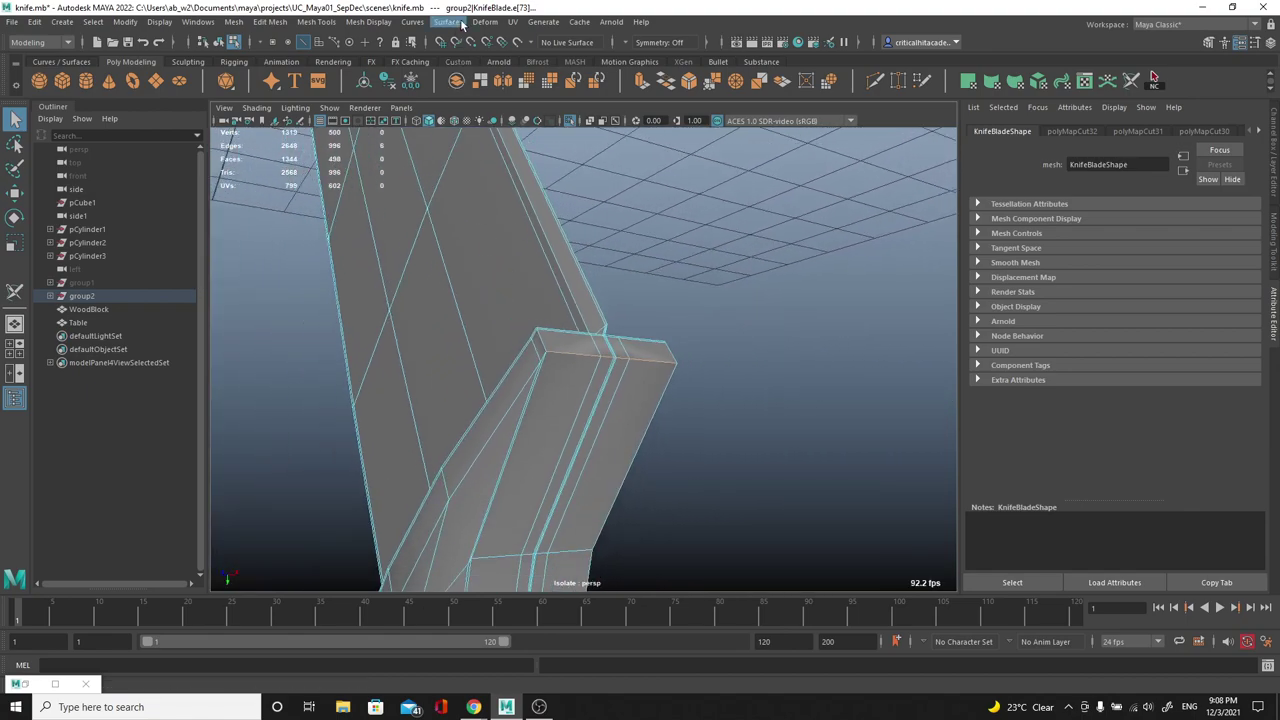
pyautogui.click(513, 22)
pyautogui.click(557, 237)
pyautogui.click(674, 223)
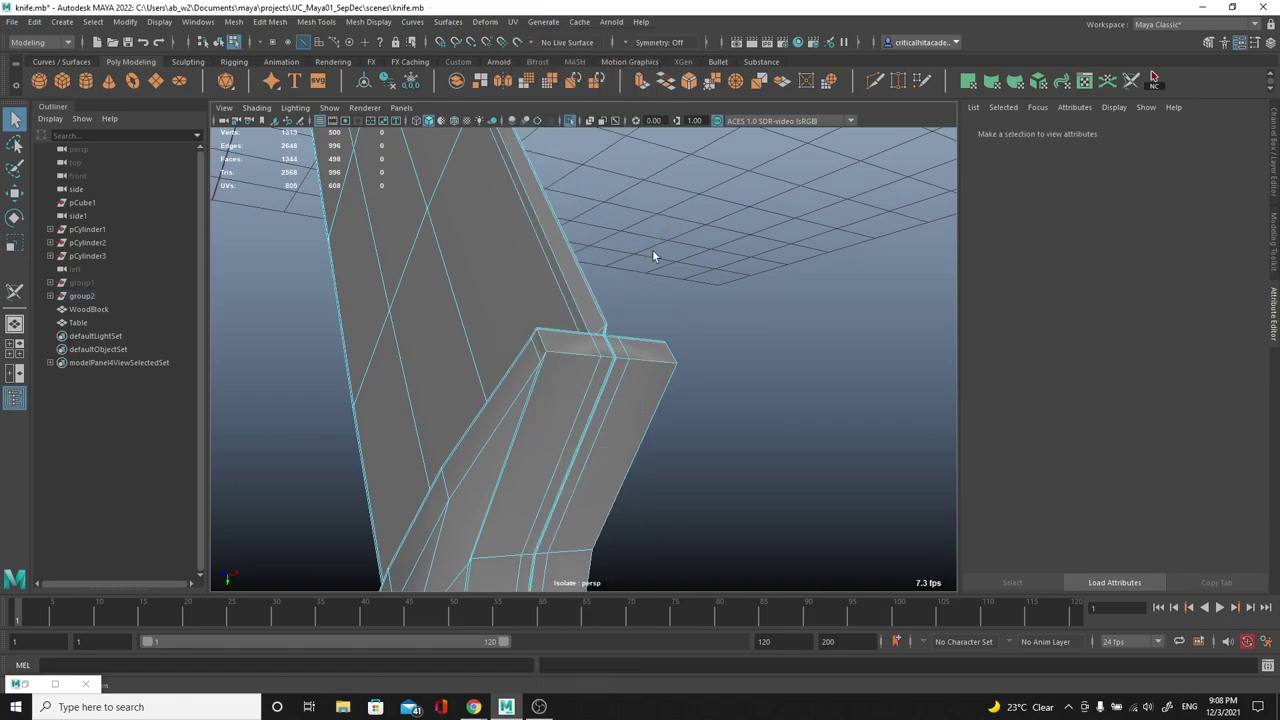
# Step: Open the blade mesh in the UV Editor without the UV Toolkit and unfold all of its UVs
pyautogui.click(534, 256)
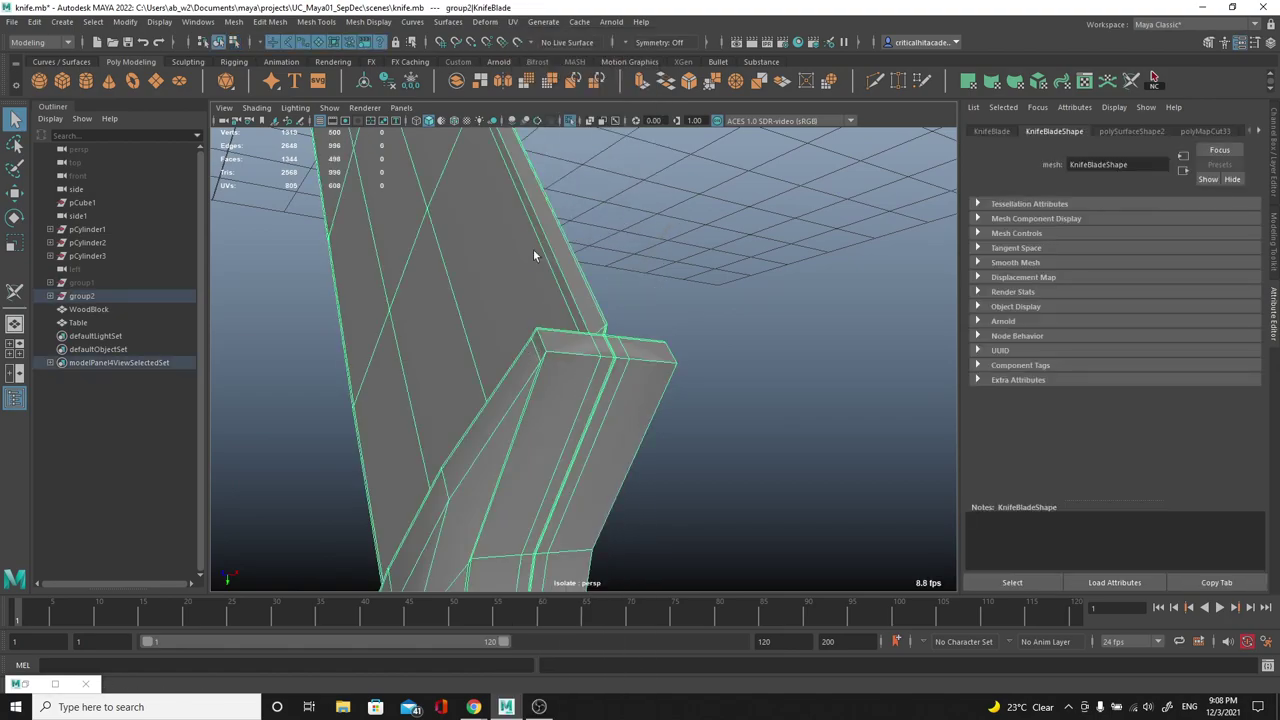
pyautogui.click(511, 22)
pyautogui.click(544, 46)
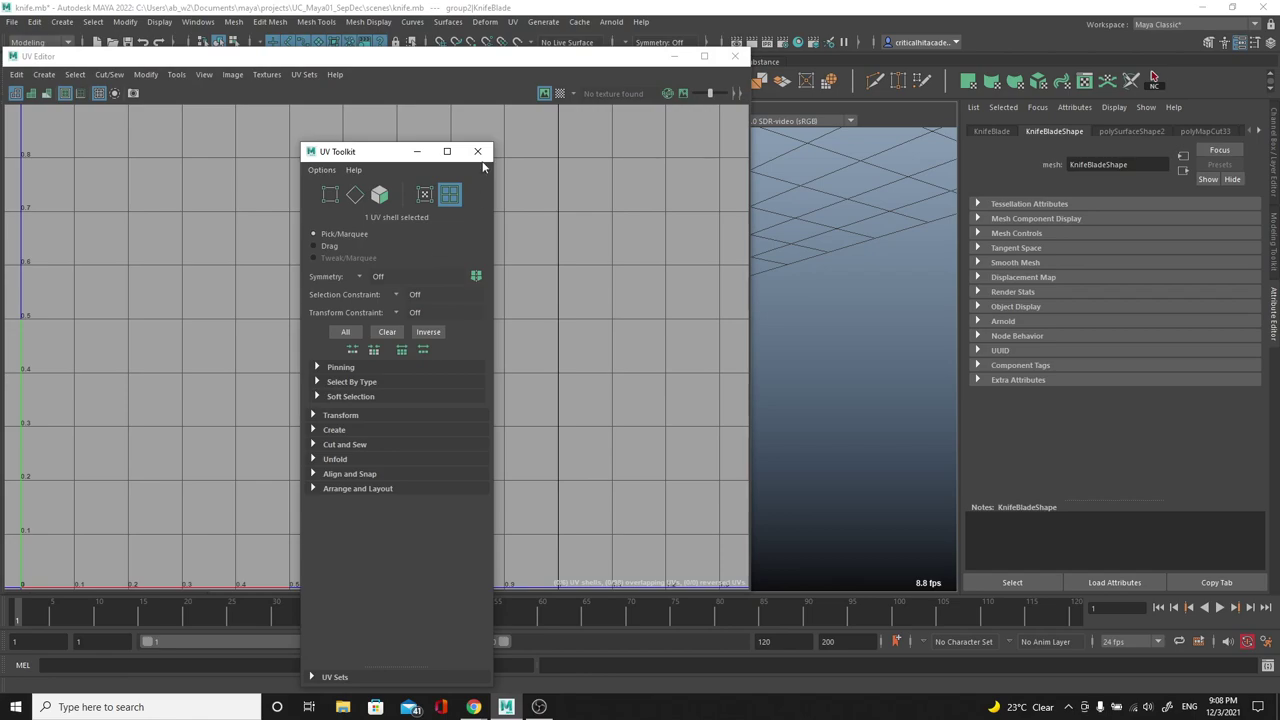
pyautogui.click(477, 151)
pyautogui.keyDown('alt'); pyautogui.moveTo(389, 303); pyautogui.dragTo(396, 320, button='middle'); pyautogui.keyUp('alt')
pyautogui.moveTo(257, 440); pyautogui.dragTo(455, 205)
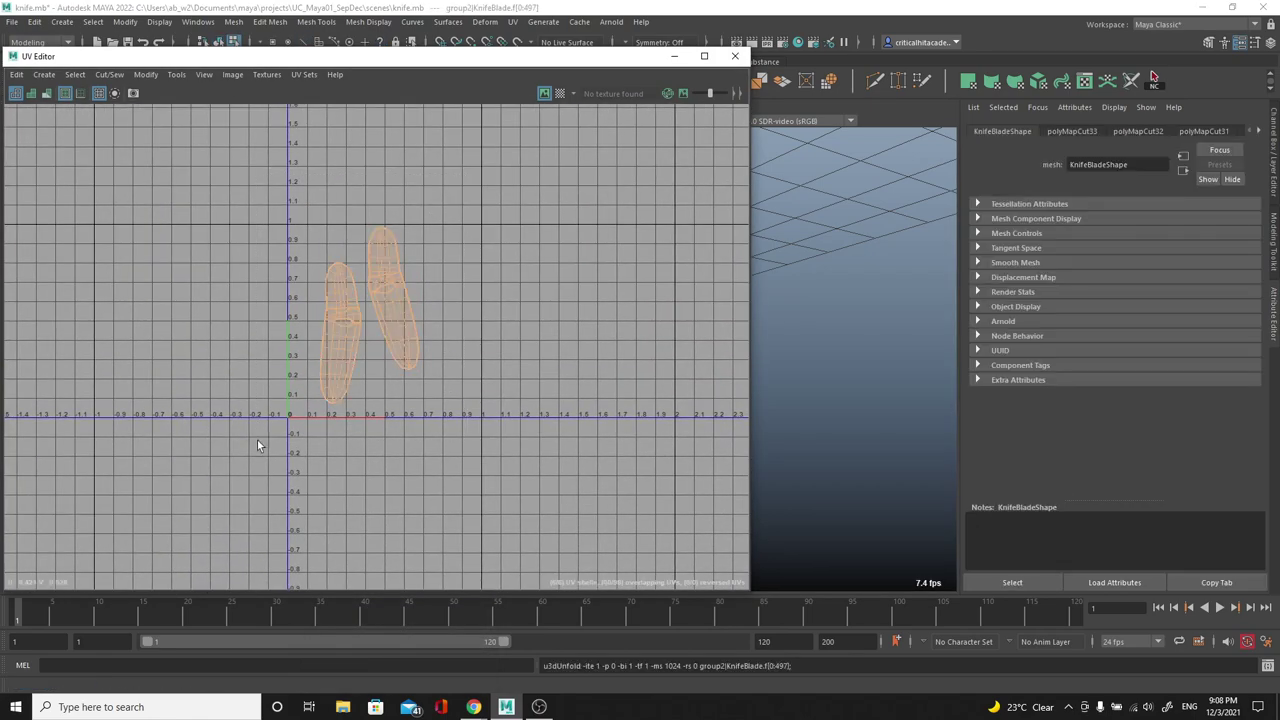
pyautogui.scroll(5, 377, 357)
pyautogui.scroll(3, 372, 284)
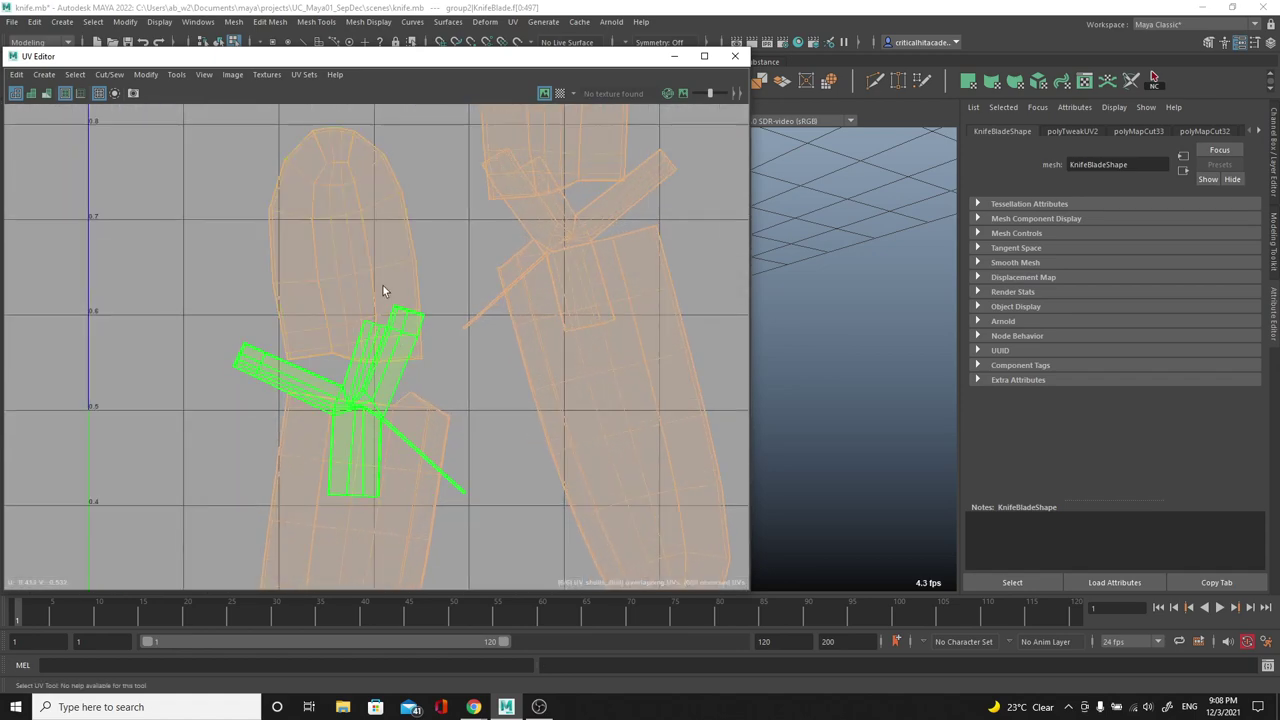
# Step: Move the UV Editor aside to uncover the viewport and reselect the blade in object mode
pyautogui.moveTo(495, 60); pyautogui.dragTo(330, 66)
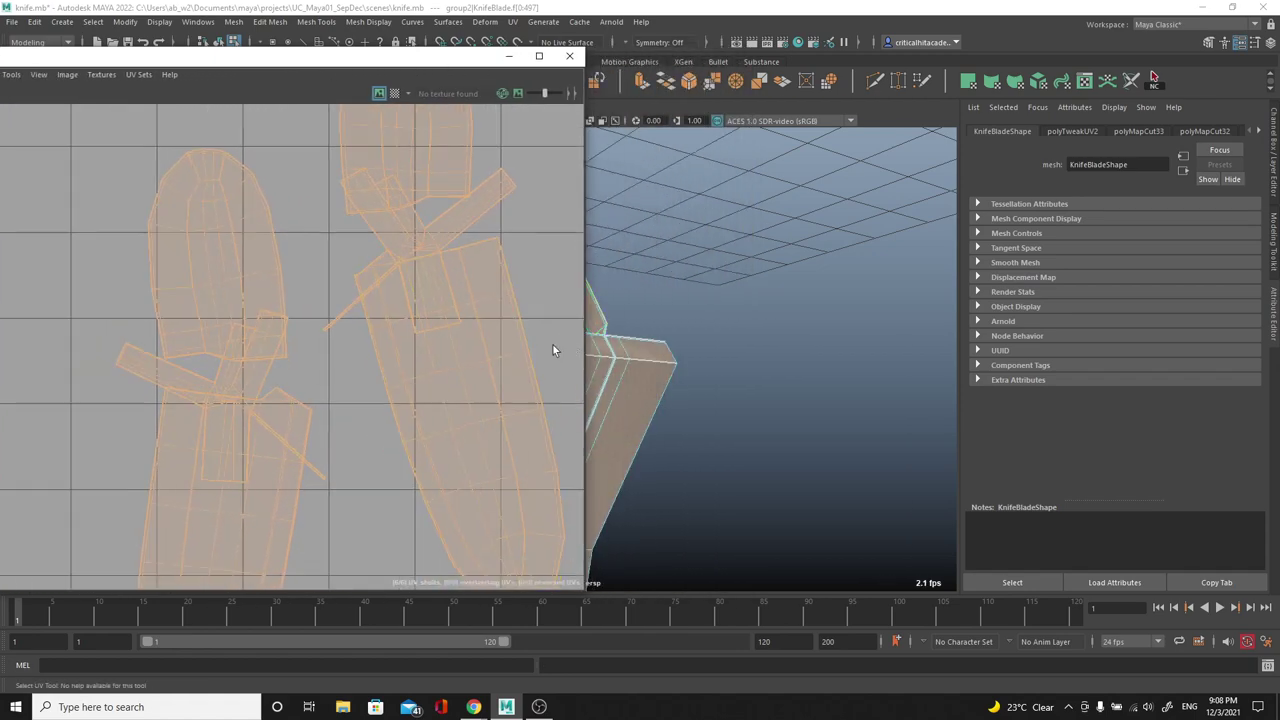
pyautogui.scroll(-4, 545, 345)
pyautogui.keyDown('alt'); pyautogui.moveTo(615, 394); pyautogui.dragTo(717, 300, button='middle'); pyautogui.keyUp('alt')
pyautogui.scroll(-5, 700, 325)
pyautogui.keyDown('alt'); pyautogui.moveTo(688, 338); pyautogui.dragTo(785, 383); pyautogui.keyUp('alt')
pyautogui.moveTo(701, 323); pyautogui.dragTo(764, 303, button='right')
pyautogui.click(701, 366)
# Step: Show the Channel Box and freeze the transformations of the blade mesh
pyautogui.hotkey('ctrl', 'a')
pyautogui.hotkey('ctrl', '1')
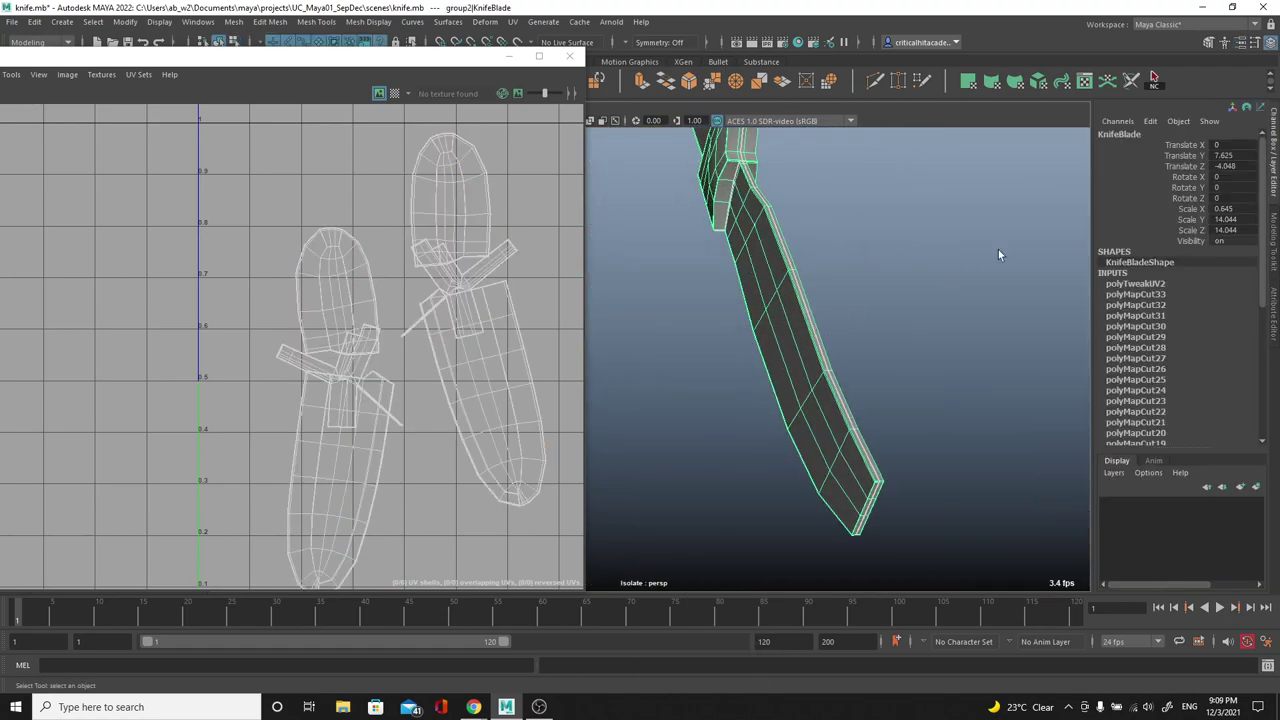
pyautogui.keyDown('alt'); pyautogui.moveTo(734, 303); pyautogui.dragTo(776, 263); pyautogui.keyUp('alt')
pyautogui.click(731, 235)
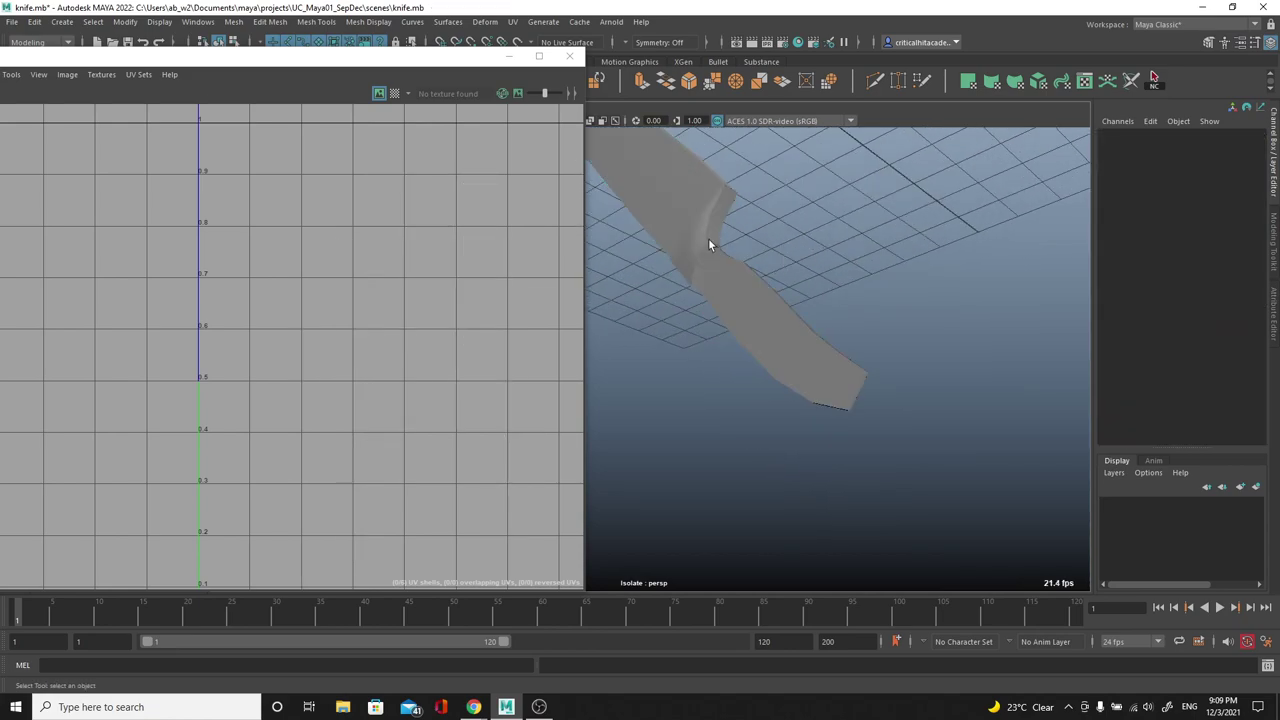
pyautogui.click(708, 245)
pyautogui.moveTo(340, 69); pyautogui.dragTo(353, 117)
pyautogui.click(408, 83)
# Step: Select all of the blade's UVs and unfold them again with the frozen scale
pyautogui.scroll(-5, 680, 257)
pyautogui.moveTo(455, 295); pyautogui.dragTo(475, 315, button='right')
pyautogui.scroll(-3, 468, 255)
pyautogui.moveTo(520, 189); pyautogui.dragTo(220, 533)
pyautogui.hotkey('ctrl', 'u')
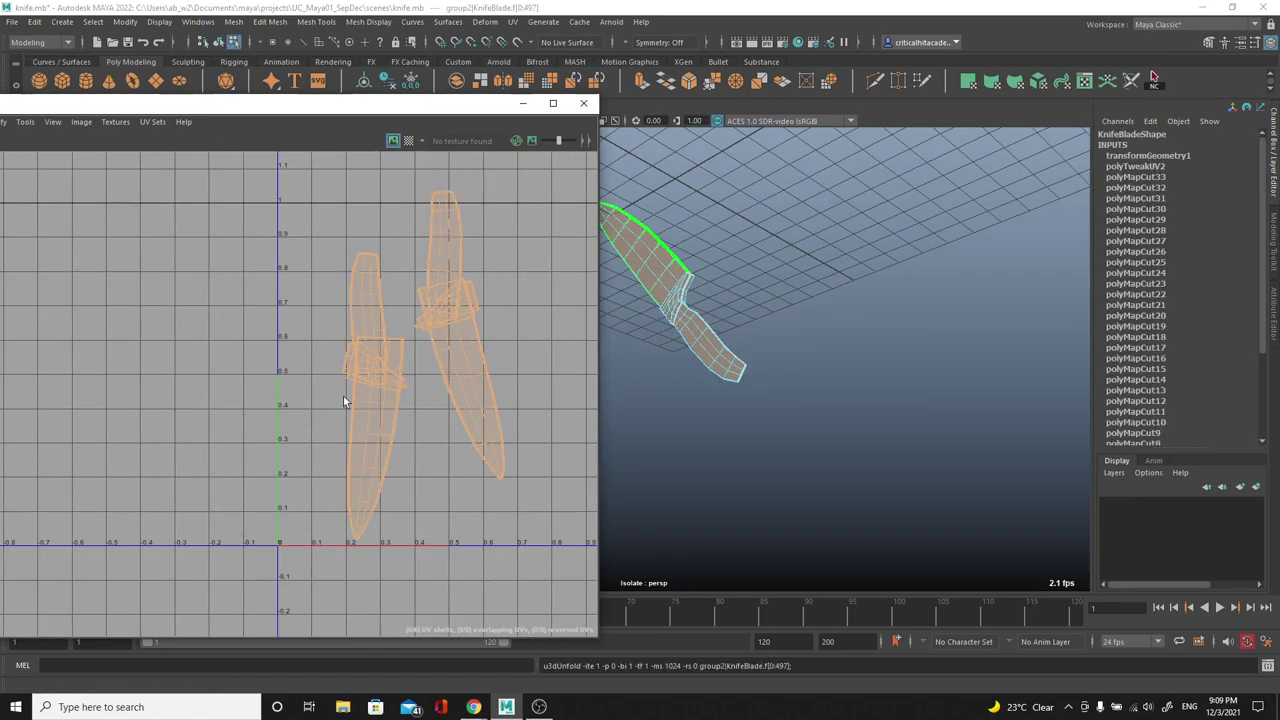
pyautogui.scroll(3, 485, 254)
pyautogui.scroll(3, 359, 335)
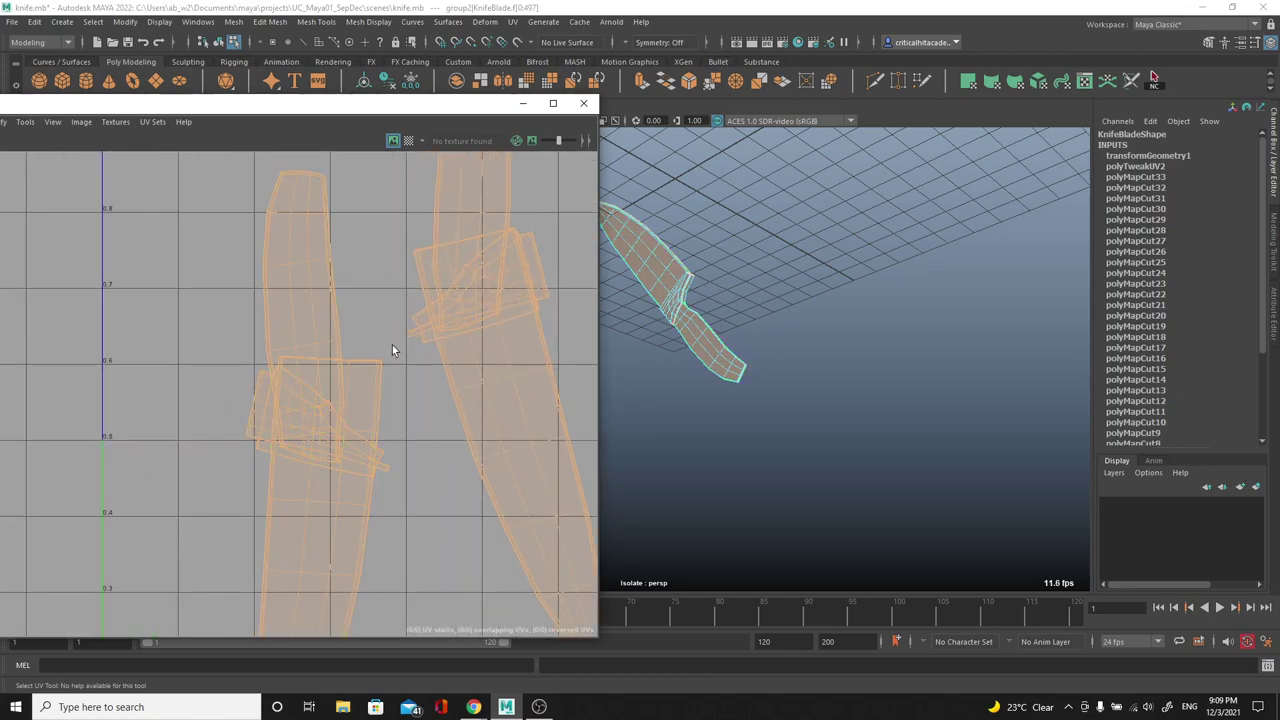
pyautogui.scroll(-2, 495, 362)
pyautogui.scroll(-3, 503, 368)
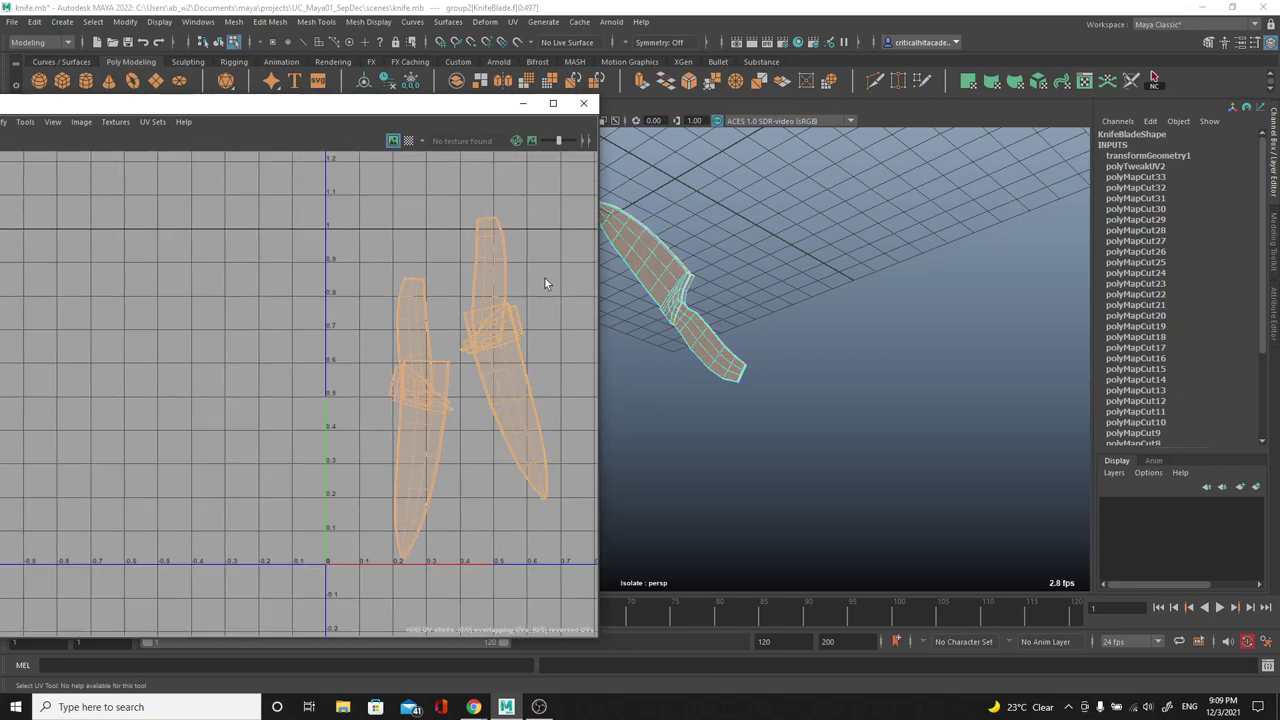
# Step: Return the blade mesh to object mode and reselect it as a whole
pyautogui.moveTo(670, 286); pyautogui.dragTo(742, 212, button='right')
pyautogui.click(742, 212)
pyautogui.click(646, 294)
pyautogui.keyDown('alt'); pyautogui.moveTo(646, 294); pyautogui.dragTo(676, 246); pyautogui.keyUp('alt')
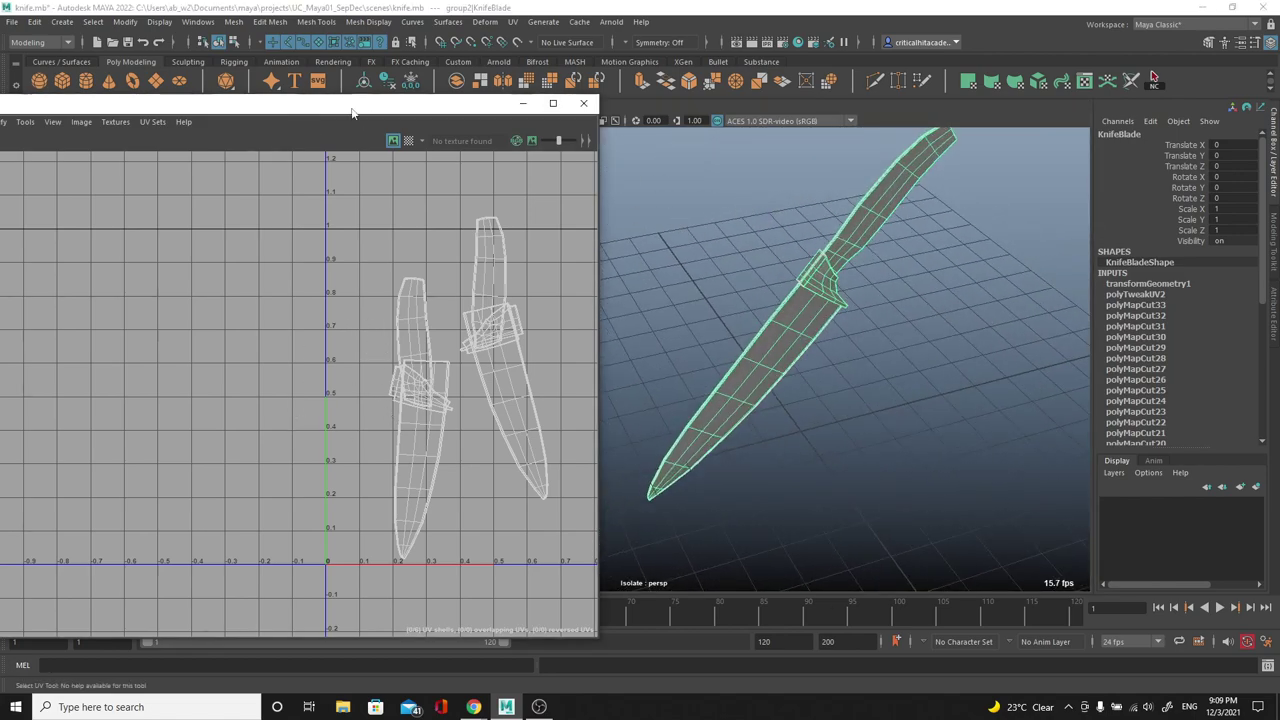
# Step: Shift the UV Editor further aside, turn off the blade's isolation and select the knife handle
pyautogui.moveTo(352, 109); pyautogui.dragTo(255, 133)
pyautogui.click(540, 187)
pyautogui.click(569, 121)
pyautogui.keyDown('alt'); pyautogui.moveTo(818, 319); pyautogui.dragTo(713, 345, button='middle'); pyautogui.keyUp('alt')
pyautogui.keyDown('alt'); pyautogui.moveTo(712, 342); pyautogui.dragTo(680, 319); pyautogui.keyUp('alt')
pyautogui.click(688, 334)
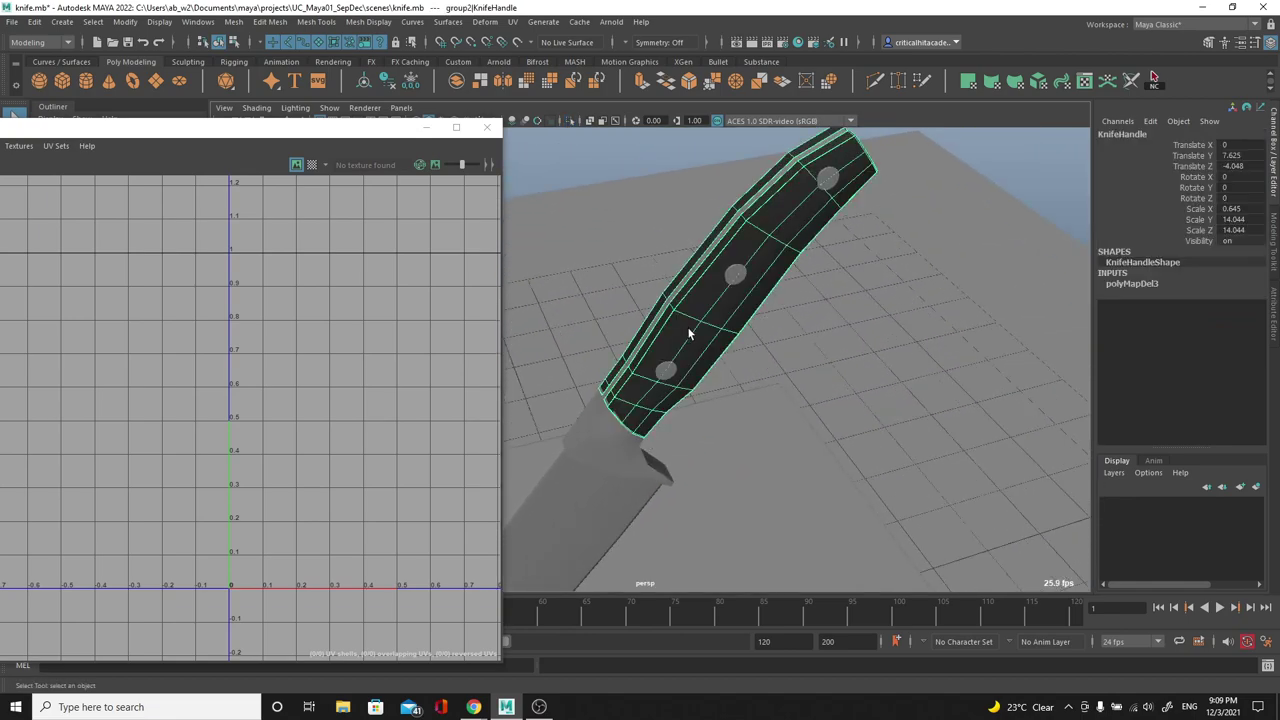
# Step: Isolate the knife handle, delete all faces of one of its two side pieces and return to object mode
pyautogui.click(569, 121)
pyautogui.moveTo(677, 257)
pyautogui.keyDown('alt'); pyautogui.mouseDown()
pyautogui.moveTo(772, 270)
pyautogui.moveTo(710, 285)
pyautogui.moveTo(662, 246)
pyautogui.mouseUp(); pyautogui.keyUp('alt')
pyautogui.press('F11')
pyautogui.doubleClick(623, 253)
pyautogui.press('Delete')
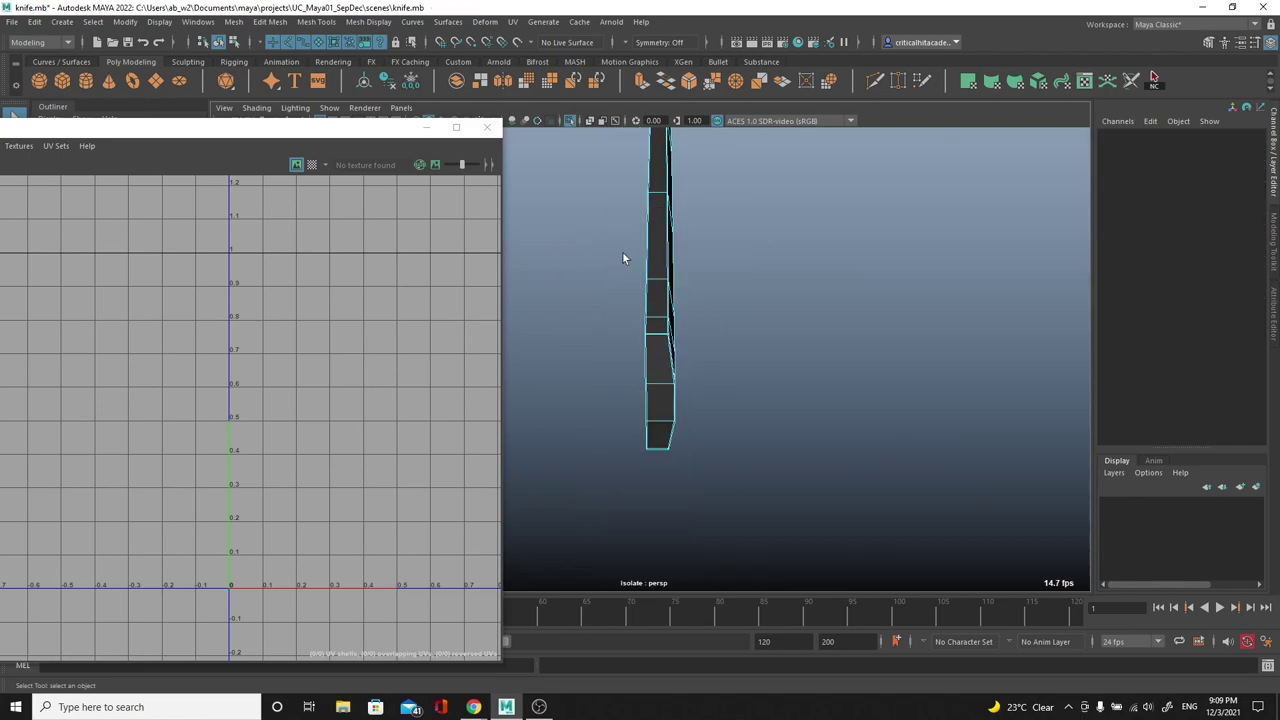
pyautogui.keyDown('alt'); pyautogui.moveTo(622, 256); pyautogui.dragTo(652, 251); pyautogui.keyUp('alt')
pyautogui.press('F8')
pyautogui.click(700, 263)
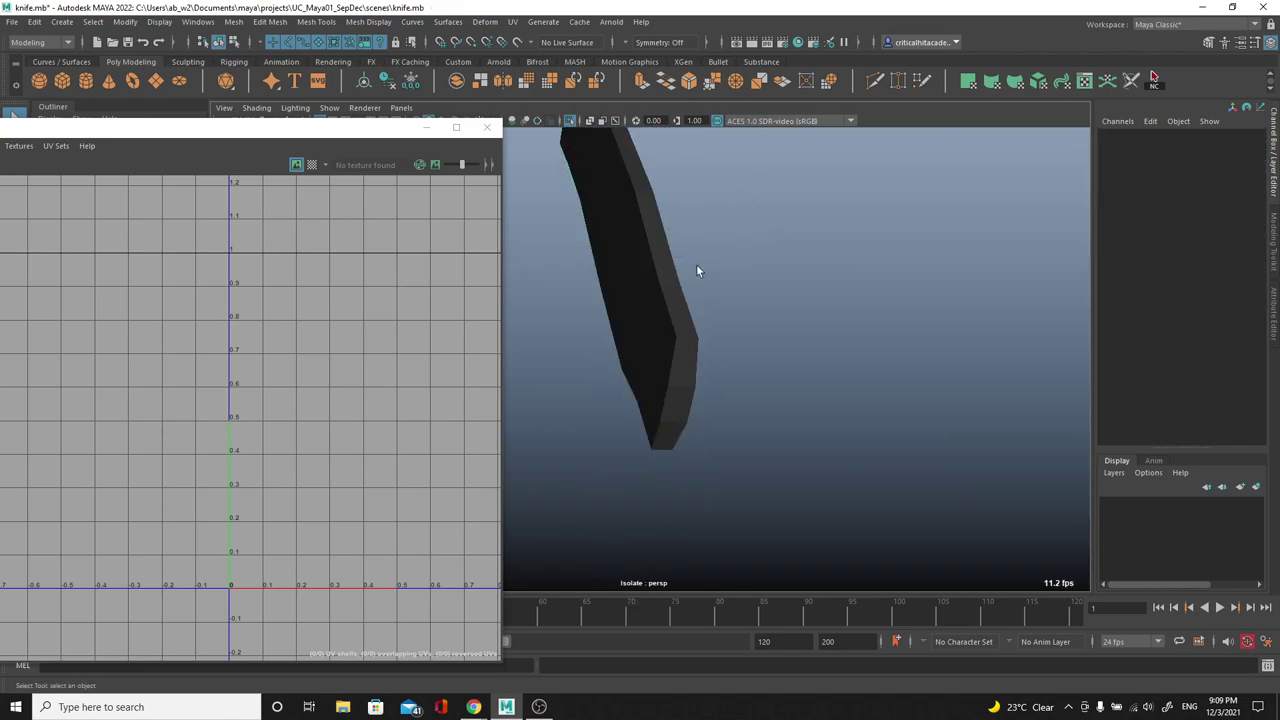
# Step: Examine the remaining handle piece up close from several sides
pyautogui.scroll(4, 689, 305)
pyautogui.click(700, 306)
pyautogui.scroll(2, 714, 306)
pyautogui.keyDown('alt'); pyautogui.moveTo(714, 306); pyautogui.dragTo(732, 331); pyautogui.keyUp('alt')
pyautogui.scroll(4, 766, 318)
pyautogui.scroll(-4, 759, 320)
pyautogui.scroll(3, 766, 322)
pyautogui.scroll(-4, 732, 331)
pyautogui.moveTo(348, 351); pyautogui.dragTo(276, 320, button='right')
pyautogui.scroll(-4, 340, 337)
# Step: Try to start the 3D Cut and Sew UV Tool on the remaining handle piece
pyautogui.moveTo(760, 241); pyautogui.dragTo(812, 220, button='right')
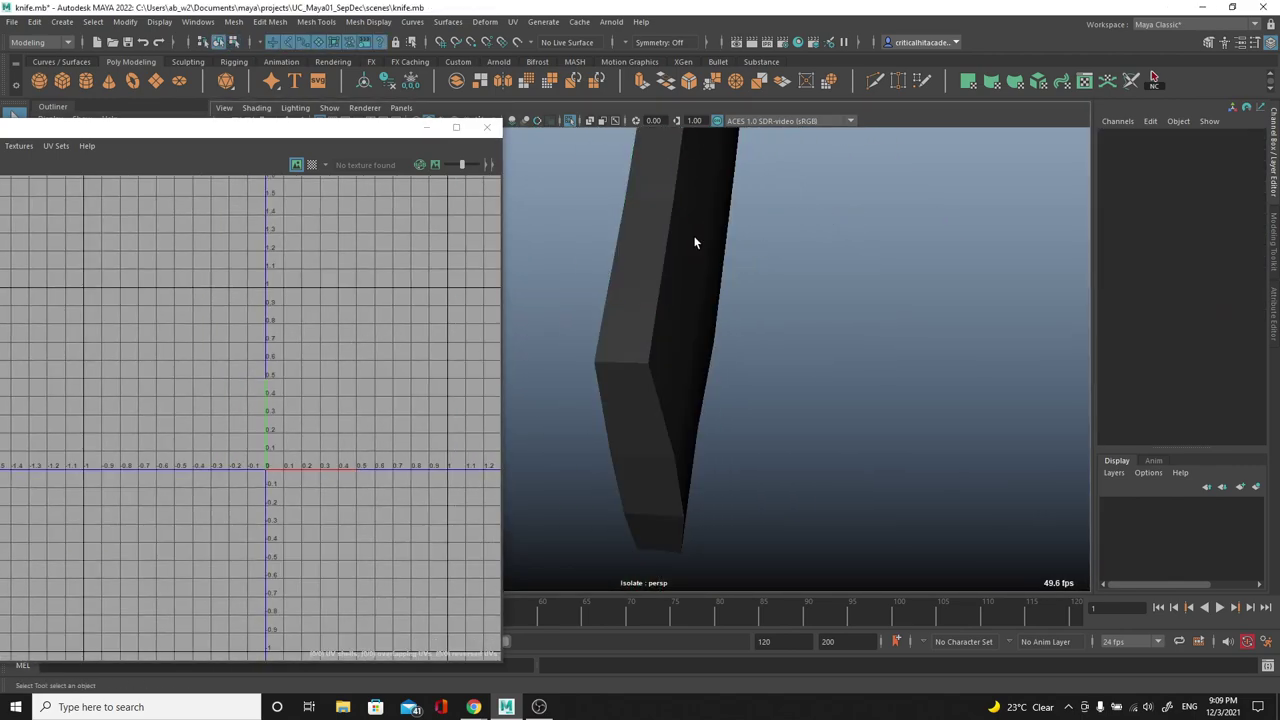
pyautogui.click(693, 235)
pyautogui.click(512, 22)
pyautogui.click(565, 316)
pyautogui.click(512, 22)
pyautogui.moveTo(706, 251); pyautogui.dragTo(790, 214, button='right')
pyautogui.click(764, 259)
pyautogui.keyDown('alt'); pyautogui.moveTo(764, 259); pyautogui.dragTo(673, 257); pyautogui.keyUp('alt')
# Step: Apply a Planar UV projection to the handle piece facing its broad side and return to object mode
pyautogui.click(673, 257)
pyautogui.moveTo(673, 257); pyautogui.dragTo(742, 238, button='right')
pyautogui.scroll(-5, 726, 248)
pyautogui.keyDown('alt'); pyautogui.moveTo(724, 243); pyautogui.dragTo(654, 242); pyautogui.keyUp('alt')
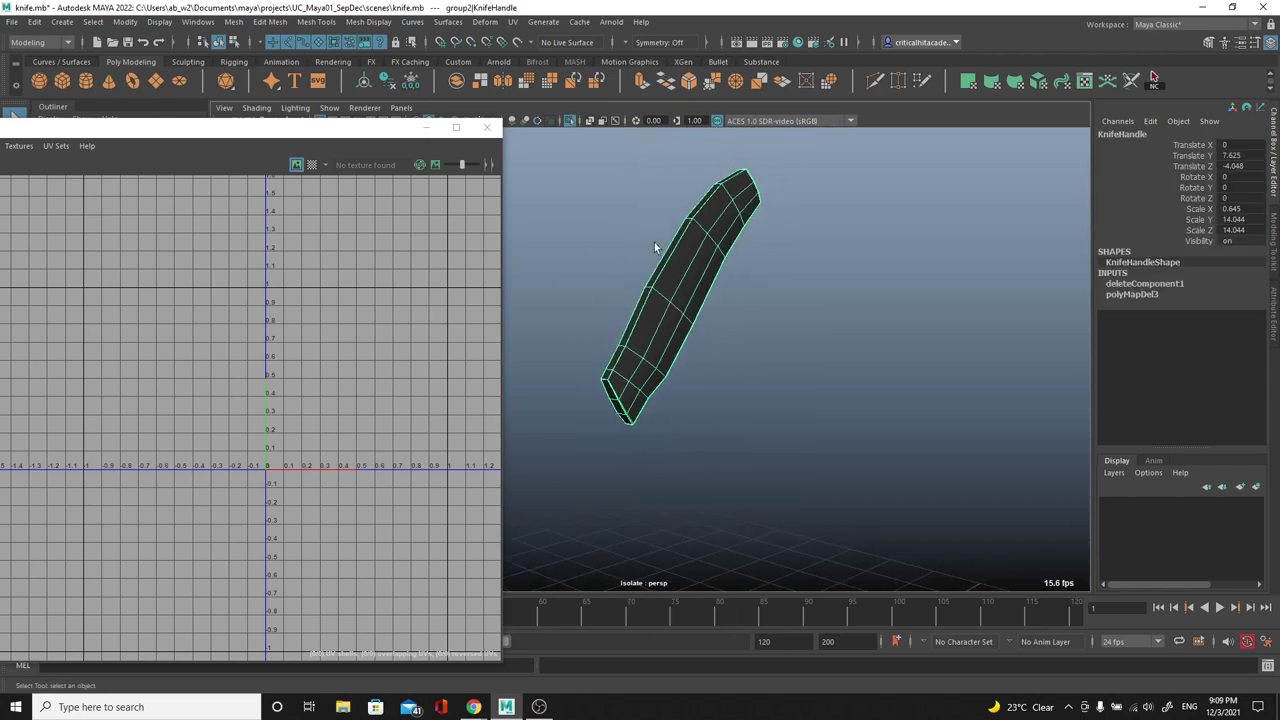
pyautogui.click(513, 23)
pyautogui.click(551, 181)
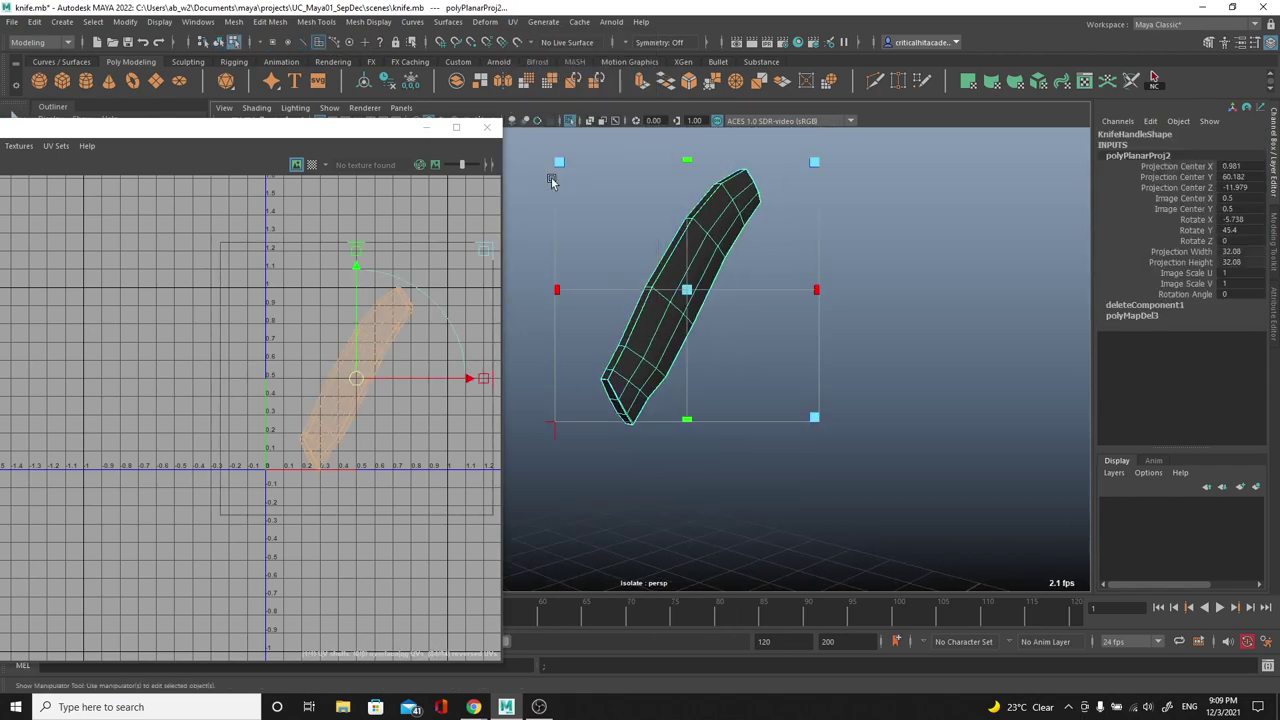
pyautogui.moveTo(728, 237); pyautogui.dragTo(790, 217, button='right')
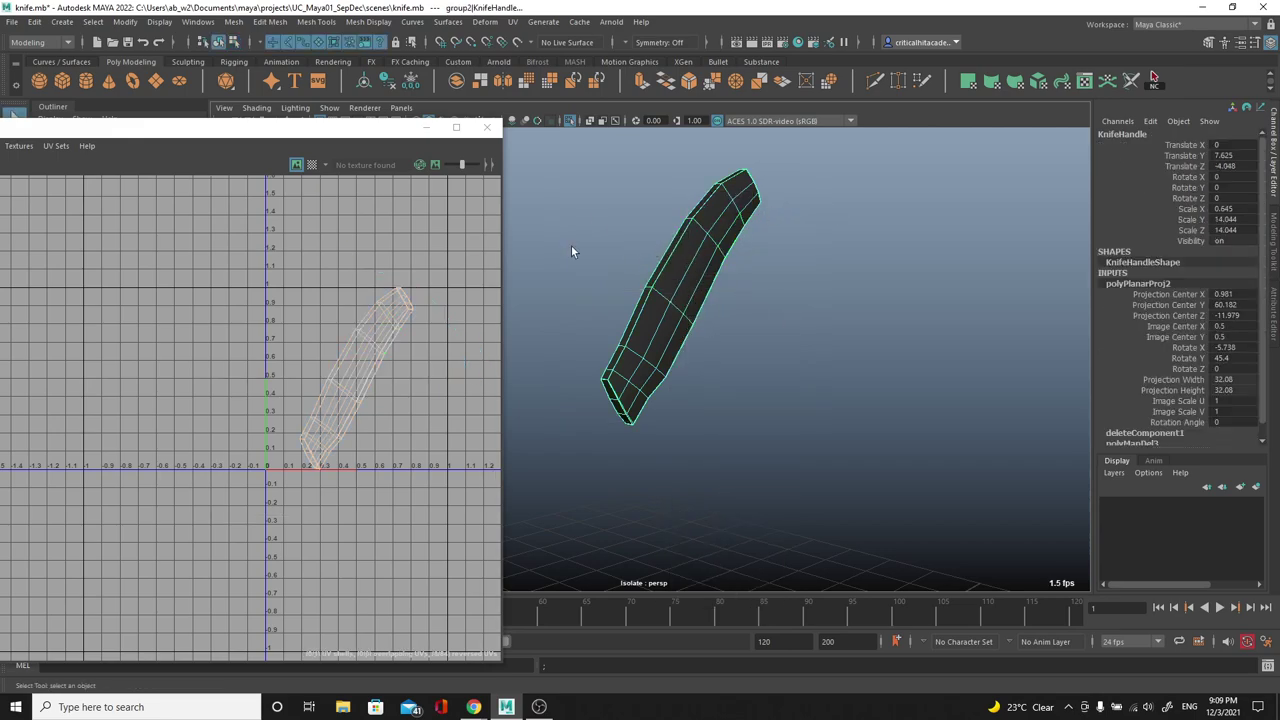
pyautogui.scroll(3, 697, 330)
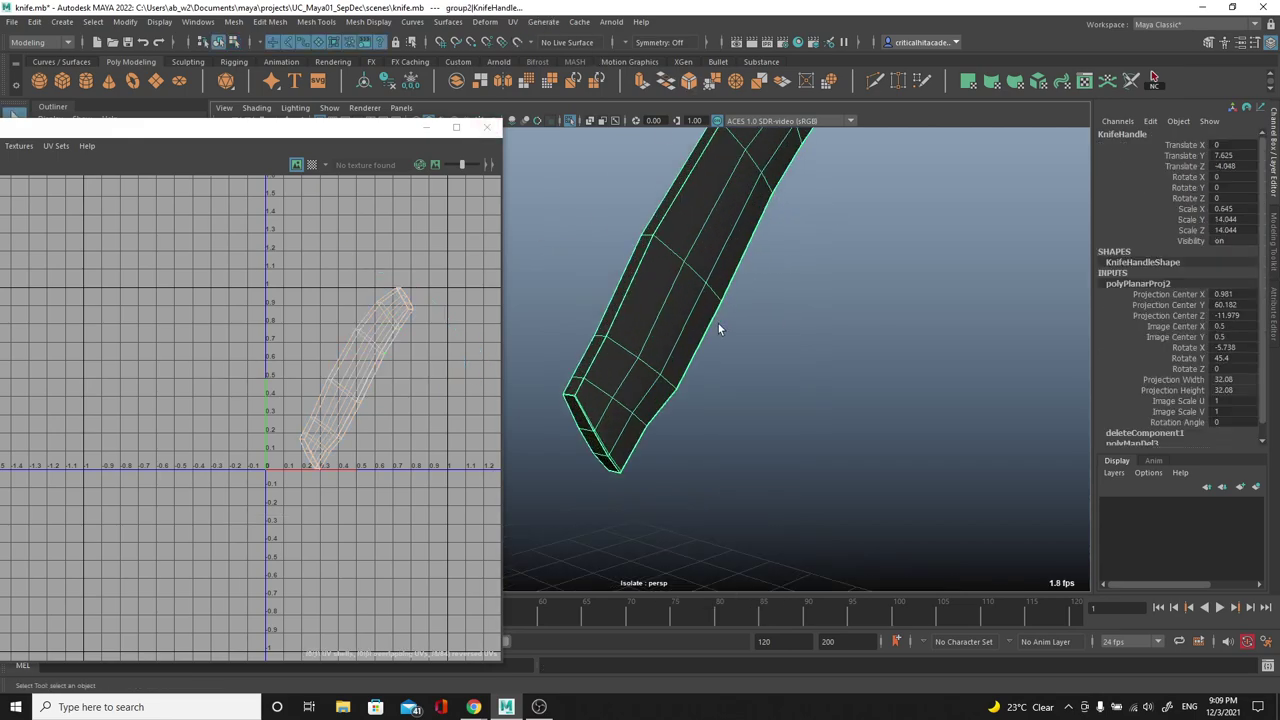
pyautogui.scroll(-2, 718, 323)
pyautogui.keyDown('alt'); pyautogui.moveTo(718, 323); pyautogui.dragTo(716, 437, button='middle'); pyautogui.keyUp('alt')
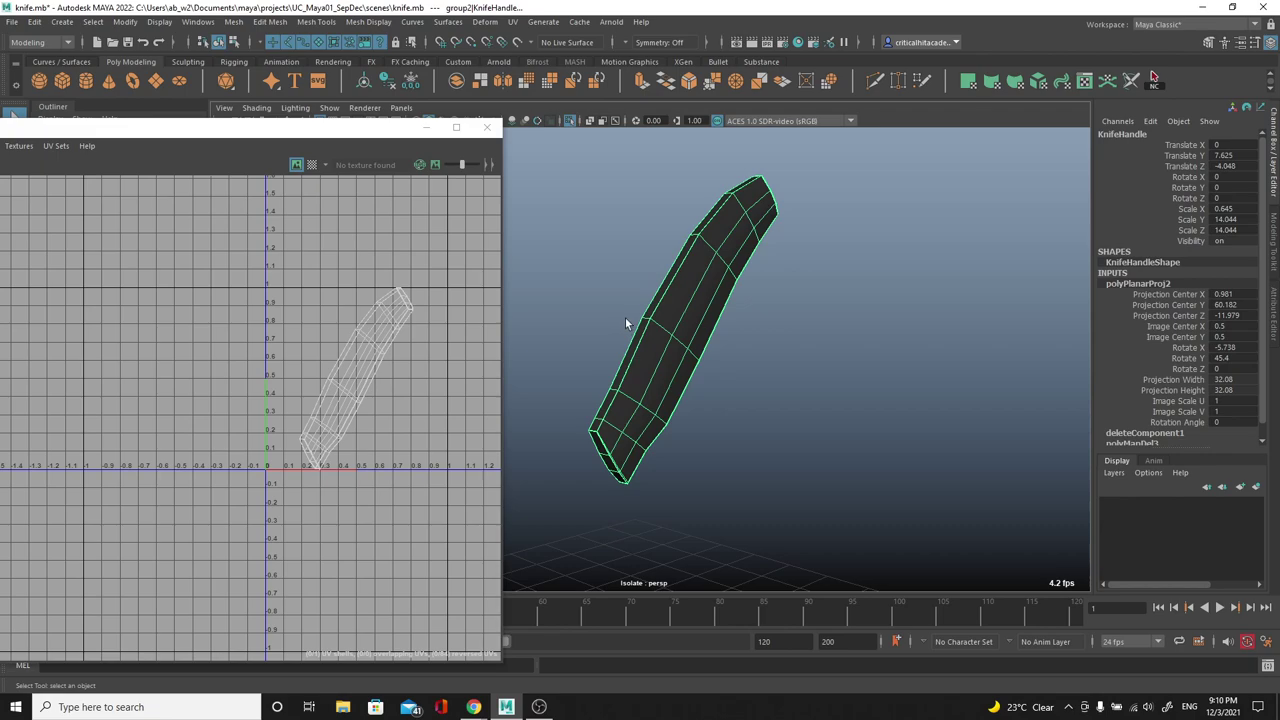
pyautogui.scroll(2, 369, 335)
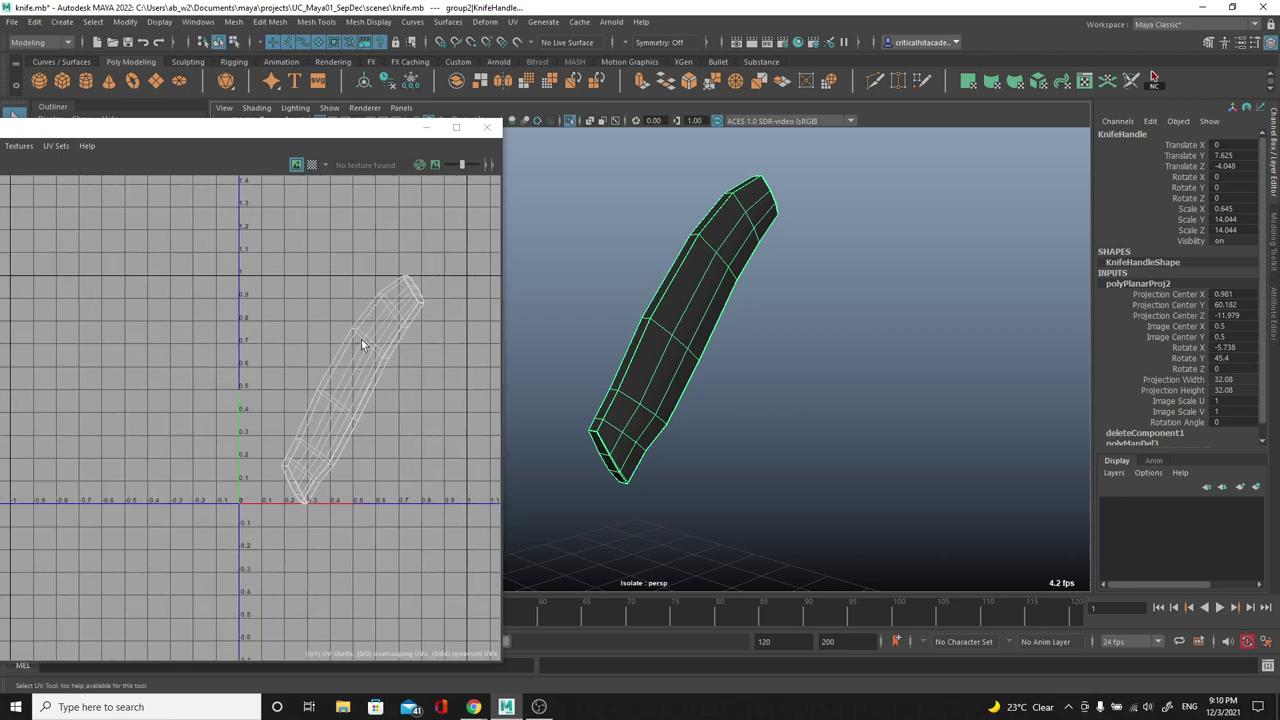
# Step: Make room beside the UV Editor, create a polygon cube and scale it uniformly to about 36.31
pyautogui.keyDown('alt'); pyautogui.moveTo(590, 278); pyautogui.dragTo(551, 284, button='right'); pyautogui.keyUp('alt')
pyautogui.keyDown('alt'); pyautogui.moveTo(551, 284); pyautogui.dragTo(600, 262, button='middle'); pyautogui.keyUp('alt')
pyautogui.moveTo(357, 133); pyautogui.dragTo(198, 154)
pyautogui.click(75, 83)
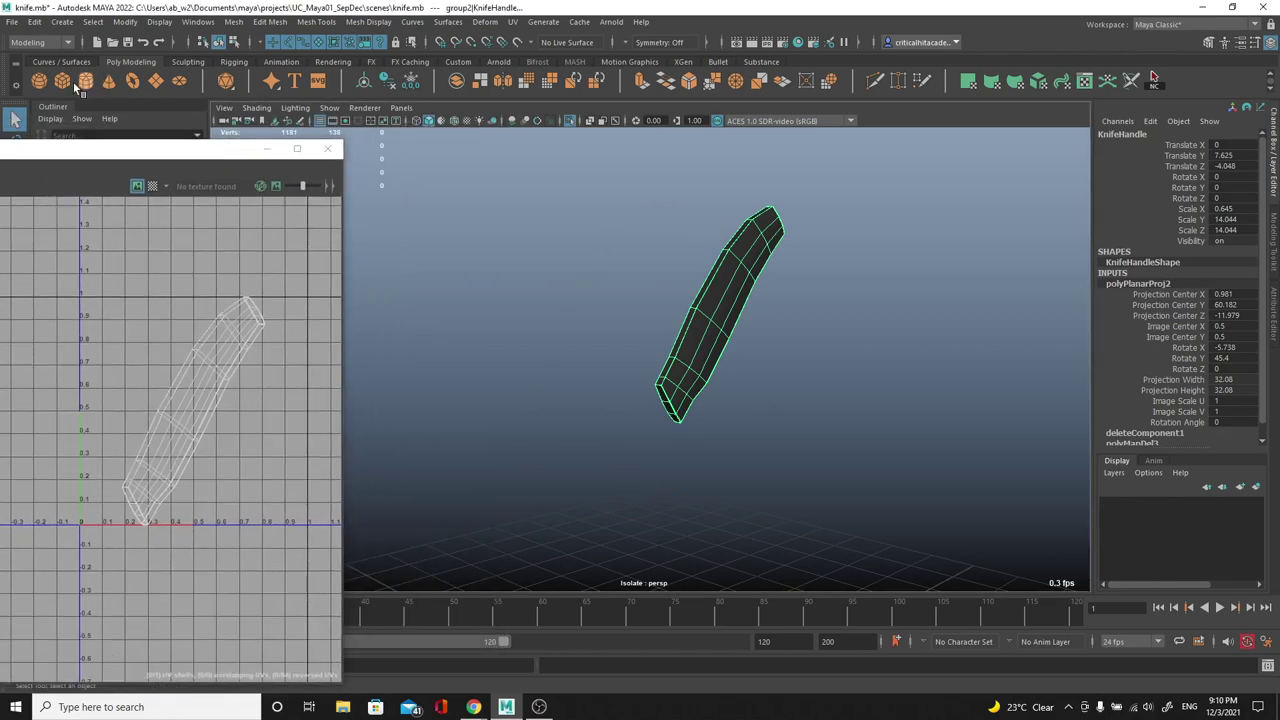
pyautogui.click(63, 81)
pyautogui.press('r')
pyautogui.moveTo(660, 545); pyautogui.dragTo(632, 328)
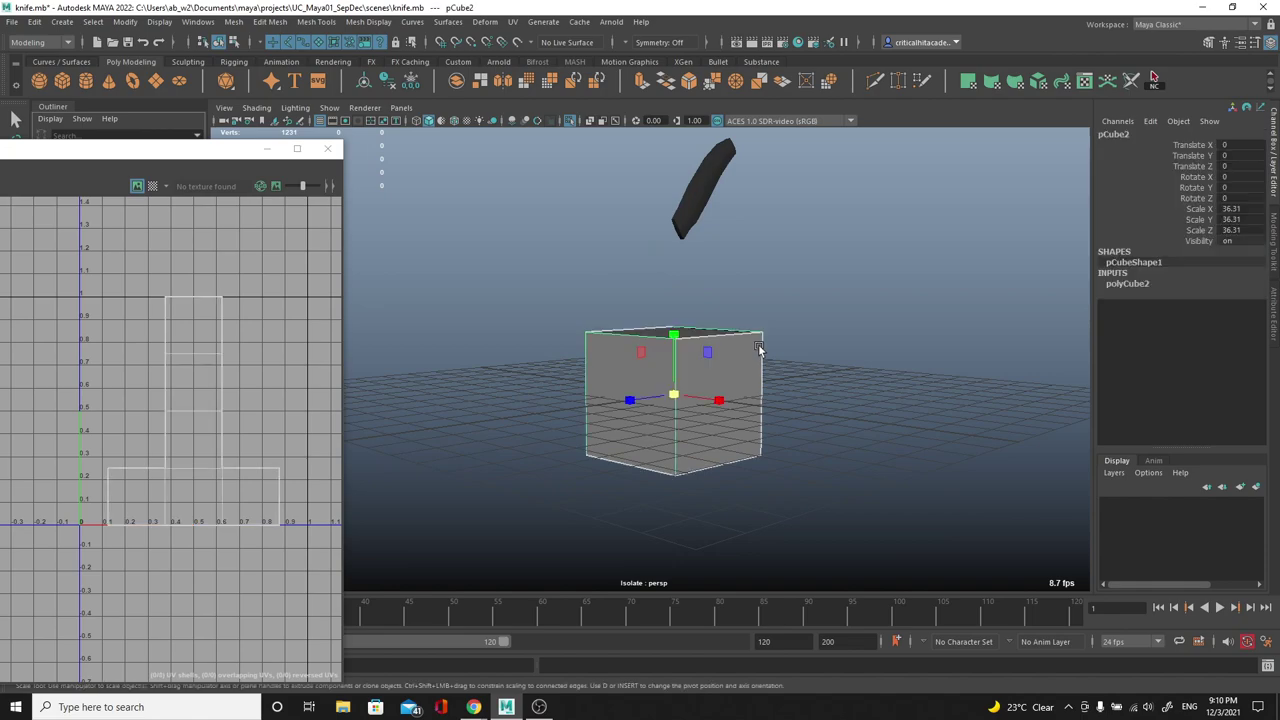
# Step: Apply a Planar UV projection from the X axis to the cube, fitted to its bounding box, and return to object mode
pyautogui.click(511, 22)
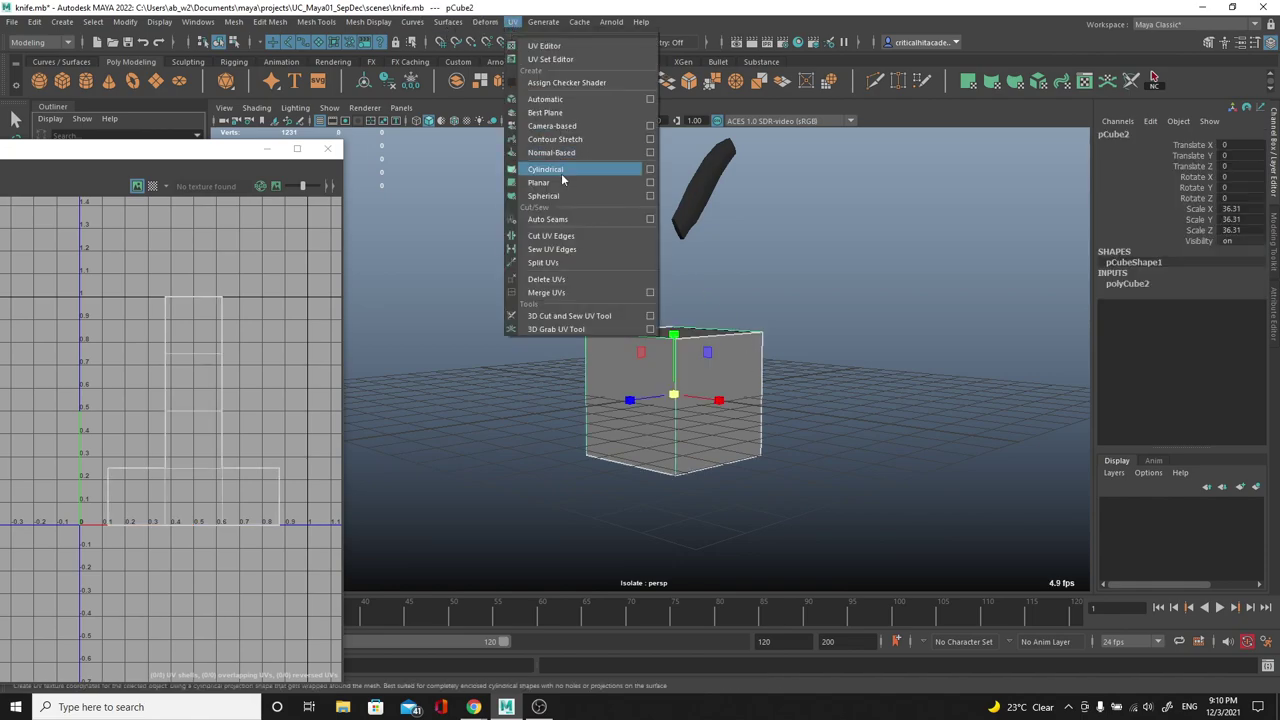
pyautogui.click(650, 183)
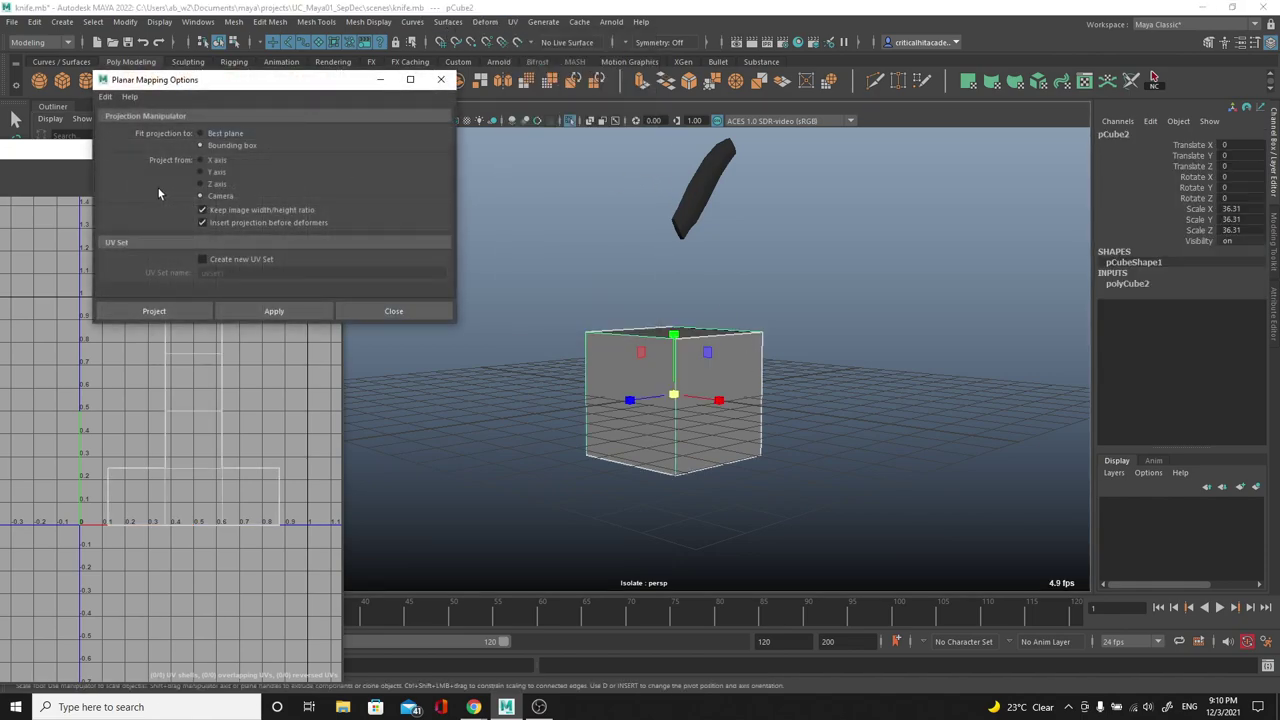
pyautogui.click(276, 315)
pyautogui.click(441, 80)
pyautogui.keyDown('alt'); pyautogui.moveTo(482, 184); pyautogui.dragTo(603, 360); pyautogui.keyUp('alt')
pyautogui.keyDown('alt'); pyautogui.moveTo(650, 412); pyautogui.dragTo(600, 340); pyautogui.keyUp('alt')
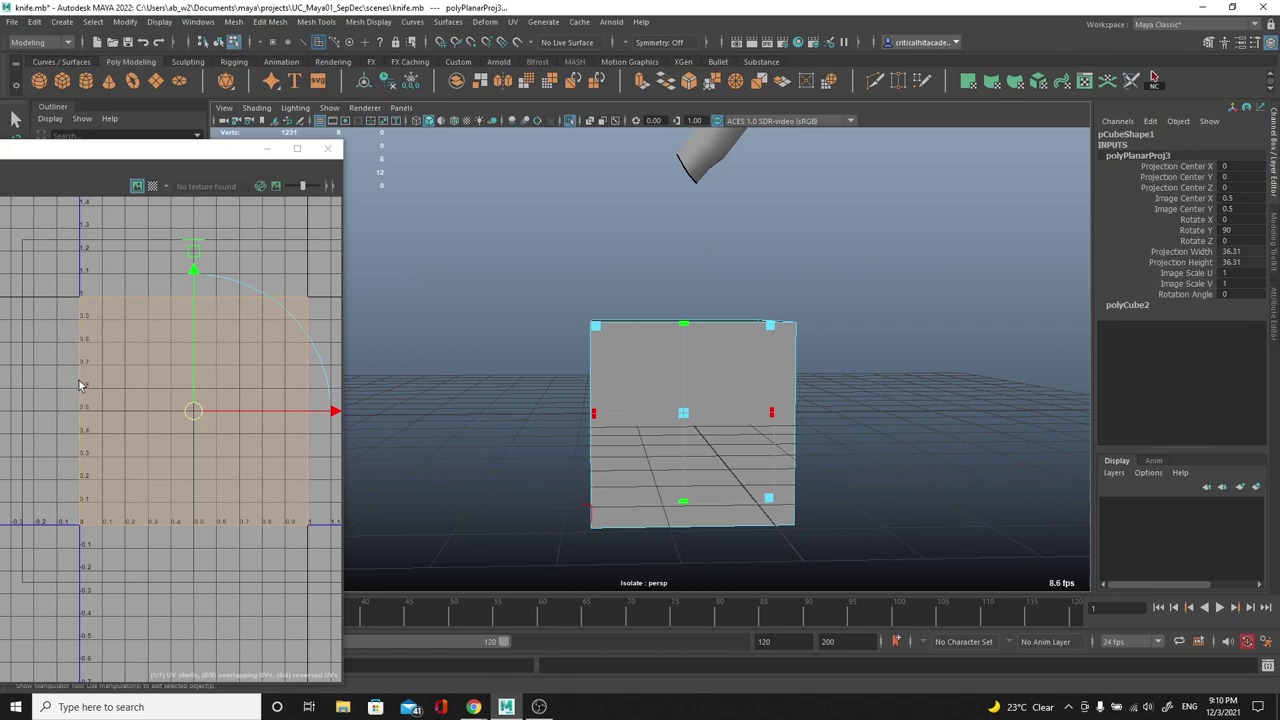
pyautogui.moveTo(178, 342); pyautogui.dragTo(116, 314, button='right')
pyautogui.scroll(-3, 113, 310)
pyautogui.moveTo(802, 342); pyautogui.dragTo(886, 280, button='right')
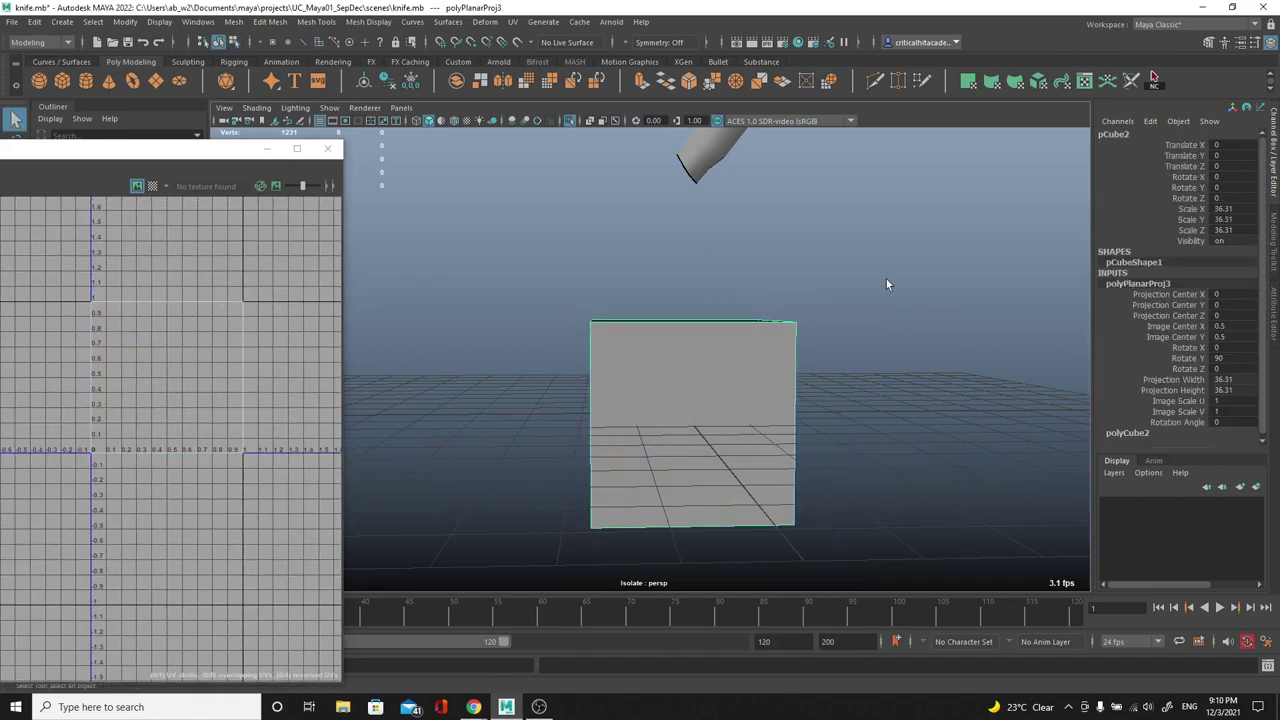
# Step: Delete the test cube and the small leftover object near the origin
pyautogui.click(886, 280)
pyautogui.click(735, 376)
pyautogui.press('Delete')
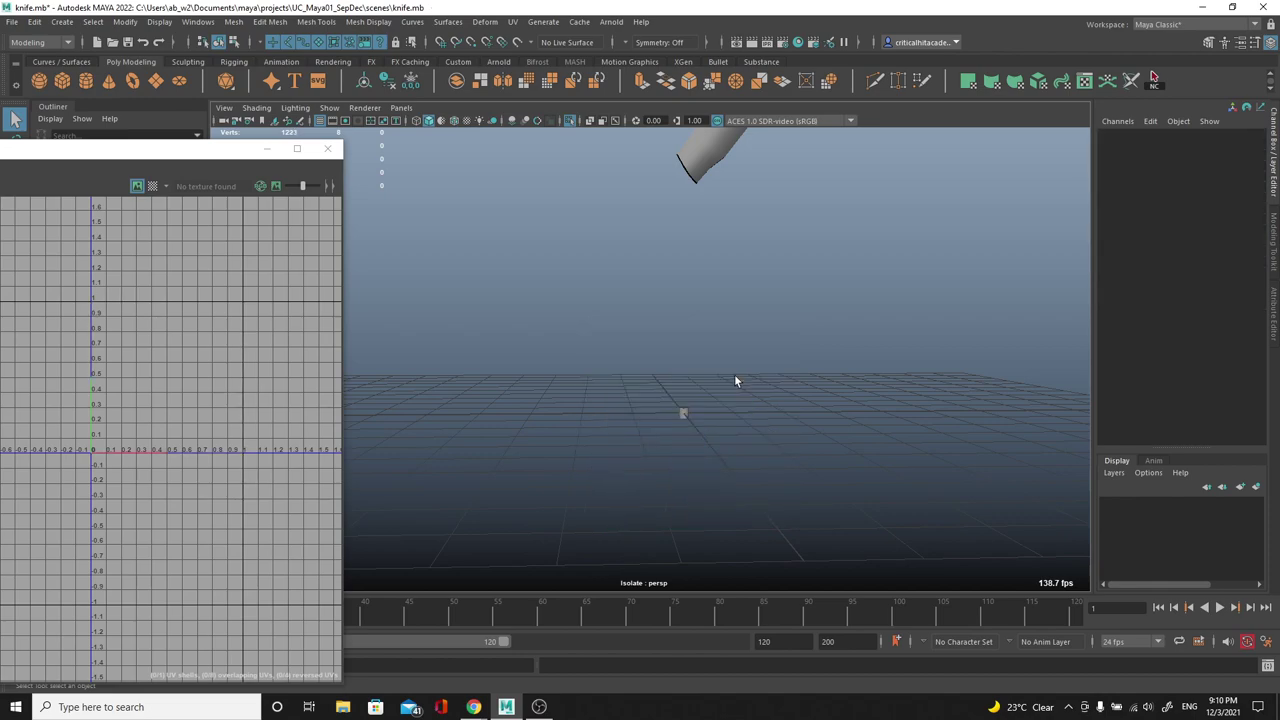
pyautogui.moveTo(711, 391); pyautogui.dragTo(608, 429)
pyautogui.press('Delete')
# Step: Start the 3D Cut and Sew UV Tool on the knife handle piece and cut a seam along one long border of its broad side
pyautogui.keyDown('alt'); pyautogui.moveTo(702, 305); pyautogui.dragTo(597, 437, button='middle'); pyautogui.keyUp('alt')
pyautogui.scroll(3, 597, 437)
pyautogui.keyDown('alt'); pyautogui.moveTo(597, 443); pyautogui.dragTo(690, 424); pyautogui.keyUp('alt')
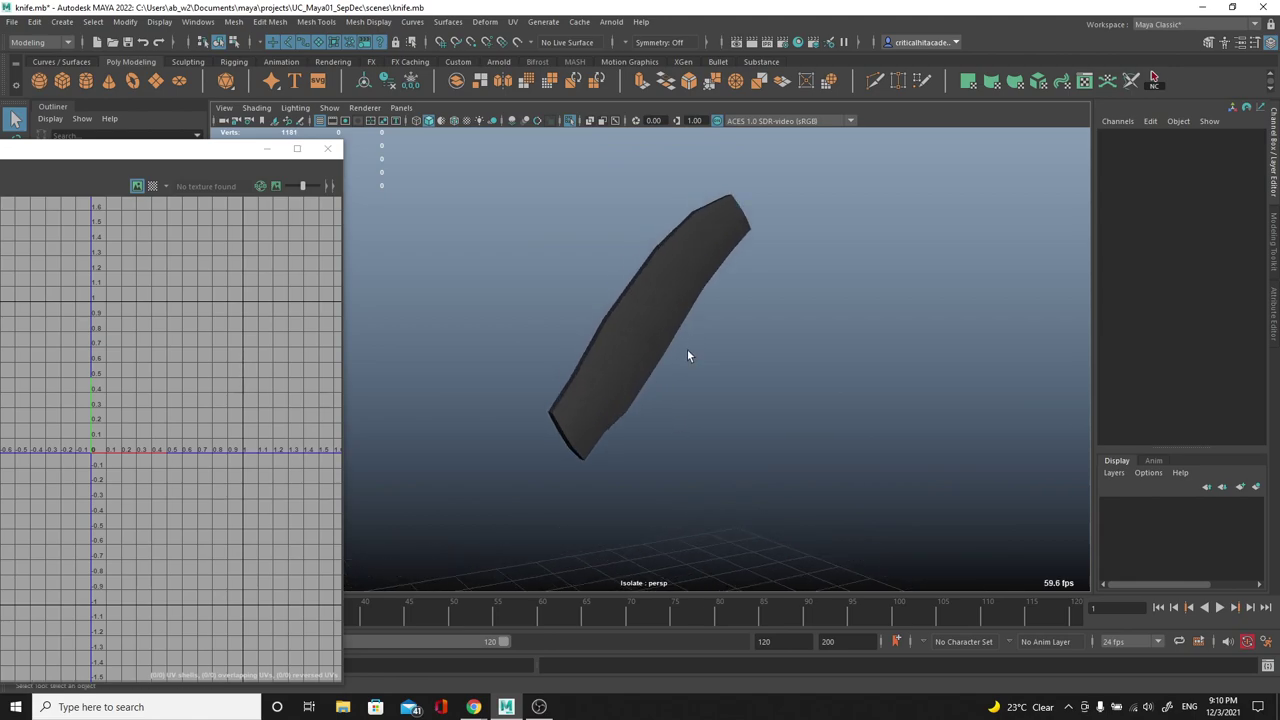
pyautogui.click(669, 308)
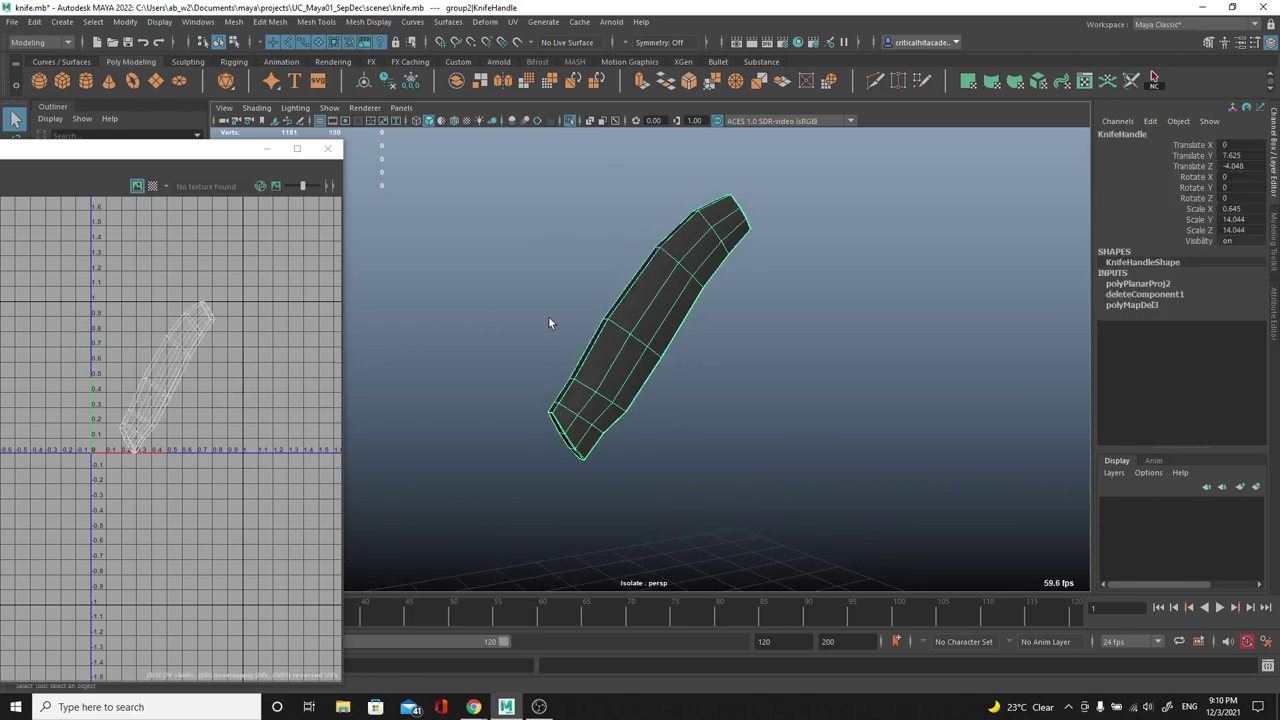
pyautogui.scroll(3, 631, 346)
pyautogui.keyDown('alt'); pyautogui.moveTo(631, 346); pyautogui.dragTo(792, 343); pyautogui.keyUp('alt')
pyautogui.scroll(3, 726, 343)
pyautogui.scroll(2, 871, 358)
pyautogui.scroll(-1, 792, 343)
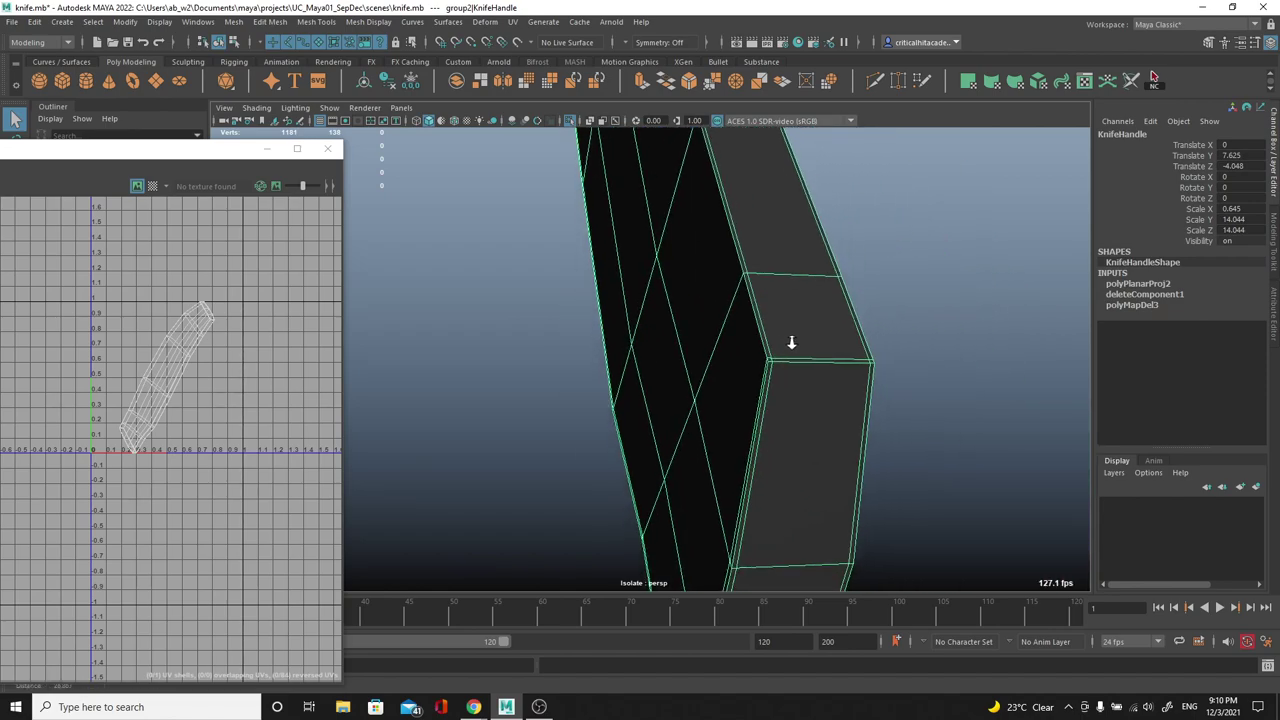
pyautogui.click(511, 22)
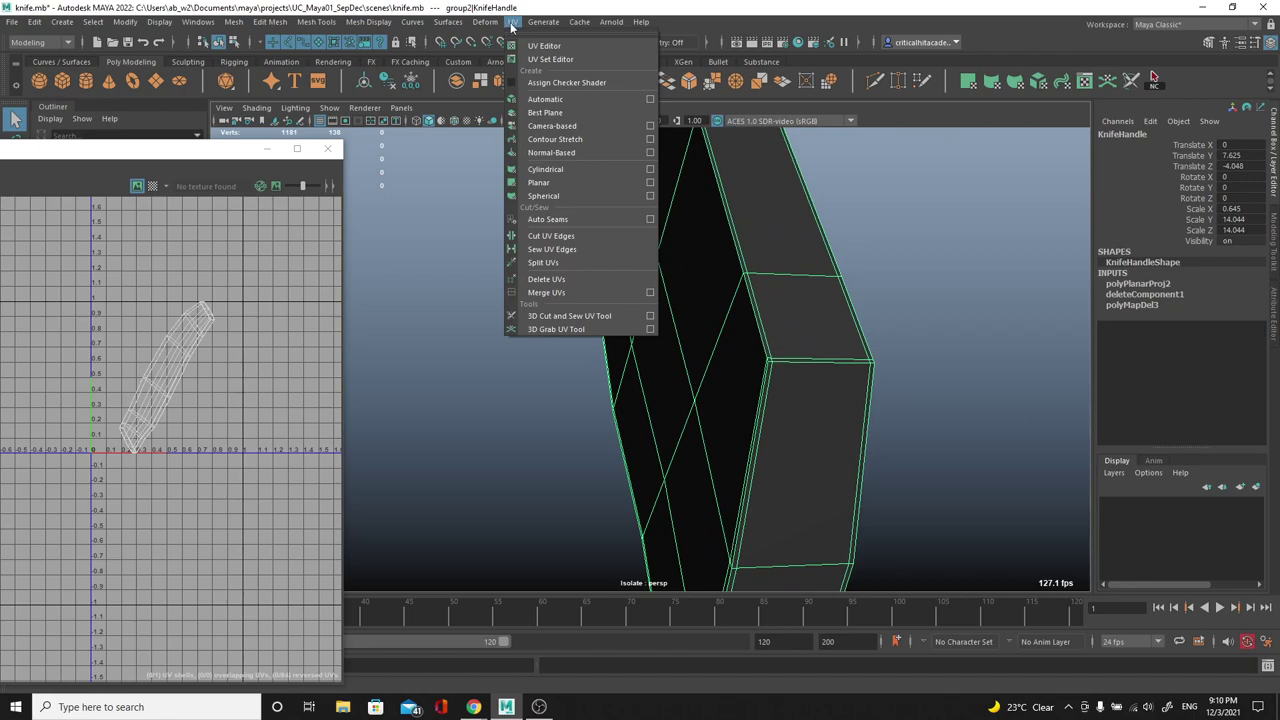
pyautogui.click(569, 316)
pyautogui.scroll(3, 680, 300)
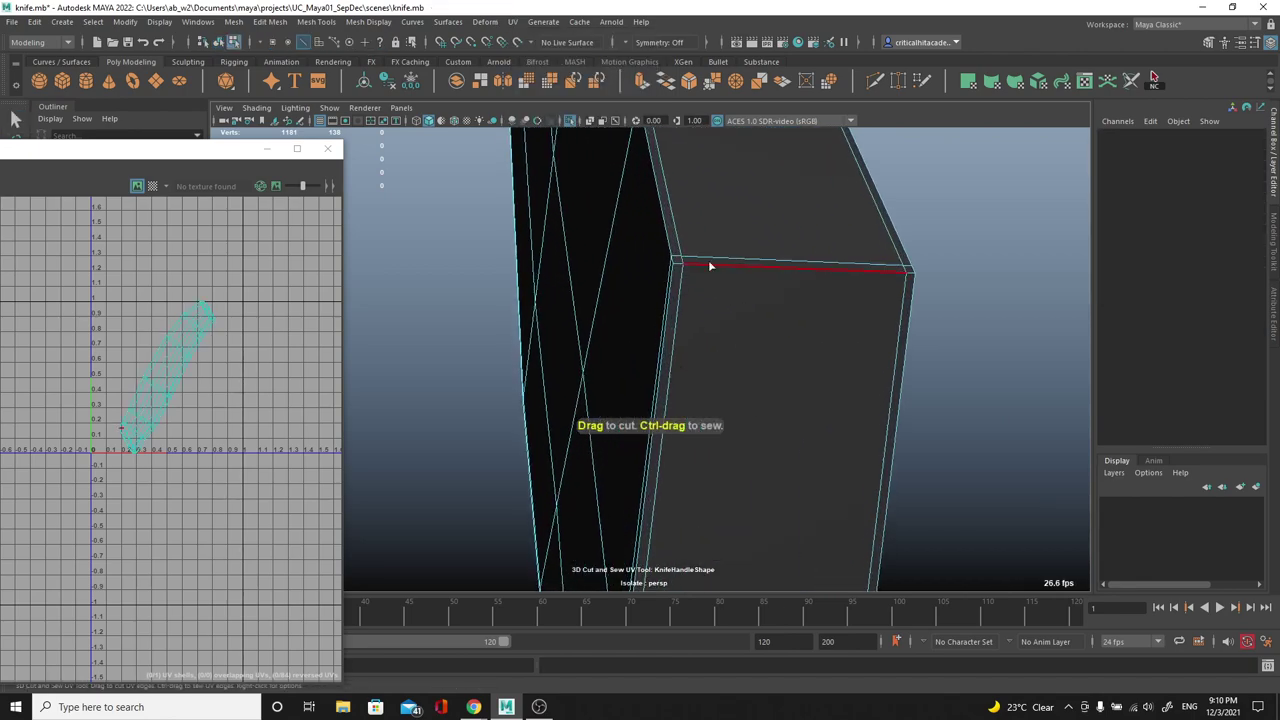
pyautogui.doubleClick(674, 300)
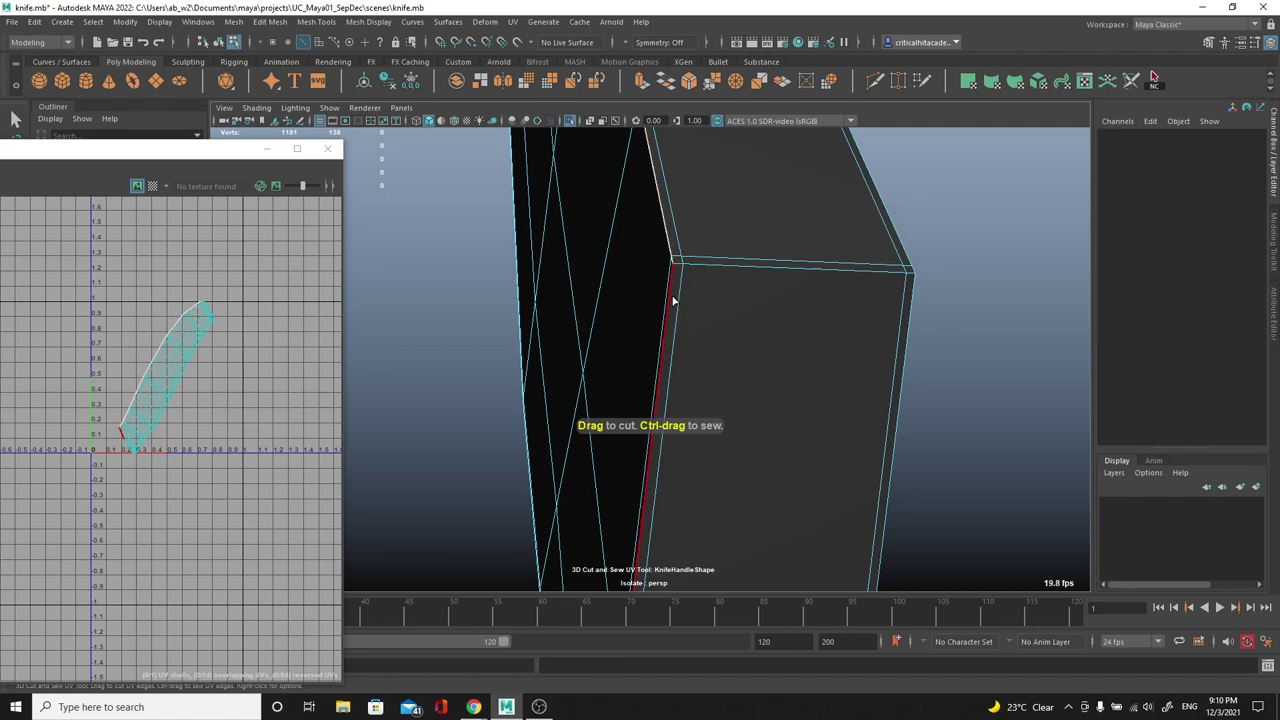
# Step: Cut UV seams along the remaining borders of the handle's broad side and across its short corner edges
pyautogui.scroll(-5, 640, 304)
pyautogui.keyDown('alt'); pyautogui.moveTo(629, 306); pyautogui.dragTo(757, 243); pyautogui.keyUp('alt')
pyautogui.keyDown('alt'); pyautogui.moveTo(757, 243); pyautogui.dragTo(716, 427, button='middle'); pyautogui.keyUp('alt')
pyautogui.scroll(3, 716, 427)
pyautogui.keyDown('alt'); pyautogui.moveTo(716, 426); pyautogui.dragTo(670, 438); pyautogui.keyUp('alt')
pyautogui.click(920, 271)
pyautogui.scroll(5, 670, 438)
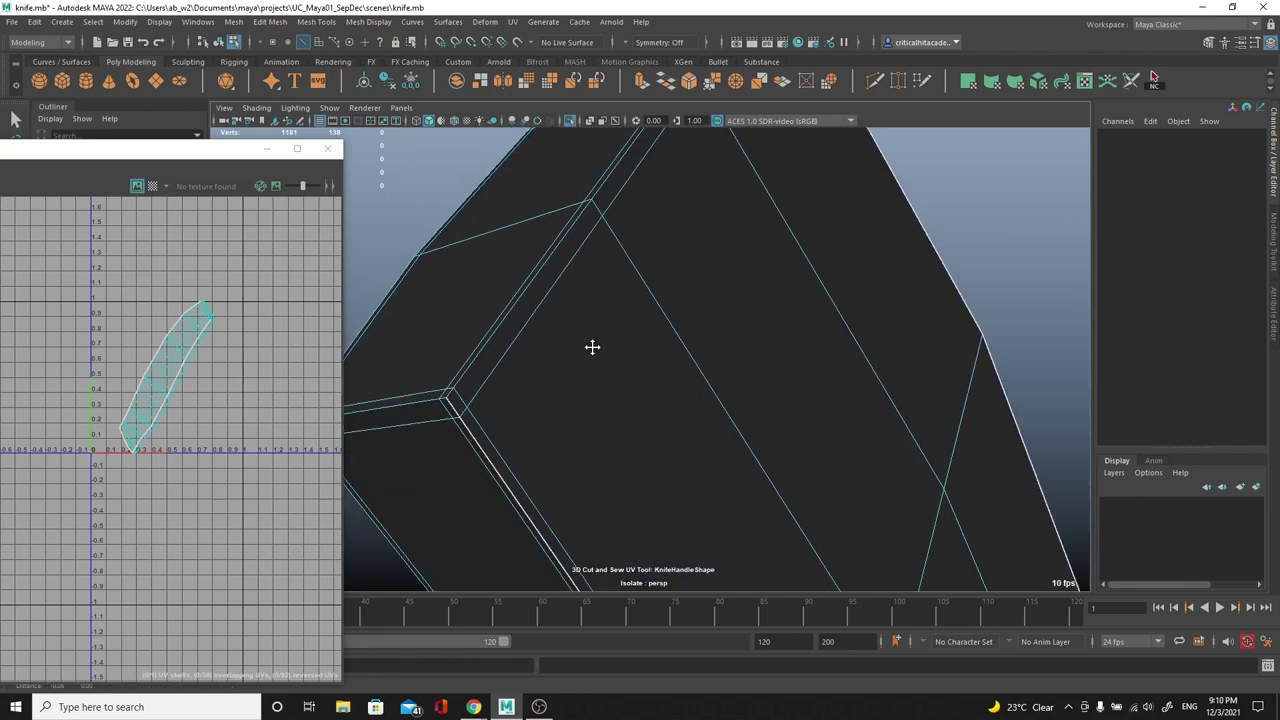
pyautogui.keyDown('alt'); pyautogui.moveTo(589, 346); pyautogui.dragTo(677, 403); pyautogui.keyUp('alt')
pyautogui.doubleClick(677, 381)
pyautogui.scroll(-5, 690, 376)
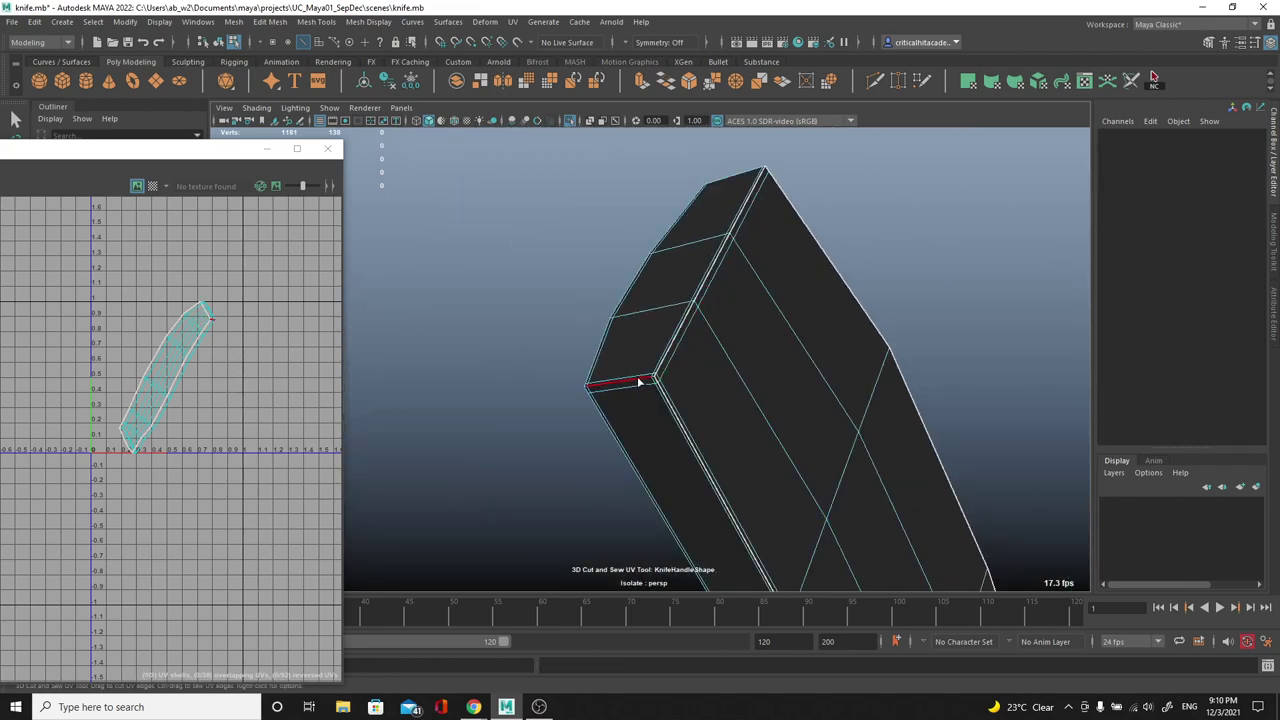
pyautogui.keyDown('alt'); pyautogui.moveTo(731, 344); pyautogui.dragTo(732, 270); pyautogui.keyUp('alt')
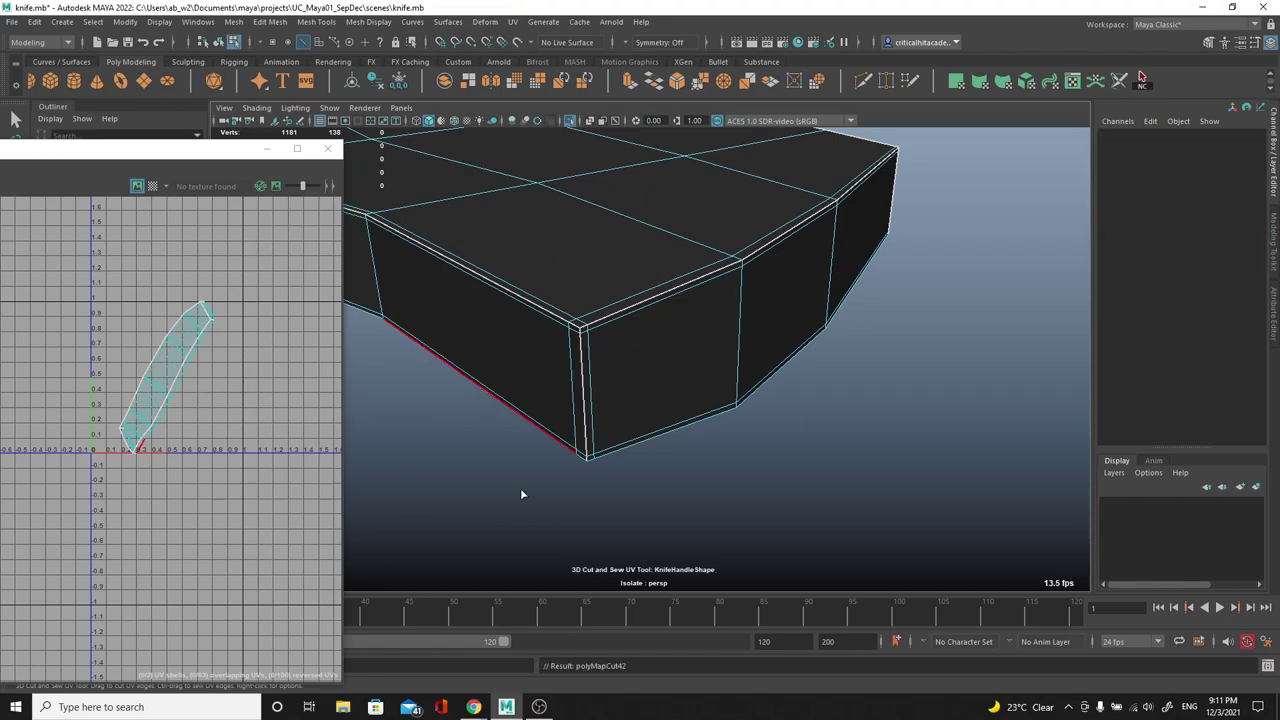
# Step: Switch to Chrome and search the web for d6 papercraft
pyautogui.moveTo(474, 707)
pyautogui.click(385, 645)
pyautogui.click(232, 36)
pyautogui.write('d6')
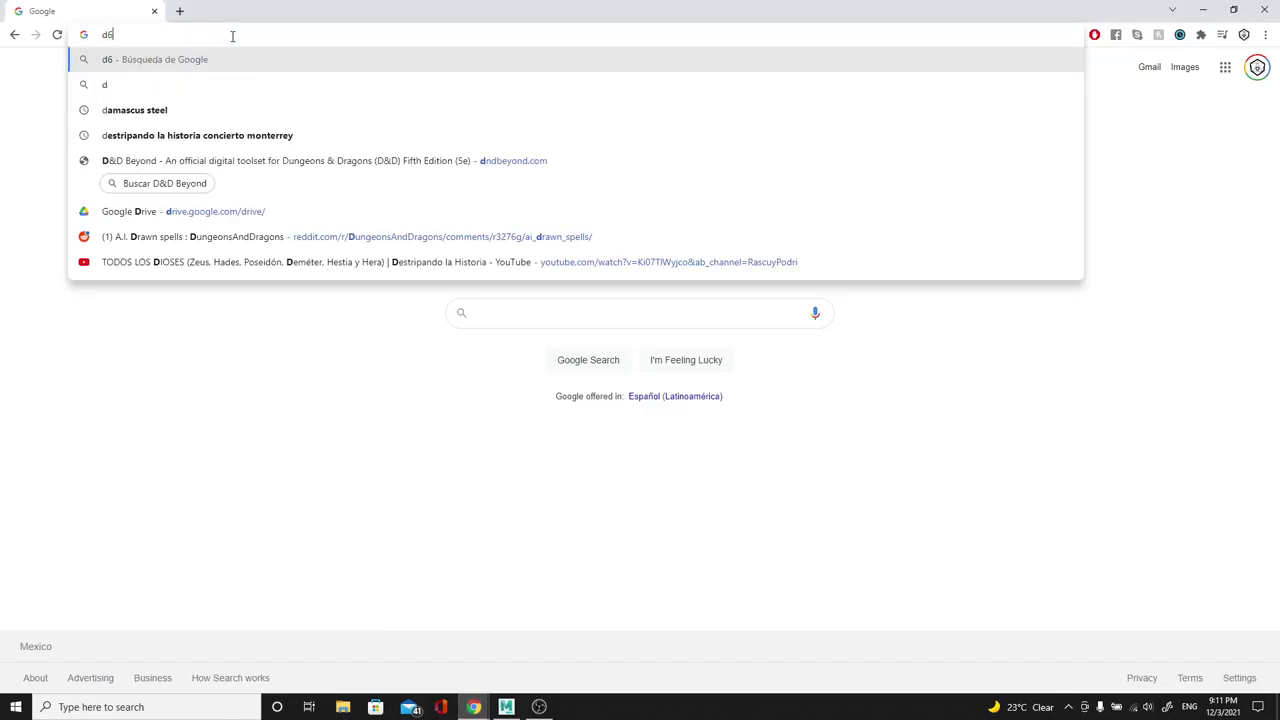
pyautogui.write(' papecraf')
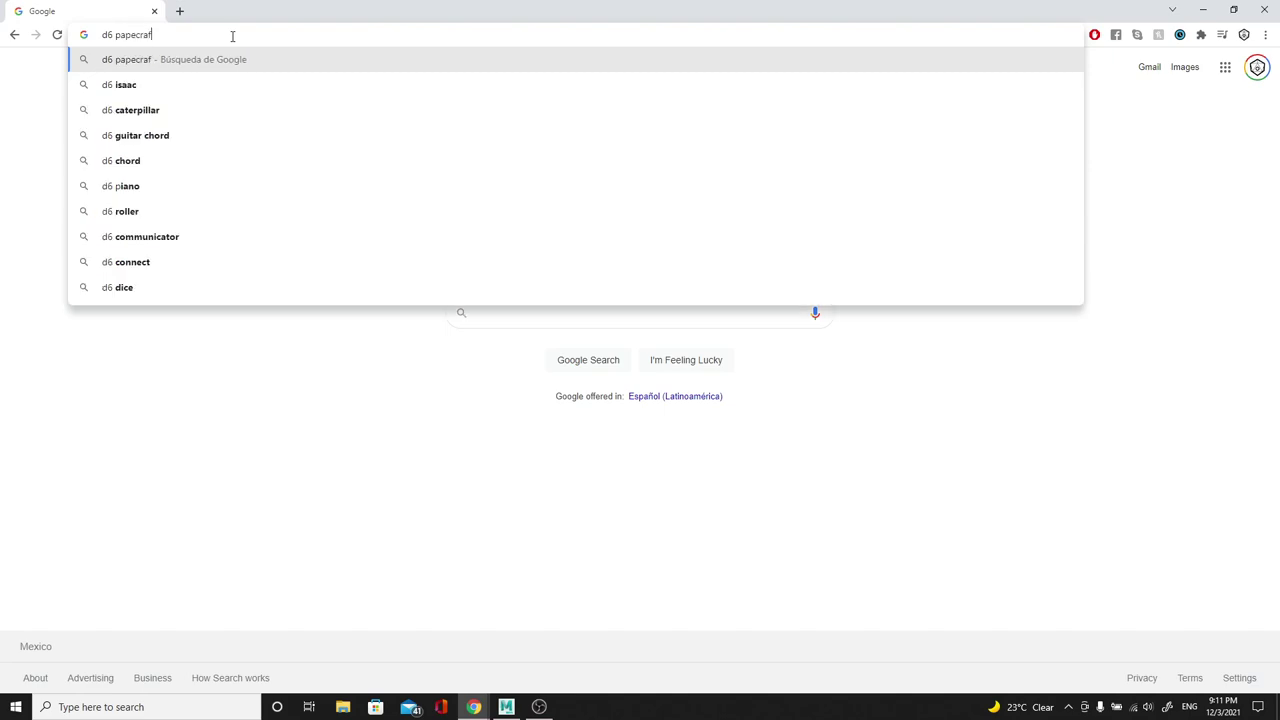
pyautogui.write('t')
pyautogui.press('Return')
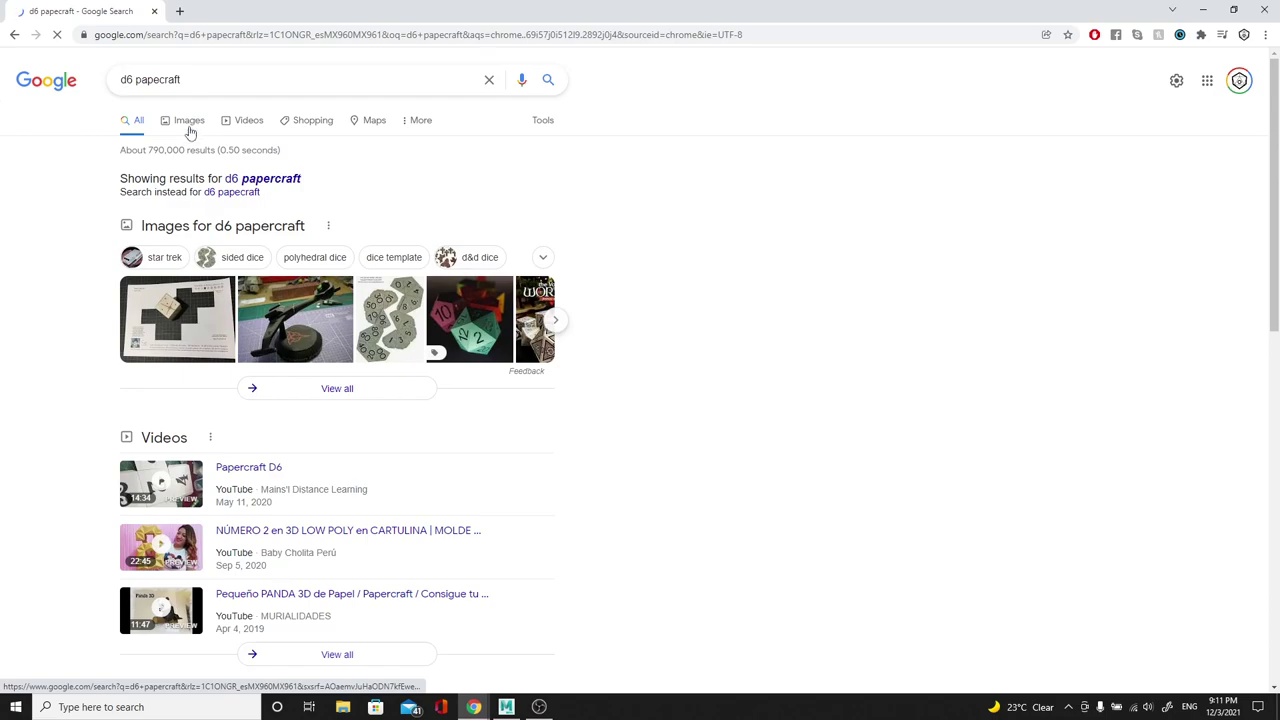
# Step: Enlarge the yellow numbered D6 template from the image results to study the unfolded cube, and return to Maya
pyautogui.click(192, 122)
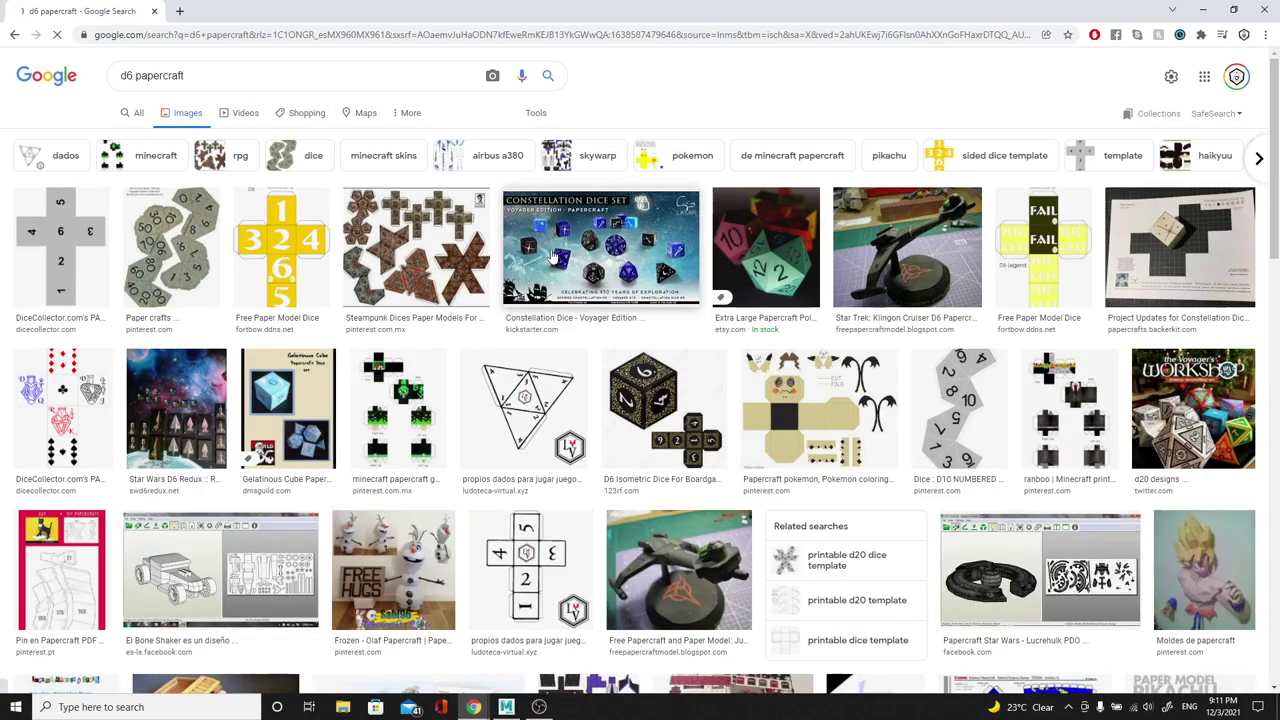
pyautogui.click(281, 247)
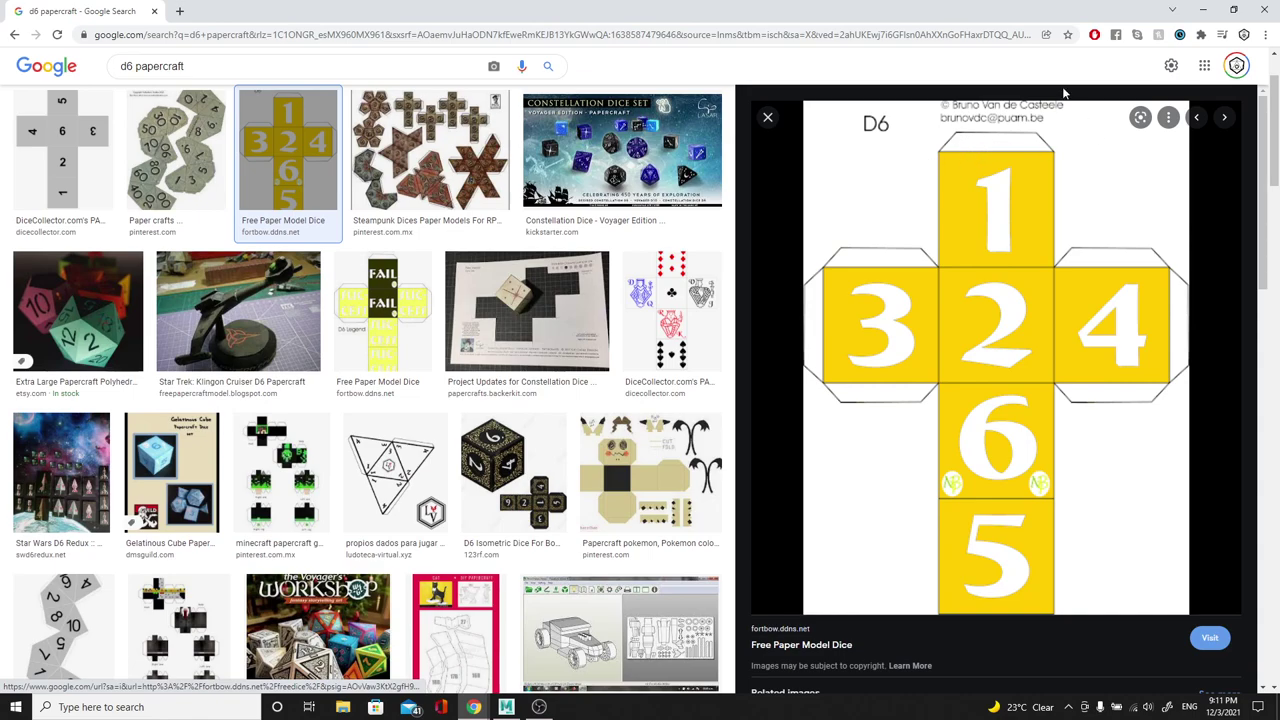
pyautogui.click(1203, 10)
# Step: Leave the cutting tool, select all of the handle's UV shells and unfold them
pyautogui.keyDown('alt'); pyautogui.moveTo(753, 312); pyautogui.dragTo(570, 312); pyautogui.keyUp('alt')
pyautogui.keyDown('alt'); pyautogui.moveTo(670, 300); pyautogui.dragTo(591, 309, button='right'); pyautogui.keyUp('alt')
pyautogui.keyDown('alt'); pyautogui.moveTo(846, 258); pyautogui.dragTo(717, 294, button='right'); pyautogui.keyUp('alt')
pyautogui.keyDown('alt'); pyautogui.moveTo(717, 294); pyautogui.dragTo(768, 292); pyautogui.keyUp('alt')
pyautogui.click(184, 332)
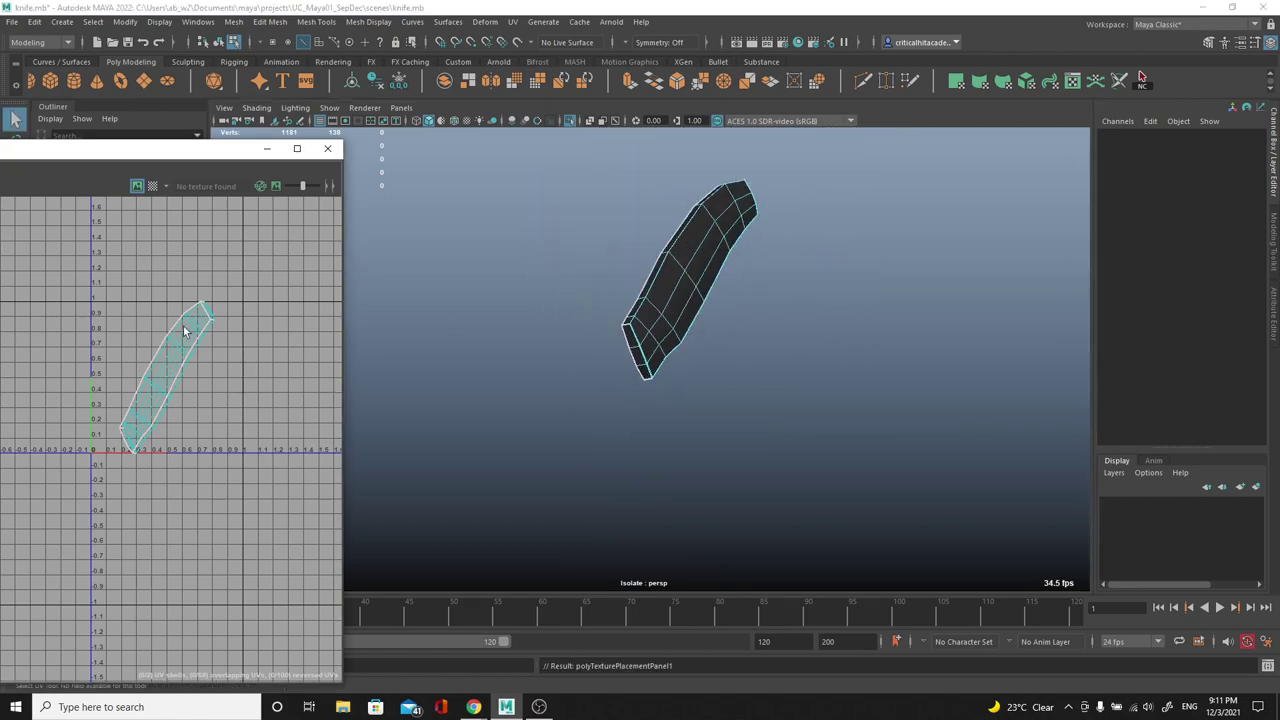
pyautogui.moveTo(61, 519); pyautogui.dragTo(62, 523)
pyautogui.hotkey('ctrl', 'u')
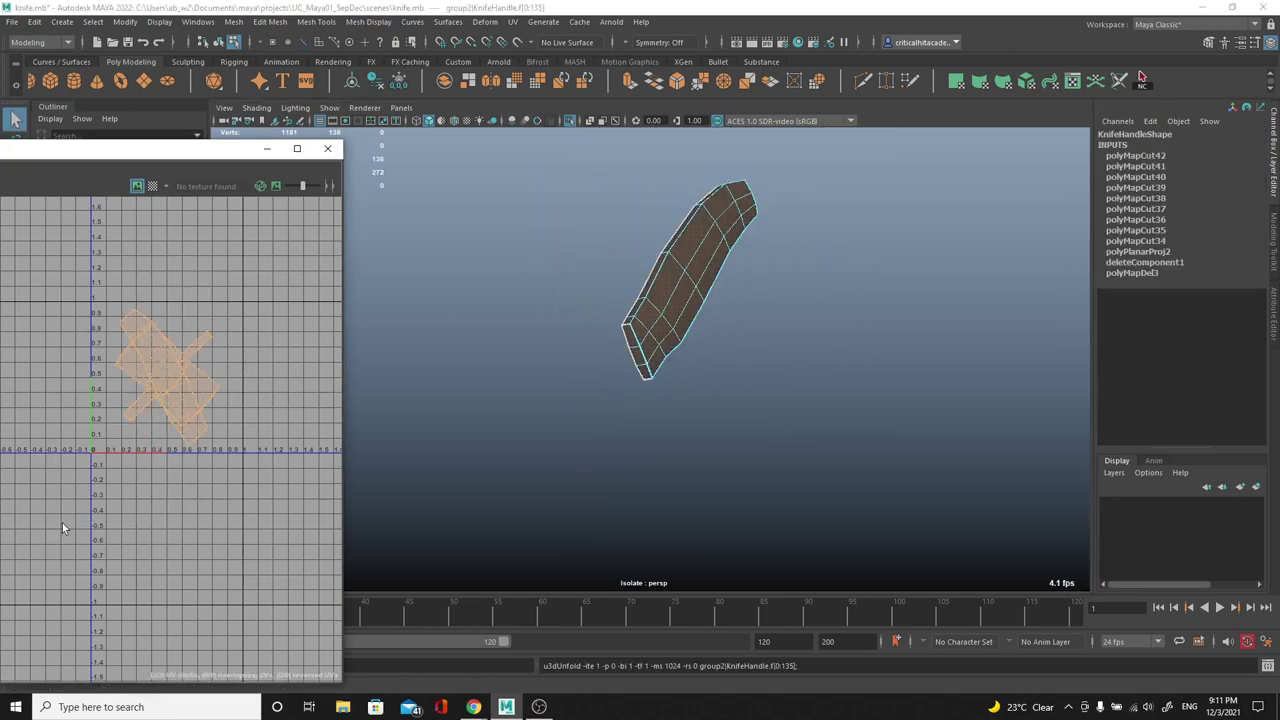
pyautogui.scroll(4, 130, 498)
pyautogui.scroll(5, 147, 490)
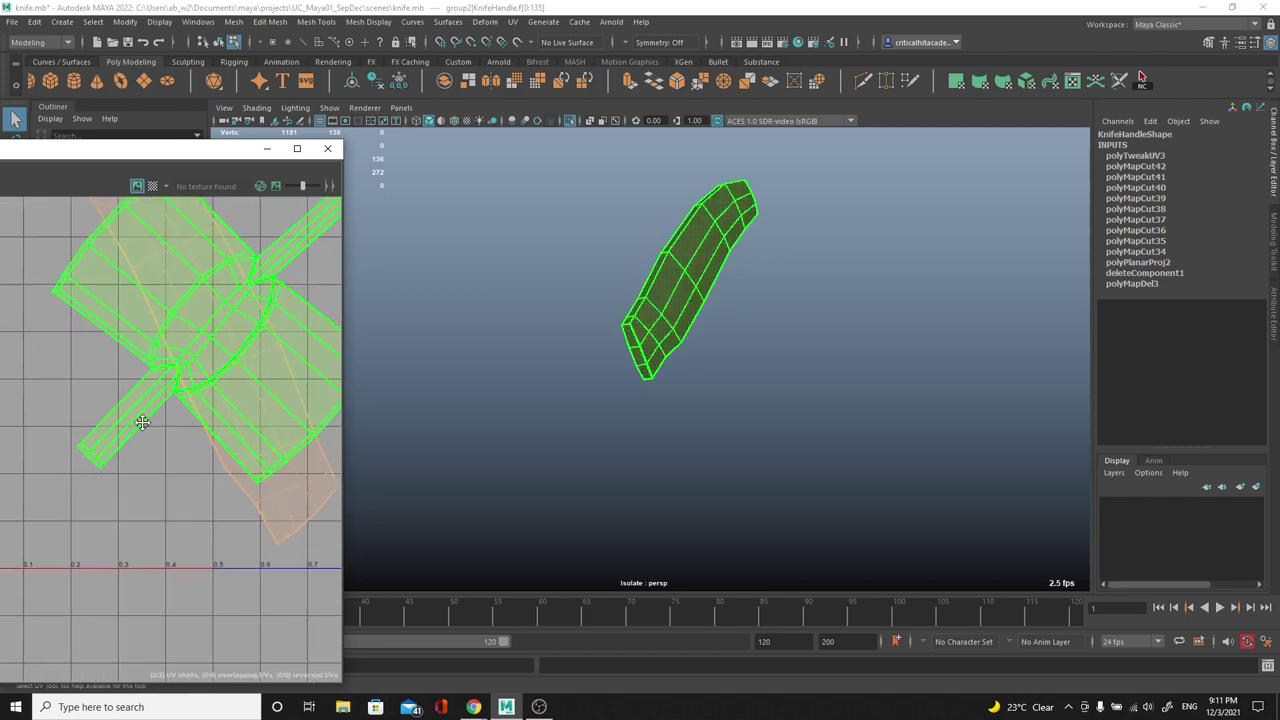
# Step: Return to object mode and freeze the handle piece's transformations, keeping it selected
pyautogui.moveTo(684, 259); pyautogui.dragTo(747, 237, button='right')
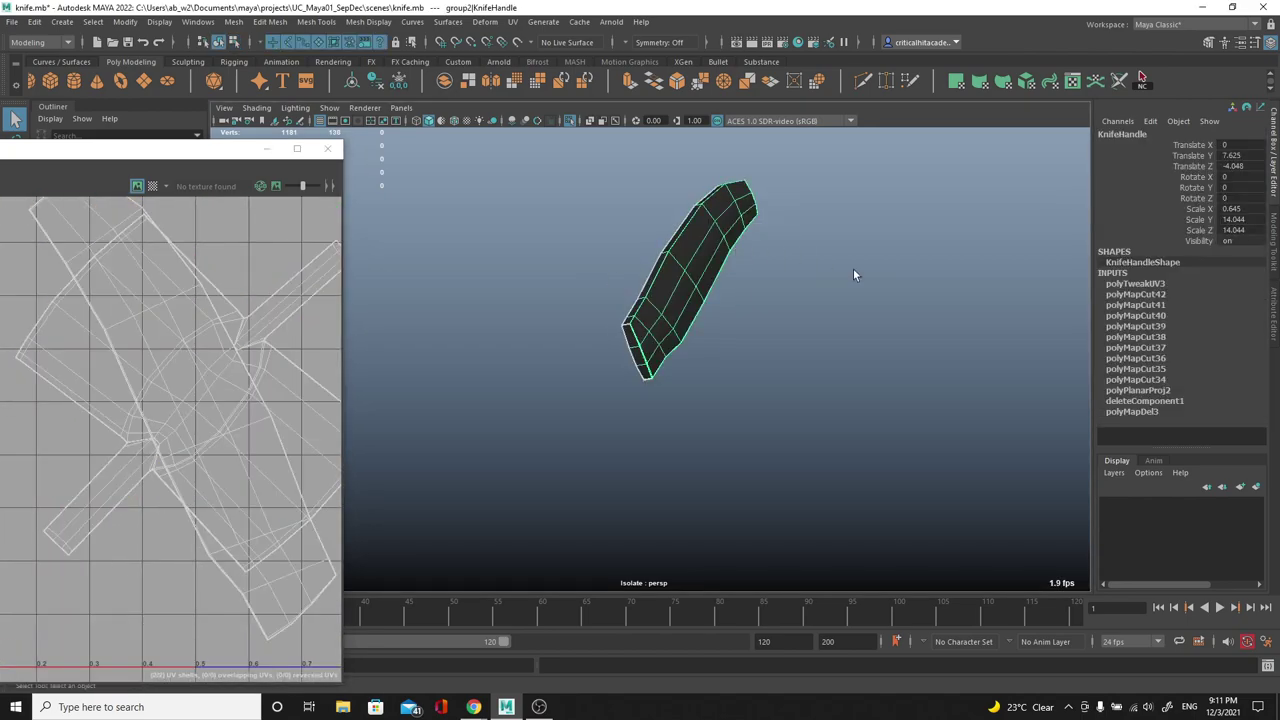
pyautogui.click(380, 84)
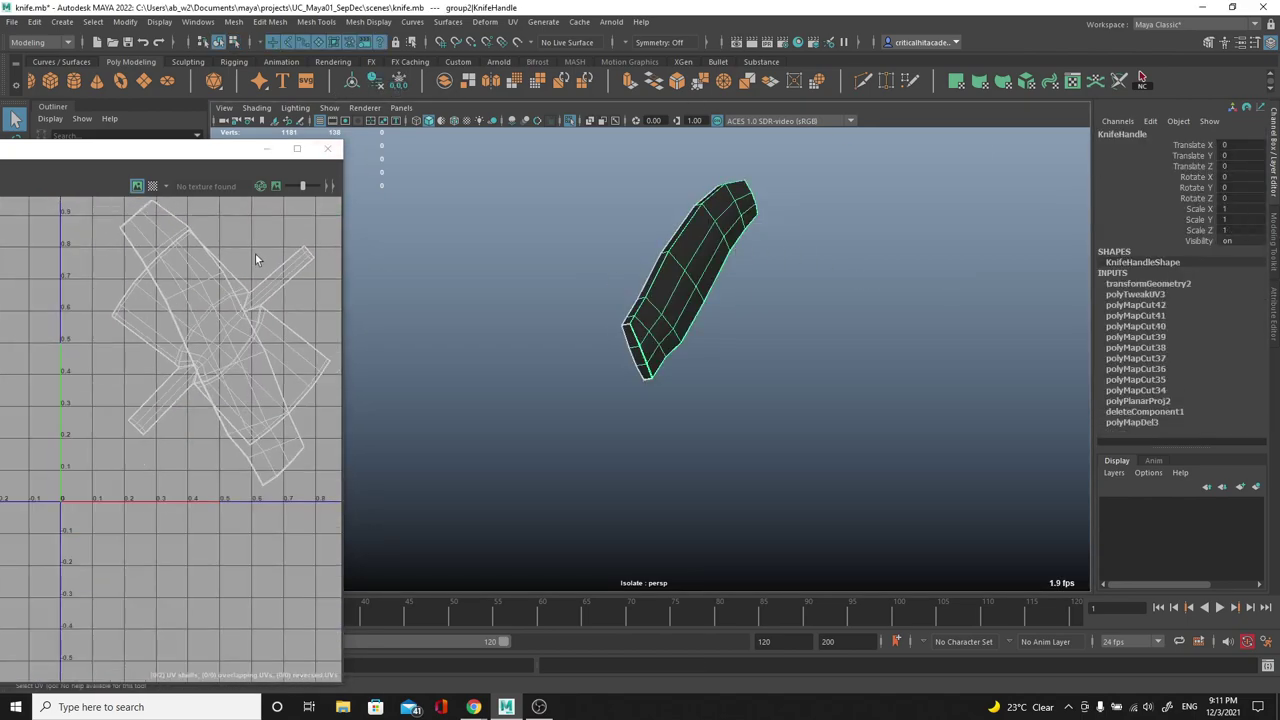
pyautogui.click(802, 219)
pyautogui.hotkey('ctrl', 'z')
# Step: Select the handle's UV shells in the UV Editor and unfold them again using the frozen scale
pyautogui.moveTo(213, 316); pyautogui.dragTo(142, 294, button='right')
pyautogui.scroll(-4, 126, 293)
pyautogui.moveTo(259, 262); pyautogui.dragTo(2, 472)
pyautogui.hotkey('ctrl', 'u')
pyautogui.scroll(4, 245, 300)
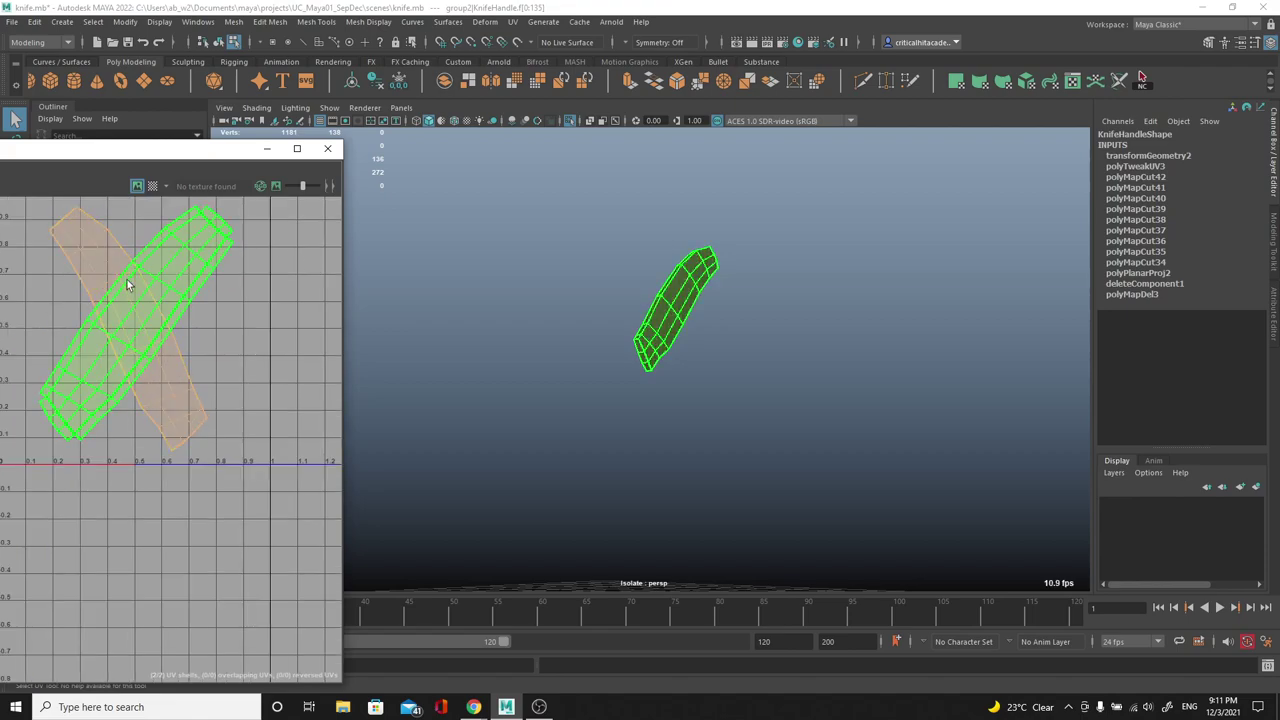
# Step: Close the UV Editor and mirror the handle piece across the world X axis in the negative direction
pyautogui.click(337, 154)
pyautogui.moveTo(686, 305); pyautogui.dragTo(720, 286, button='right')
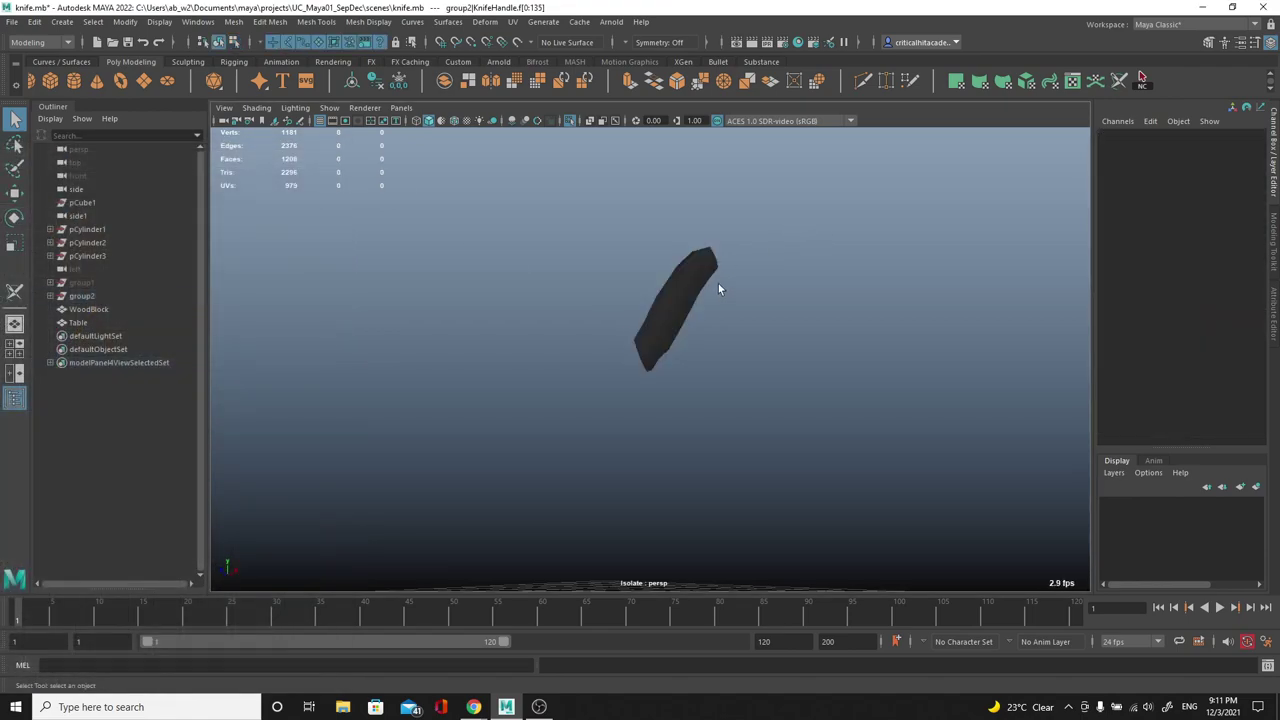
pyautogui.click(697, 289)
pyautogui.keyDown('shift'); pyautogui.rightClick(697, 289); pyautogui.keyUp('shift')
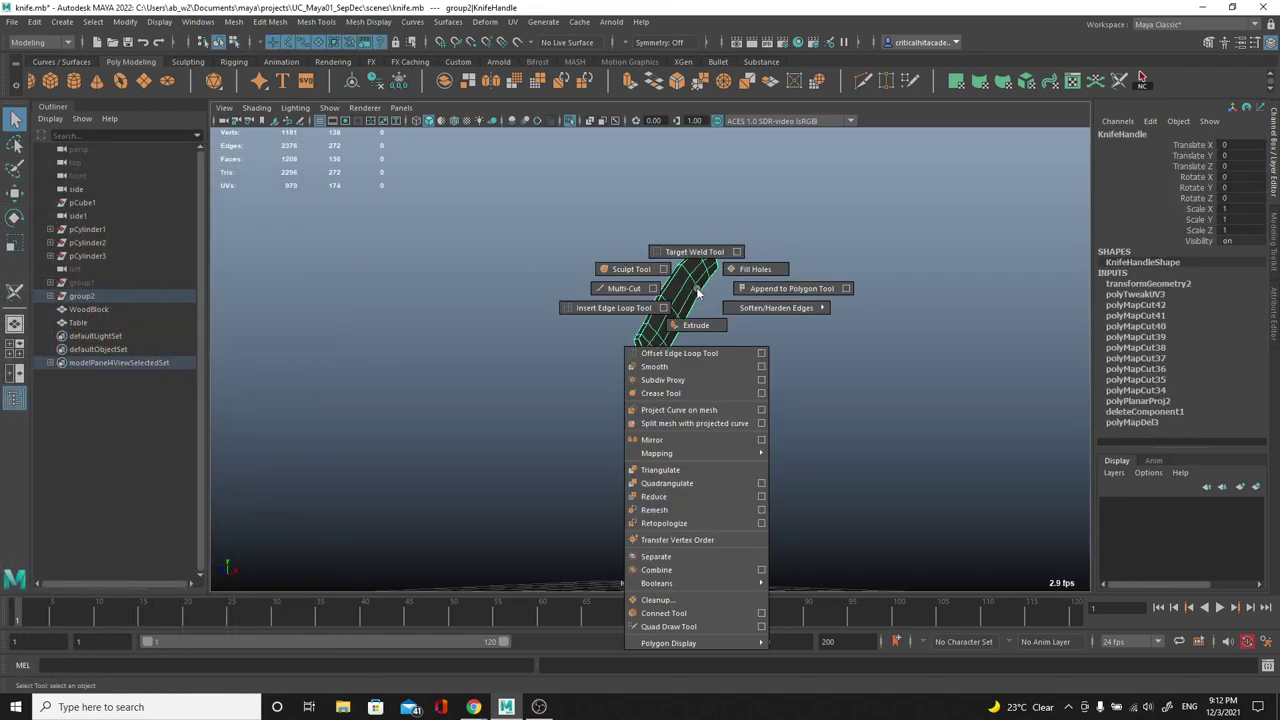
pyautogui.click(700, 440)
pyautogui.scroll(3, 664, 384)
pyautogui.keyDown('alt'); pyautogui.moveTo(671, 372); pyautogui.dragTo(738, 350); pyautogui.keyUp('alt')
pyautogui.click(738, 340)
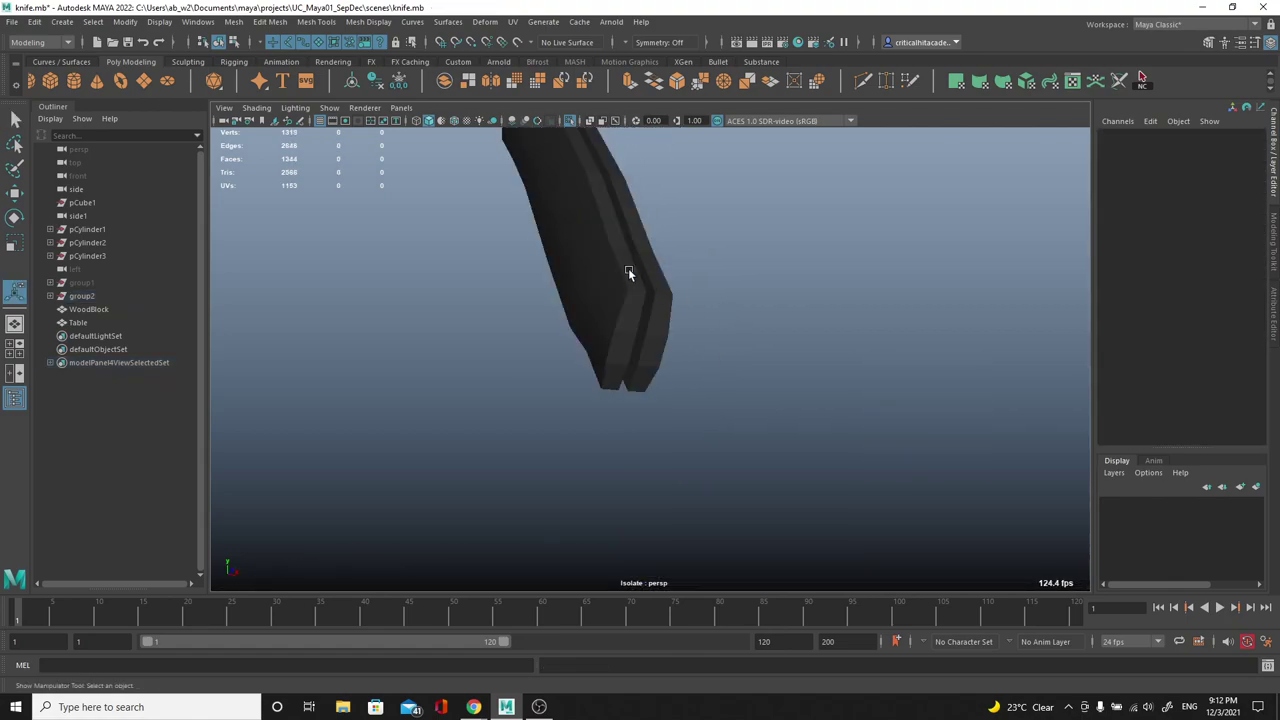
# Step: Reopen the UV Editor for the mirrored handle, select its four UV shells and unfold them together
pyautogui.click(628, 268)
pyautogui.click(512, 21)
pyautogui.click(540, 47)
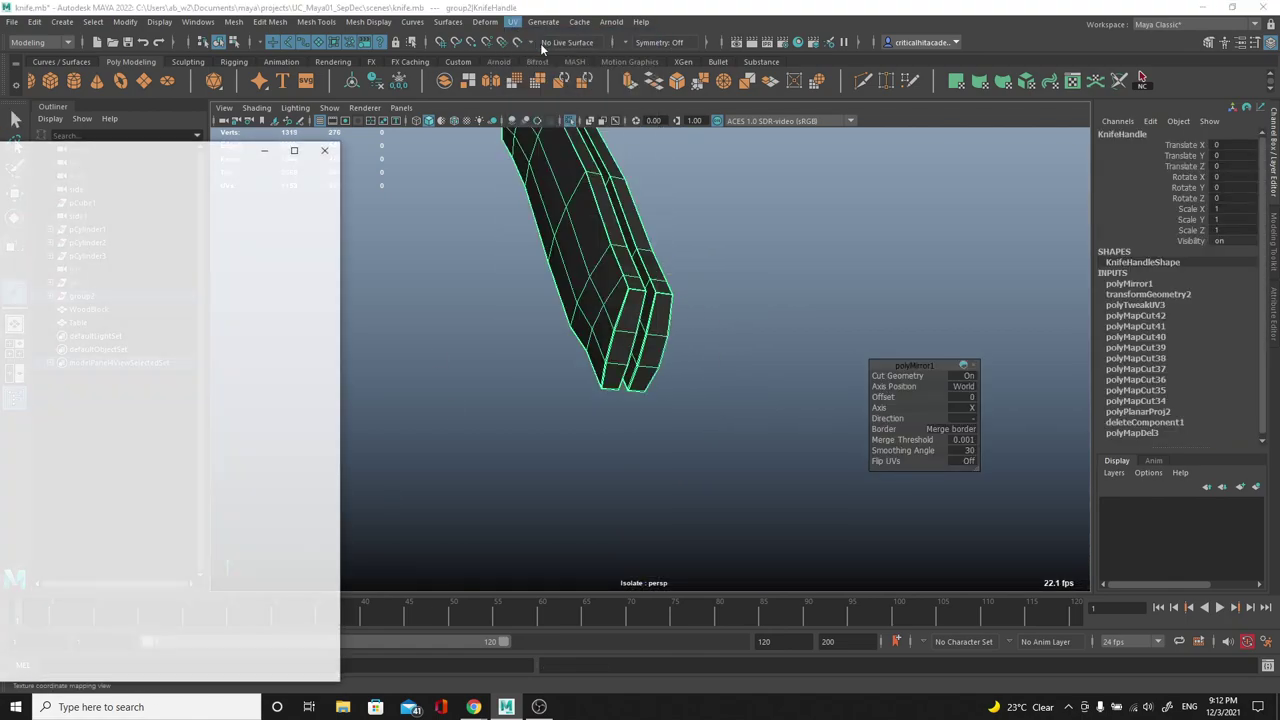
pyautogui.moveTo(162, 318); pyautogui.dragTo(102, 283, button='right')
pyautogui.scroll(-2, 102, 282)
pyautogui.moveTo(68, 238); pyautogui.dragTo(228, 417)
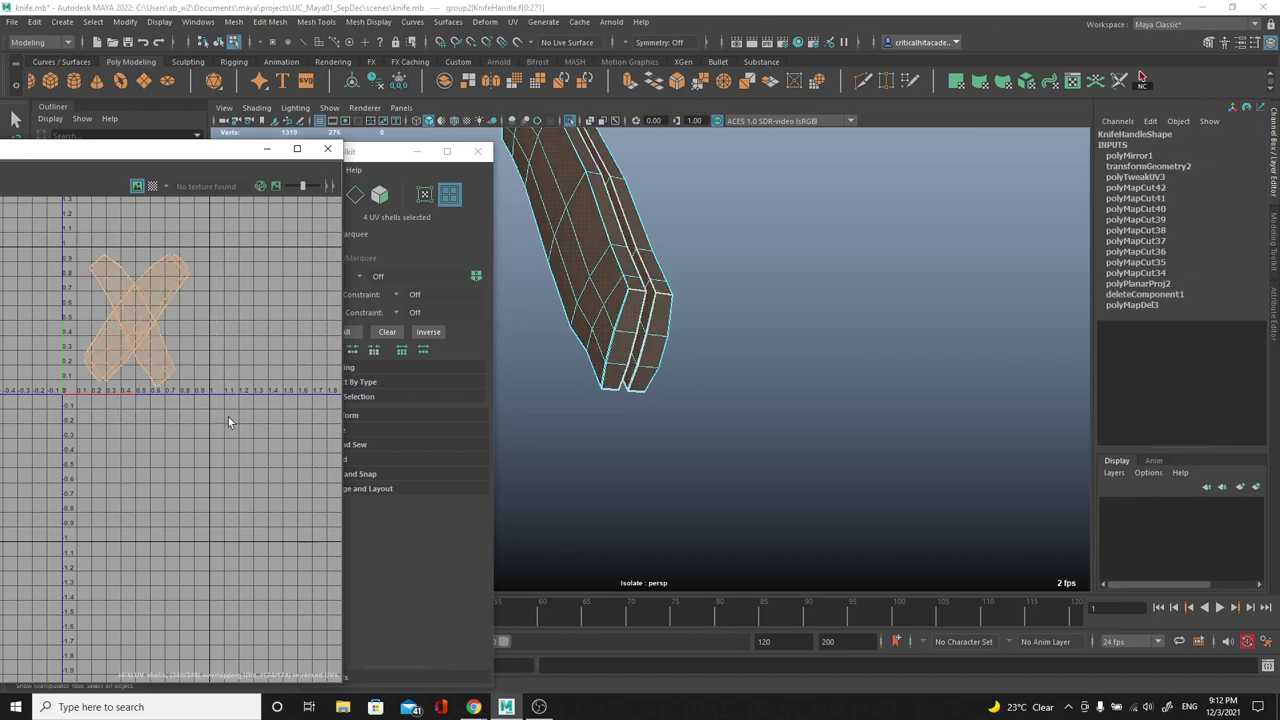
pyautogui.hotkey('ctrl', 'u')
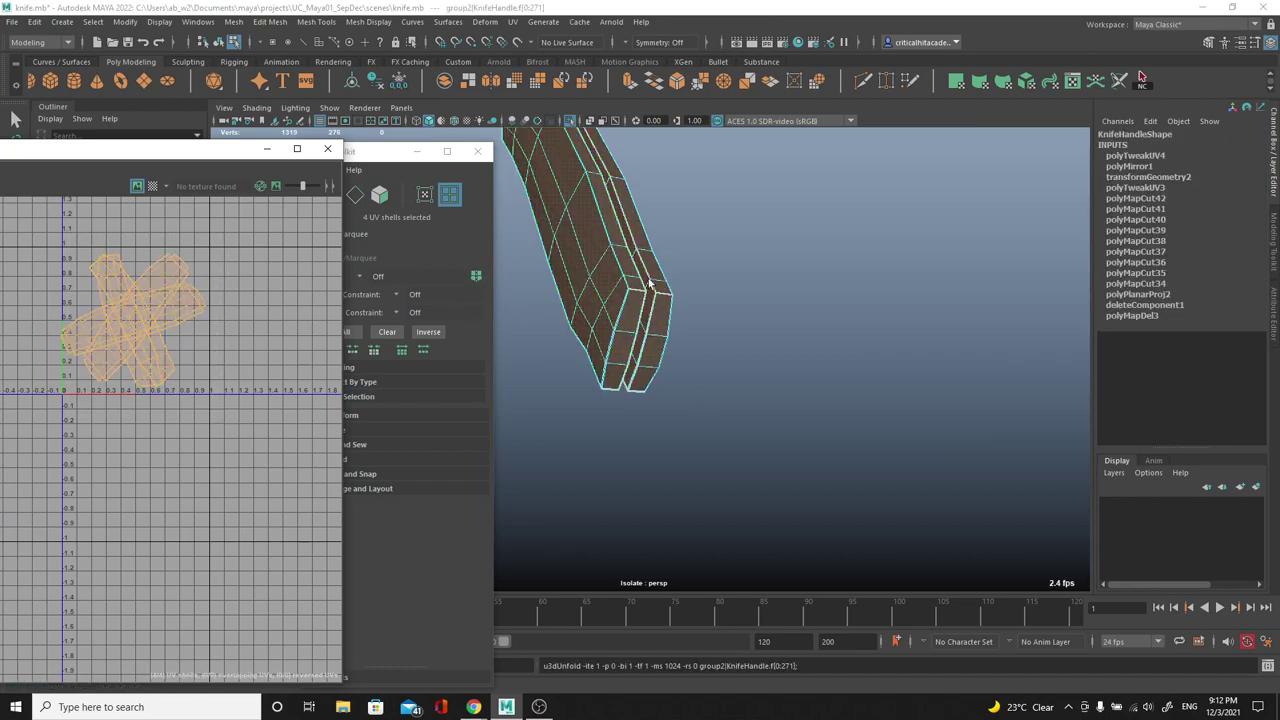
# Step: Turn off isolation to show the whole knife and return the handle to object mode
pyautogui.keyDown('alt'); pyautogui.moveTo(652, 285); pyautogui.dragTo(594, 281); pyautogui.keyUp('alt')
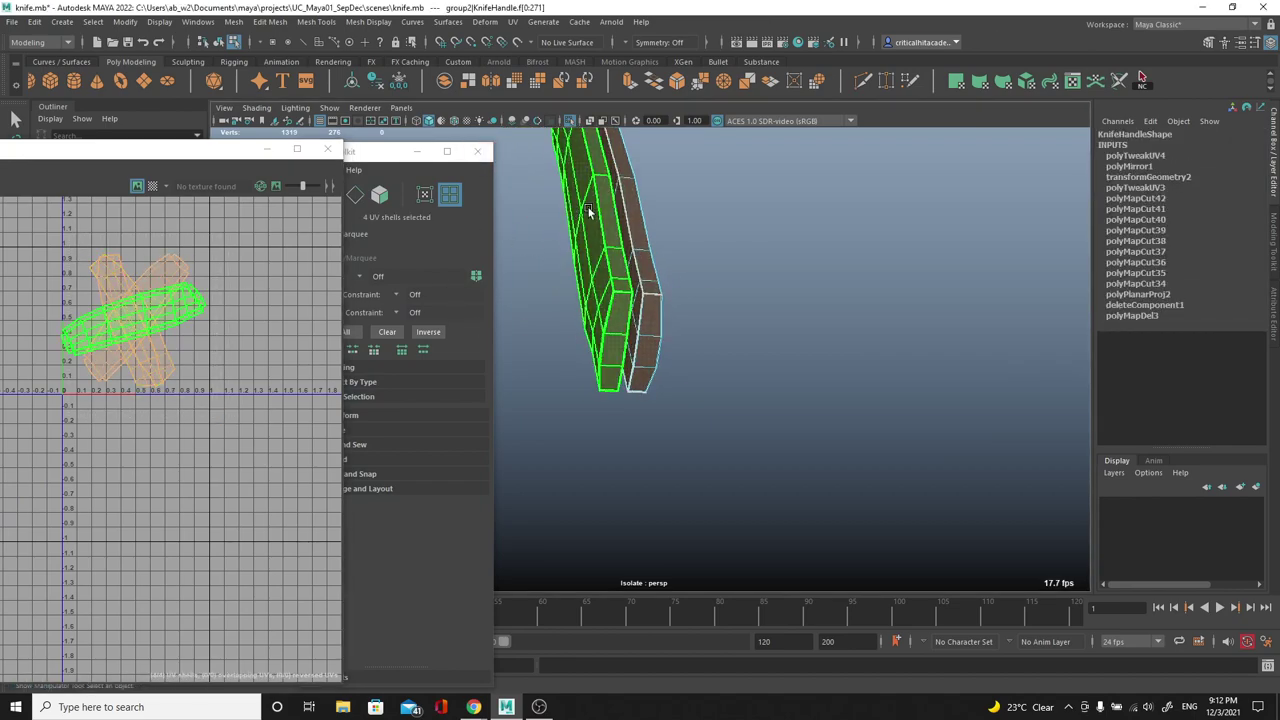
pyautogui.moveTo(588, 210); pyautogui.dragTo(662, 214, button='right')
pyautogui.click(568, 121)
pyautogui.keyDown('alt'); pyautogui.moveTo(640, 220); pyautogui.dragTo(698, 253); pyautogui.keyUp('alt')
pyautogui.moveTo(660, 262); pyautogui.dragTo(757, 233, button='right')
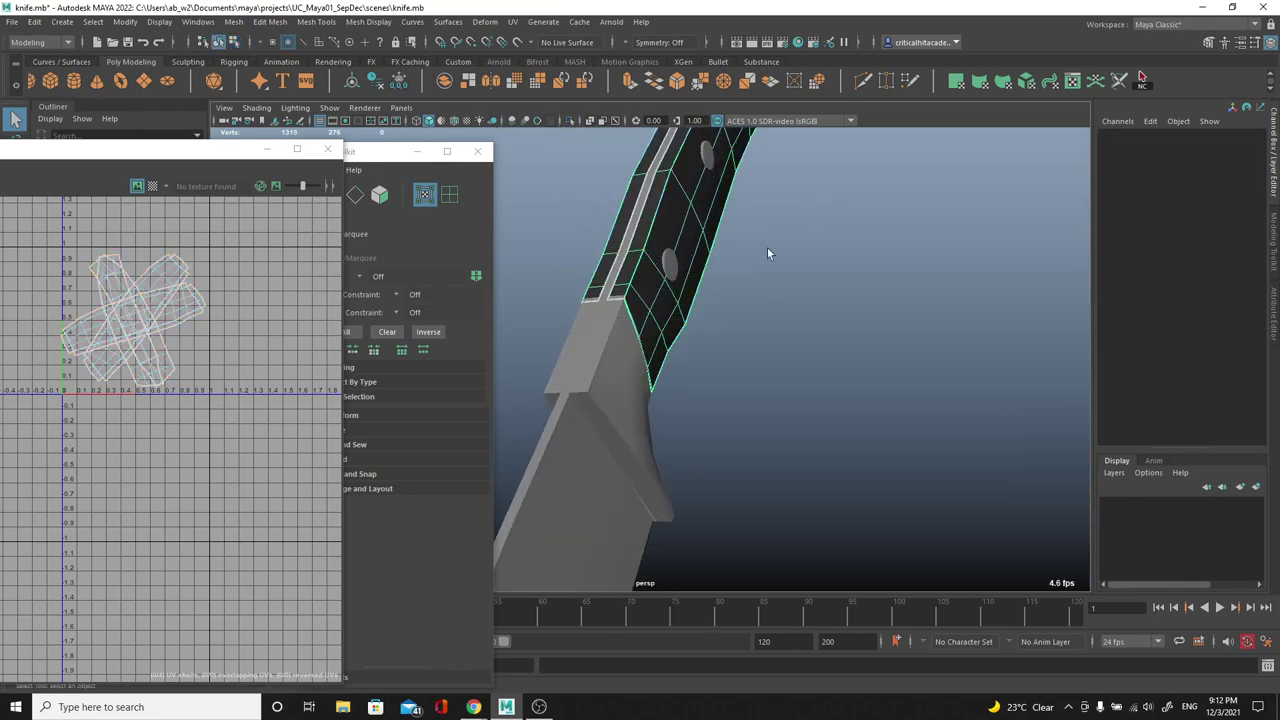
pyautogui.click(757, 235)
# Step: Apply a planar UV projection to the three handle bolts and reselect them as an object
pyautogui.click(676, 263)
pyautogui.keyDown('alt'); pyautogui.moveTo(688, 268); pyautogui.dragTo(671, 363, button='middle'); pyautogui.keyUp('alt')
pyautogui.scroll(-3, 671, 363)
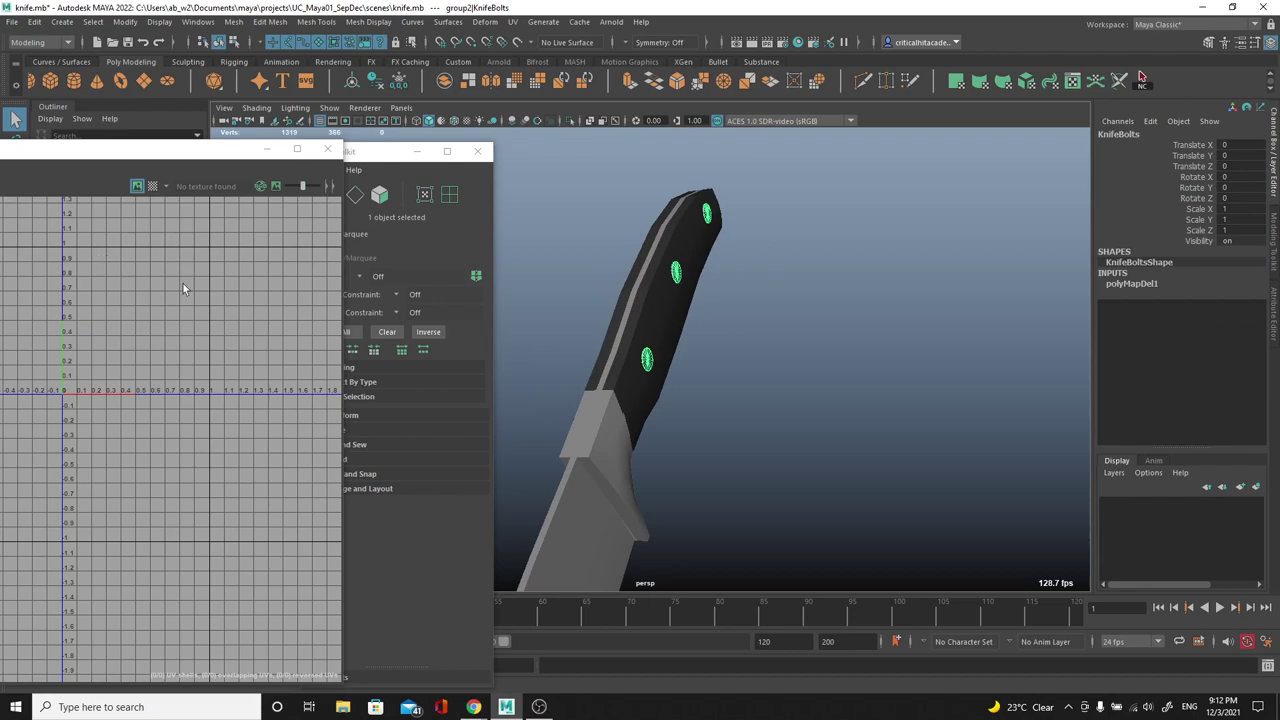
pyautogui.scroll(3, 641, 271)
pyautogui.click(512, 21)
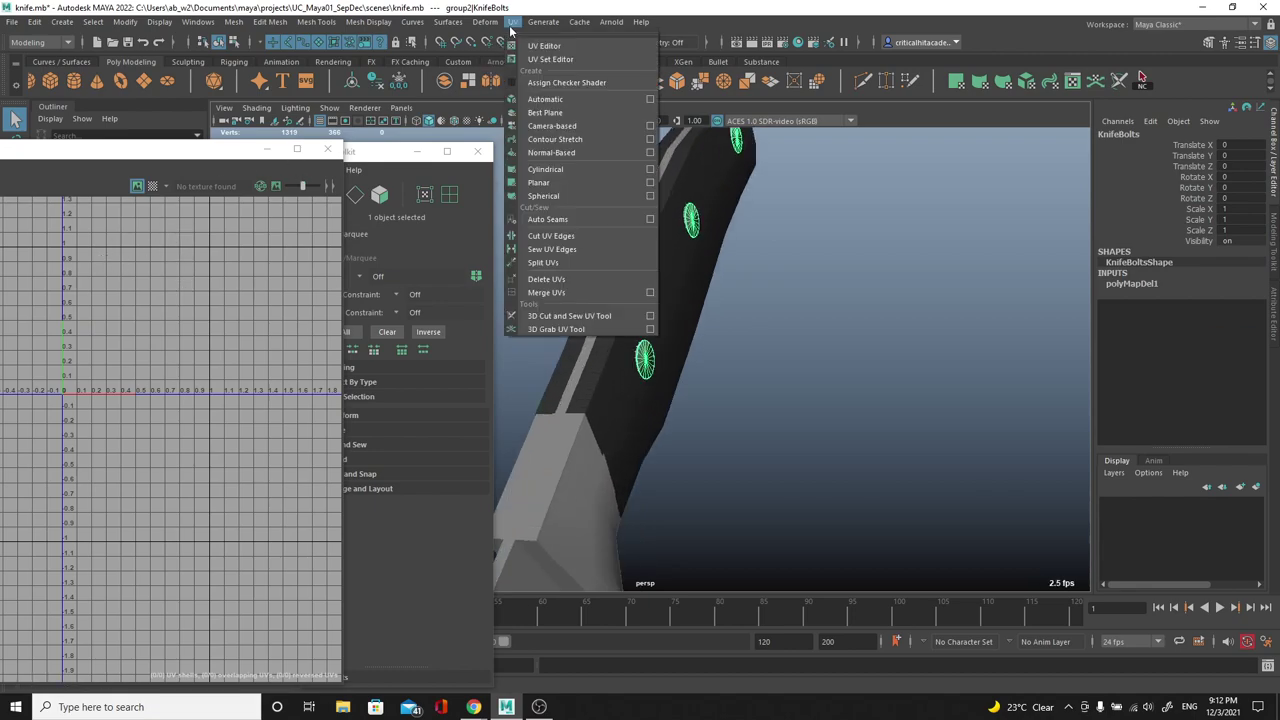
pyautogui.click(538, 182)
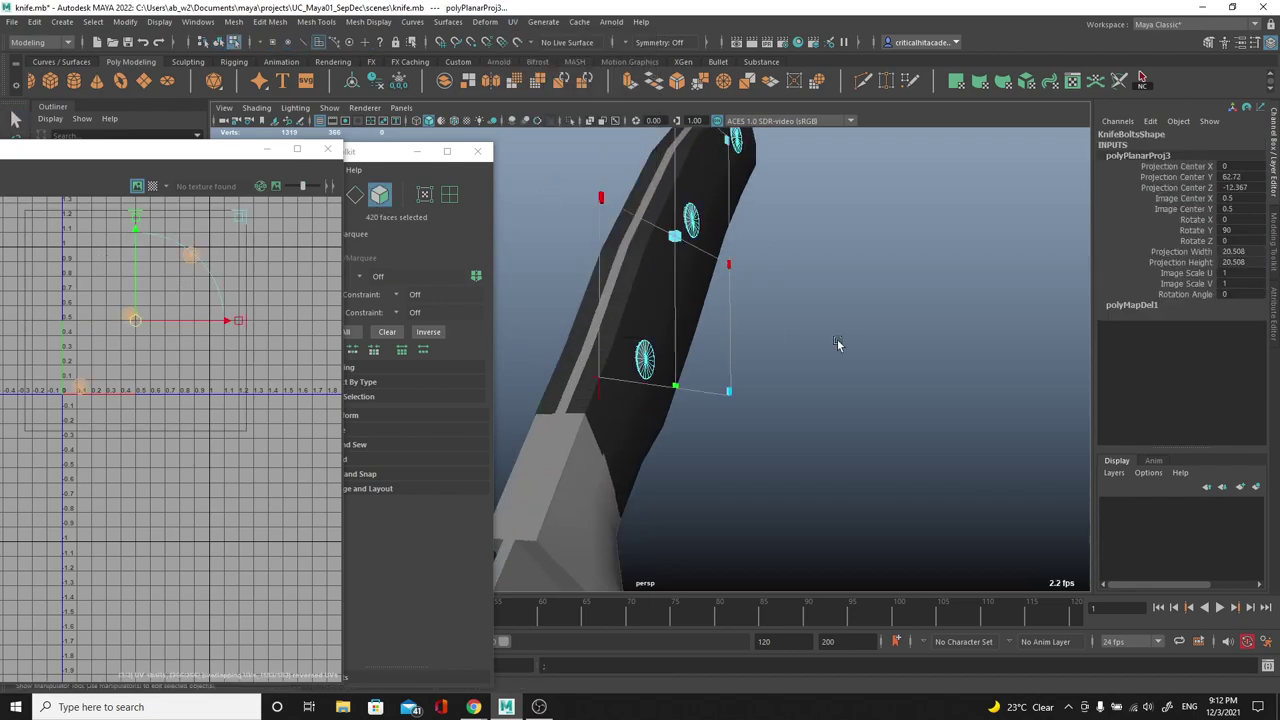
pyautogui.click(690, 228)
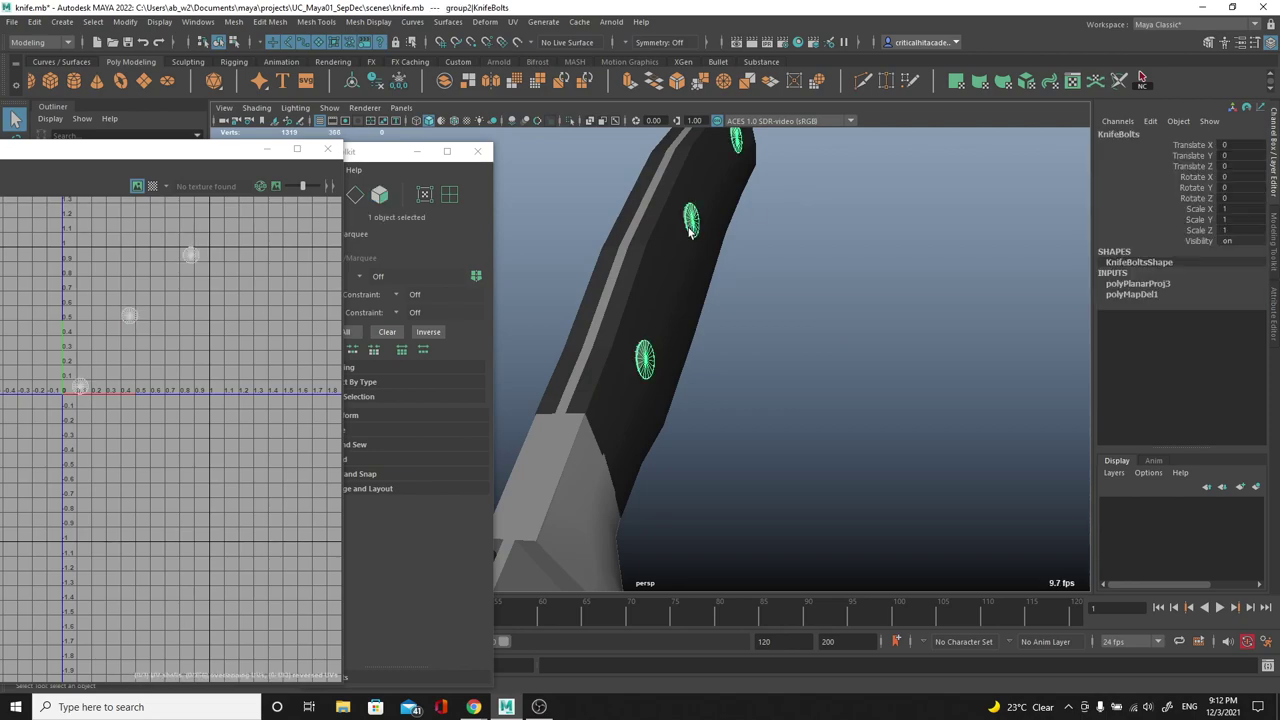
# Step: Isolate the handle bolts and frame one of them up close
pyautogui.click(568, 121)
pyautogui.scroll(4, 697, 362)
pyautogui.keyDown('alt'); pyautogui.moveTo(700, 366); pyautogui.dragTo(792, 389); pyautogui.keyUp('alt')
pyautogui.keyDown('alt'); pyautogui.moveTo(688, 337); pyautogui.dragTo(711, 296, button='middle'); pyautogui.keyUp('alt')
pyautogui.scroll(4, 838, 461)
pyautogui.keyDown('alt'); pyautogui.moveTo(838, 468); pyautogui.dragTo(741, 390); pyautogui.keyUp('alt')
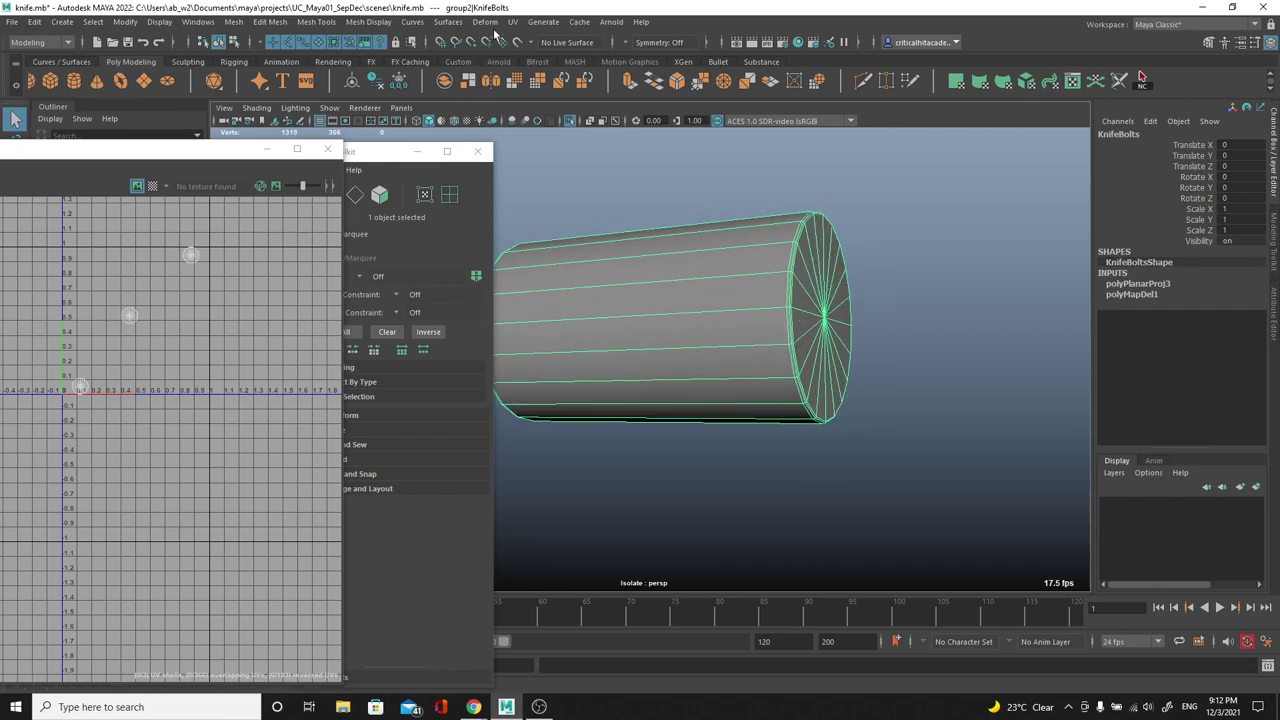
pyautogui.click(512, 22)
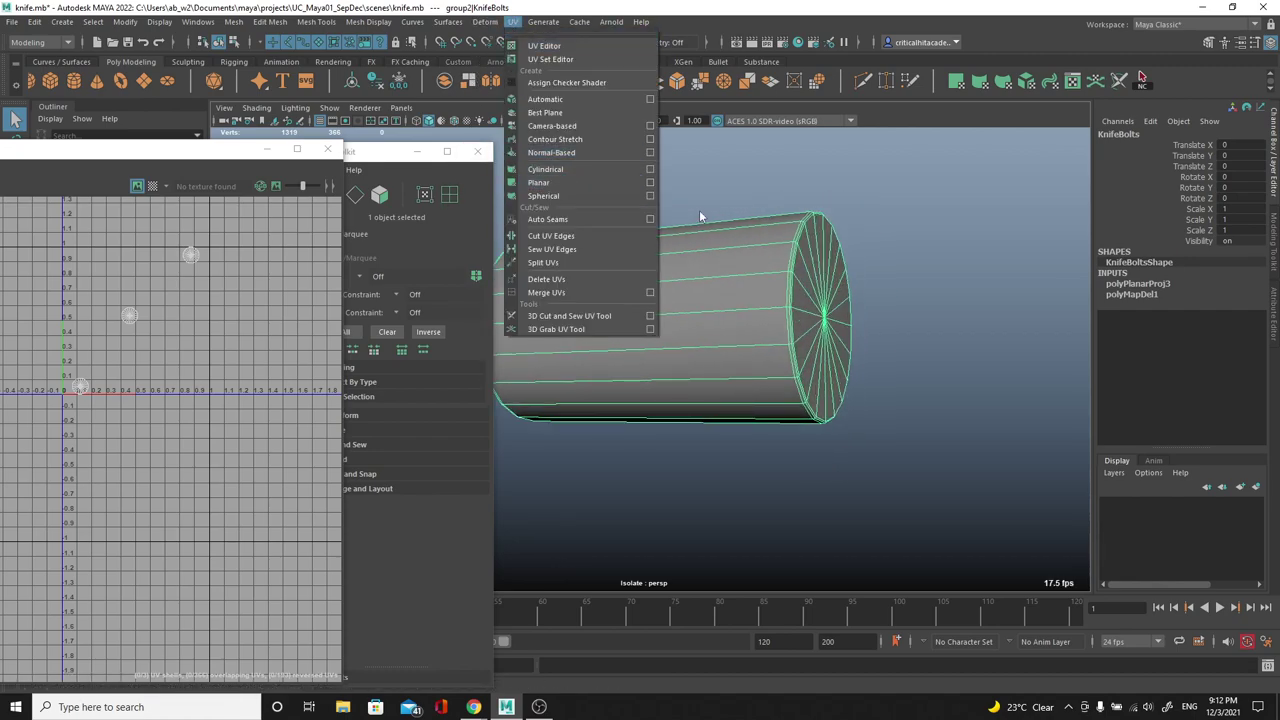
pyautogui.keyDown('alt'); pyautogui.moveTo(806, 267); pyautogui.dragTo(785, 257, button='middle'); pyautogui.keyUp('alt')
pyautogui.keyDown('alt'); pyautogui.moveTo(785, 257); pyautogui.dragTo(740, 215); pyautogui.keyUp('alt')
# Step: With the 3D Cut and Sew UV Tool, cut the first bolt around both end caps and along its length, undoing wrong cuts
pyautogui.click(512, 22)
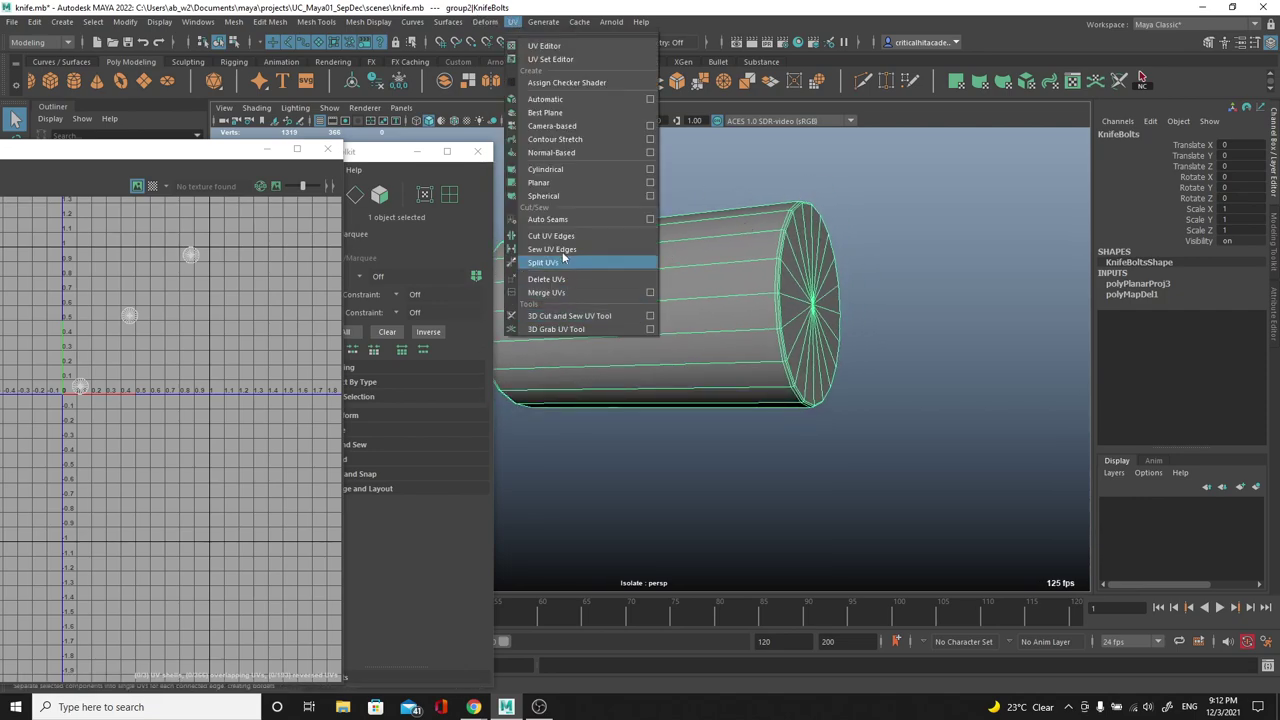
pyautogui.click(583, 317)
pyautogui.click(771, 283)
pyautogui.hotkey('ctrl', 'z')
pyautogui.keyDown('alt'); pyautogui.moveTo(724, 328); pyautogui.dragTo(866, 331, button='middle'); pyautogui.keyUp('alt')
pyautogui.click(612, 305)
pyautogui.hotkey('ctrl', 'z')
pyautogui.hotkey('ctrl', 'z')
pyautogui.click(666, 312)
pyautogui.keyDown('alt'); pyautogui.moveTo(714, 303); pyautogui.dragTo(943, 302); pyautogui.keyUp('alt')
pyautogui.keyDown('alt'); pyautogui.moveTo(650, 288); pyautogui.dragTo(688, 308); pyautogui.keyUp('alt')
# Step: Cut UV seams around both end caps of the second bolt and along one lengthwise edge
pyautogui.scroll(-3, 814, 309)
pyautogui.keyDown('alt'); pyautogui.moveTo(742, 242); pyautogui.dragTo(890, 545, button='middle'); pyautogui.keyUp('alt')
pyautogui.scroll(6, 808, 428)
pyautogui.keyDown('alt'); pyautogui.moveTo(749, 359); pyautogui.dragTo(727, 361, button='middle'); pyautogui.keyUp('alt')
pyautogui.keyDown('alt'); pyautogui.moveTo(727, 361); pyautogui.dragTo(694, 362); pyautogui.keyUp('alt')
pyautogui.keyDown('alt'); pyautogui.moveTo(694, 362); pyautogui.dragTo(828, 270, button='middle'); pyautogui.keyUp('alt')
pyautogui.keyDown('alt'); pyautogui.moveTo(470, 400); pyautogui.dragTo(420, 414); pyautogui.keyUp('alt')
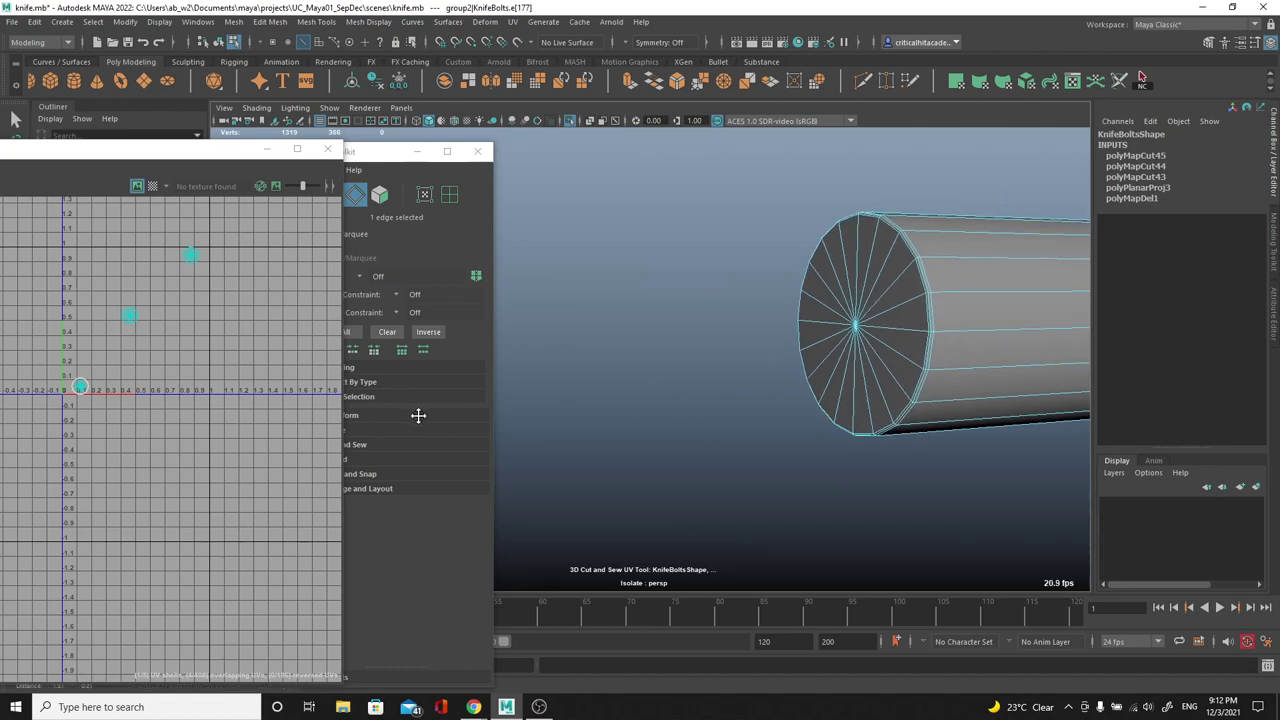
pyautogui.doubleClick(931, 282)
pyautogui.keyDown('alt'); pyautogui.moveTo(940, 284); pyautogui.dragTo(752, 314, button='middle'); pyautogui.keyUp('alt')
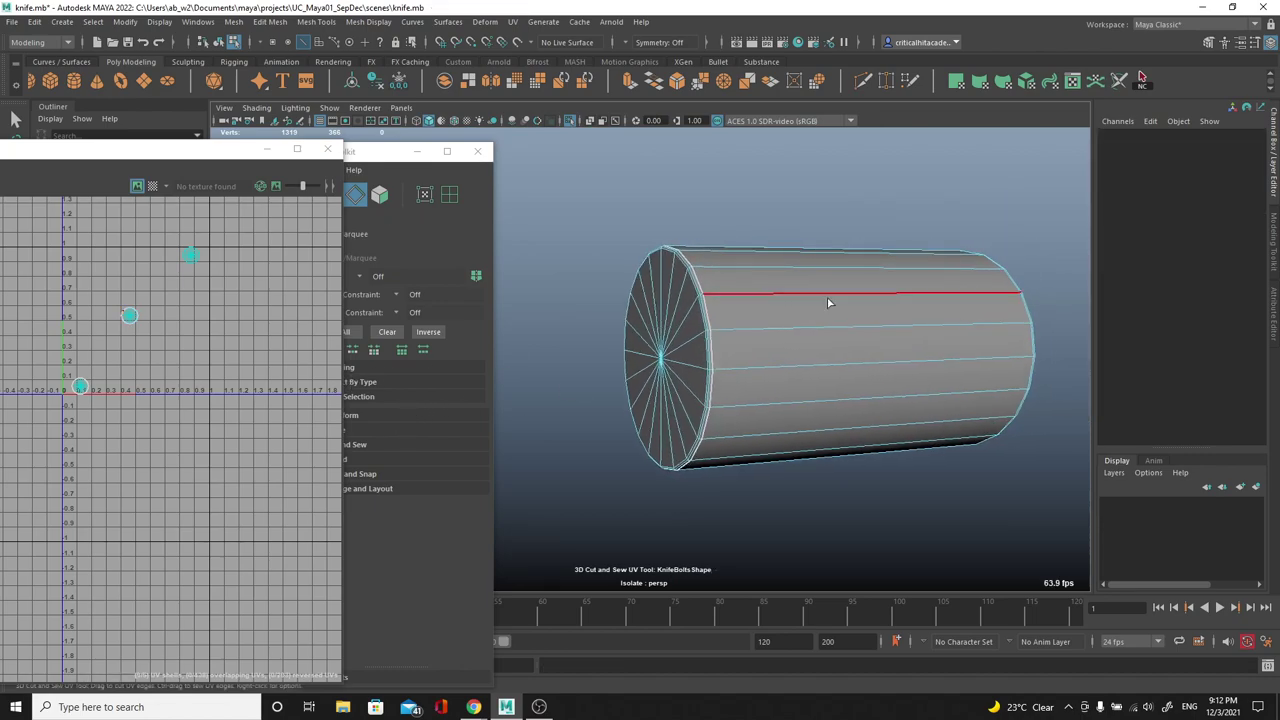
pyautogui.click(1022, 306)
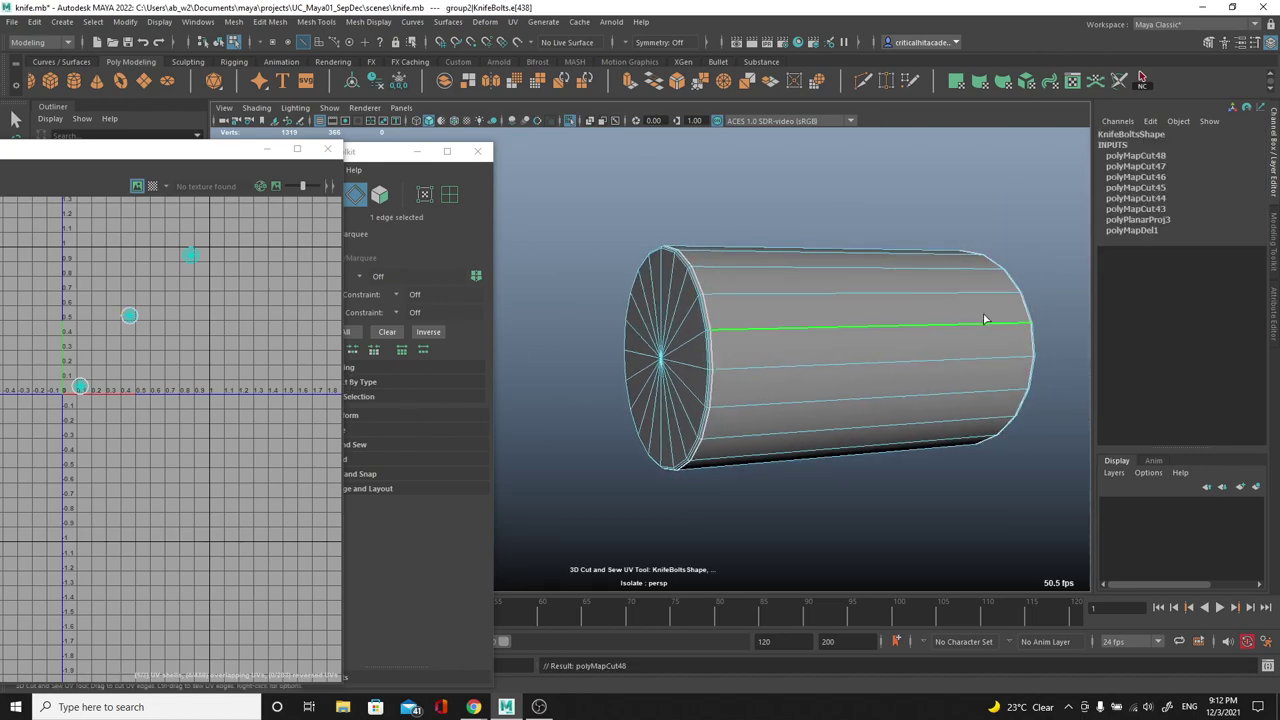
# Step: Cut the third bolt's UVs around both end caps and along its length, and return to object mode
pyautogui.scroll(-3, 714, 217)
pyautogui.keyDown('alt'); pyautogui.moveTo(714, 217); pyautogui.dragTo(672, 523, button='middle'); pyautogui.keyUp('alt')
pyautogui.scroll(4, 637, 443)
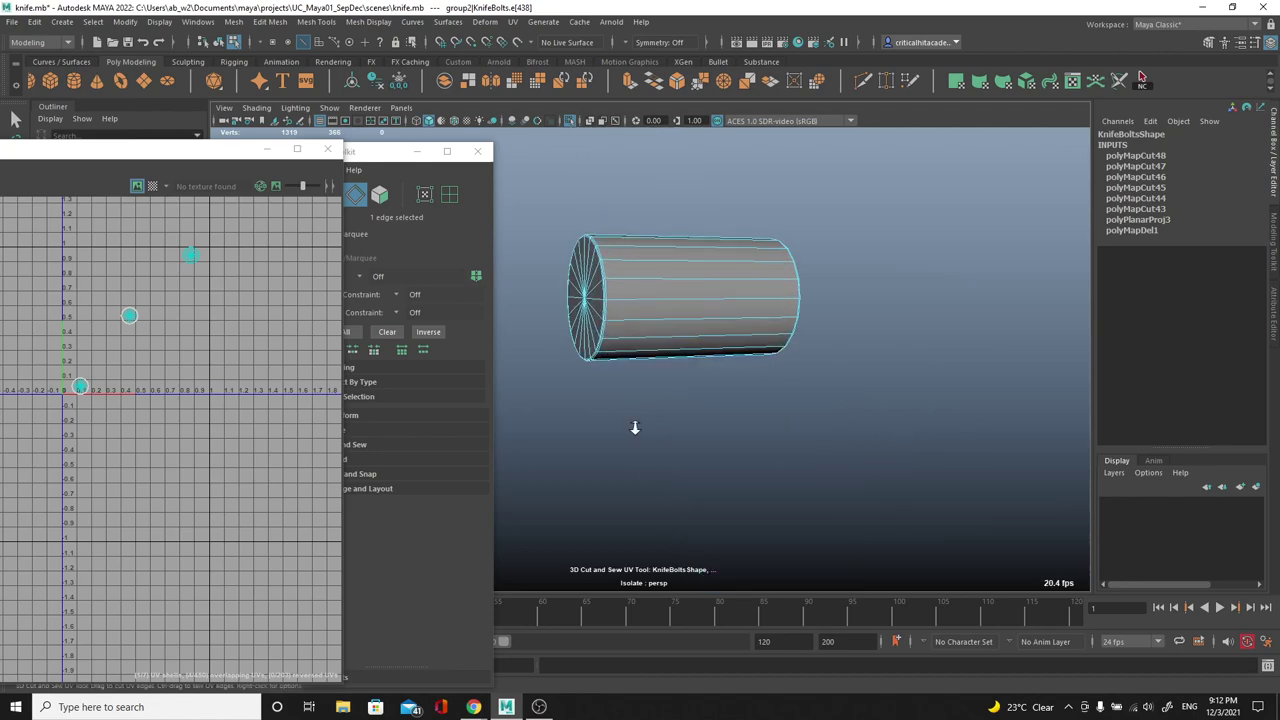
pyautogui.click(601, 261)
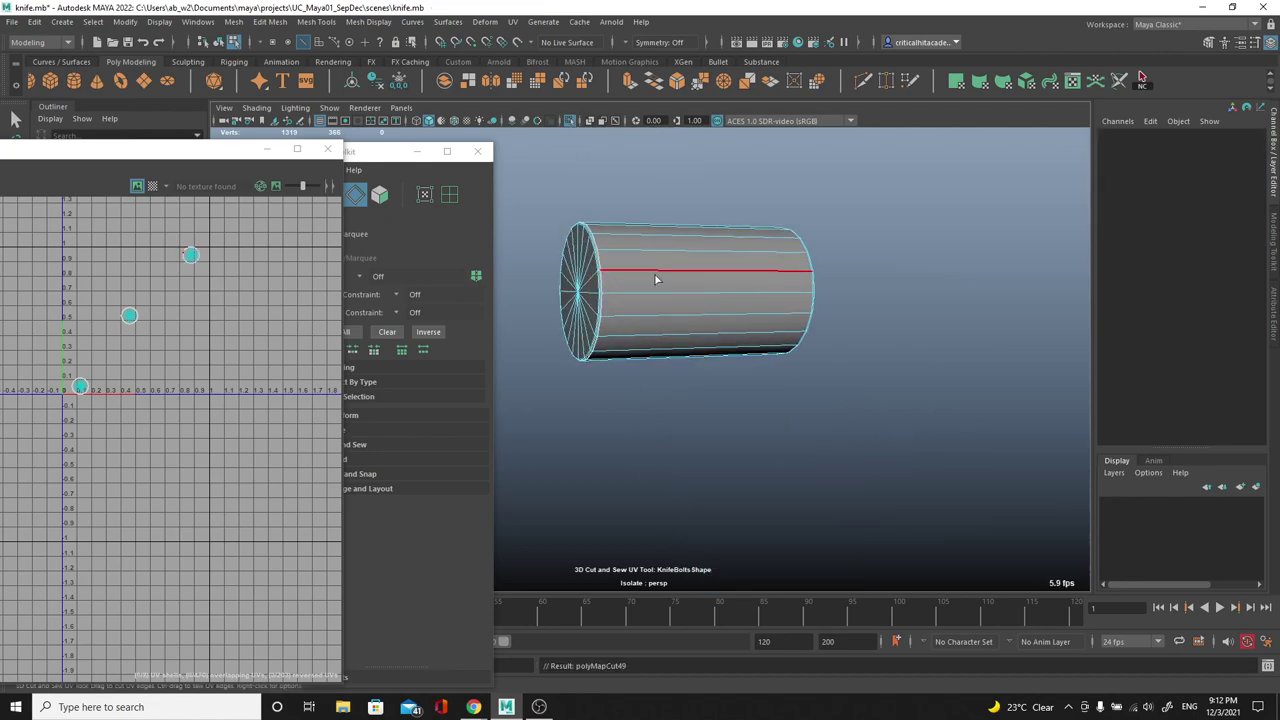
pyautogui.click(808, 272)
pyautogui.scroll(-2, 843, 291)
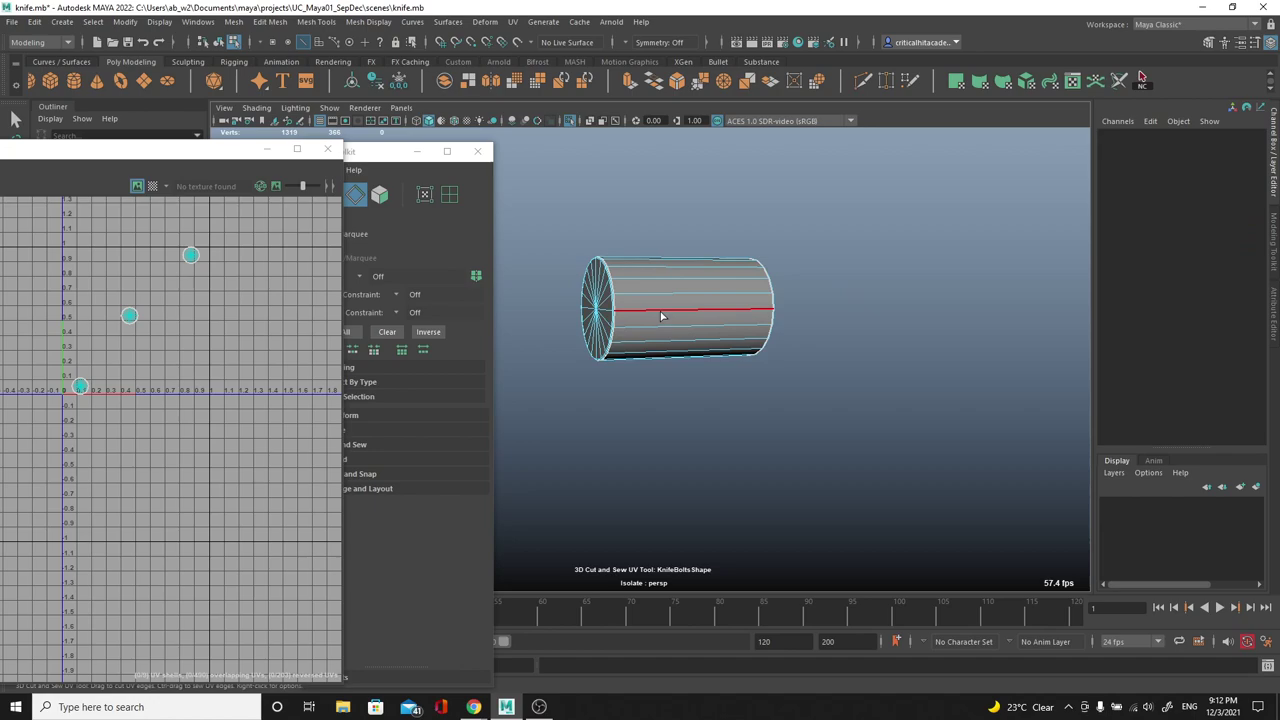
pyautogui.click(660, 311)
pyautogui.press('q')
pyautogui.moveTo(735, 292); pyautogui.dragTo(837, 238, button='right')
pyautogui.click(837, 238)
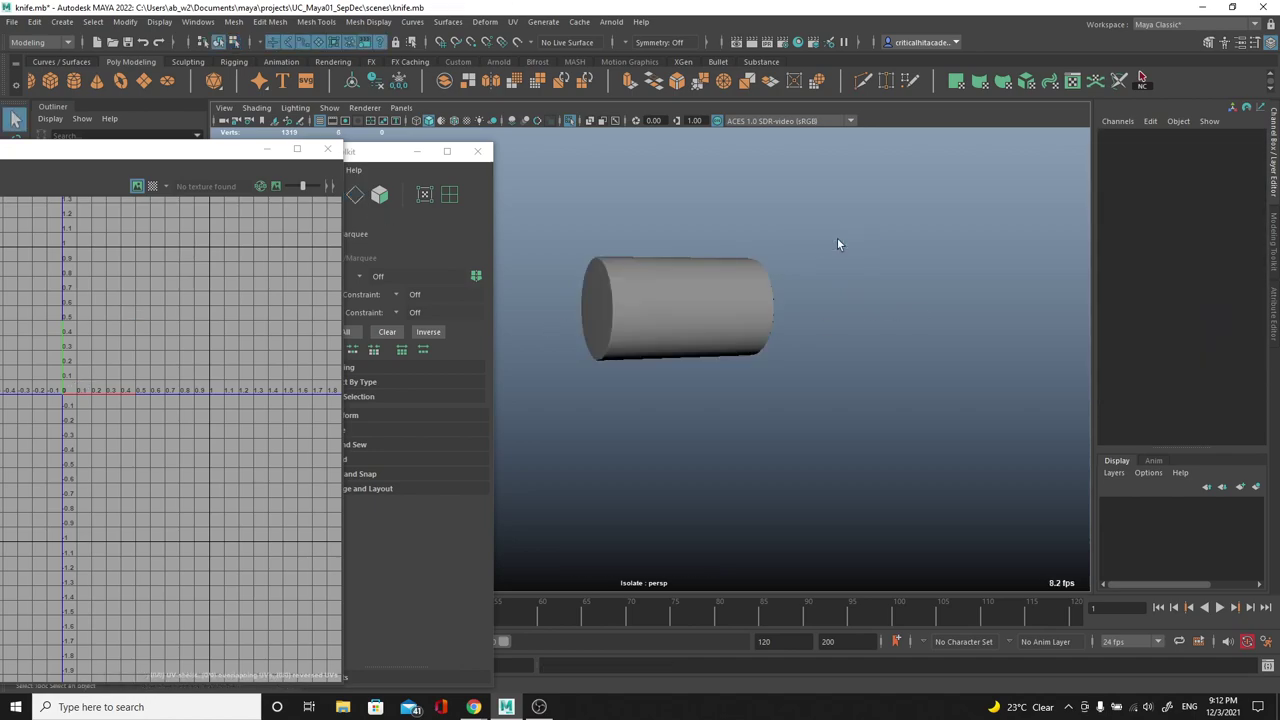
# Step: Select the UV shells of all three bolts and unfold them
pyautogui.scroll(-4, 830, 230)
pyautogui.moveTo(844, 289); pyautogui.dragTo(650, 512)
pyautogui.moveTo(166, 303); pyautogui.dragTo(133, 273, button='right')
pyautogui.scroll(-2, 133, 273)
pyautogui.moveTo(203, 243); pyautogui.dragTo(28, 387)
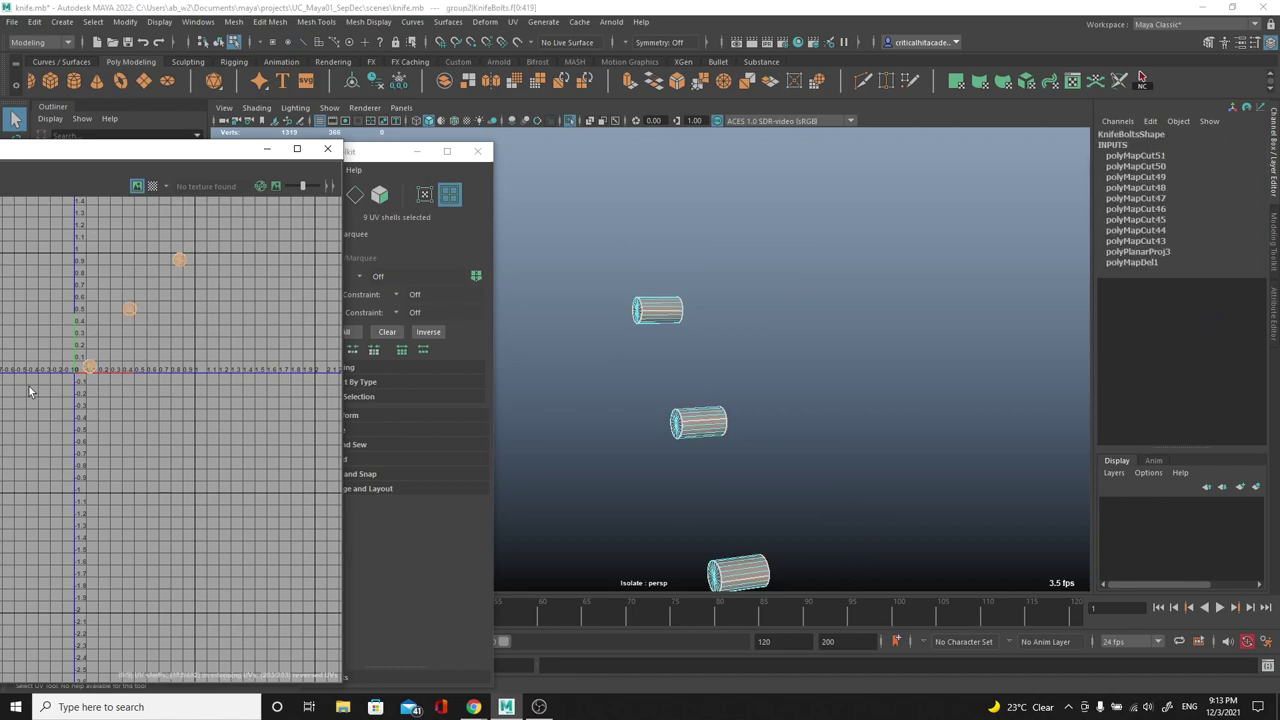
pyautogui.hotkey('ctrl', 'u')
# Step: Examine the bolts' unfolded shells up close in the UV Editor
pyautogui.scroll(2, 170, 325)
pyautogui.click(163, 343)
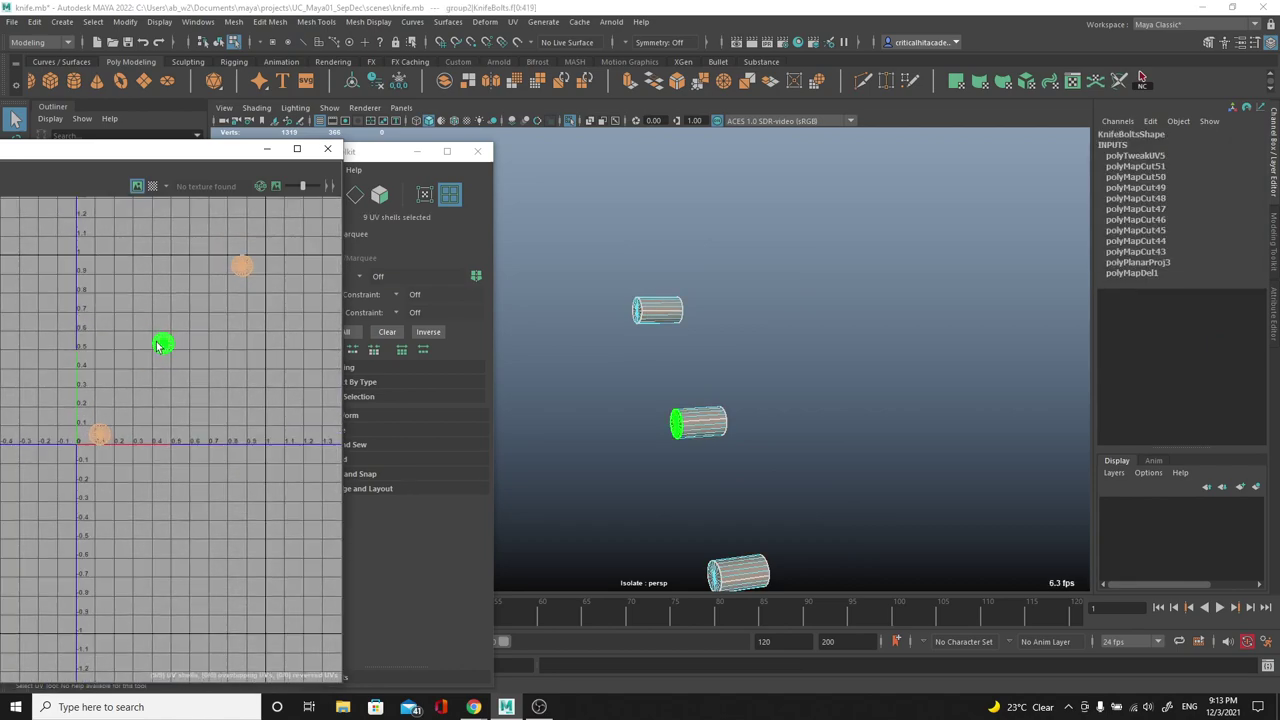
pyautogui.scroll(3, 157, 347)
pyautogui.scroll(5, 160, 347)
pyautogui.scroll(-1, 185, 352)
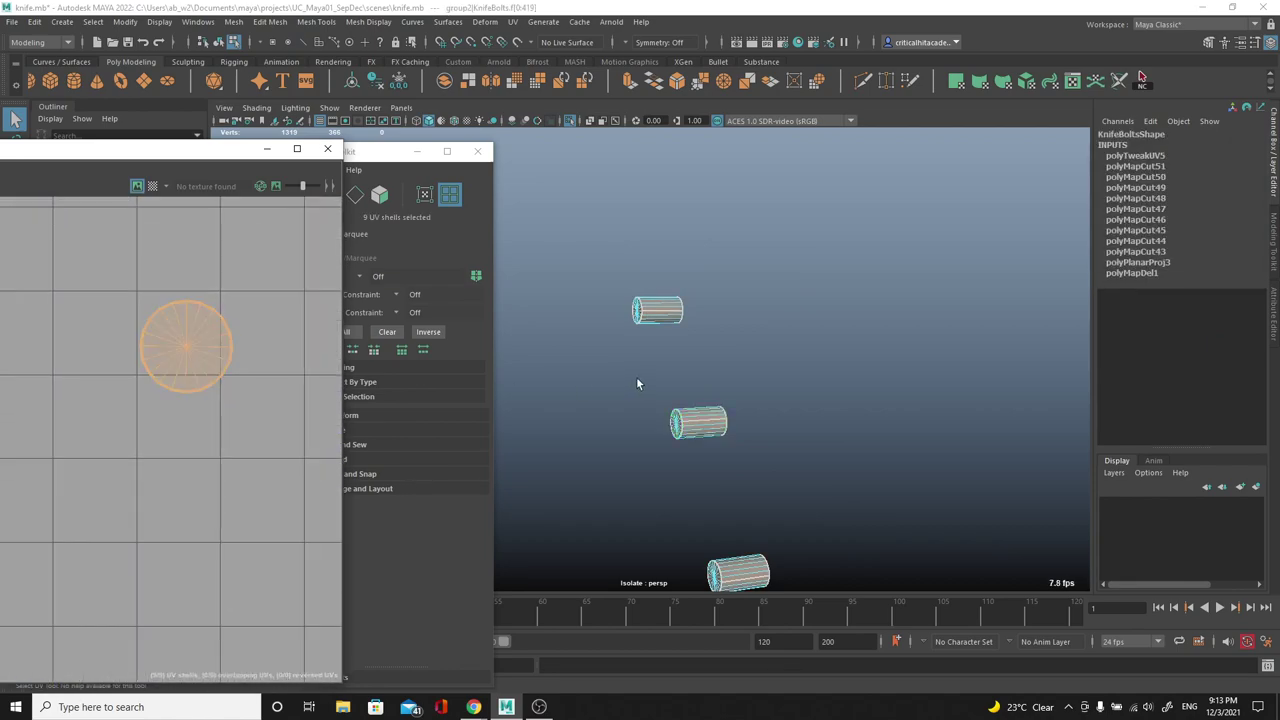
pyautogui.scroll(2, 636, 376)
pyautogui.scroll(-6, 205, 348)
pyautogui.scroll(-3, 210, 350)
# Step: Select all the bolts' UVs and lay them out without overlap in the 0 to 1 UV space
pyautogui.click(233, 345)
pyautogui.moveTo(233, 345); pyautogui.dragTo(288, 305, button='right')
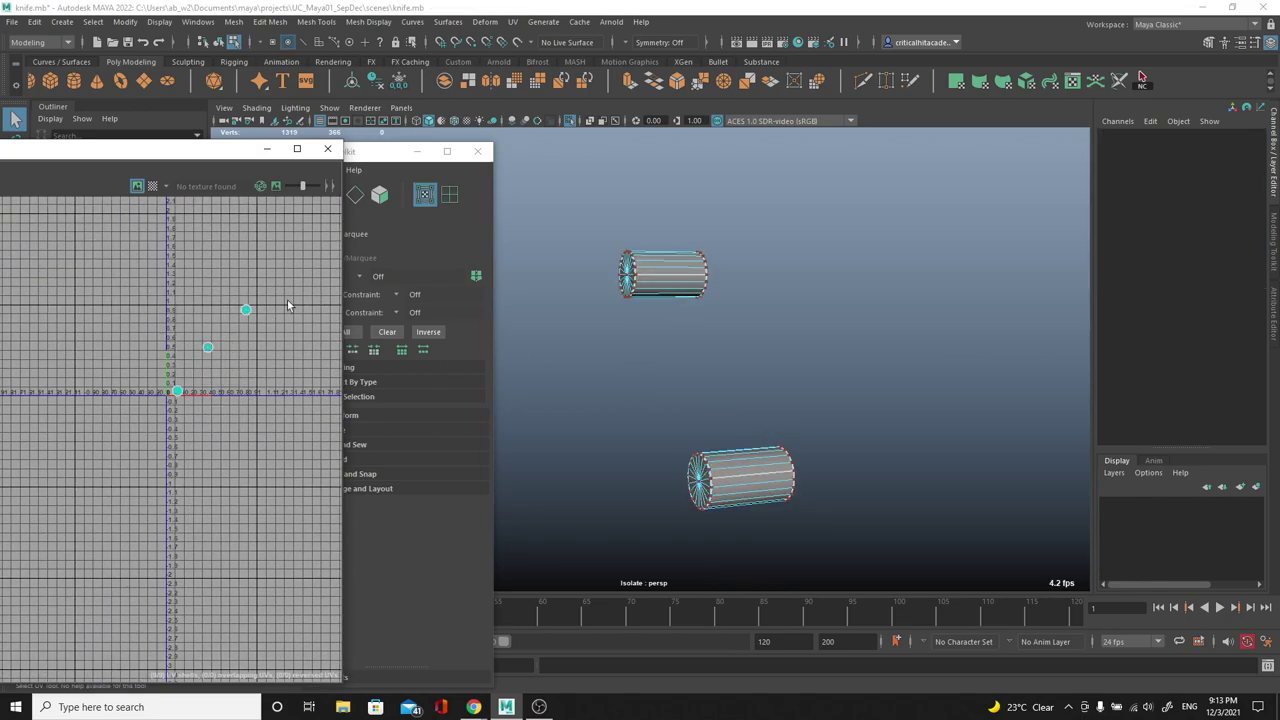
pyautogui.moveTo(68, 474); pyautogui.dragTo(66, 478)
pyautogui.scroll(5, 171, 206)
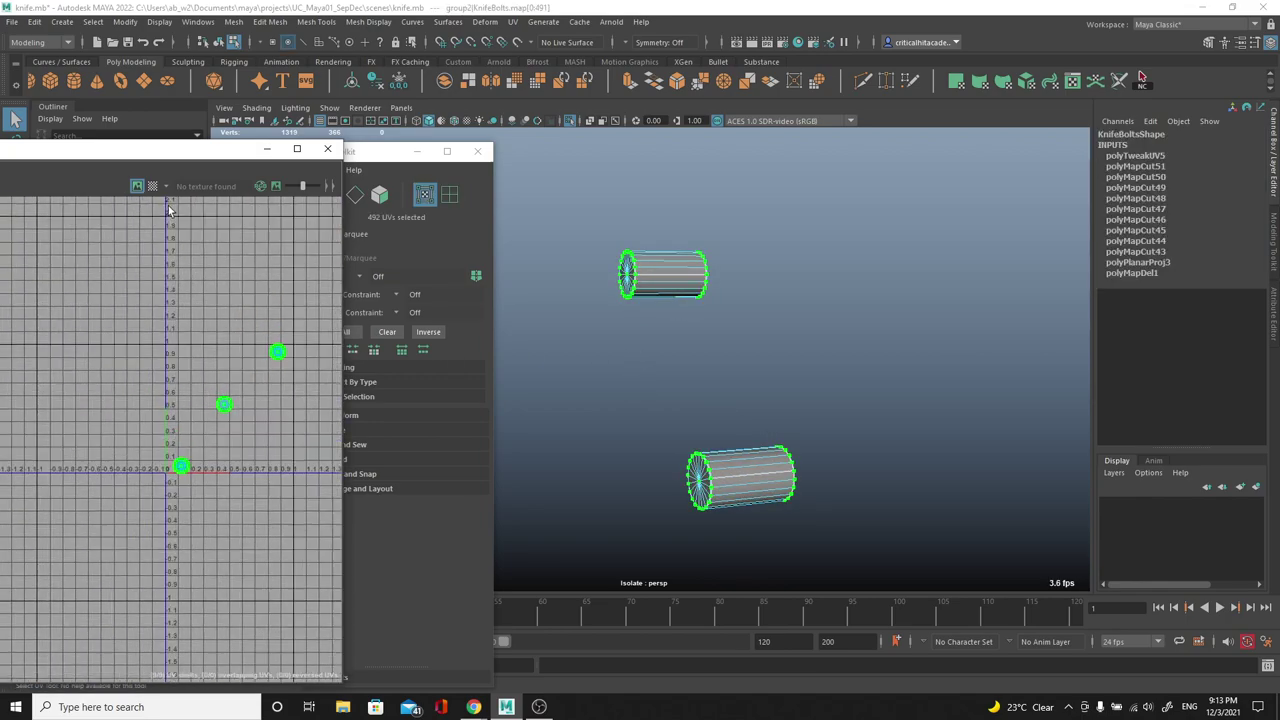
pyautogui.keyDown('alt'); pyautogui.moveTo(229, 445); pyautogui.dragTo(167, 241, button='middle'); pyautogui.keyUp('alt')
pyautogui.keyDown('alt'); pyautogui.moveTo(137, 434); pyautogui.dragTo(145, 364, button='middle'); pyautogui.keyUp('alt')
pyautogui.scroll(-2, 153, 373)
pyautogui.hotkey('ctrl', 'l')
pyautogui.scroll(-4, 120, 365)
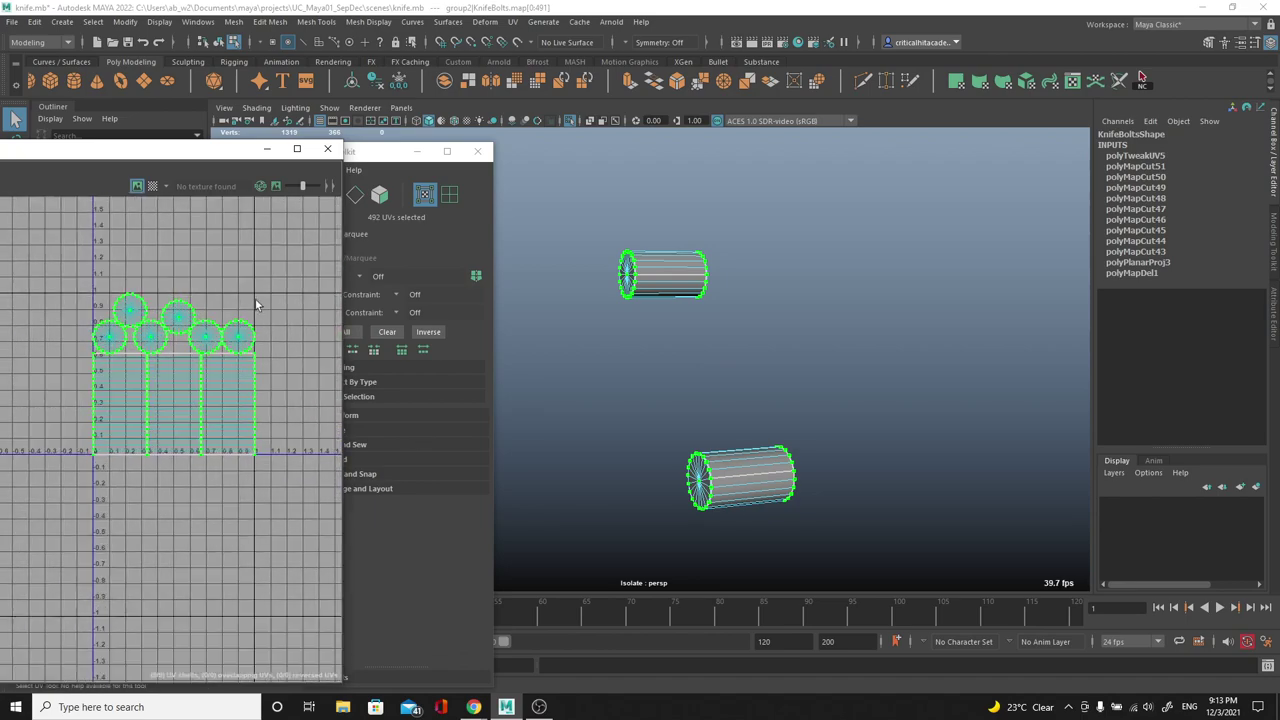
# Step: Return the bolts to object mode, reselect them and turn off isolation to show the whole knife
pyautogui.click(212, 360)
pyautogui.moveTo(665, 262); pyautogui.dragTo(695, 228, button='right')
pyautogui.click(593, 298)
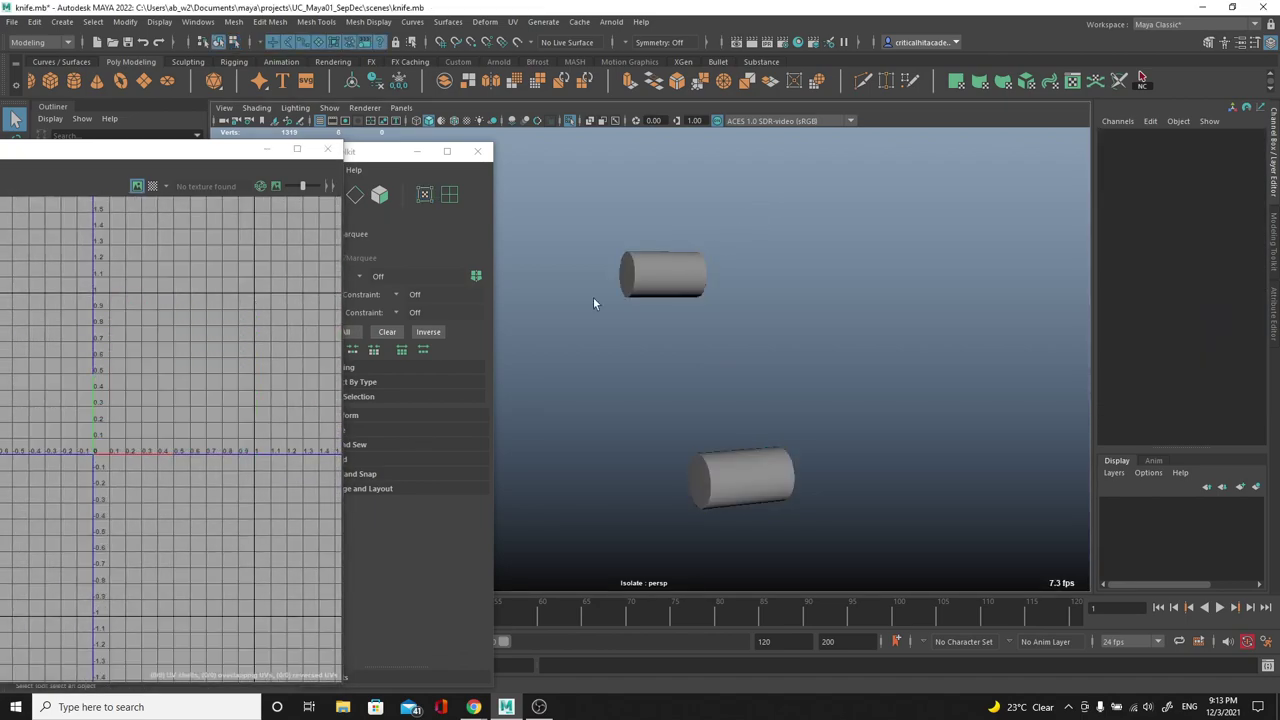
pyautogui.click(632, 272)
pyautogui.click(571, 121)
pyautogui.scroll(-5, 668, 384)
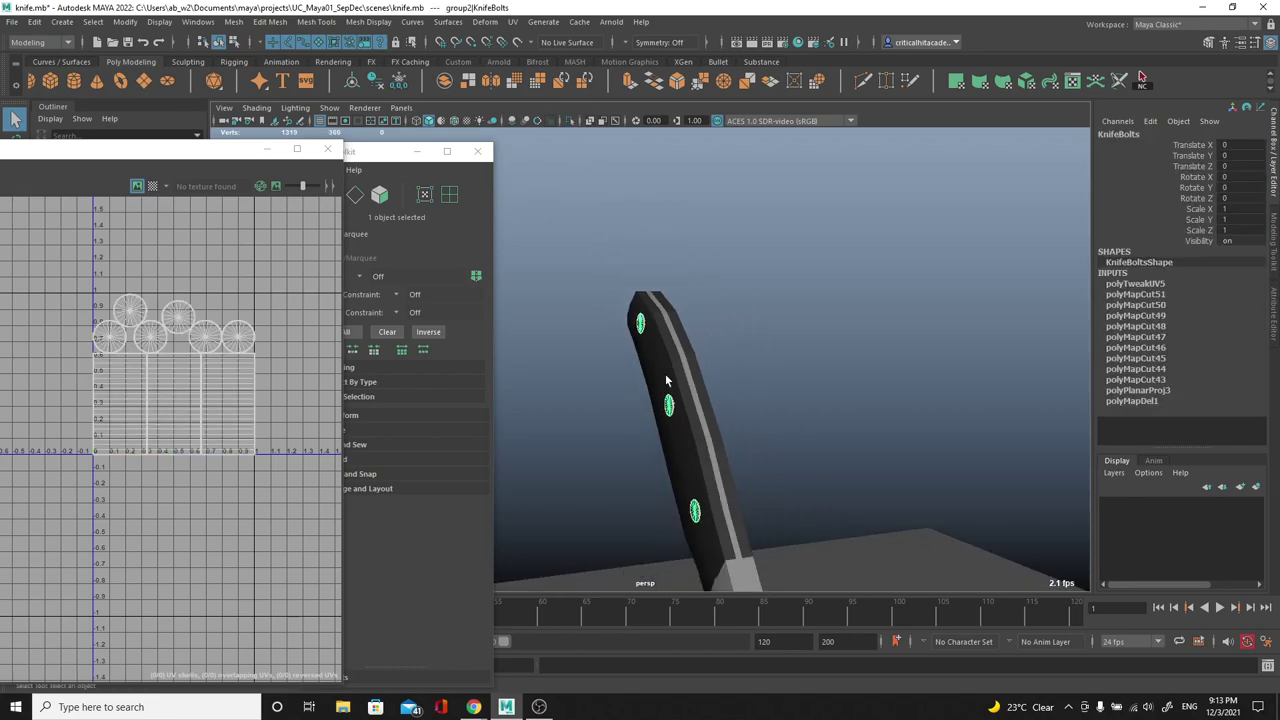
# Step: Add the handle and blade to the bolt selection, then unfold and lay out all their UV shells together
pyautogui.keyDown('shift'); pyautogui.click(664, 358); pyautogui.keyUp('shift')
pyautogui.keyDown('shift'); pyautogui.click(679, 347); pyautogui.keyUp('shift')
pyautogui.scroll(-5, 680, 350)
pyautogui.keyDown('alt'); pyautogui.moveTo(680, 350); pyautogui.dragTo(692, 160, button='middle'); pyautogui.keyUp('alt')
pyautogui.scroll(-2, 692, 160)
pyautogui.moveTo(113, 351); pyautogui.dragTo(57, 330, button='right')
pyautogui.moveTo(48, 263); pyautogui.dragTo(305, 492)
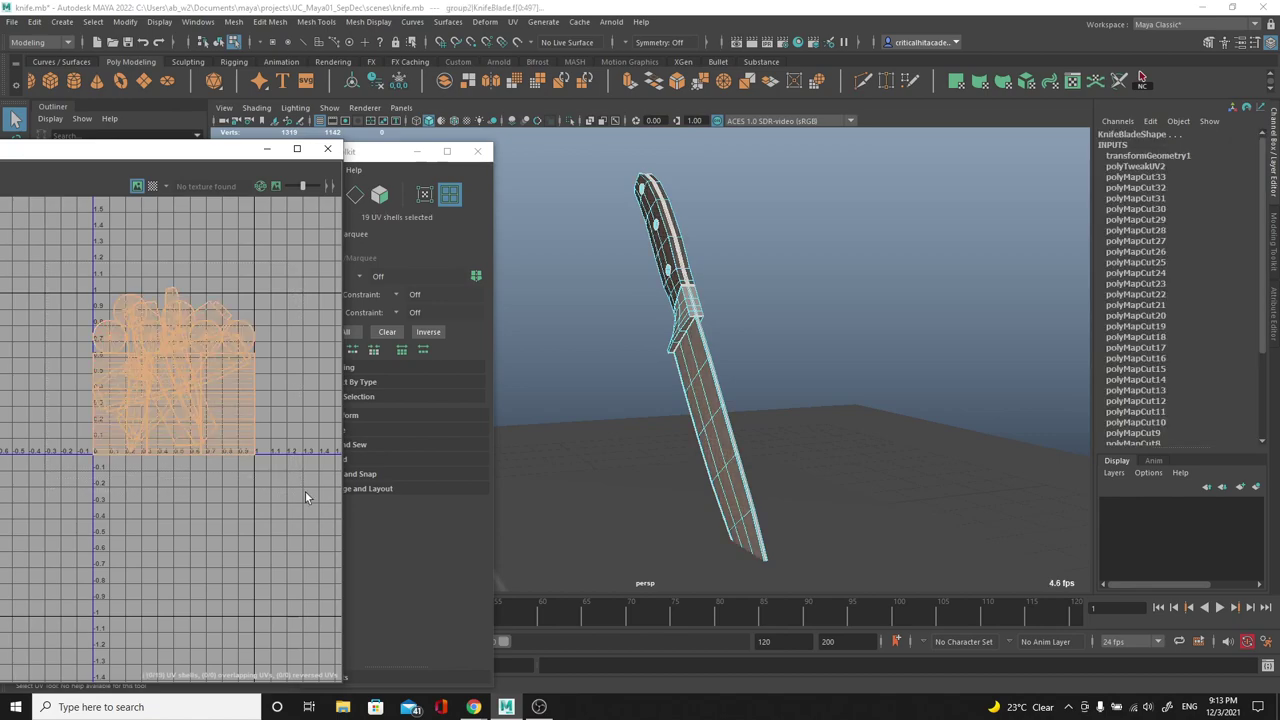
pyautogui.hotkey('ctrl', 'u')
pyautogui.hotkey('ctrl', 'l')
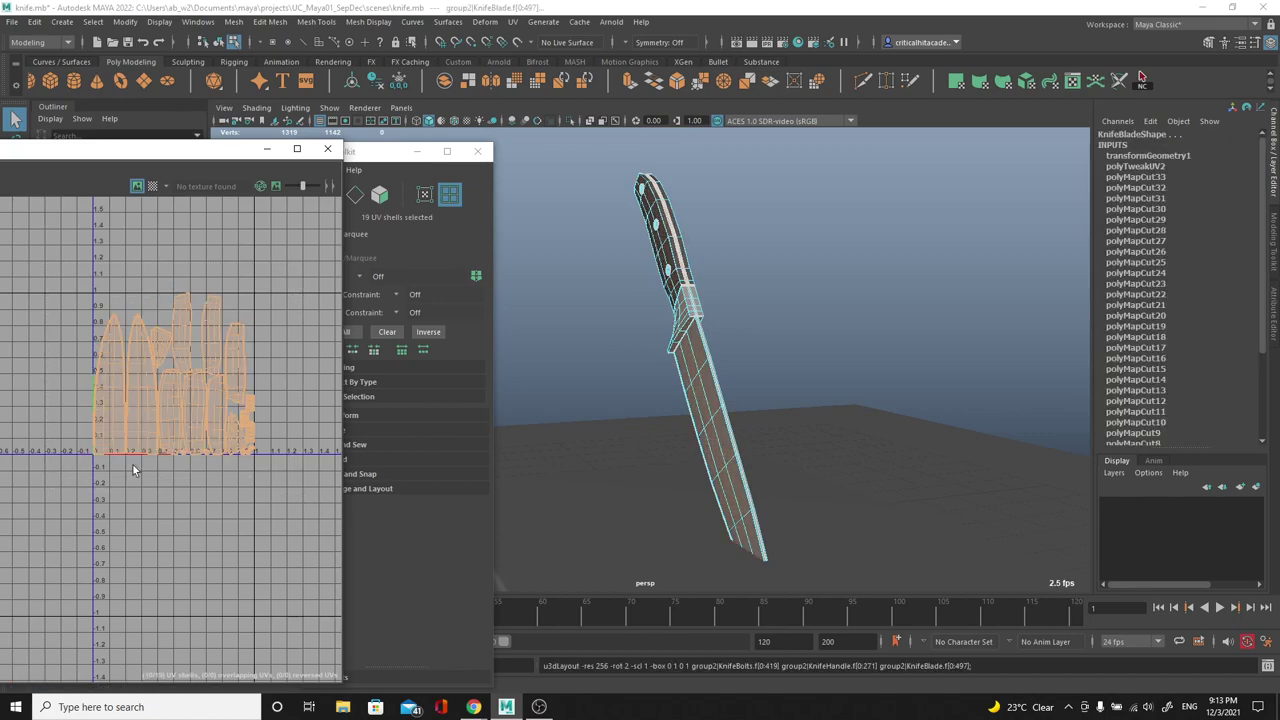
# Step: Close the UV Toolkit and reposition the UV Editor window so the knife's packed shells and its menus are in view
pyautogui.scroll(5, 204, 368)
pyautogui.scroll(2, 204, 368)
pyautogui.scroll(-1, 122, 368)
pyautogui.keyDown('alt'); pyautogui.moveTo(124, 373); pyautogui.dragTo(163, 329, button='middle'); pyautogui.keyUp('alt')
pyautogui.scroll(-2, 178, 357)
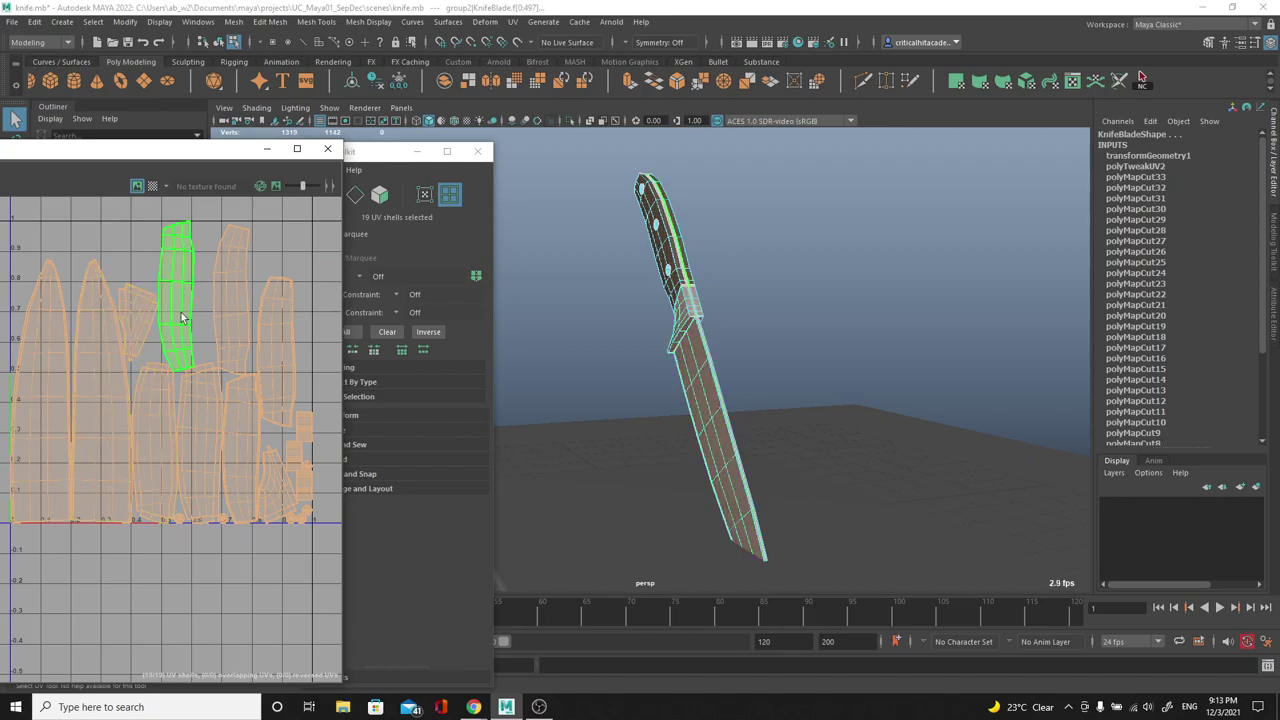
pyautogui.click(478, 152)
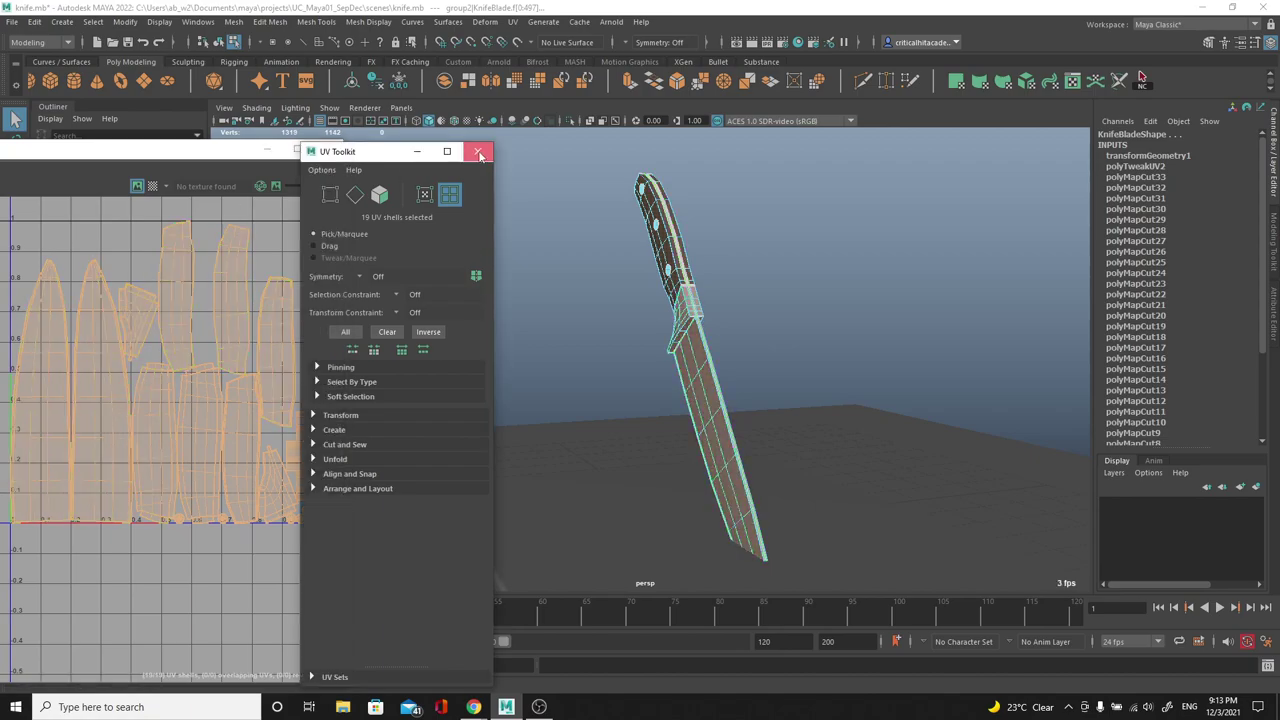
pyautogui.moveTo(194, 149); pyautogui.dragTo(486, 100)
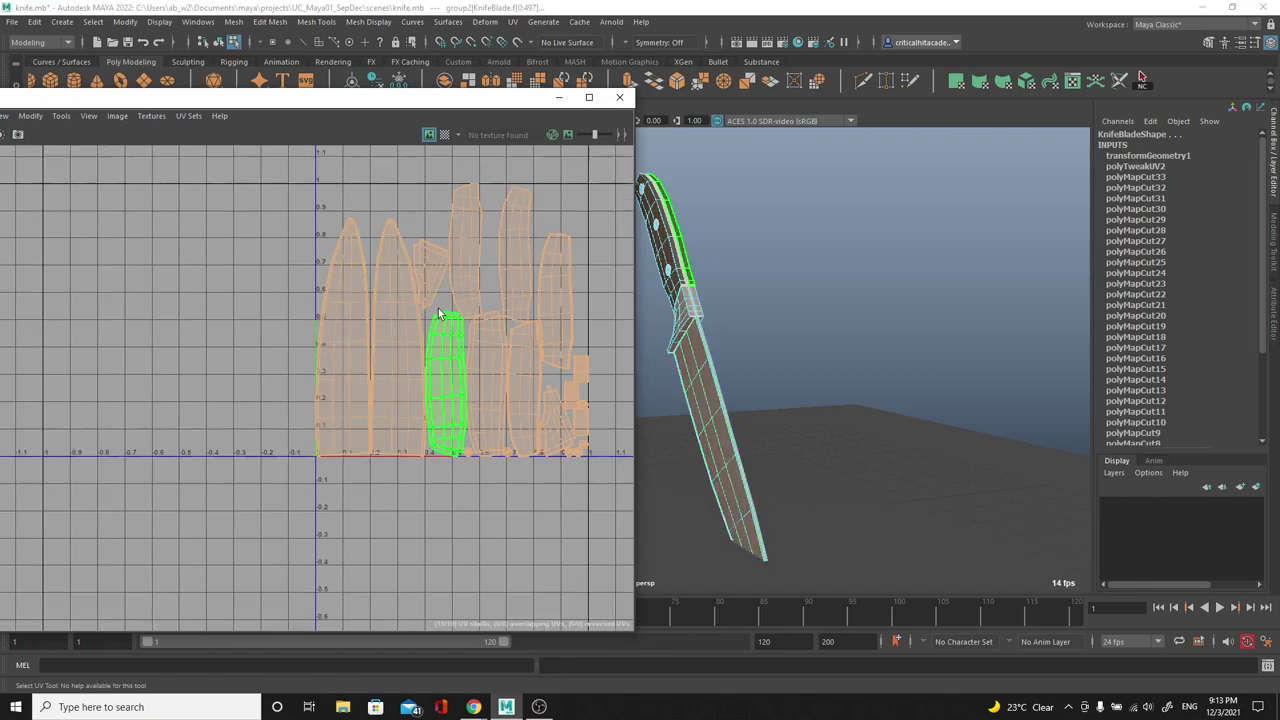
pyautogui.click(349, 156)
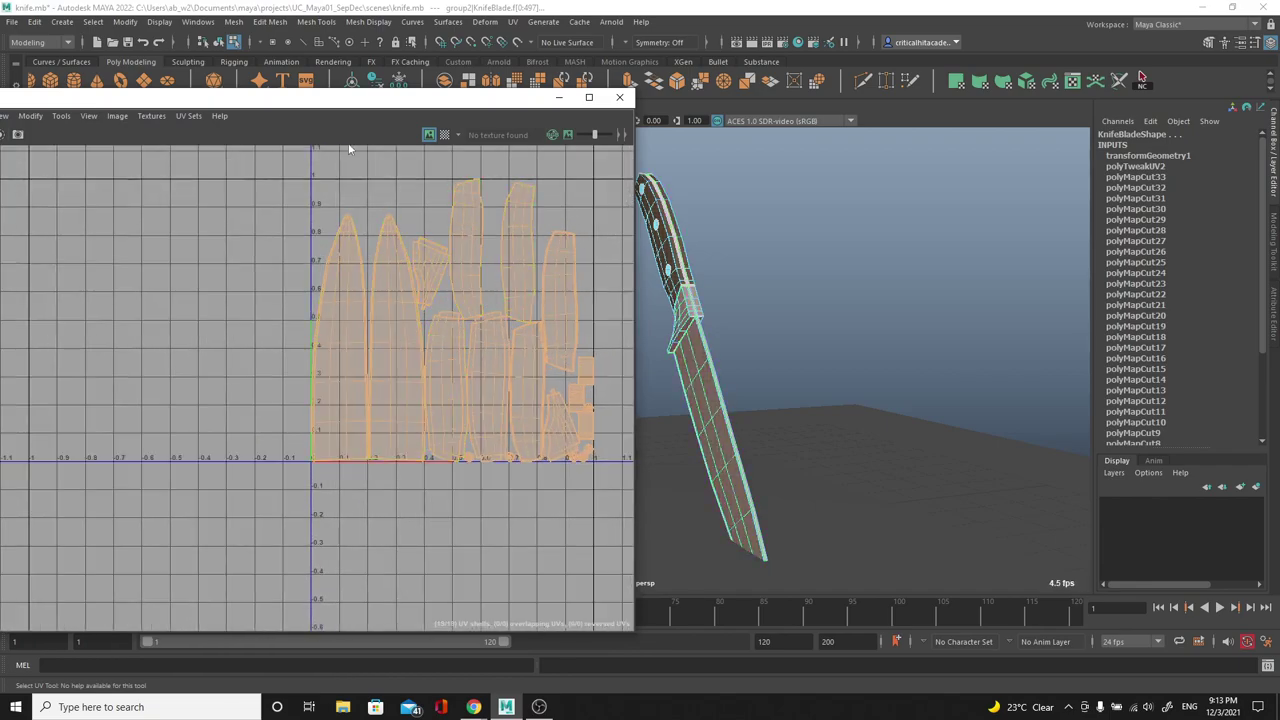
pyautogui.moveTo(337, 107); pyautogui.dragTo(437, 91)
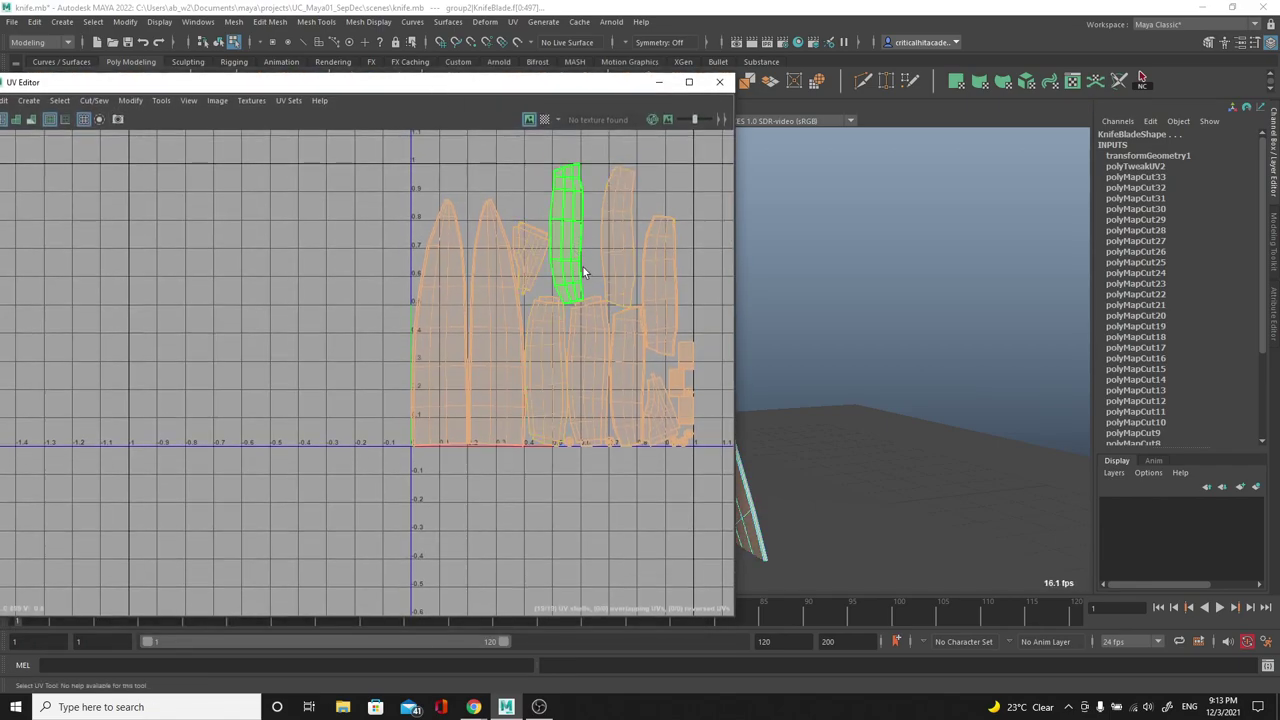
pyautogui.click(600, 268)
pyautogui.keyDown('alt'); pyautogui.moveTo(605, 270); pyautogui.dragTo(569, 276, button='middle'); pyautogui.keyUp('alt')
pyautogui.click(226, 180)
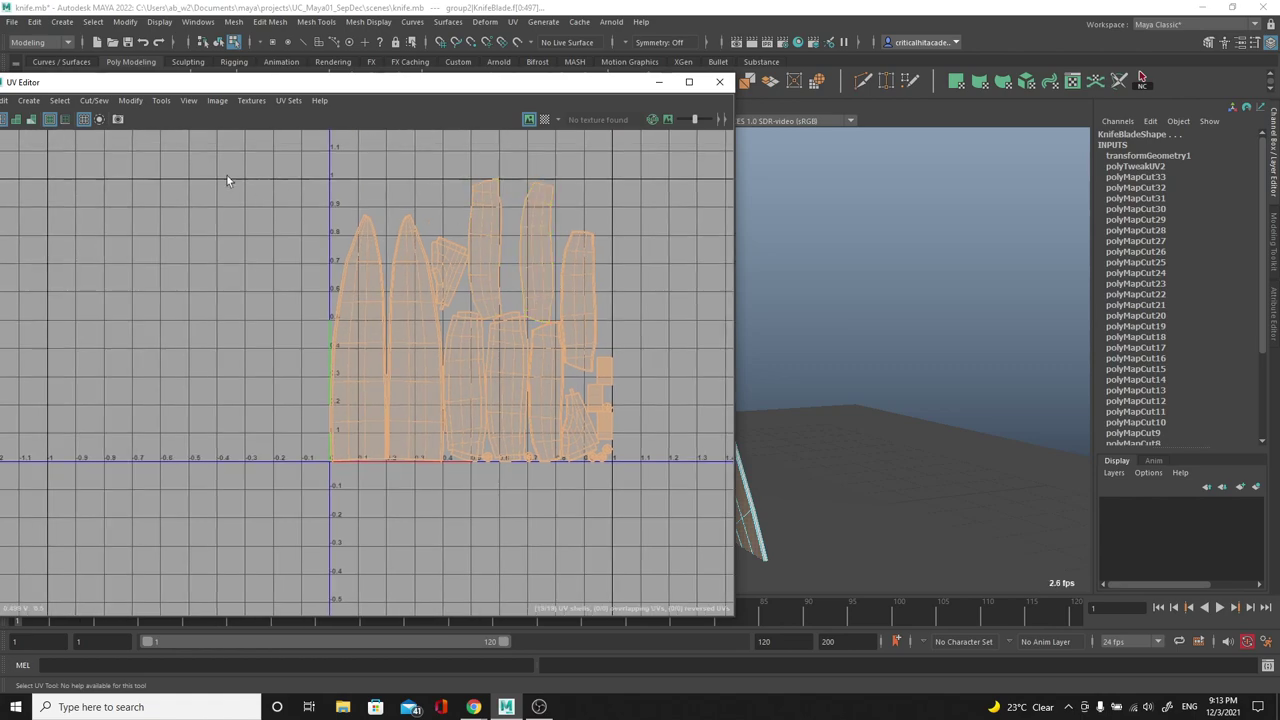
# Step: Open the Layout UVs options to review the packing, shell pre-scaling and layout settings
pyautogui.click(134, 101)
pyautogui.click(248, 306)
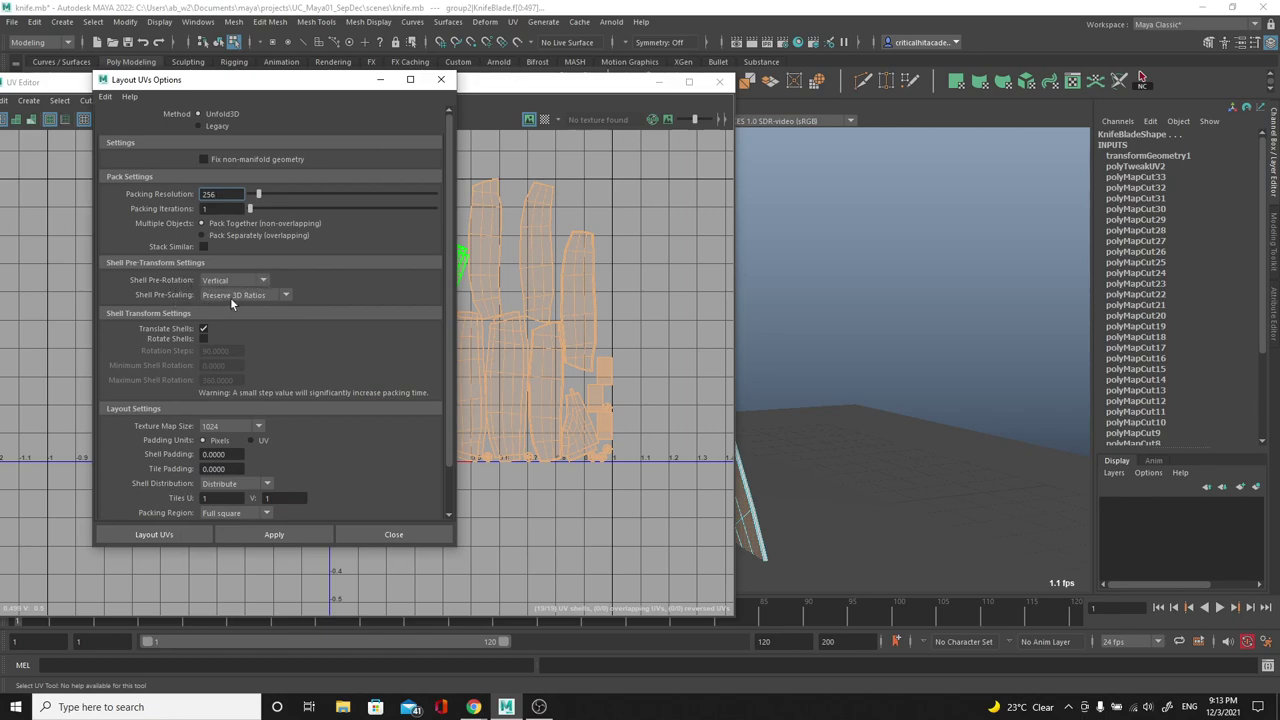
# Step: Display the checker map on the knife and inspect the checker pattern across the blade and handle
pyautogui.keyDown('alt'); pyautogui.moveTo(794, 280); pyautogui.dragTo(909, 288); pyautogui.keyUp('alt')
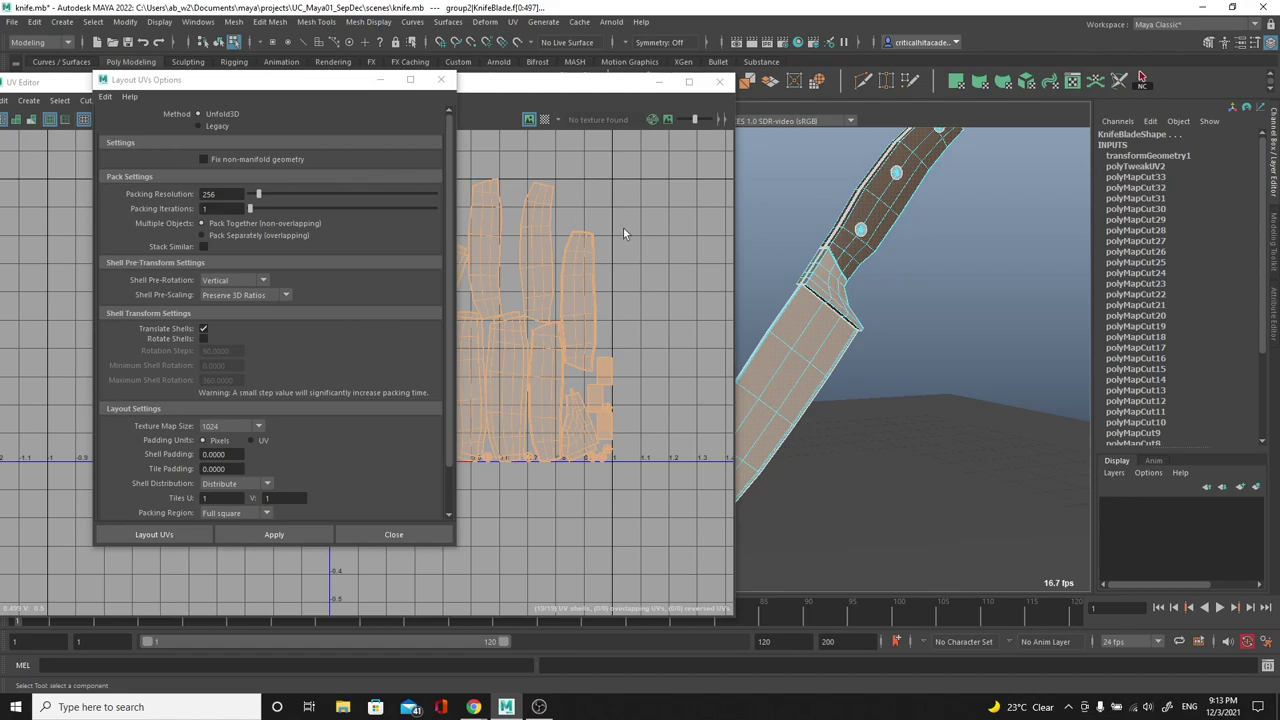
pyautogui.click(544, 119)
pyautogui.keyDown('alt'); pyautogui.moveTo(934, 248); pyautogui.dragTo(872, 316); pyautogui.keyUp('alt')
pyautogui.keyDown('alt'); pyautogui.moveTo(872, 316); pyautogui.dragTo(823, 311, button='right'); pyautogui.keyUp('alt')
pyautogui.keyDown('alt'); pyautogui.moveTo(823, 311); pyautogui.dragTo(932, 287, button='middle'); pyautogui.keyUp('alt')
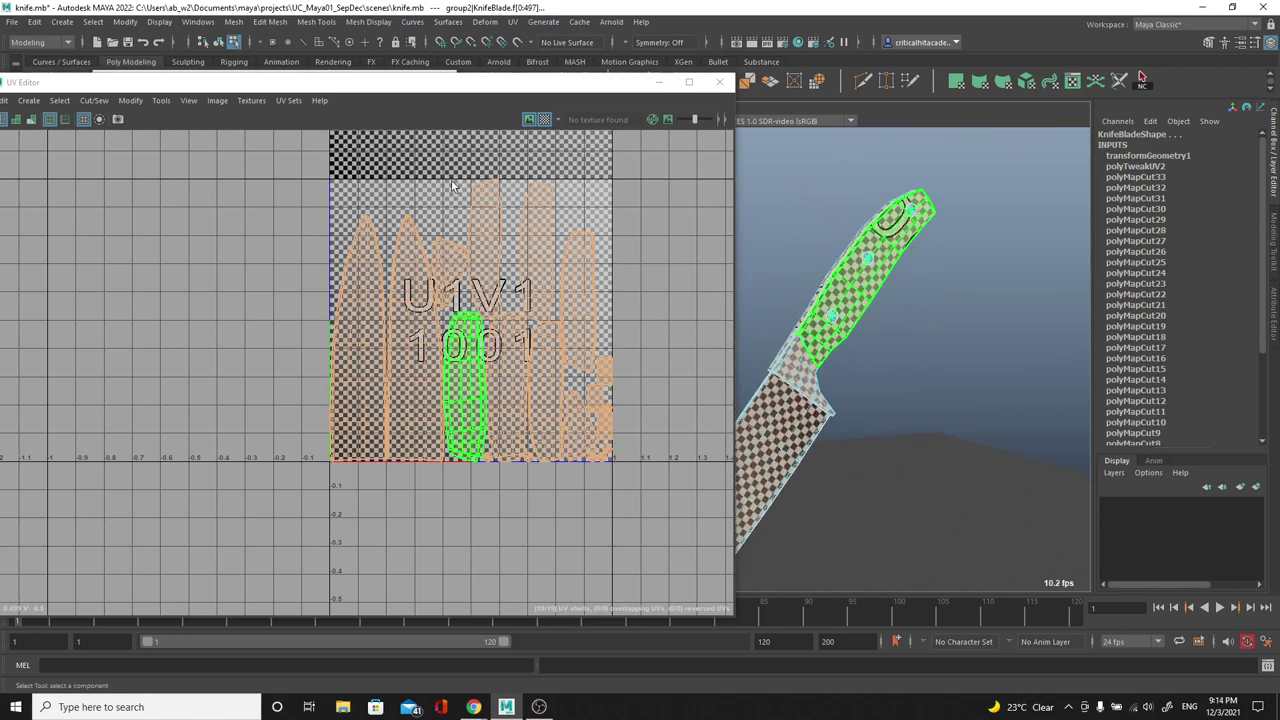
# Step: Close the UV Editor and the Layout UVs options, and return the knife to object mode
pyautogui.click(716, 88)
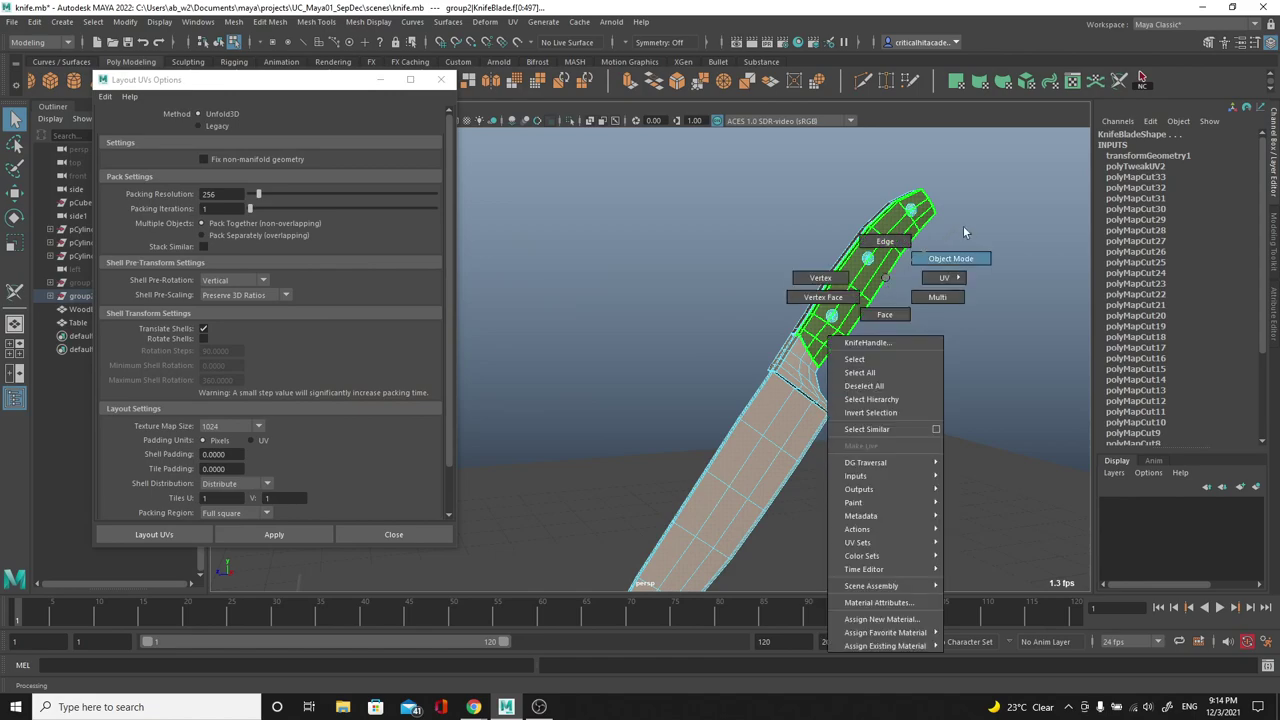
pyautogui.moveTo(962, 228); pyautogui.dragTo(964, 272, button='right')
pyautogui.click(441, 79)
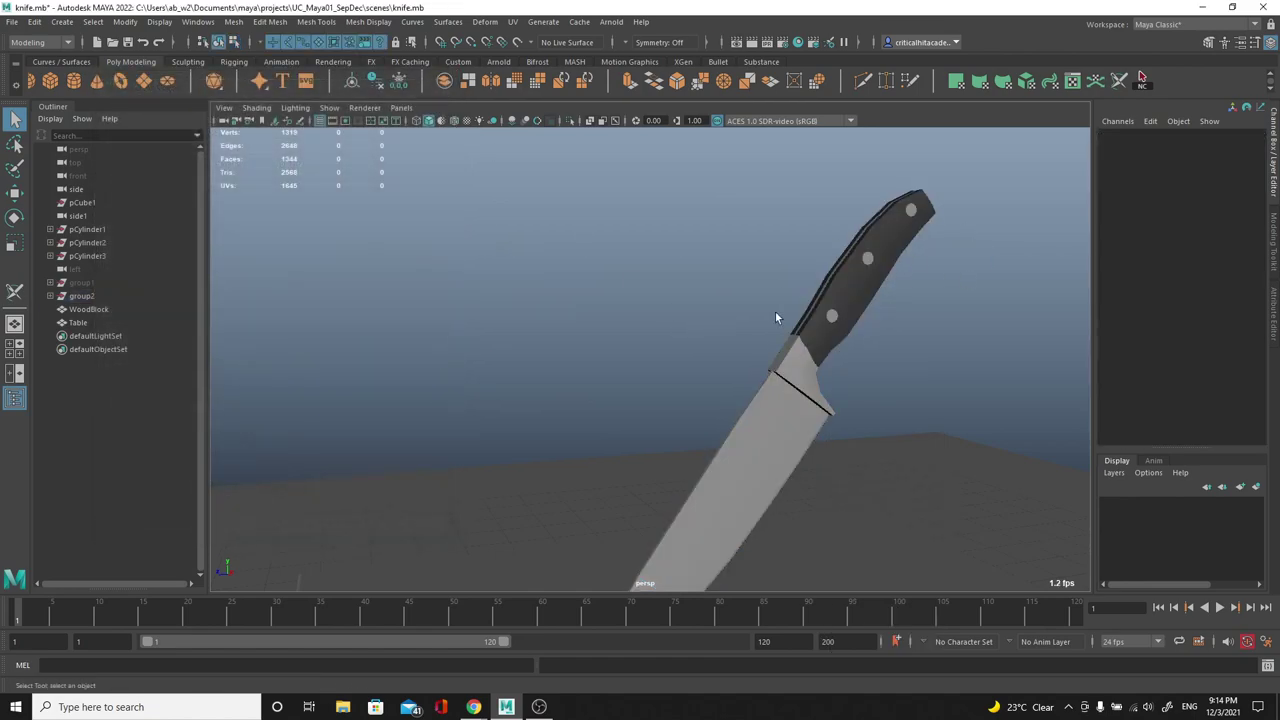
# Step: Expand group2 and select it together with the knife handle, blade, bolts, WoodBlock and Table
pyautogui.click(819, 331)
pyautogui.click(50, 296)
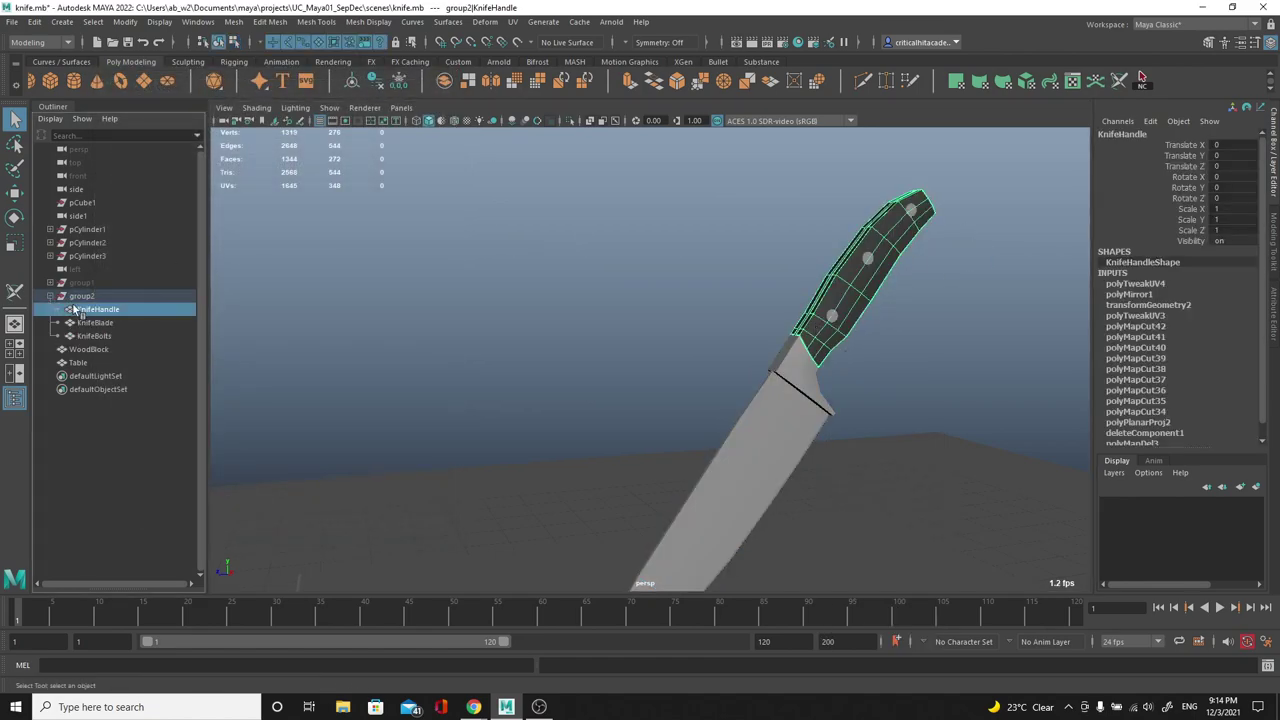
pyautogui.click(84, 297)
pyautogui.moveTo(91, 311); pyautogui.dragTo(94, 363)
pyautogui.press('f')
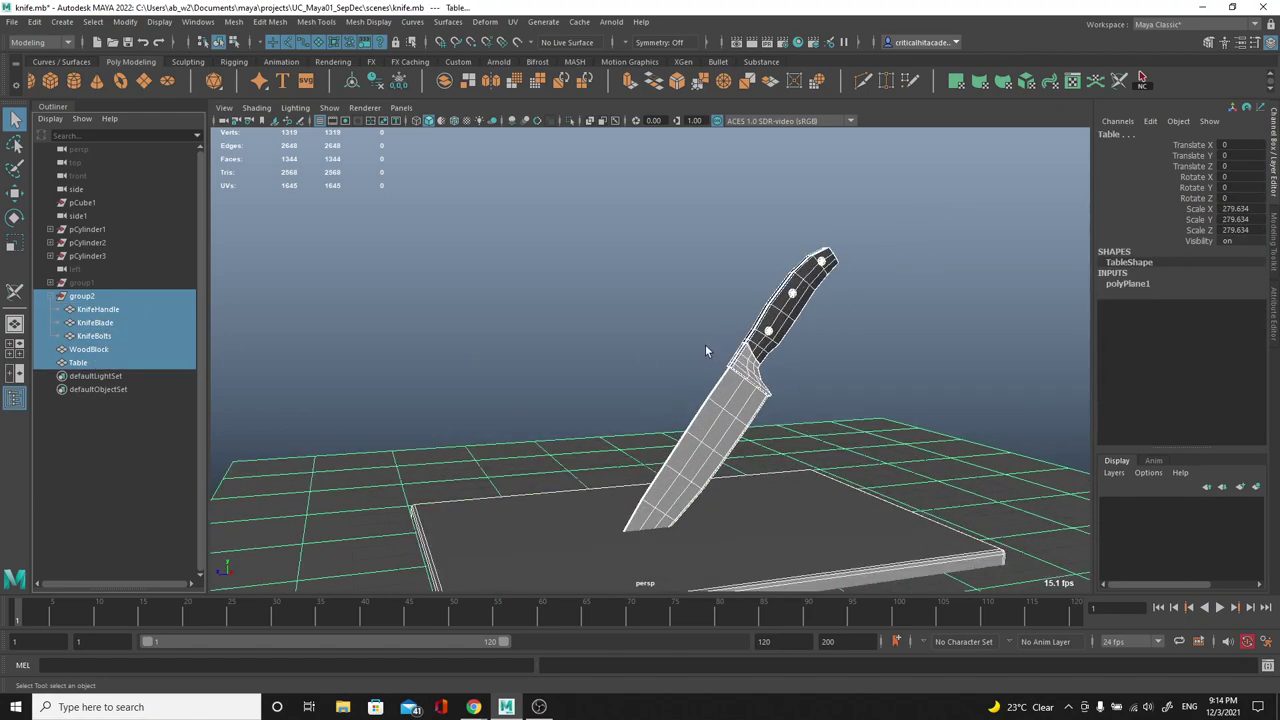
# Step: Export the selected objects as FBX to the Desktop, overwriting the existing Knife.fbx
pyautogui.click(12, 21)
pyautogui.click(86, 197)
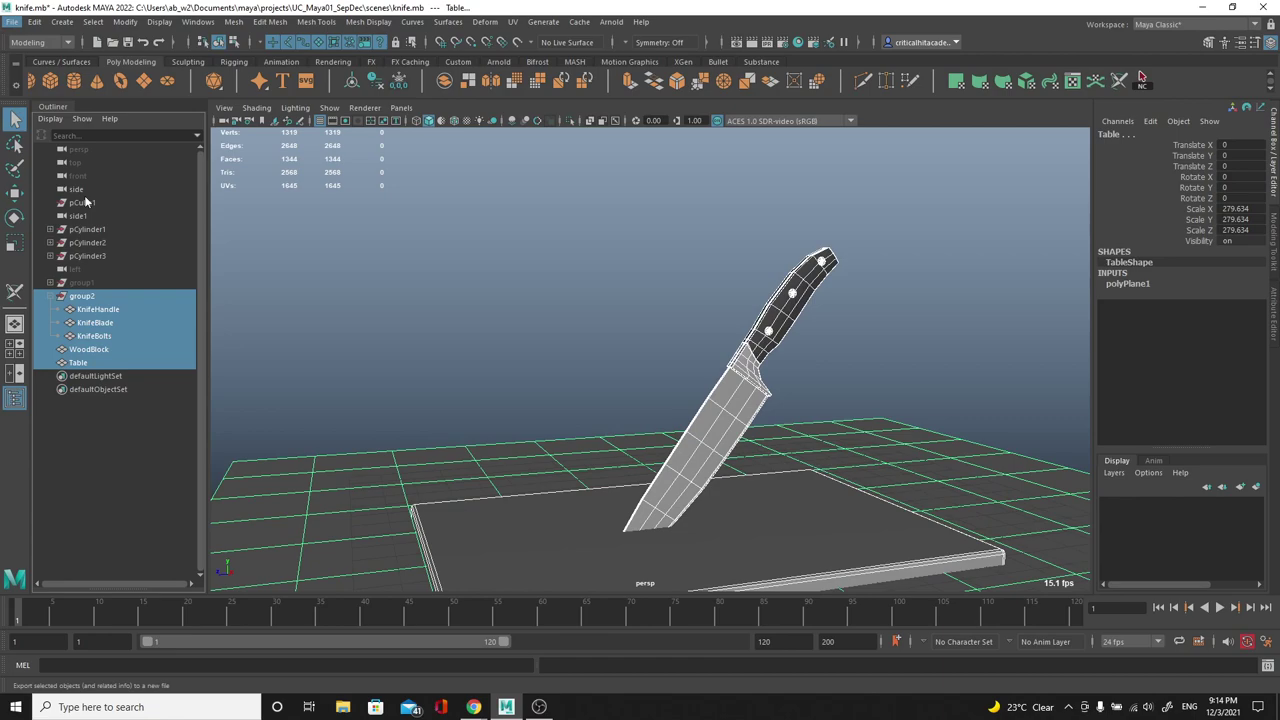
pyautogui.click(292, 168)
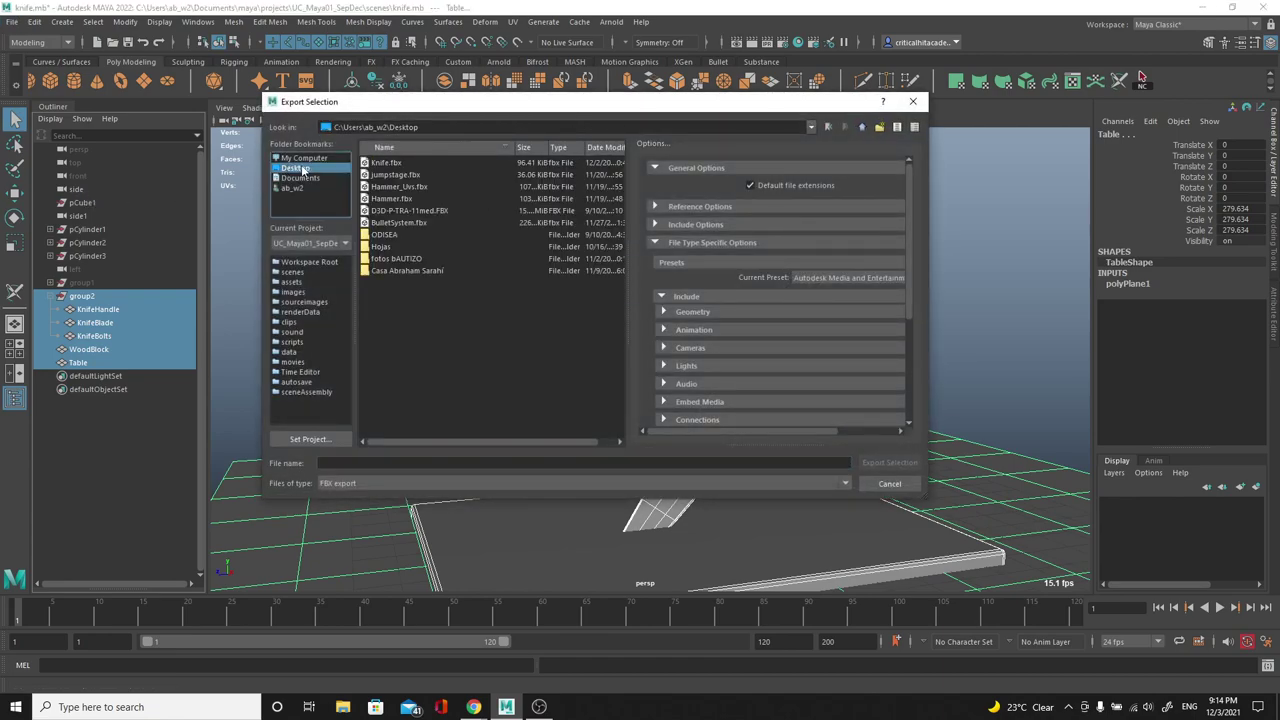
pyautogui.click(385, 162)
pyautogui.click(884, 464)
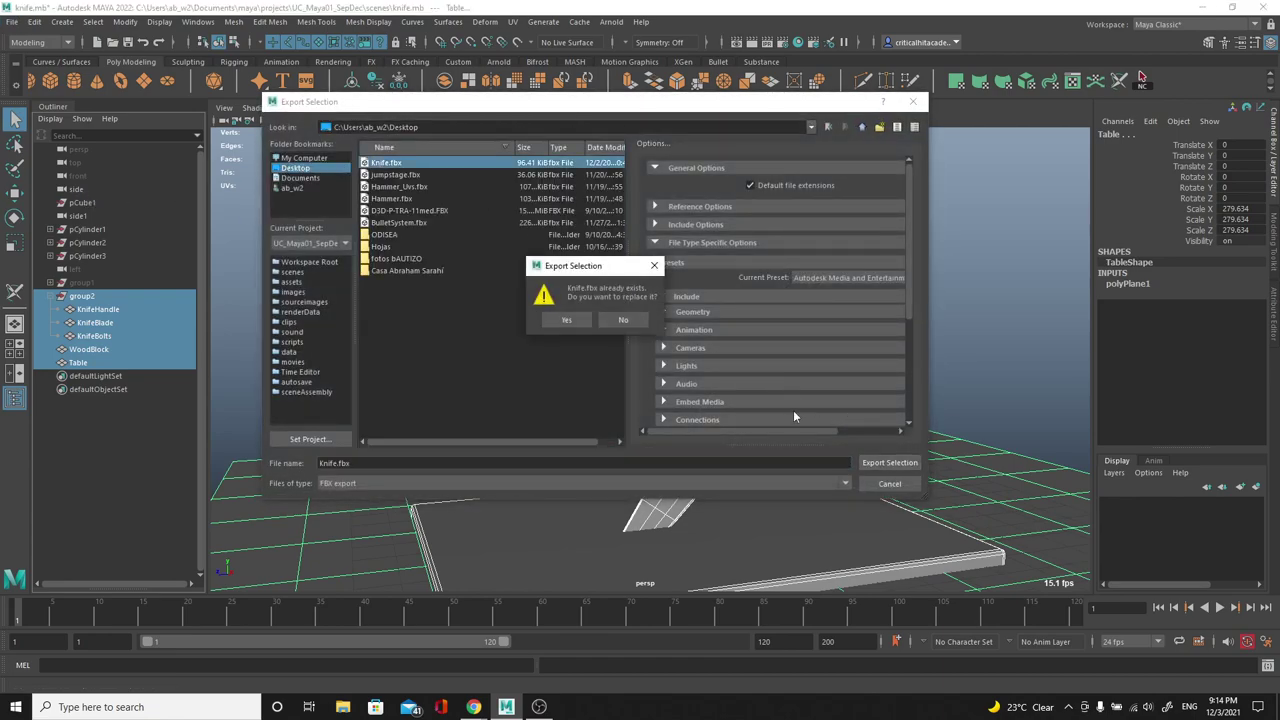
pyautogui.click(589, 321)
# Step: Launch Marmoset Toolbag
pyautogui.press('super')
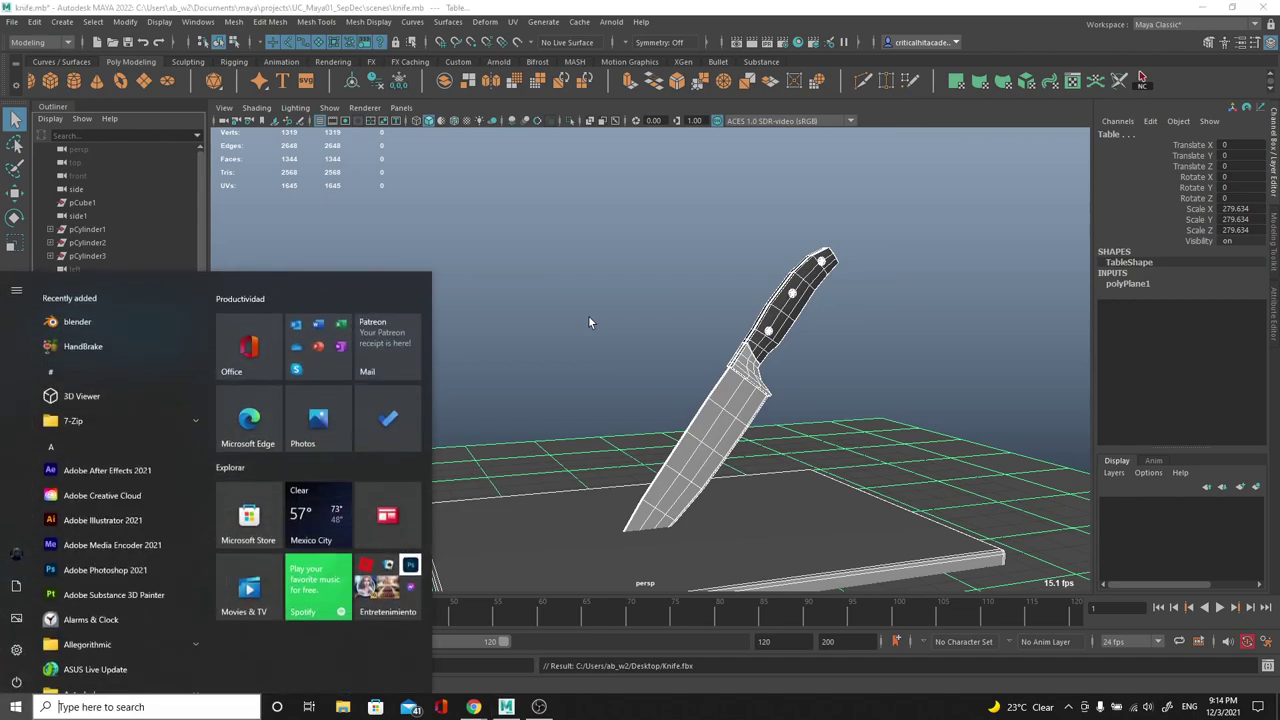
pyautogui.write('mar')
pyautogui.press('Return')
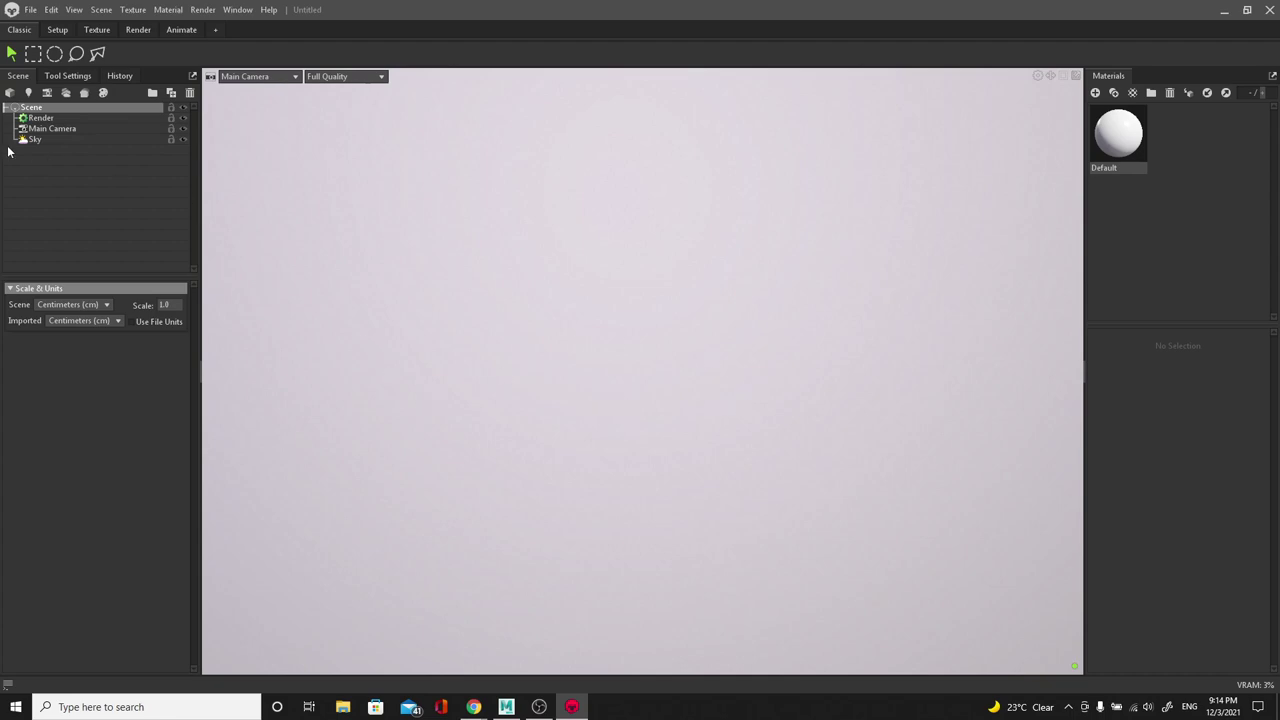
# Step: Open the recent scene kniferender.tbscene and turn off ray tracing in its Render settings
pyautogui.click(31, 10)
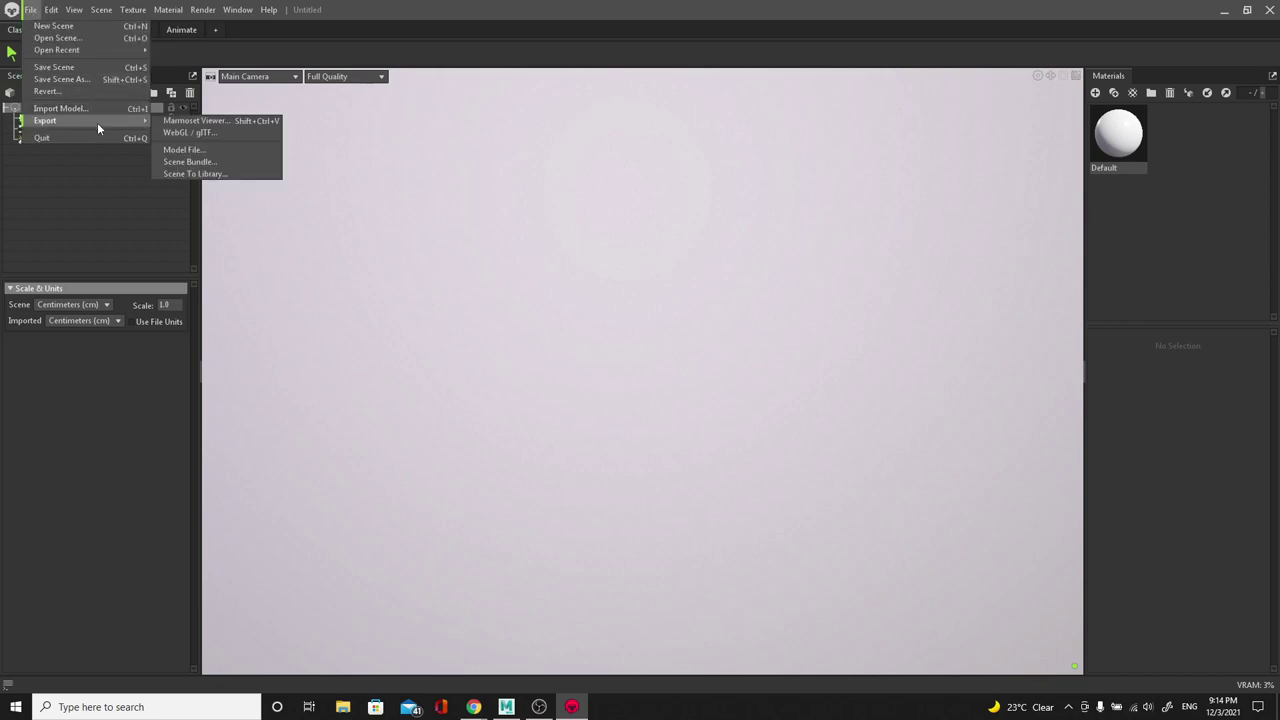
pyautogui.moveTo(120, 50)
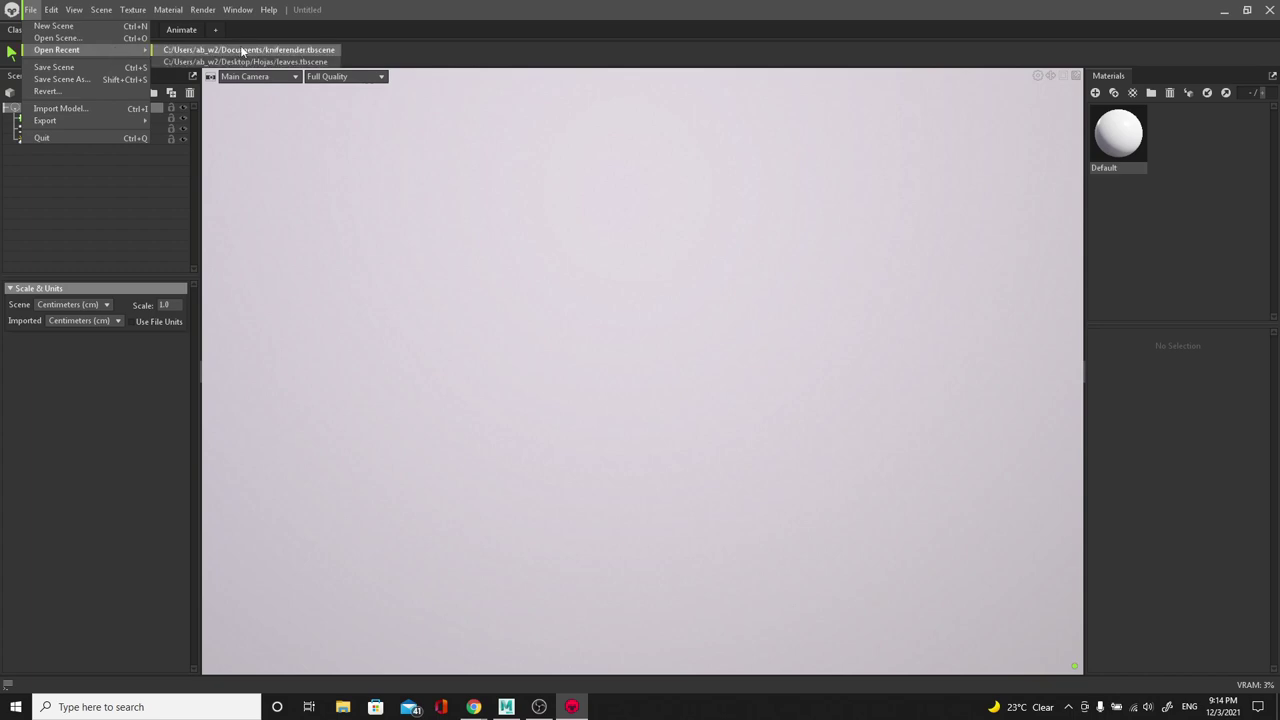
pyautogui.click(240, 47)
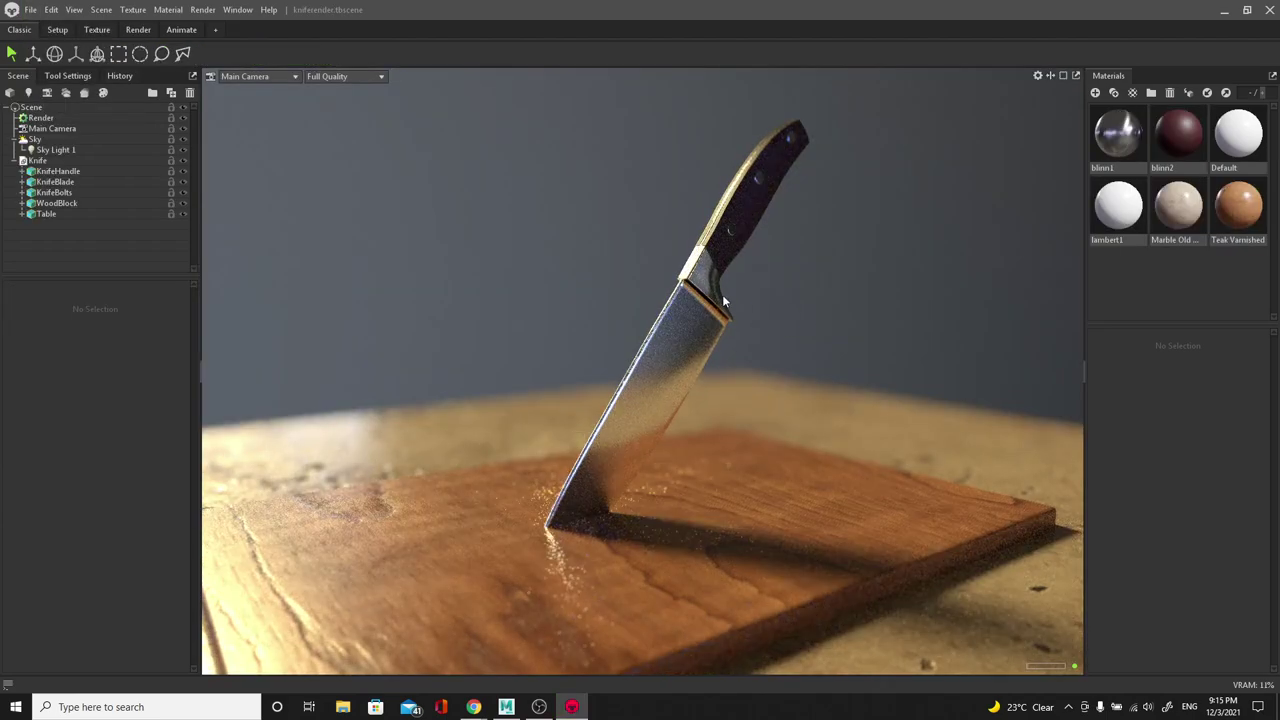
pyautogui.click(24, 117)
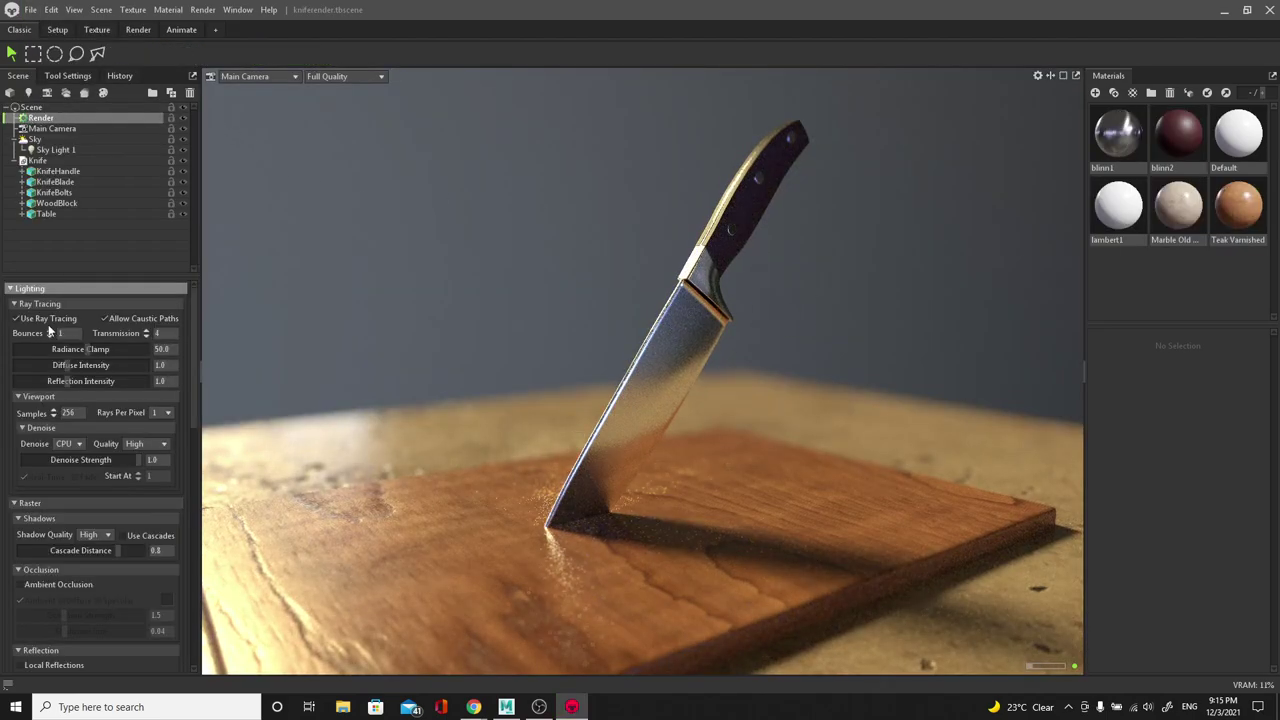
pyautogui.moveTo(537, 308)
pyautogui.keyDown('alt'); pyautogui.mouseDown()
pyautogui.moveTo(580, 309)
pyautogui.moveTo(525, 313)
pyautogui.moveTo(536, 313)
pyautogui.mouseUp(); pyautogui.keyUp('alt')
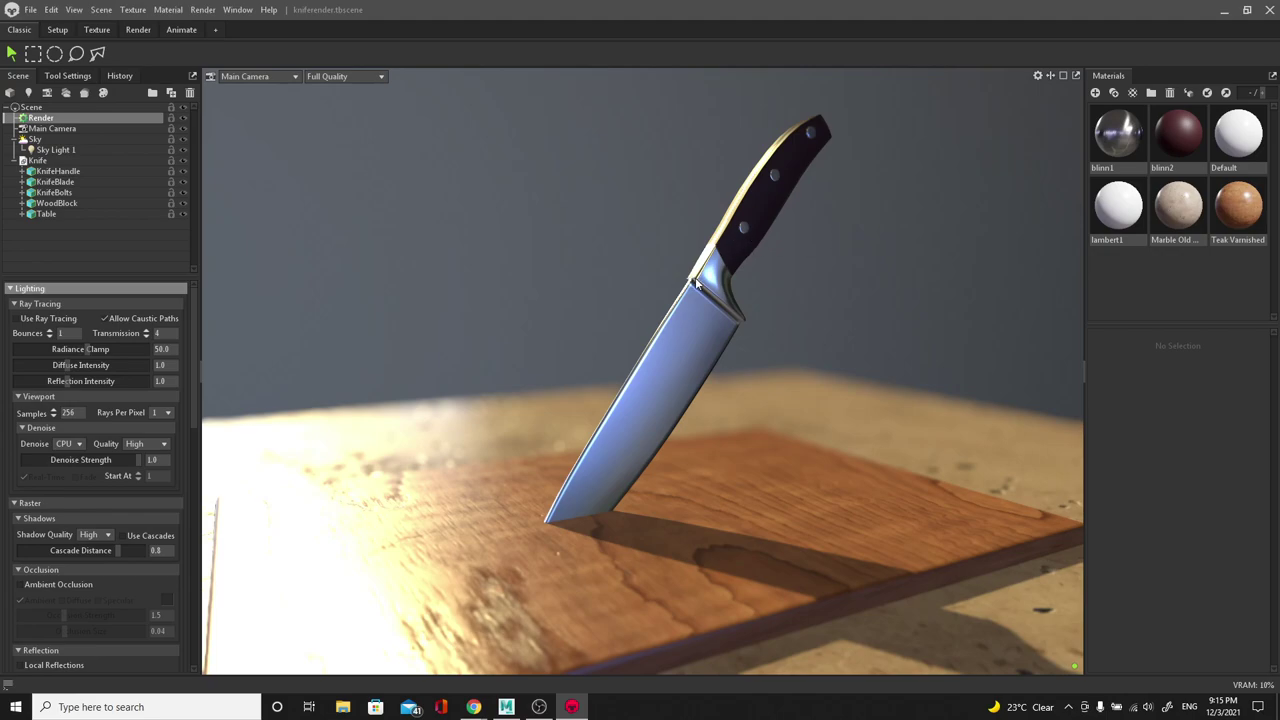
# Step: Switch to Chrome, search Google Images for "damascus steel" and look over the blade patterns
pyautogui.hotkey('alt', 'Tab')
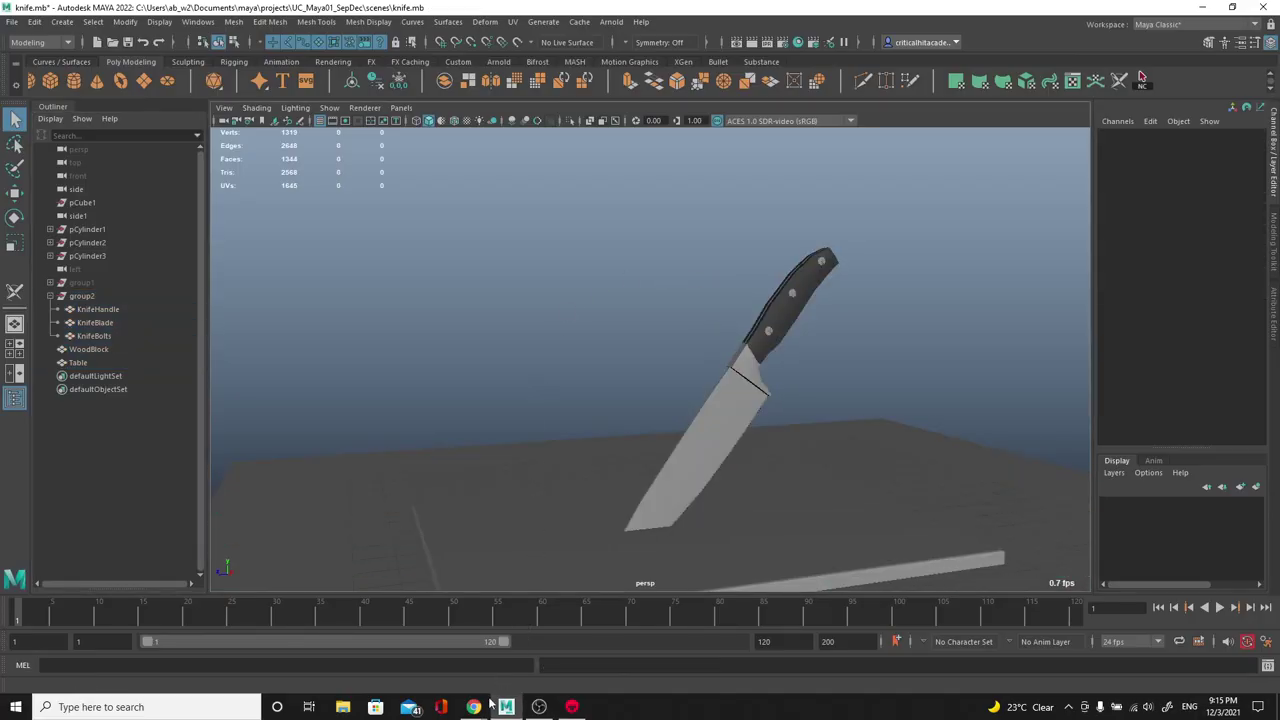
pyautogui.moveTo(473, 707)
pyautogui.click(400, 645)
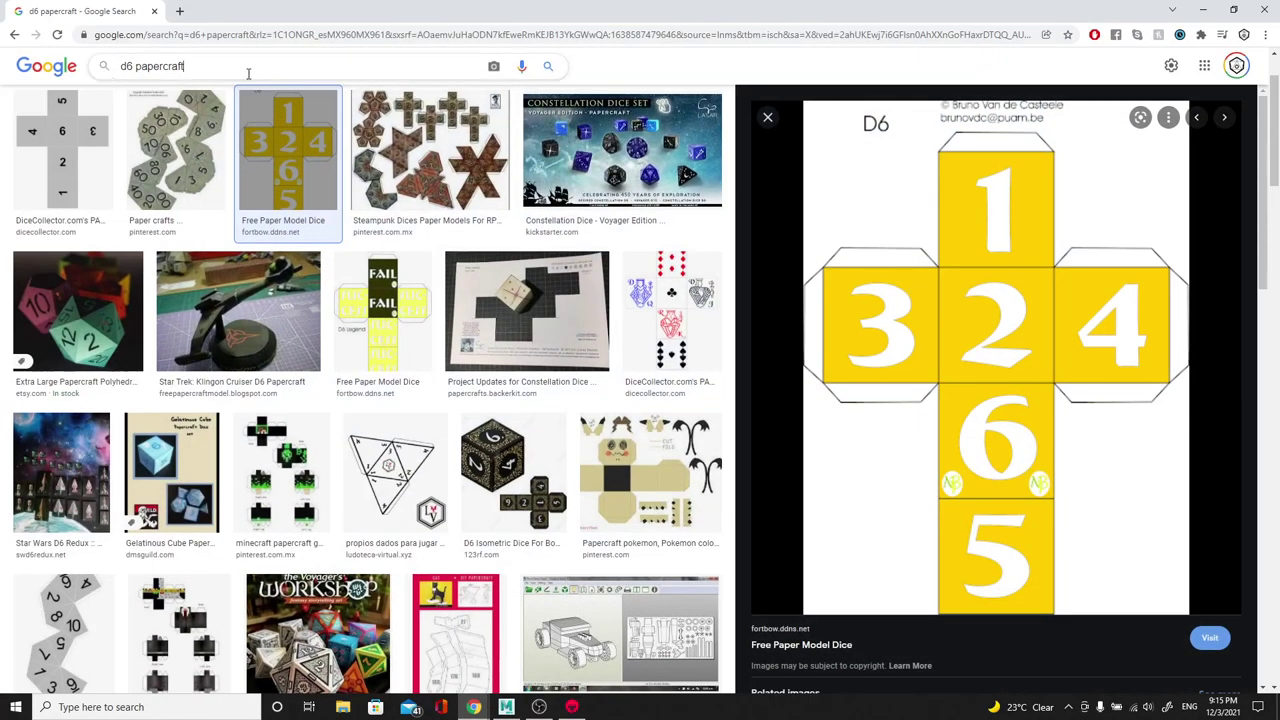
pyautogui.click(105, 66)
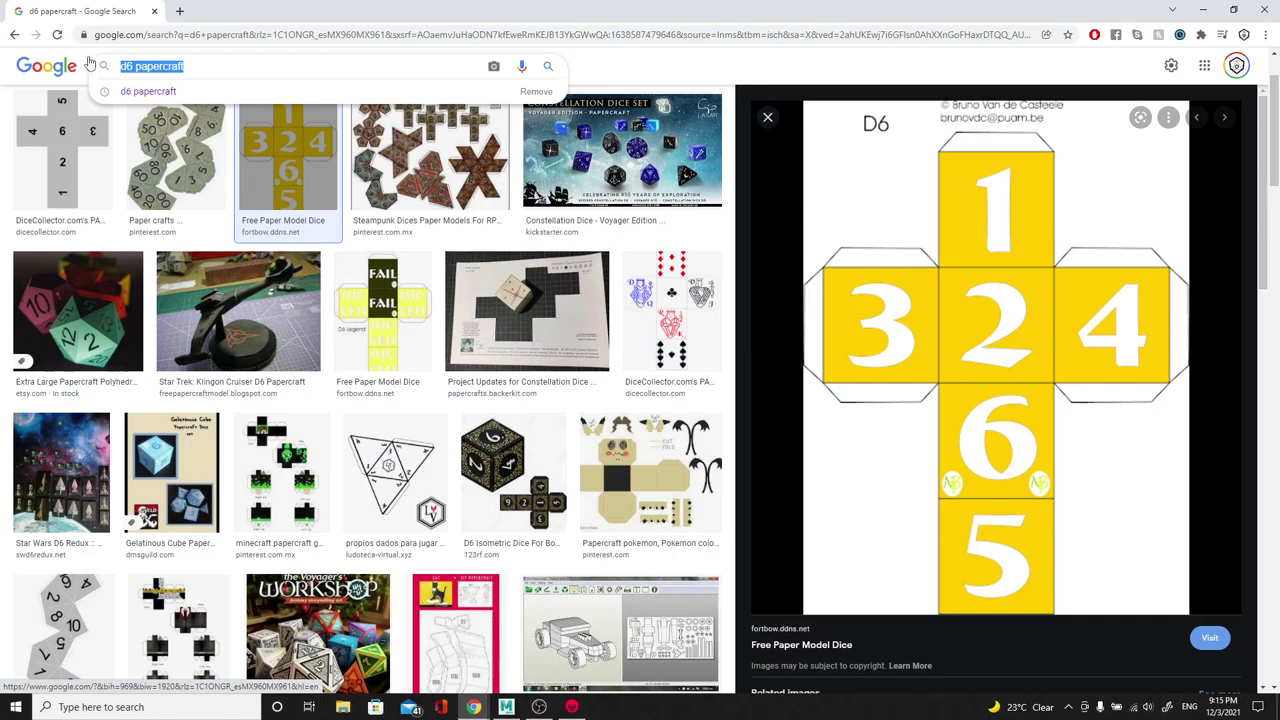
pyautogui.write('damascu')
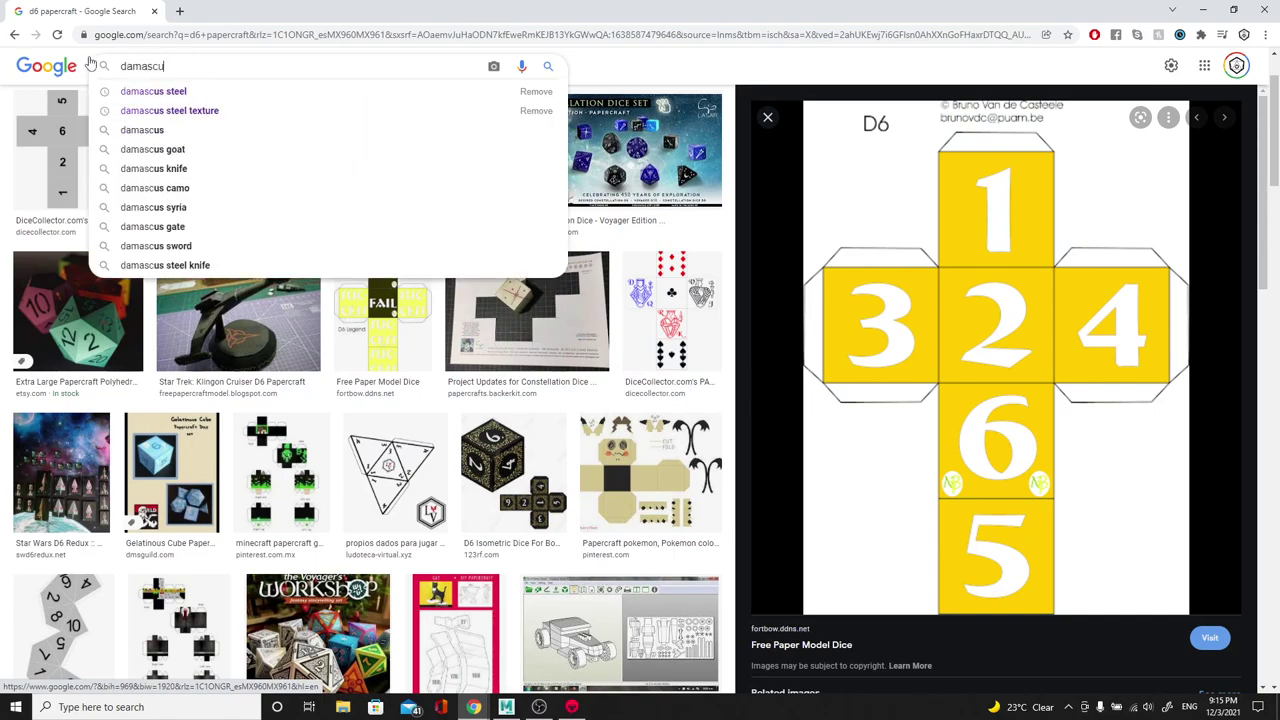
pyautogui.write('s')
pyautogui.press('Down')
pyautogui.press('Return')
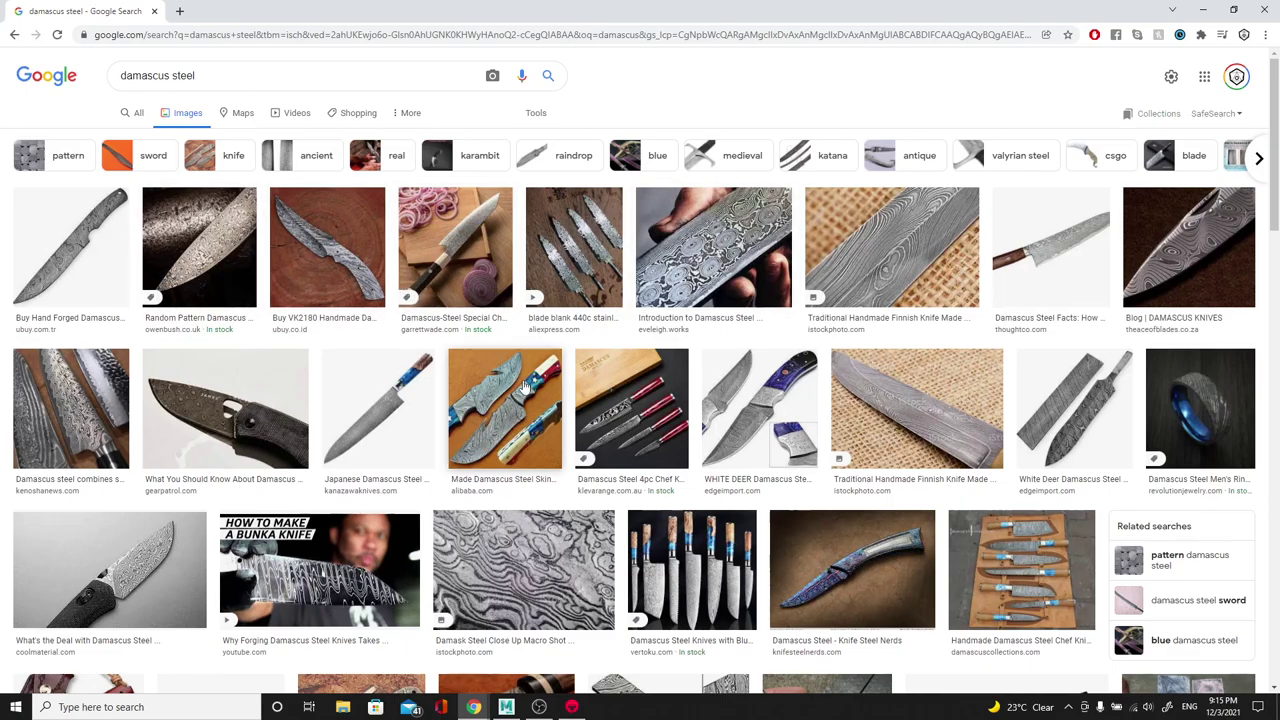
pyautogui.scroll(-3, 715, 407)
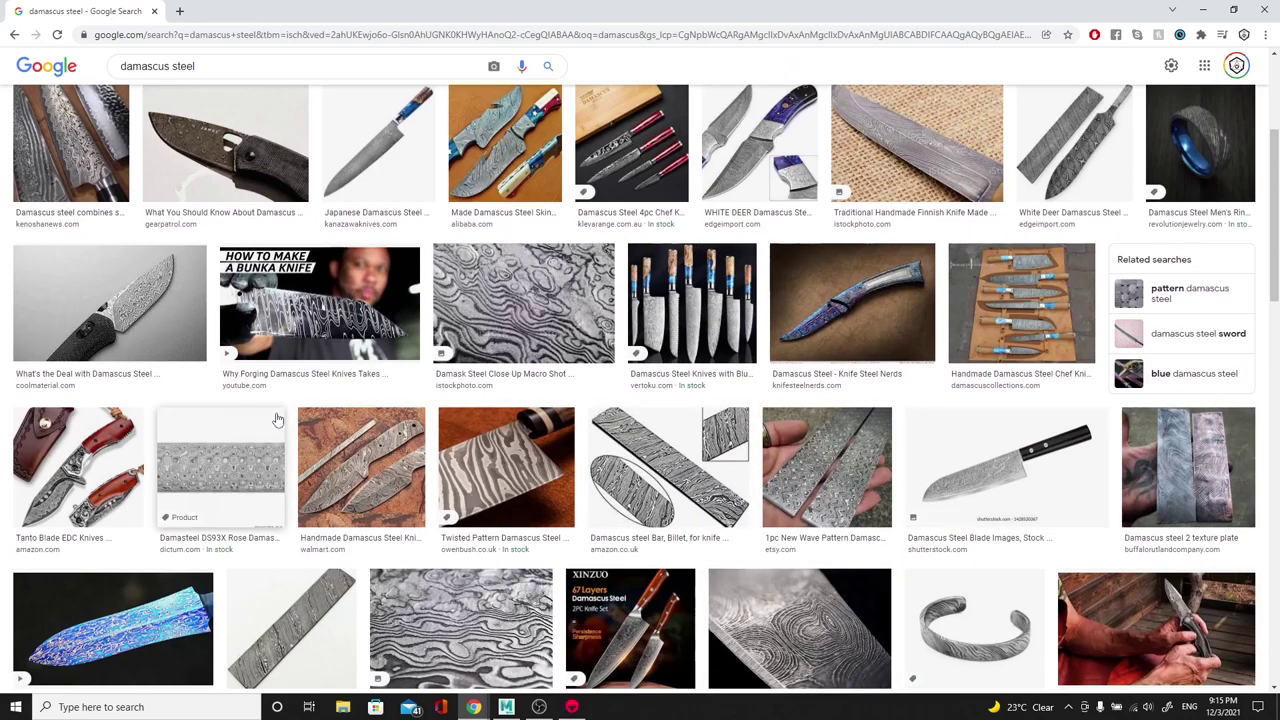
pyautogui.scroll(3, 278, 420)
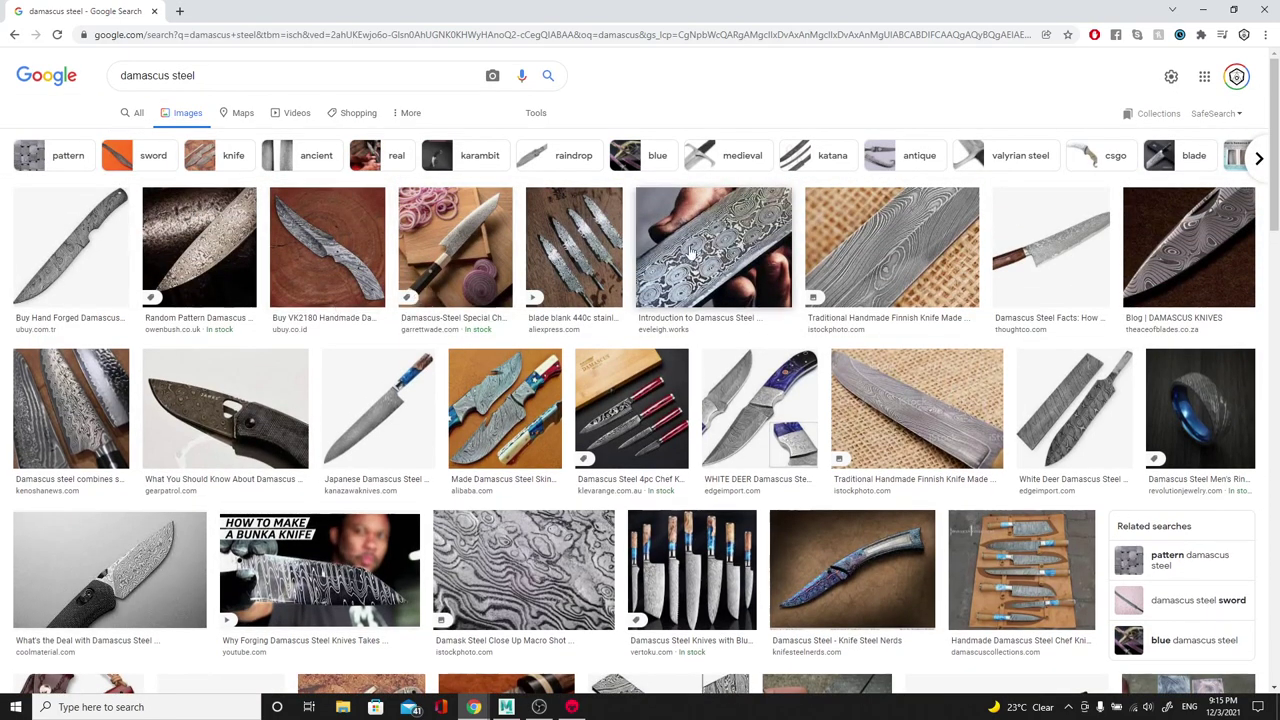
# Step: Refine the image search to "damascus steel texture"
pyautogui.click(265, 71)
pyautogui.write('textur')
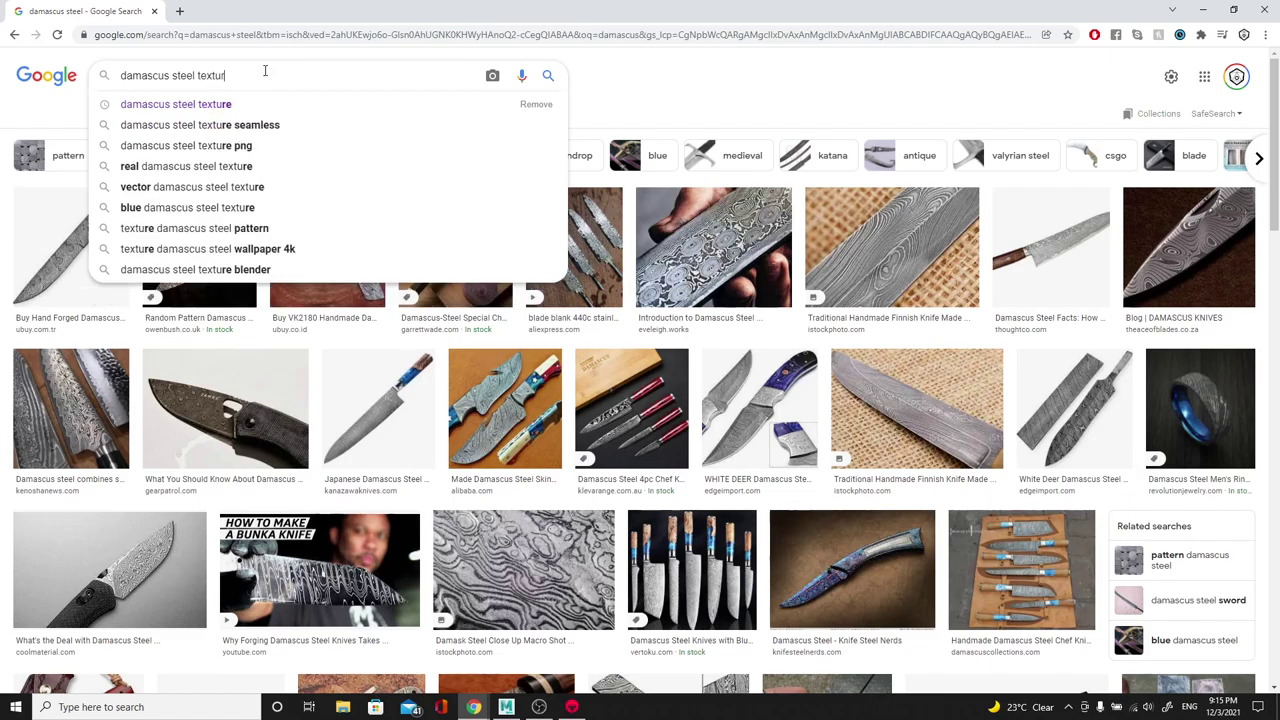
pyautogui.write('e')
pyautogui.press('Return')
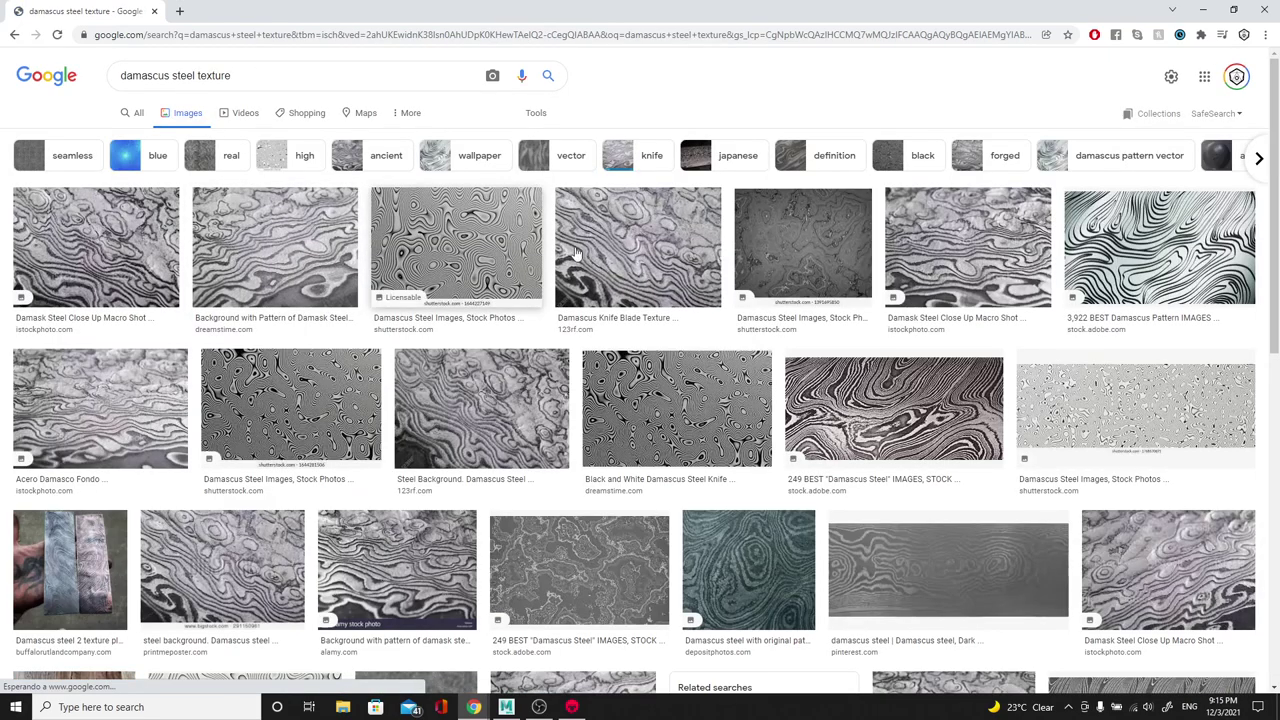
# Step: Preview several damascus texture images and open the grey Adobe Stock pattern from the related images
pyautogui.click(108, 280)
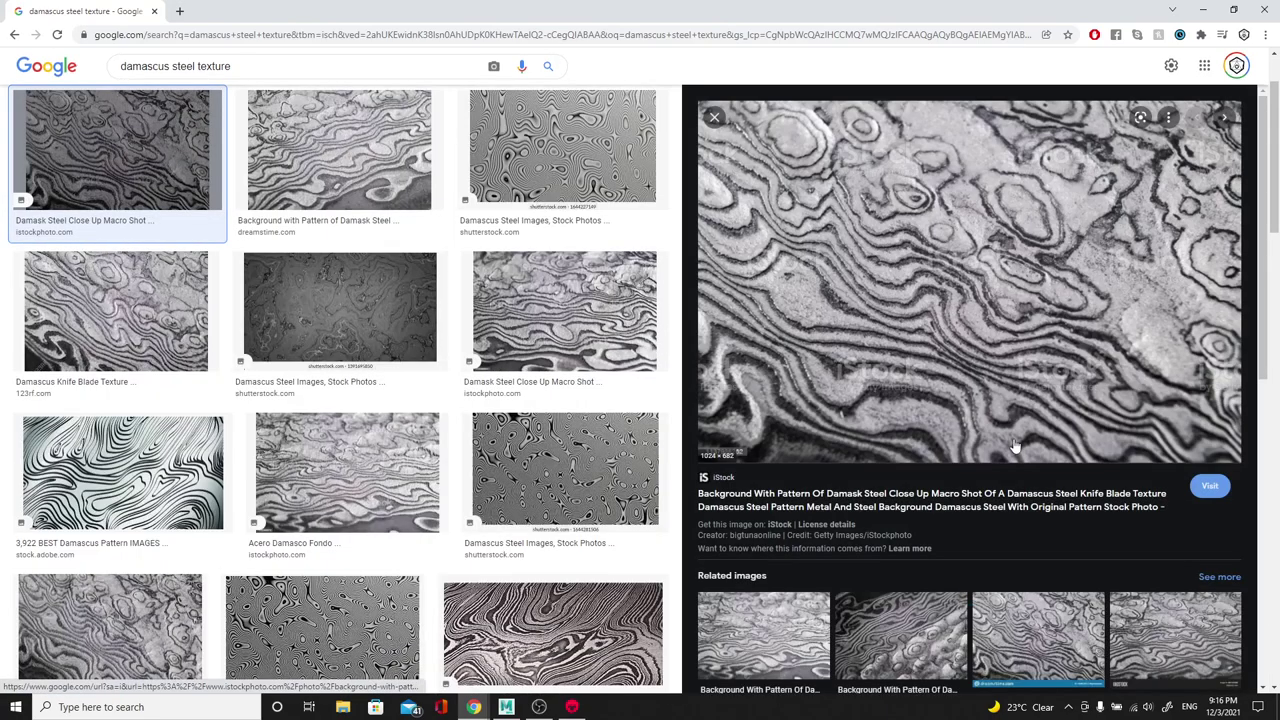
pyautogui.scroll(1, 480, 355)
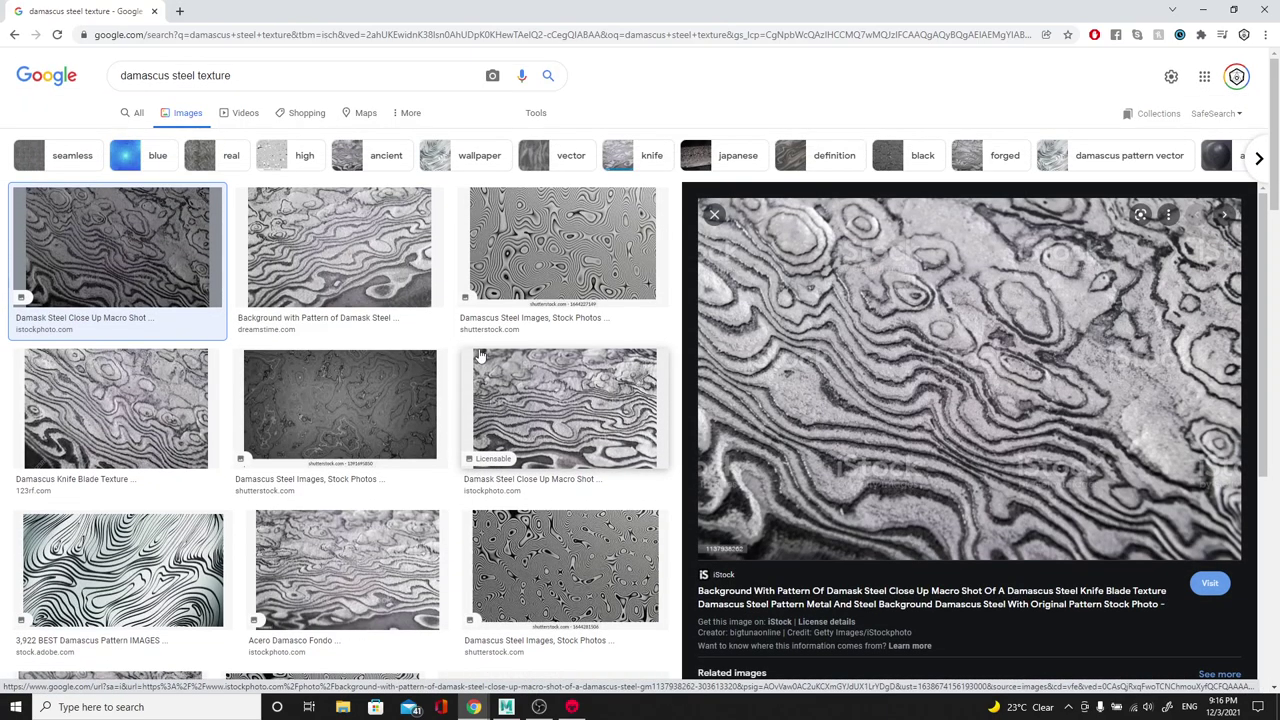
pyautogui.scroll(-3, 432, 400)
pyautogui.scroll(1, 432, 400)
pyautogui.click(371, 214)
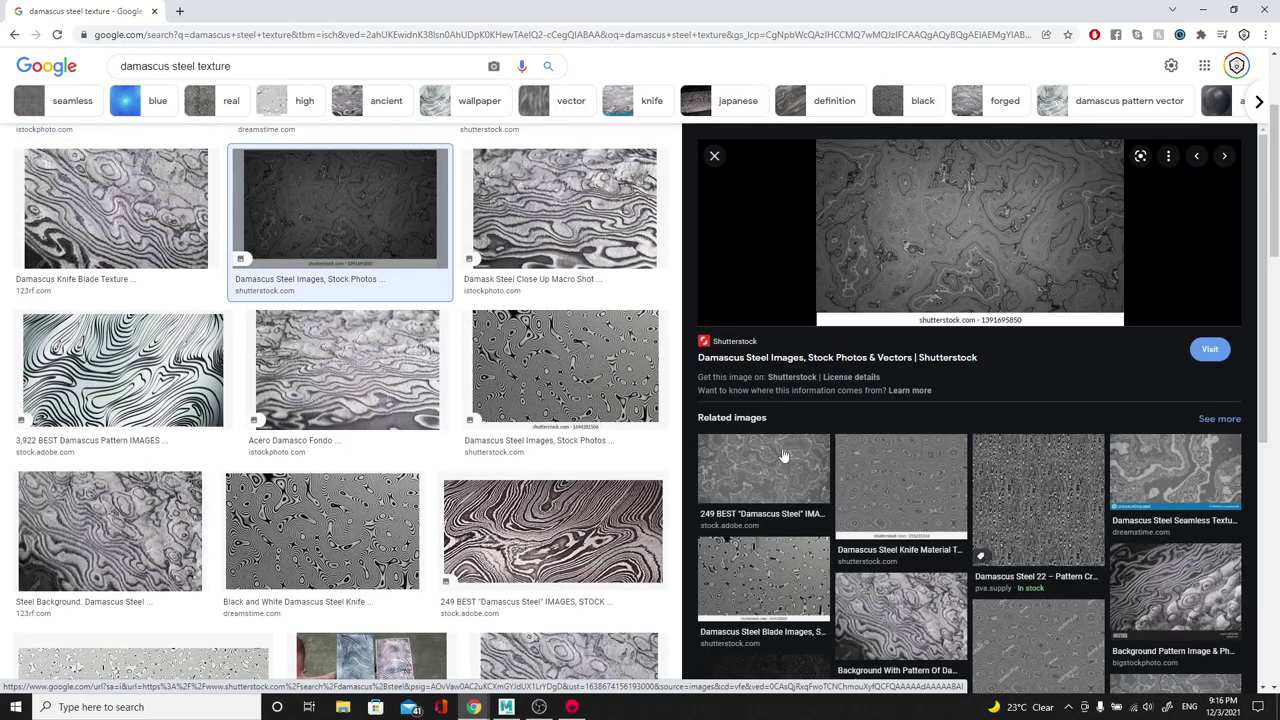
pyautogui.click(790, 465)
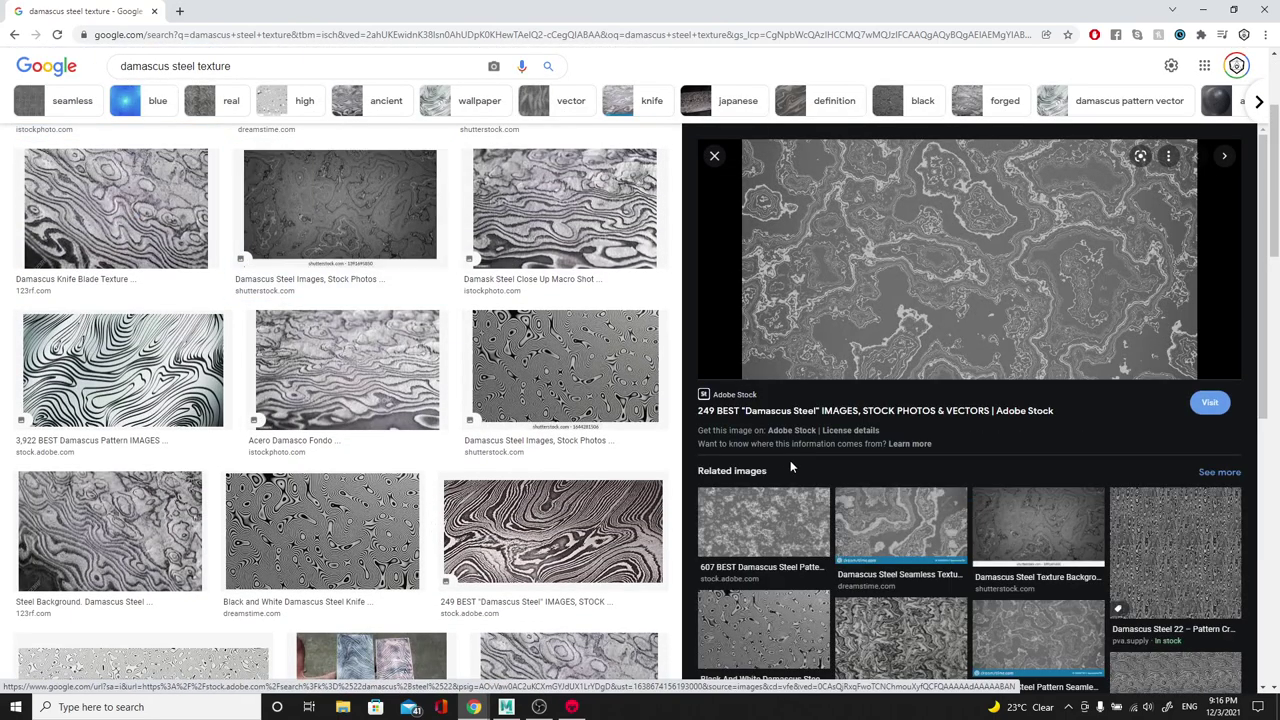
# Step: Save the previewed damascus image as damascussteel in the sourceimages folder of the default Maya project
pyautogui.rightClick(900, 236)
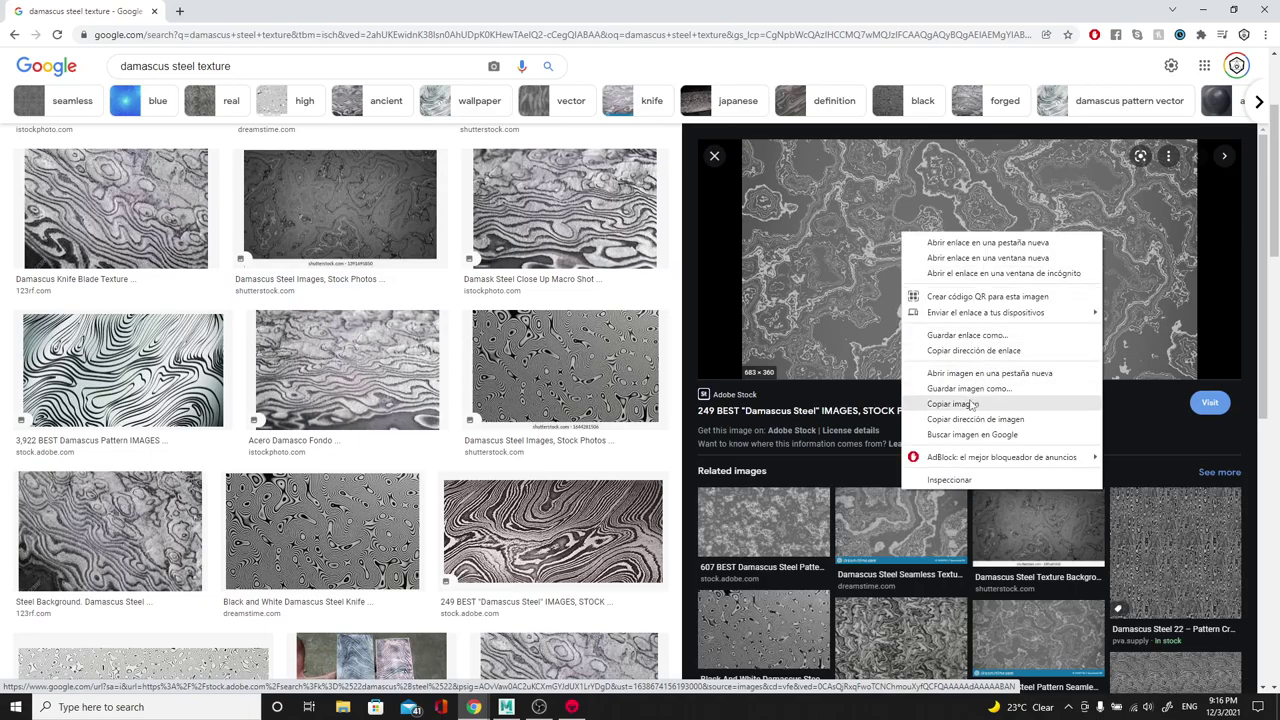
pyautogui.click(968, 388)
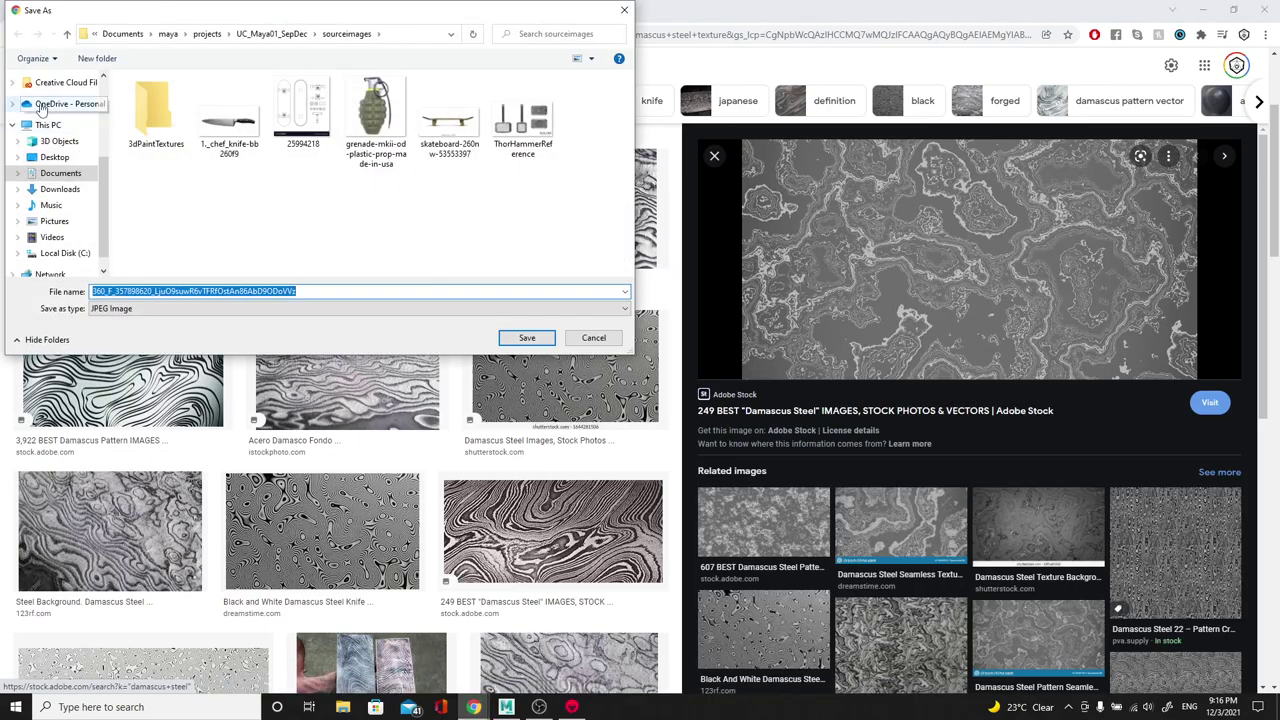
pyautogui.click(207, 33)
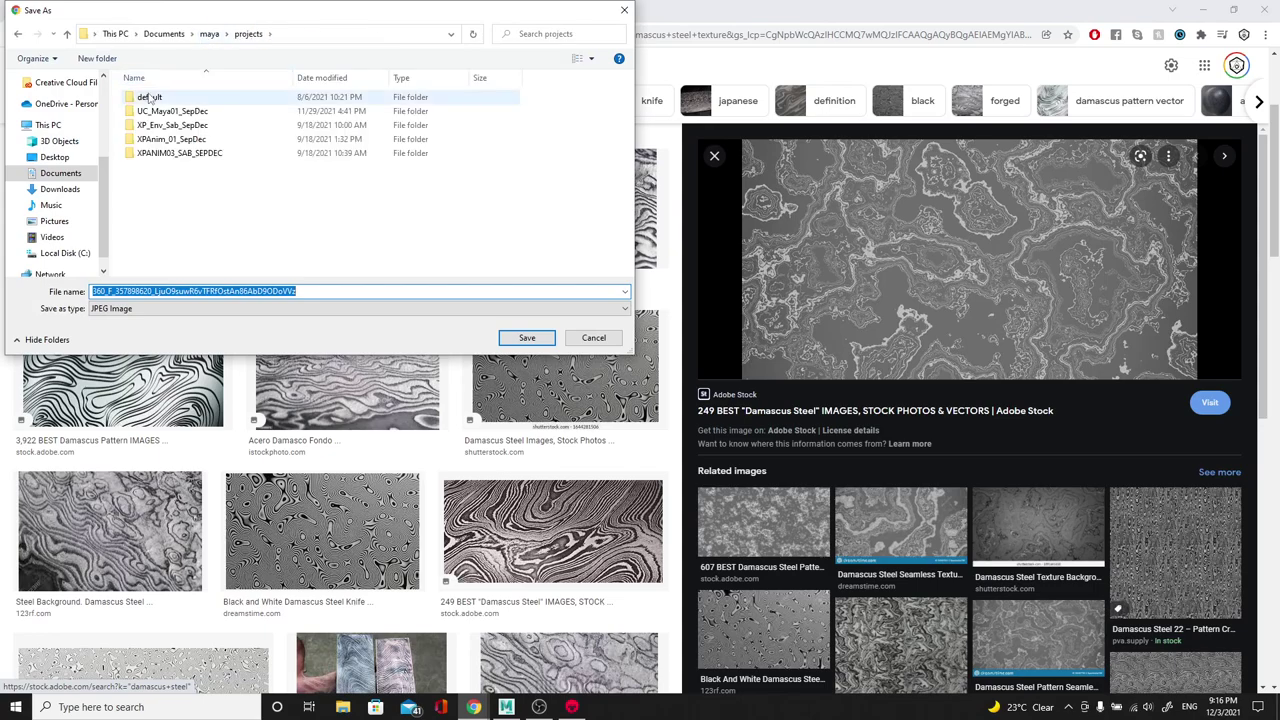
pyautogui.doubleClick(150, 97)
pyautogui.doubleClick(165, 252)
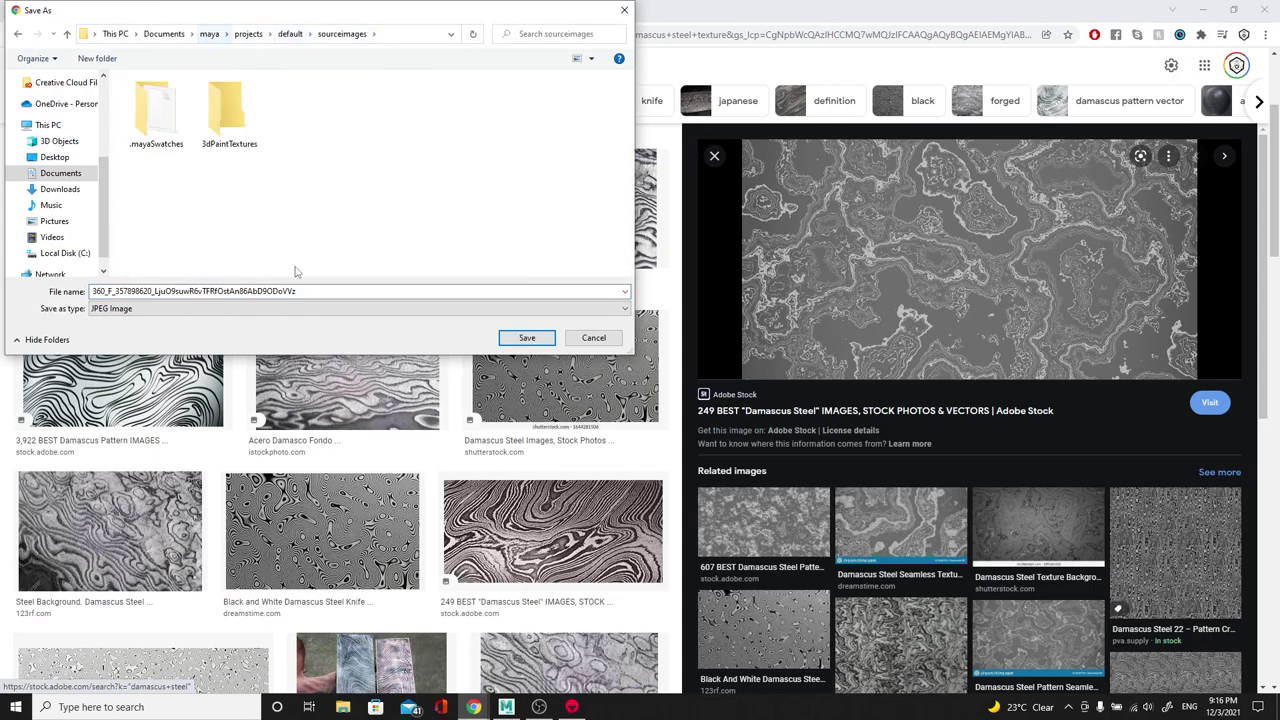
pyautogui.click(349, 291)
pyautogui.hotkey('ctrl', 'a')
pyautogui.write('dma')
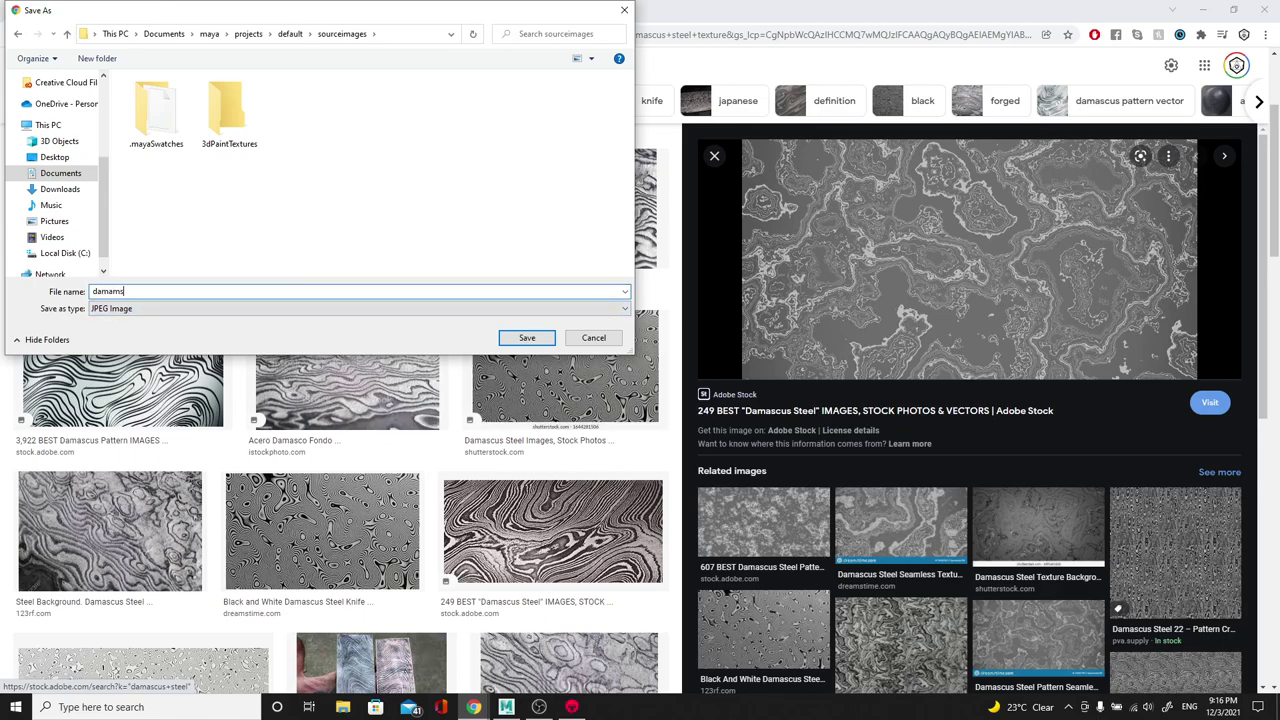
pyautogui.write('ascussteel')
pyautogui.press('Return')
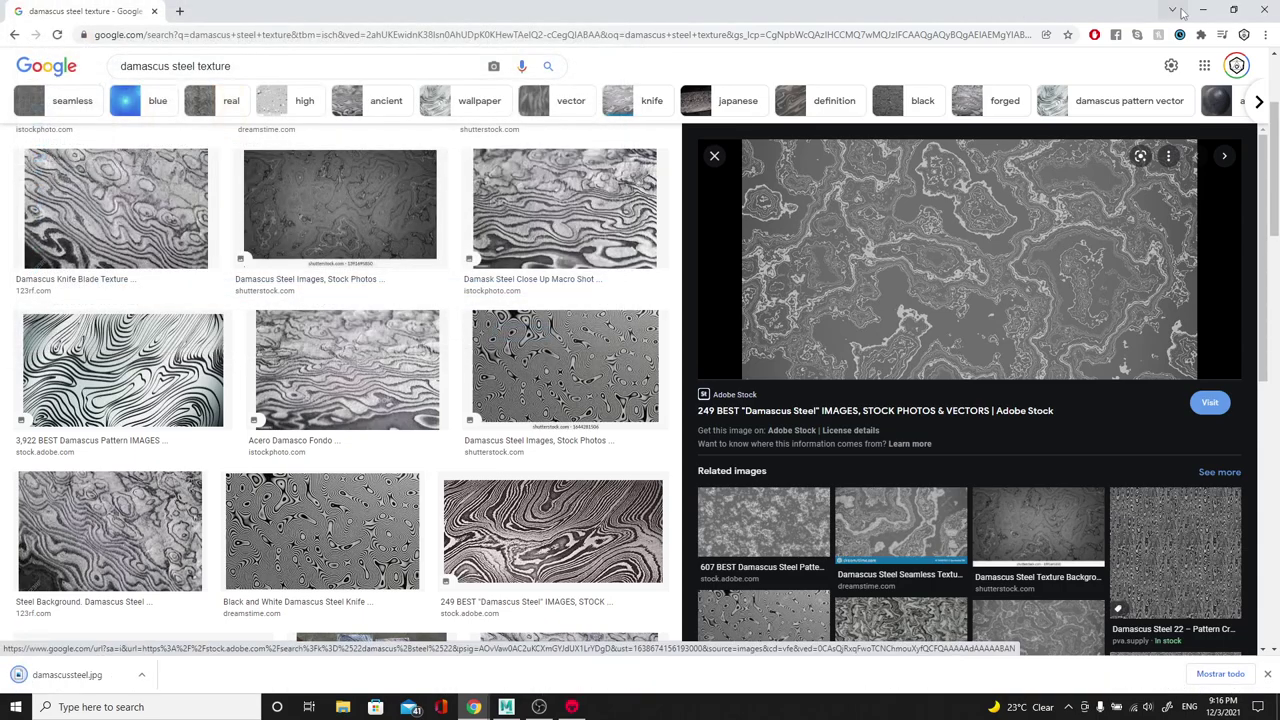
# Step: Switch to Marmoset Toolbag and load damascussteel from the default project's sourceimages folder as the blinn1 material's albedo map
pyautogui.click(1200, 12)
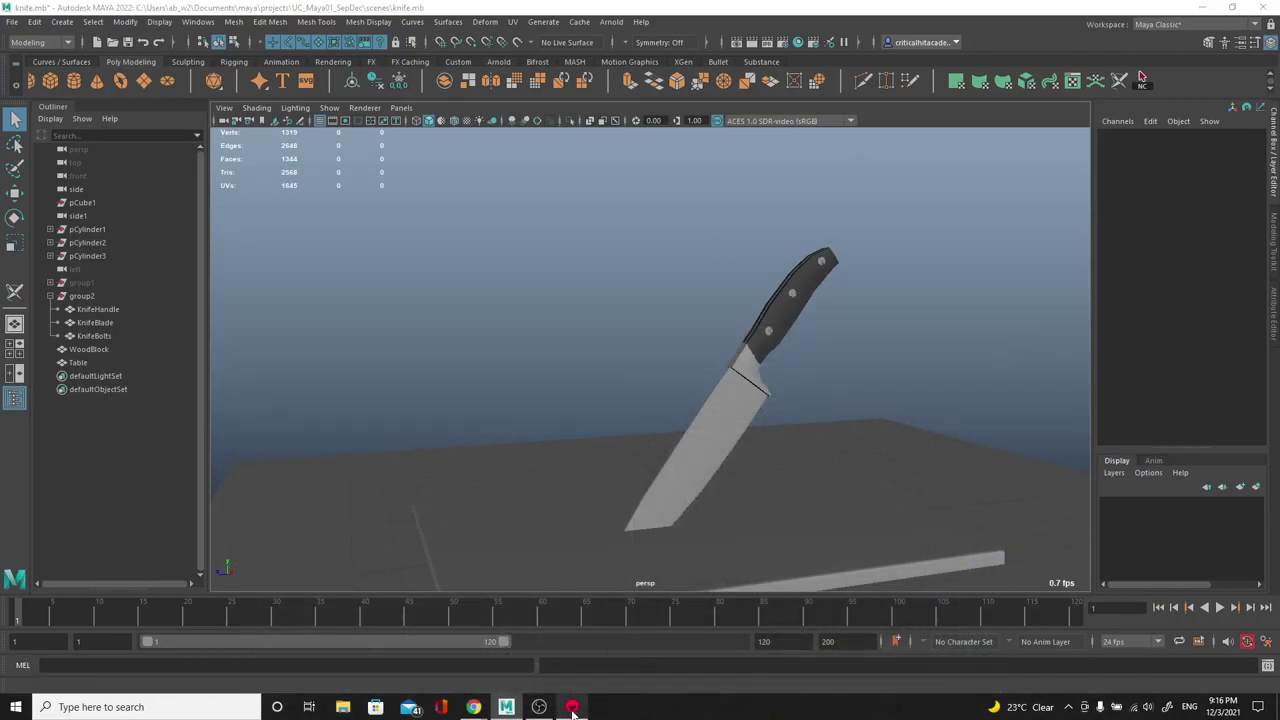
pyautogui.click(571, 707)
pyautogui.click(1118, 135)
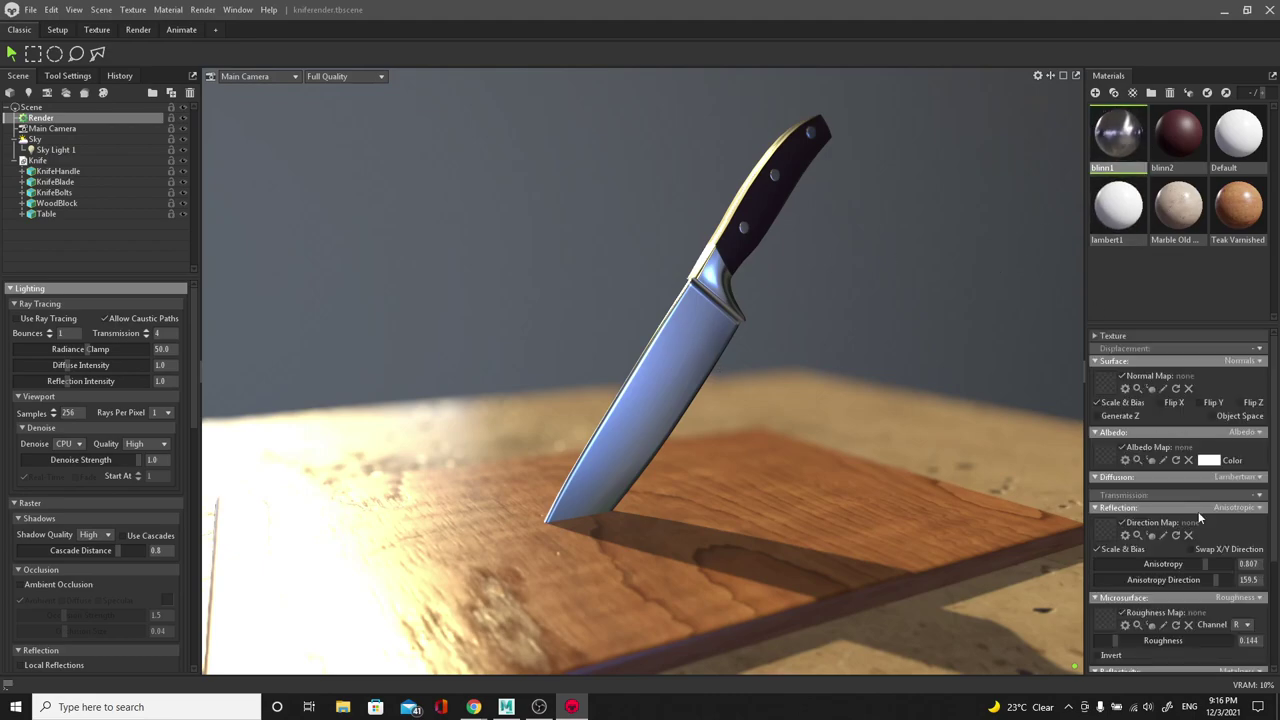
pyautogui.click(1108, 455)
pyautogui.scroll(2, 55, 120)
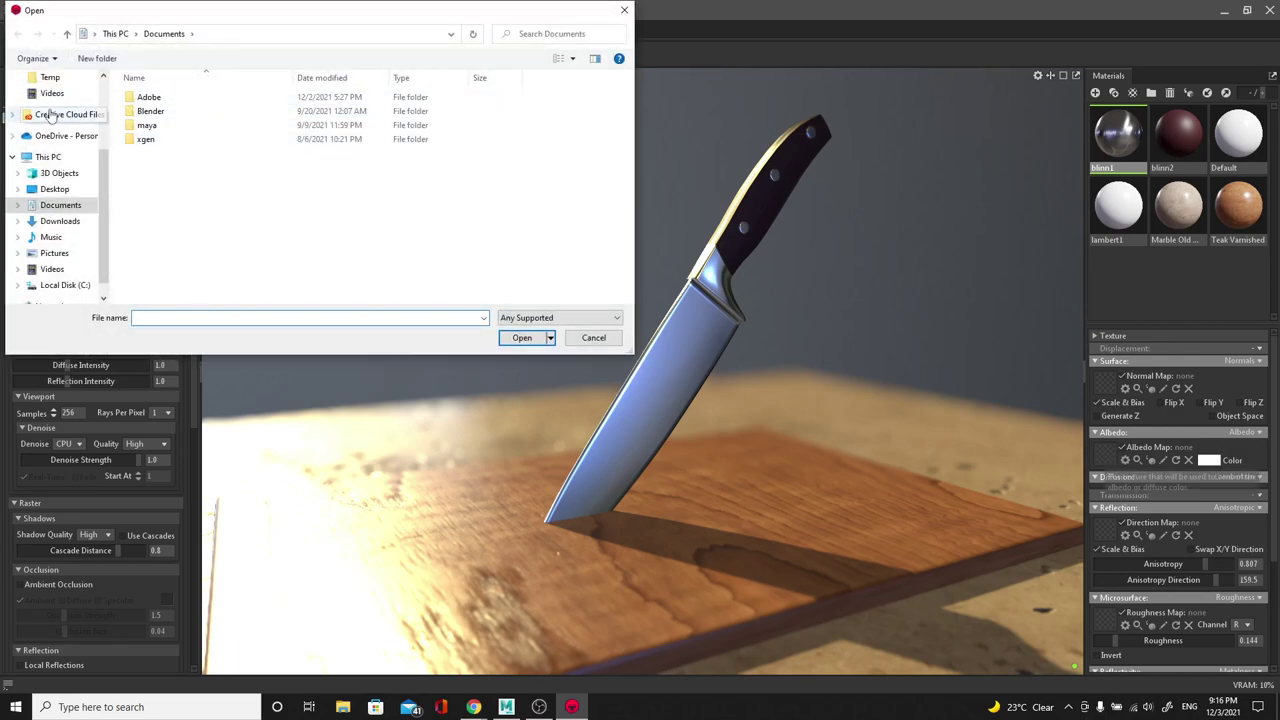
pyautogui.doubleClick(147, 125)
pyautogui.doubleClick(152, 125)
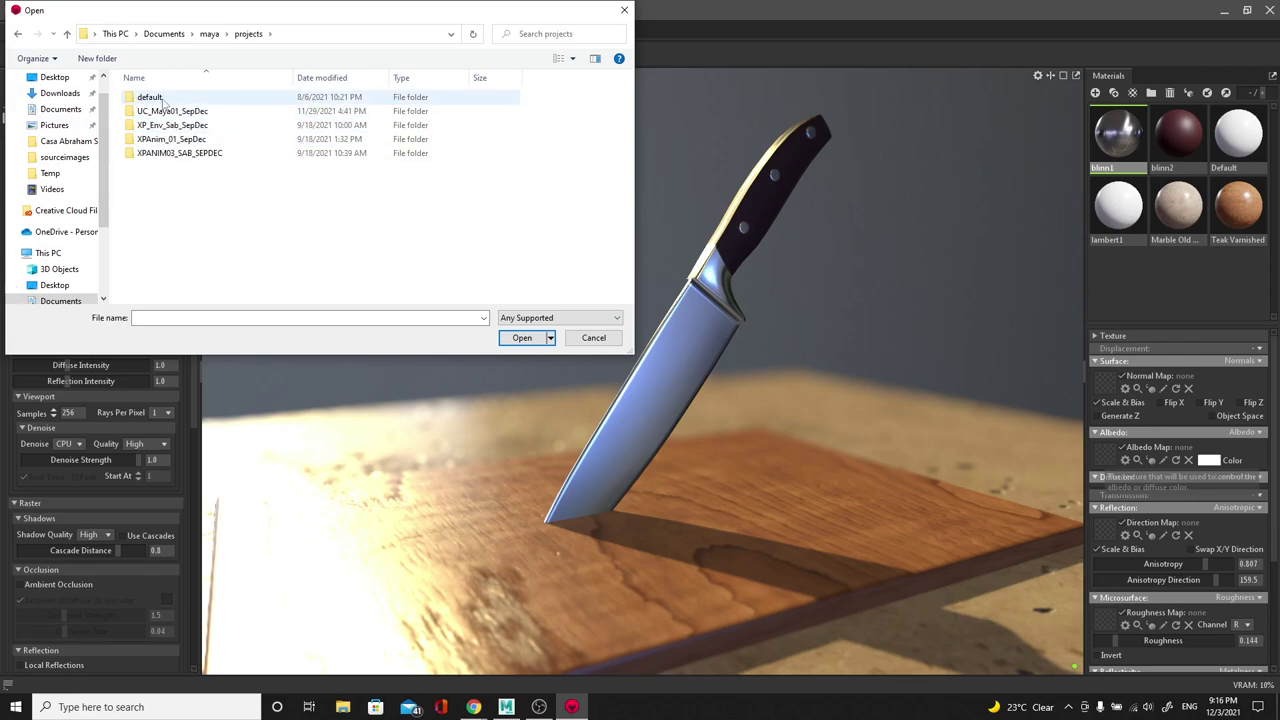
pyautogui.doubleClick(158, 98)
pyautogui.doubleClick(158, 265)
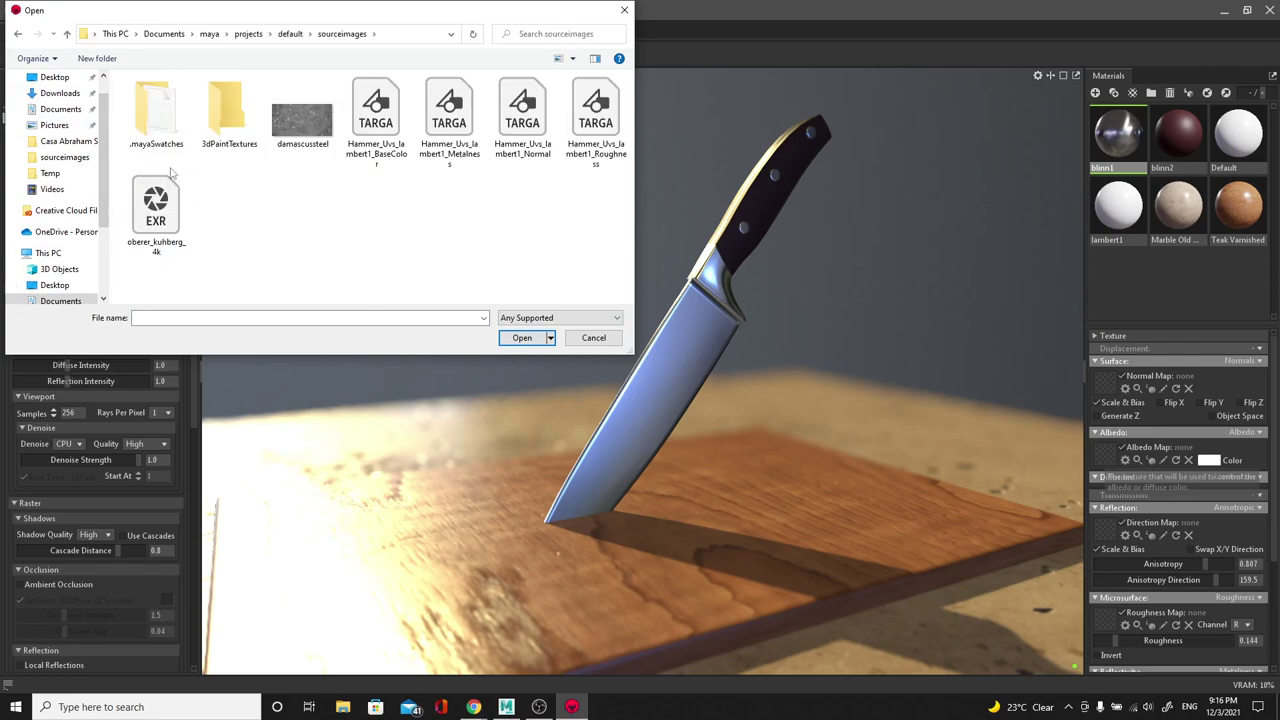
pyautogui.click(298, 108)
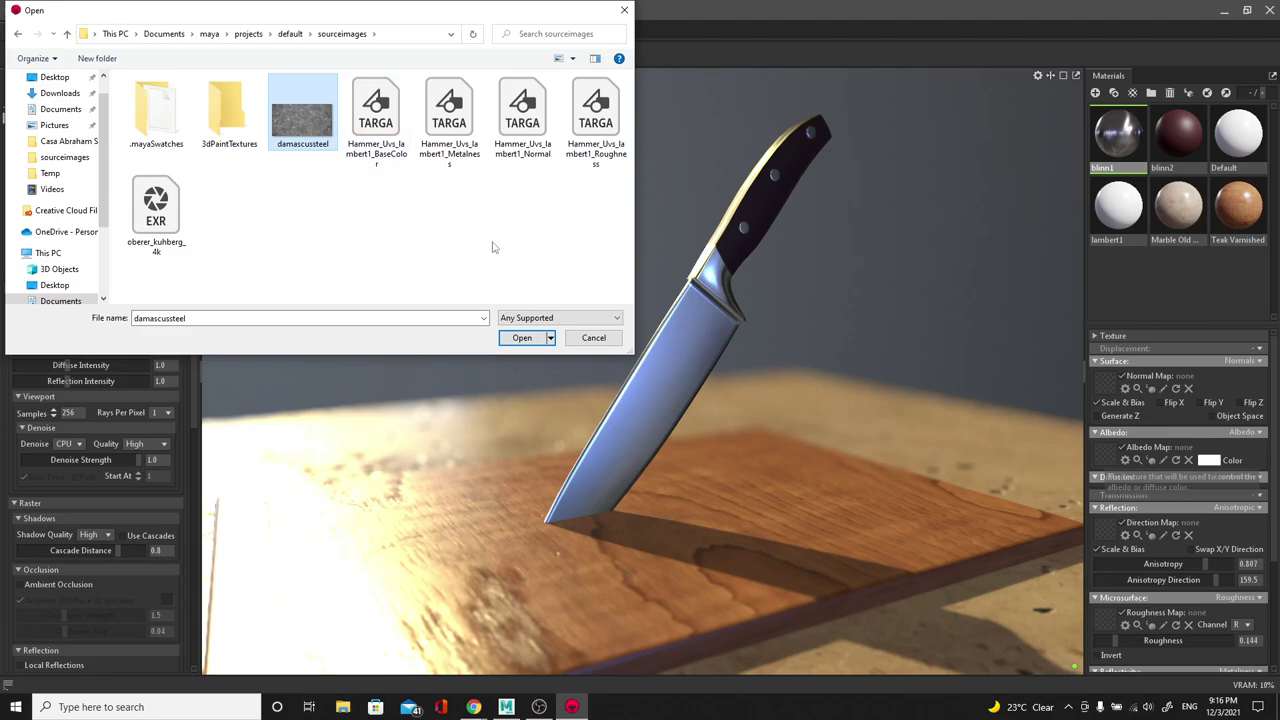
pyautogui.click(540, 339)
pyautogui.keyDown('alt'); pyautogui.moveTo(744, 383); pyautogui.dragTo(697, 294, button='middle'); pyautogui.keyUp('alt')
pyautogui.keyDown('alt'); pyautogui.moveTo(697, 294); pyautogui.dragTo(679, 325, button='right'); pyautogui.keyUp('alt')
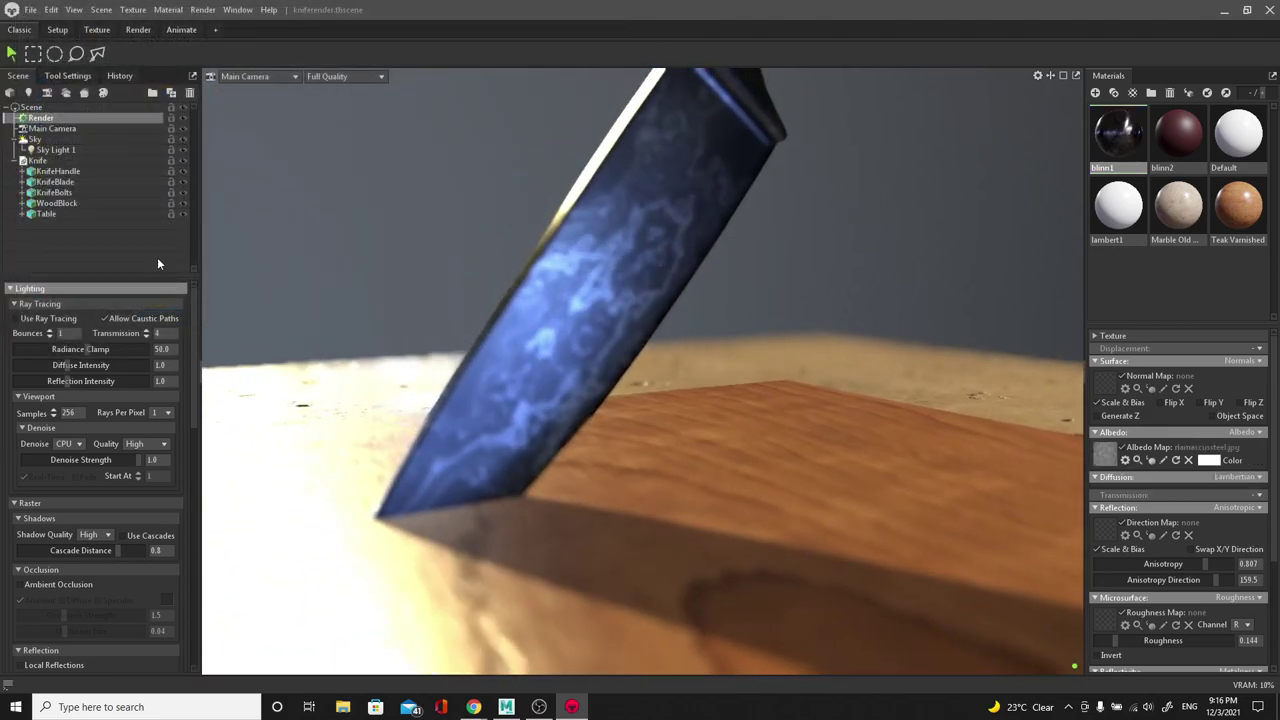
# Step: Turn off depth of field in the Main Camera's focus settings and inspect the blade texture up close
pyautogui.click(52, 128)
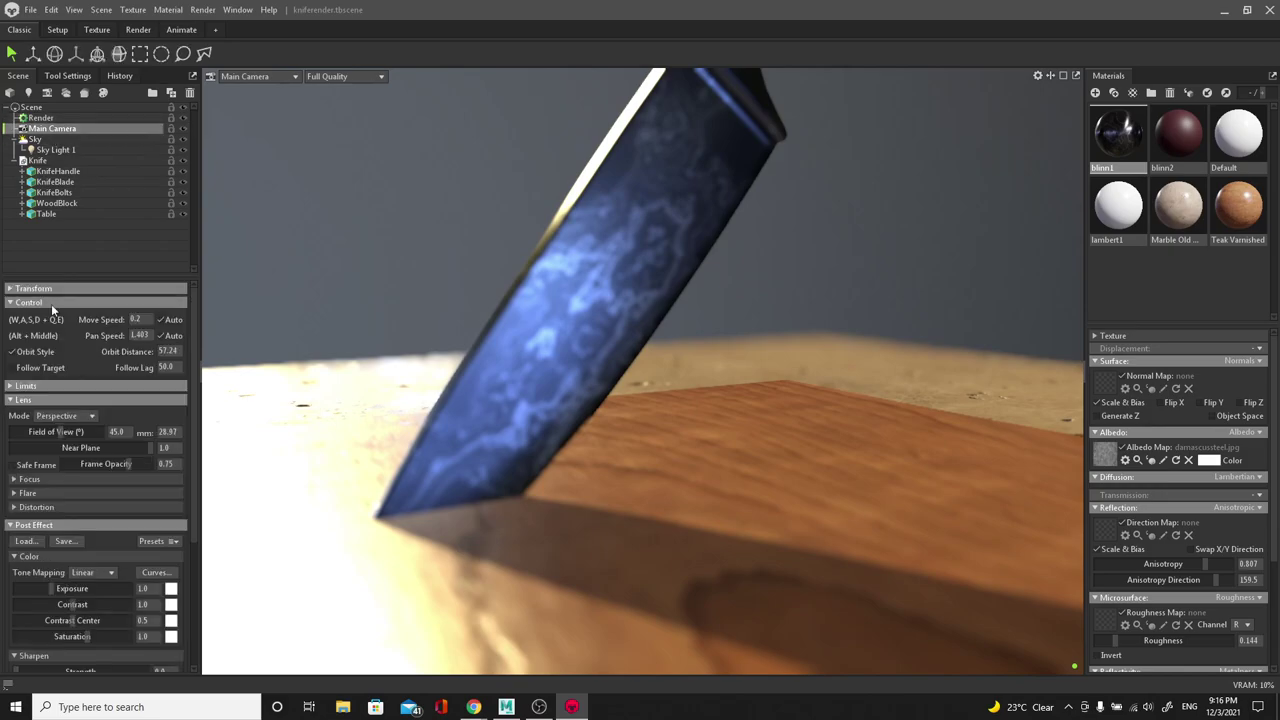
pyautogui.click(30, 479)
pyautogui.scroll(5, 682, 302)
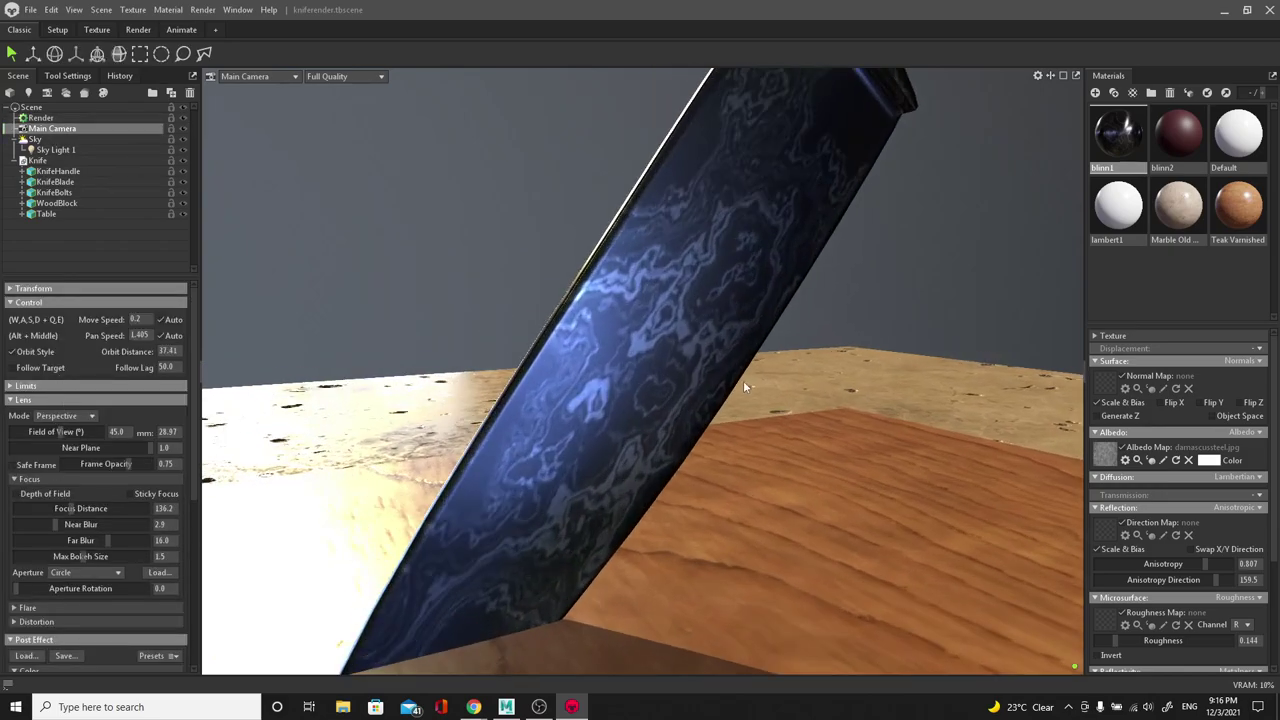
pyautogui.keyDown('alt'); pyautogui.moveTo(743, 381); pyautogui.dragTo(994, 489, button='right'); pyautogui.keyUp('alt')
pyautogui.scroll(-3, 609, 325)
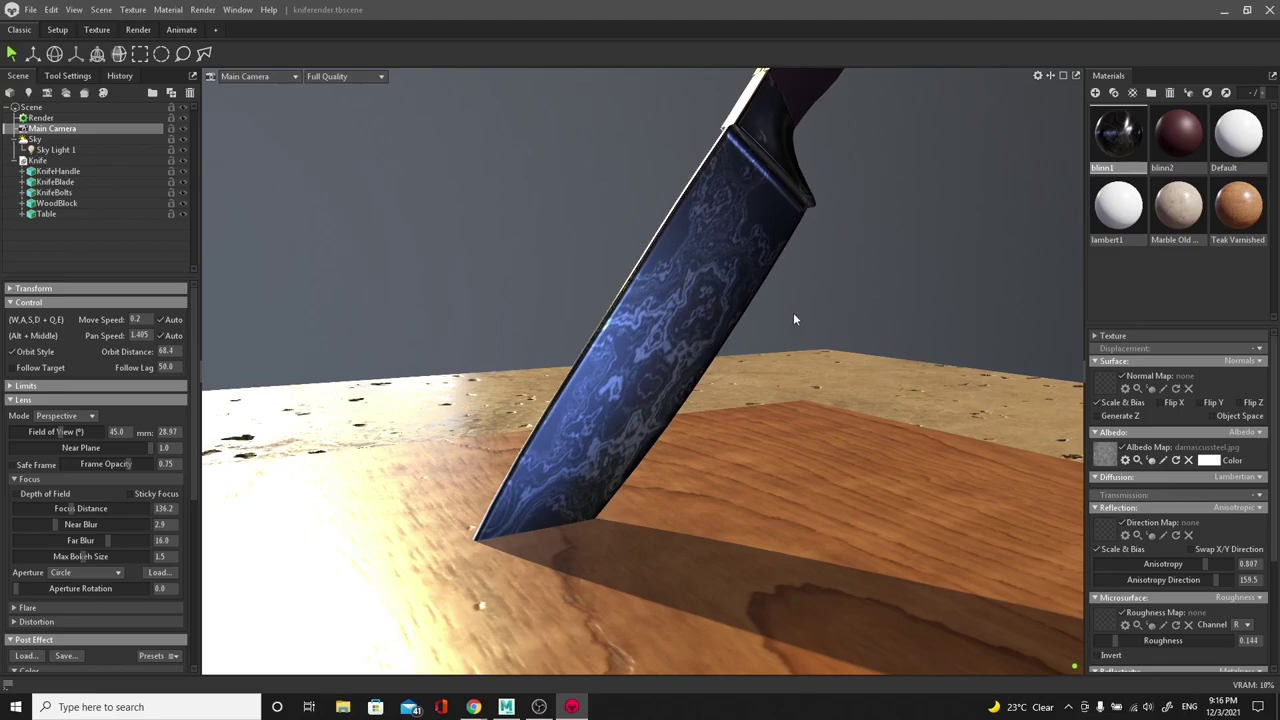
pyautogui.keyDown('alt'); pyautogui.moveTo(703, 281); pyautogui.dragTo(738, 393, button='right'); pyautogui.keyUp('alt')
pyautogui.keyDown('alt'); pyautogui.moveTo(738, 393); pyautogui.dragTo(648, 367); pyautogui.keyUp('alt')
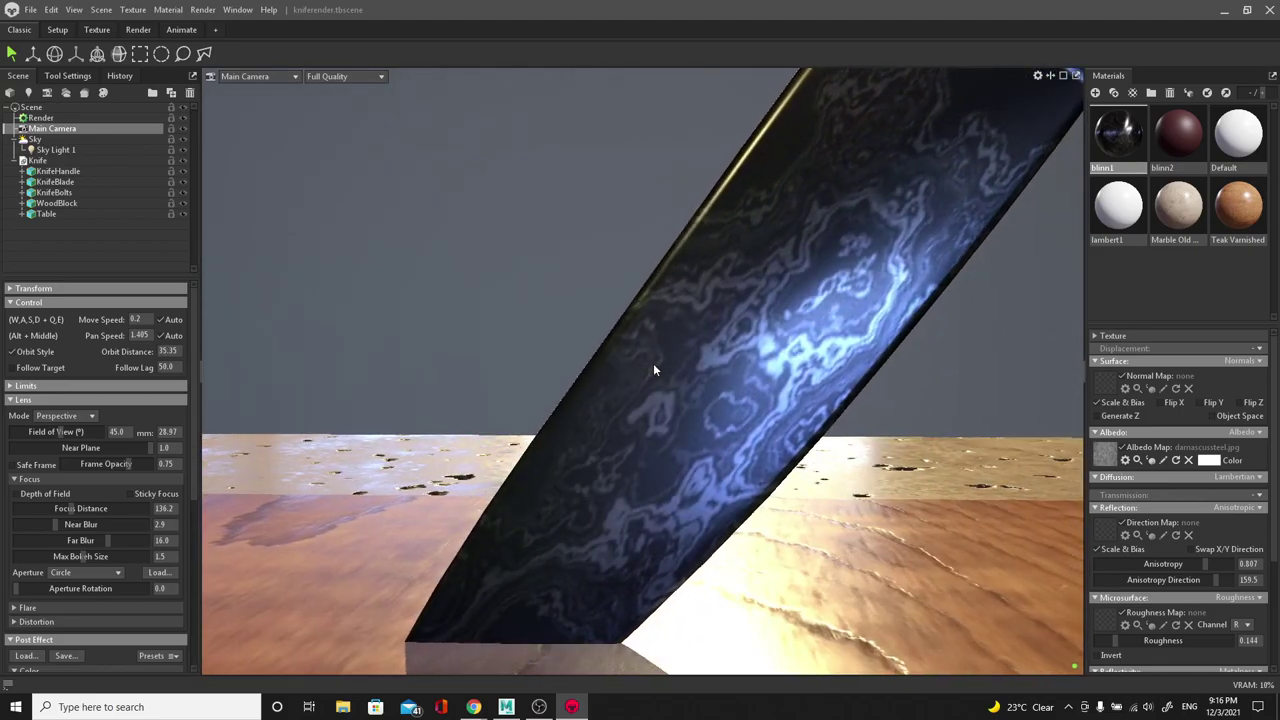
# Step: Check the source damascus image in Chrome and return to Marmoset Toolbag
pyautogui.hotkey('alt', 'Tab')
pyautogui.hotkey('alt', 'Tab')
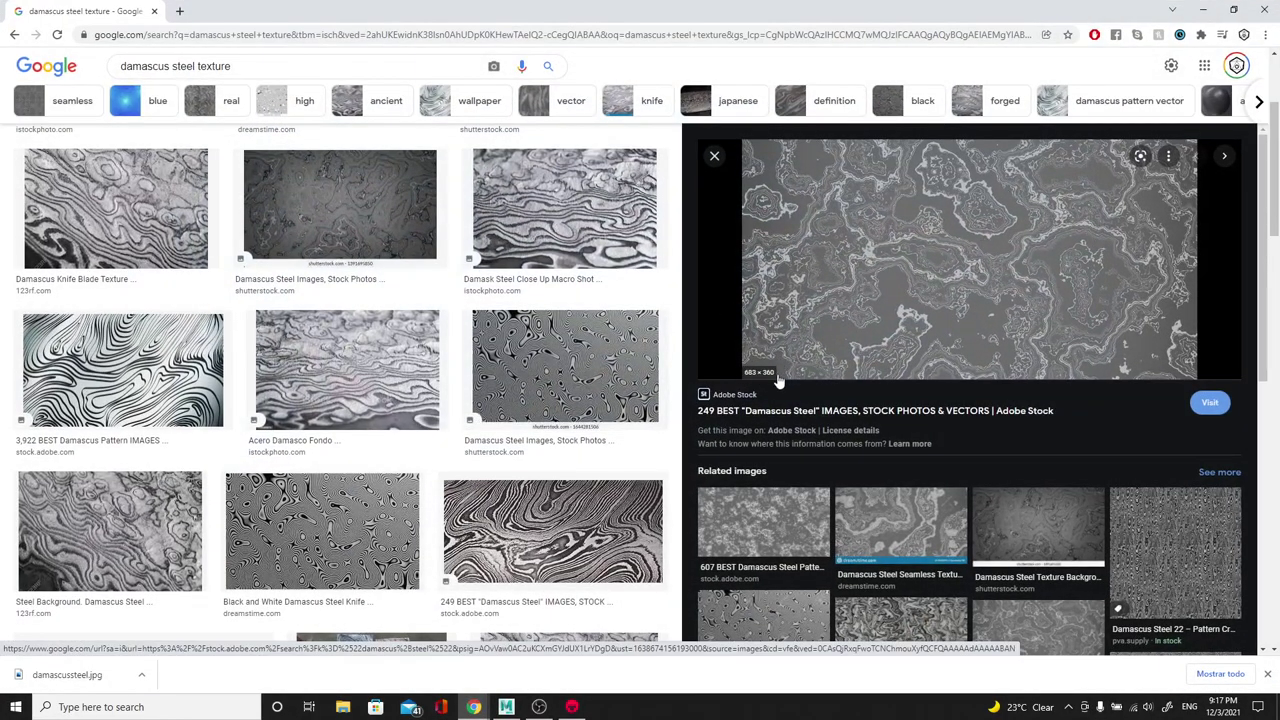
pyautogui.hotkey('alt', 'Tab')
pyautogui.hotkey('alt', 'Tab')
pyautogui.press('Tab')
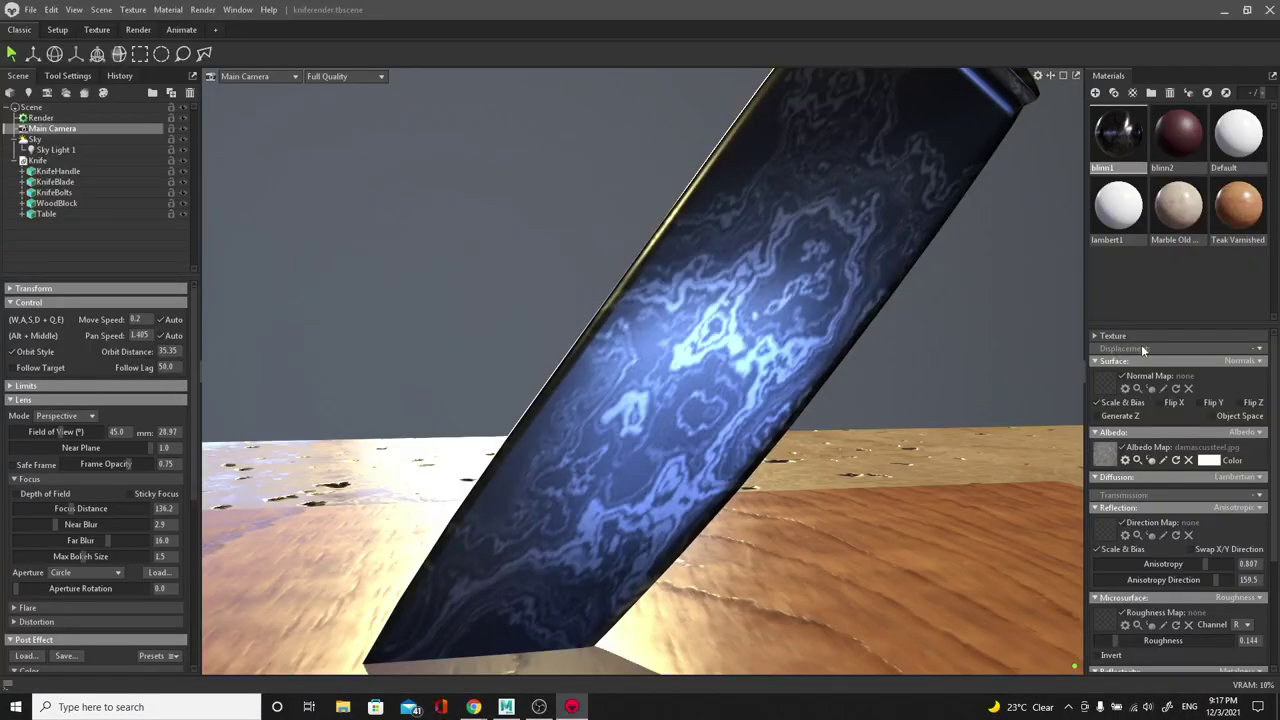
# Step: Increase the blinn1 material's texture tiling to about 5.757 and check the pattern scale on the blade
pyautogui.click(1096, 337)
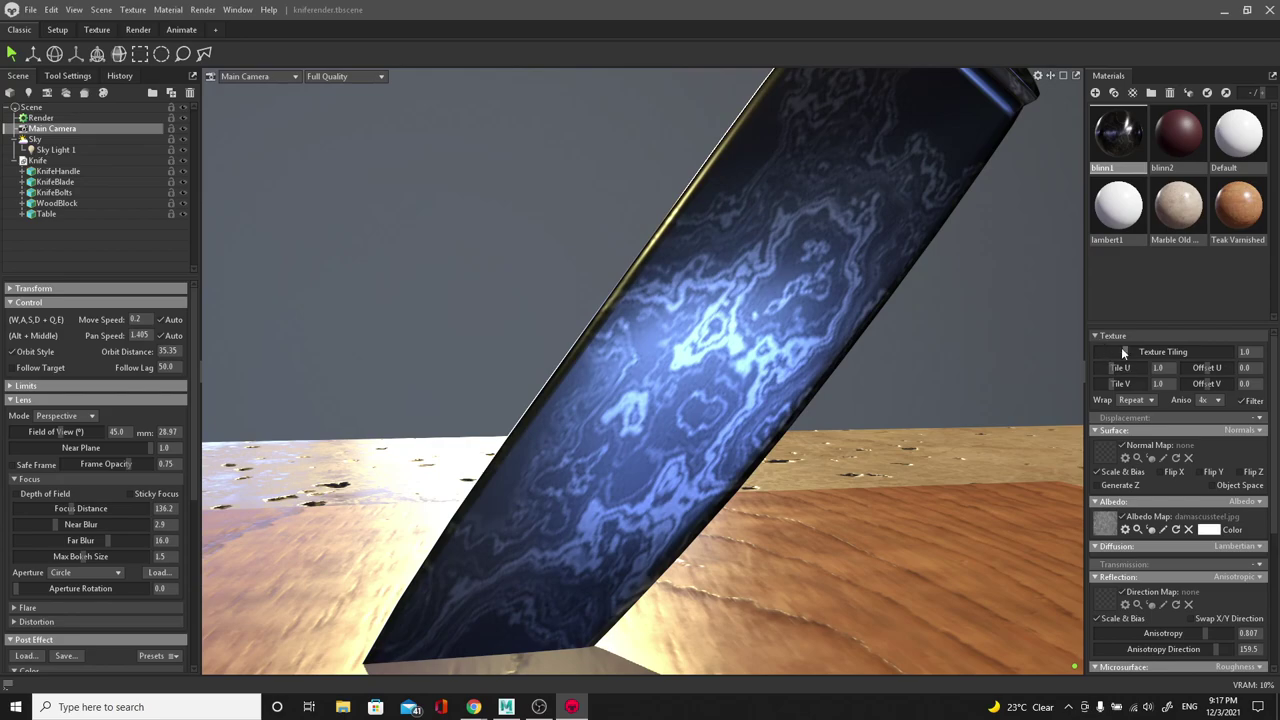
pyautogui.moveTo(1141, 350); pyautogui.dragTo(1149, 351)
pyautogui.scroll(5, 917, 377)
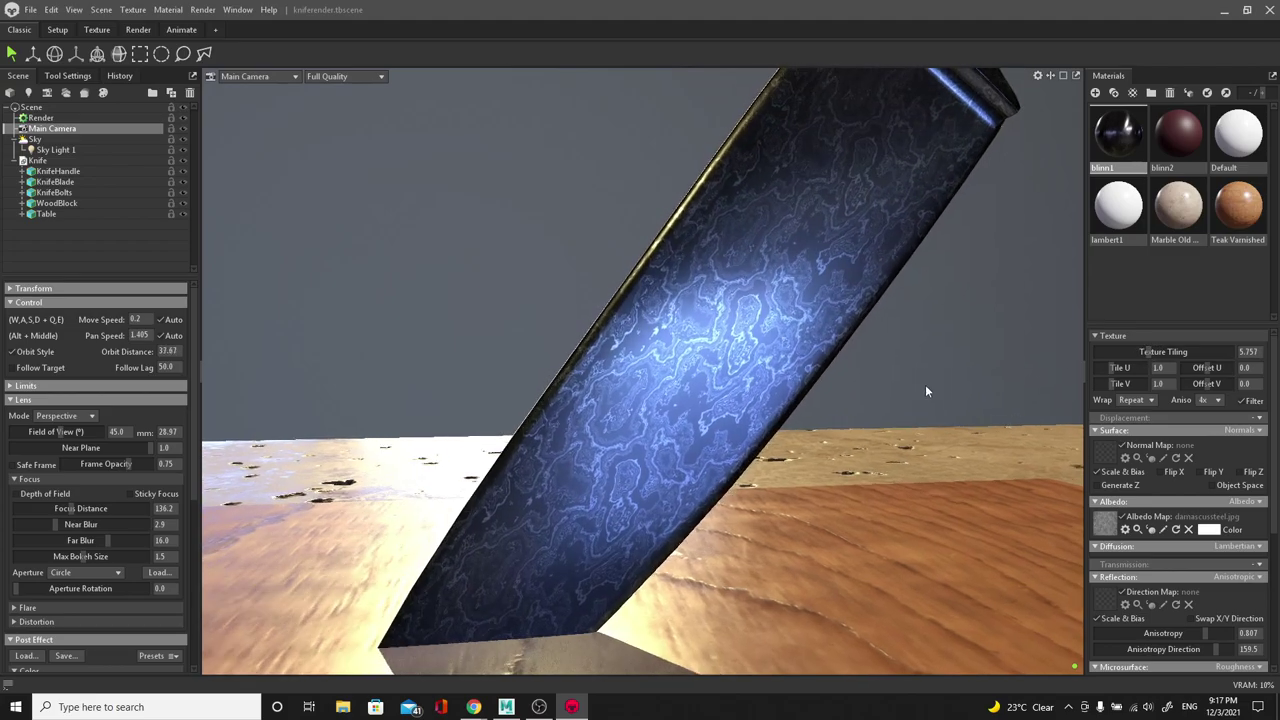
pyautogui.scroll(-10, 515, 280)
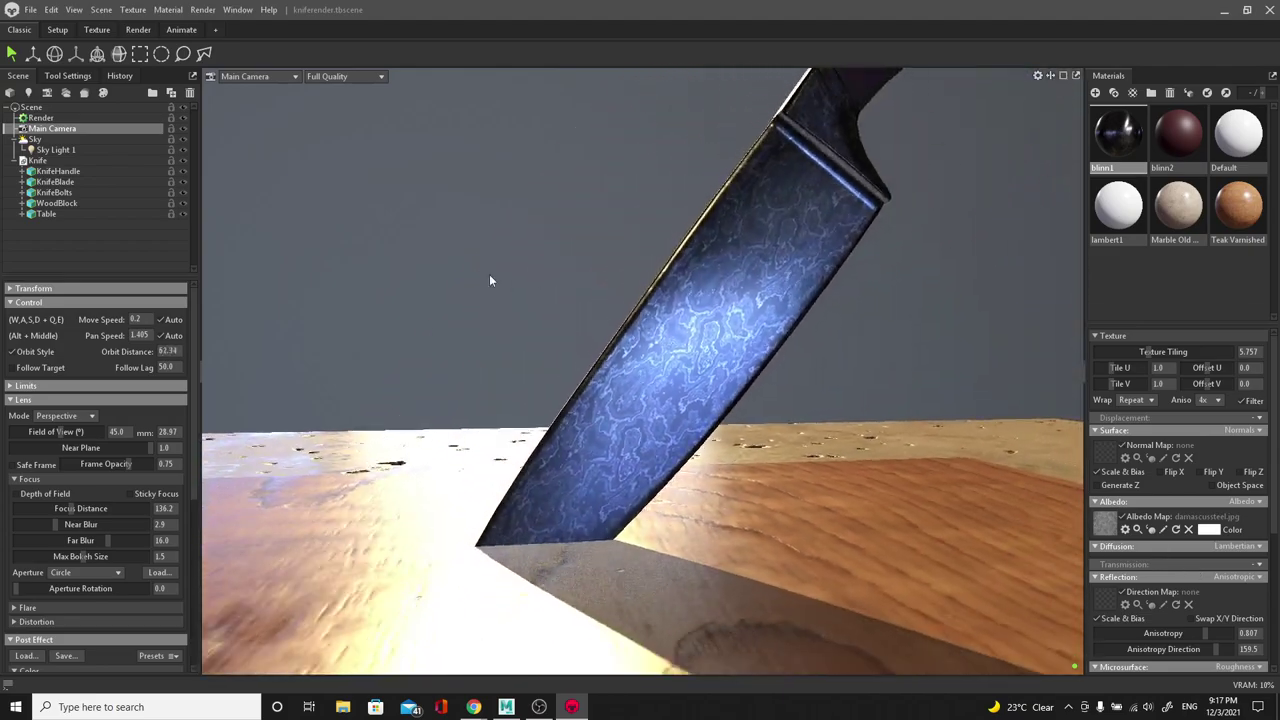
pyautogui.scroll(3, 362, 278)
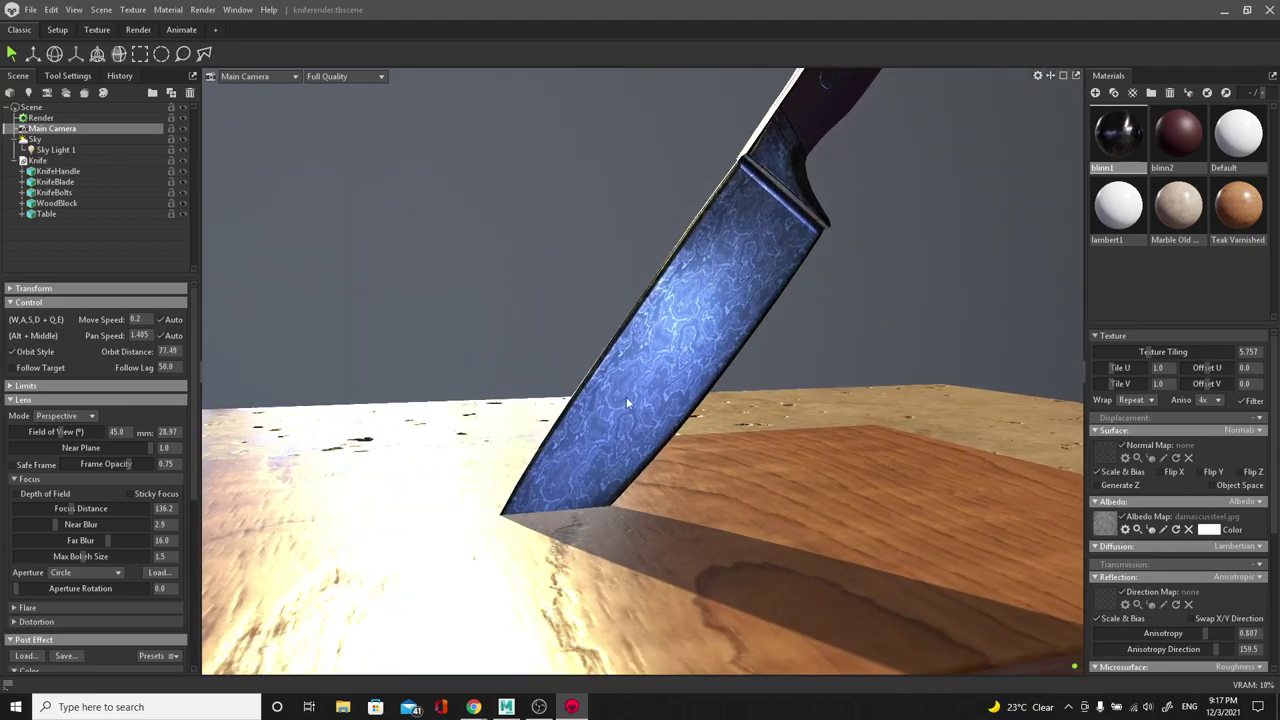
# Step: Tint the blade material's albedo color to a very light blue, f6fbff
pyautogui.click(1206, 531)
pyautogui.moveTo(565, 306); pyautogui.dragTo(482, 245)
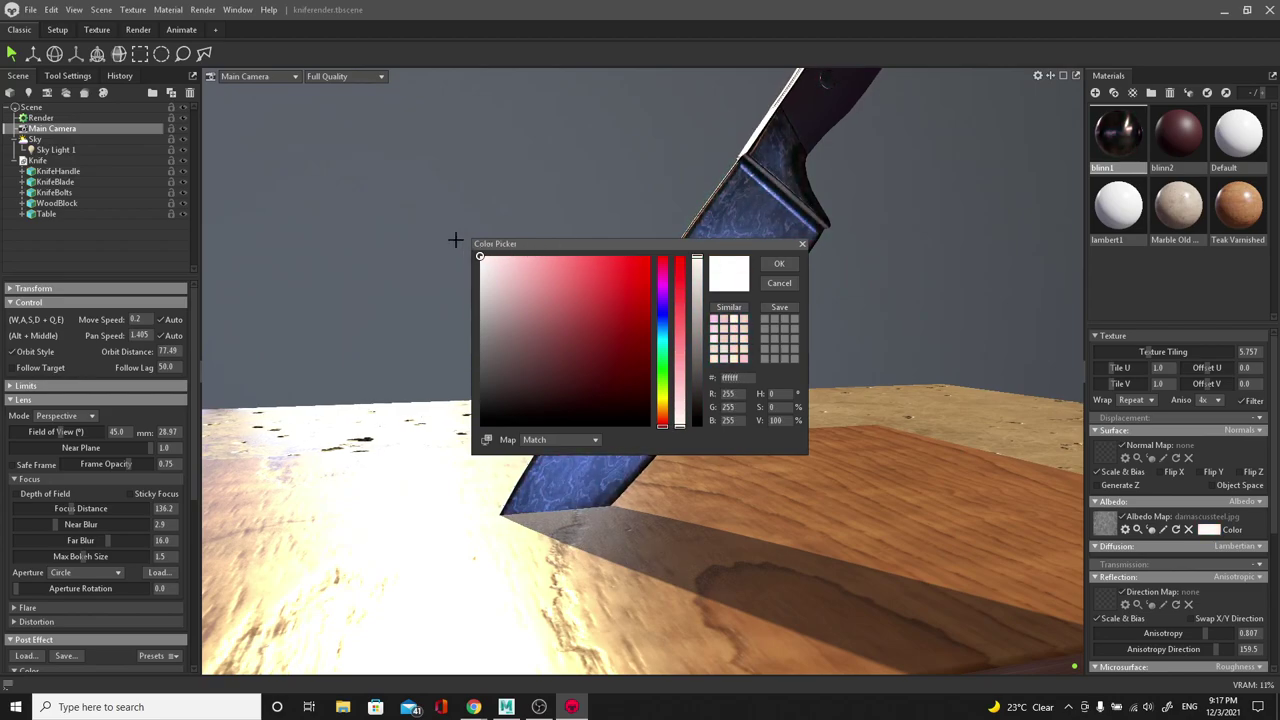
pyautogui.click(658, 327)
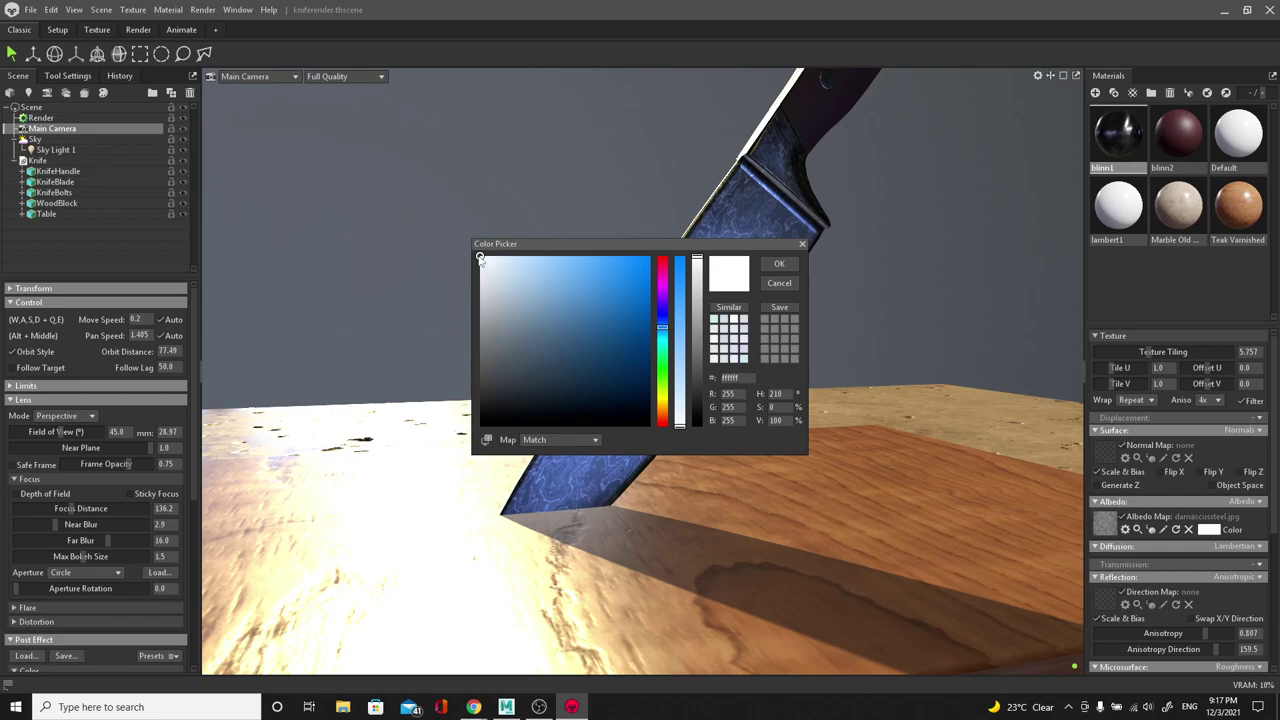
pyautogui.moveTo(481, 259)
pyautogui.mouseDown()
pyautogui.moveTo(500, 263)
pyautogui.moveTo(485, 256)
pyautogui.mouseUp()
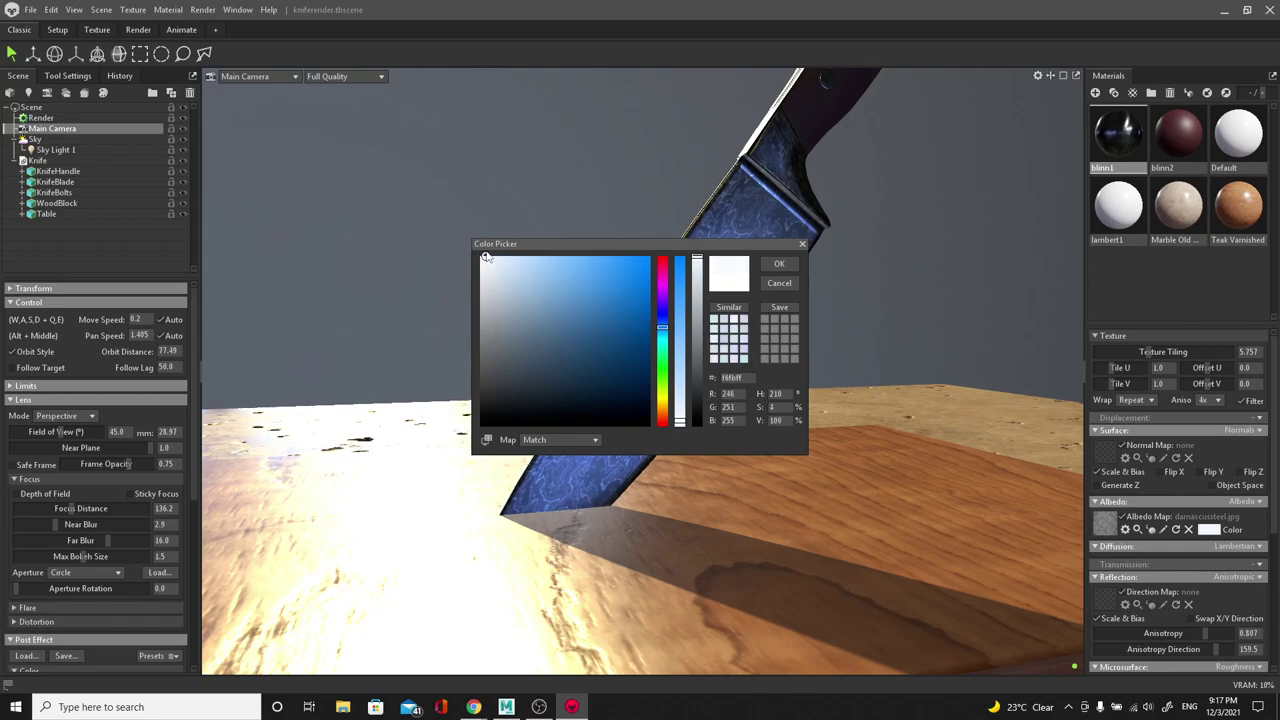
pyautogui.click(790, 266)
pyautogui.moveTo(738, 333)
pyautogui.keyDown('alt'); pyautogui.mouseDown()
pyautogui.moveTo(781, 320)
pyautogui.moveTo(684, 311)
pyautogui.moveTo(761, 330)
pyautogui.moveTo(695, 313)
pyautogui.moveTo(728, 334)
pyautogui.mouseUp(); pyautogui.keyUp('alt')
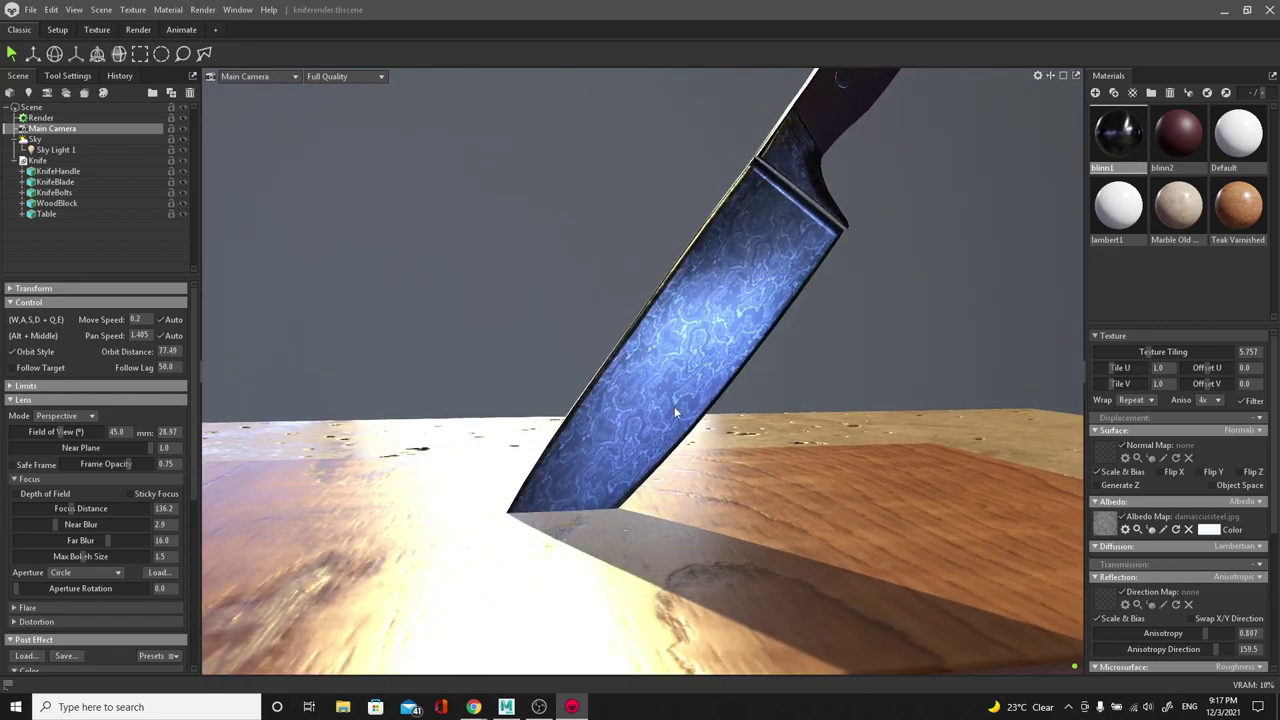
# Step: Load damascussteel as the blade material's roughness map and inspect the reflections on the blade
pyautogui.scroll(-3, 1160, 480)
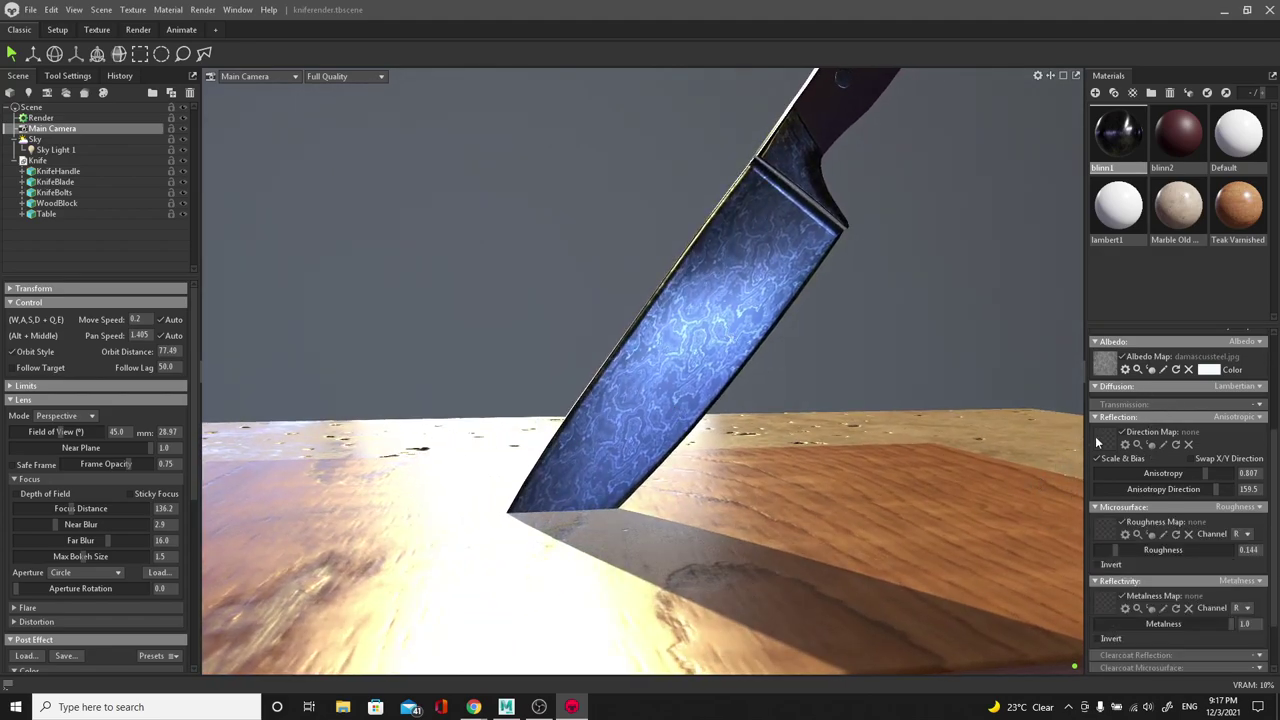
pyautogui.click(1104, 530)
pyautogui.click(319, 120)
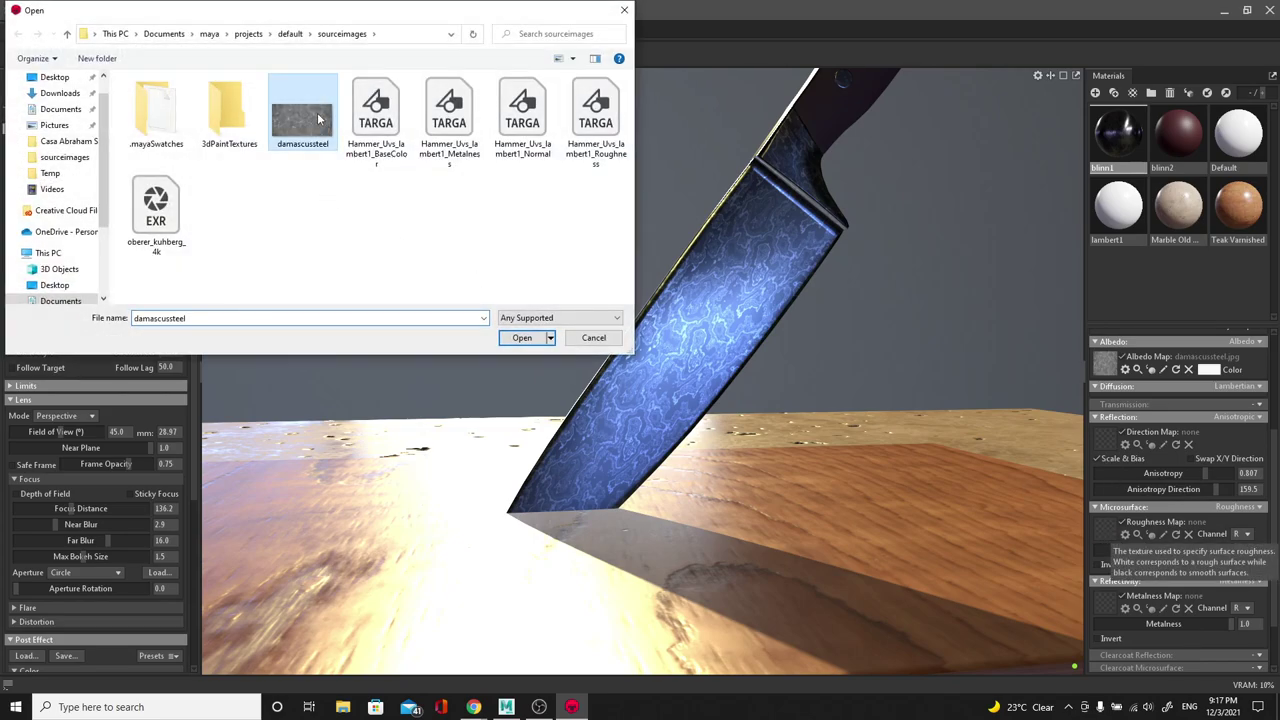
pyautogui.click(521, 338)
pyautogui.scroll(3, 788, 387)
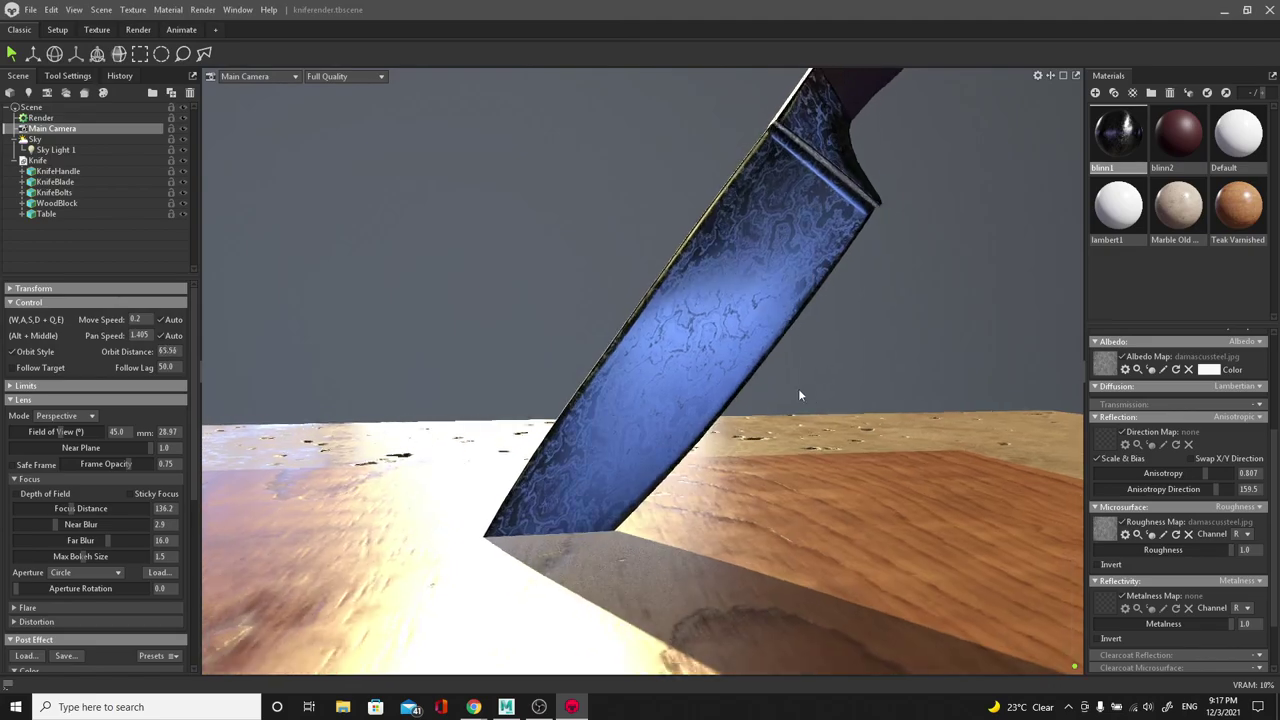
pyautogui.moveTo(815, 370); pyautogui.dragTo(845, 379)
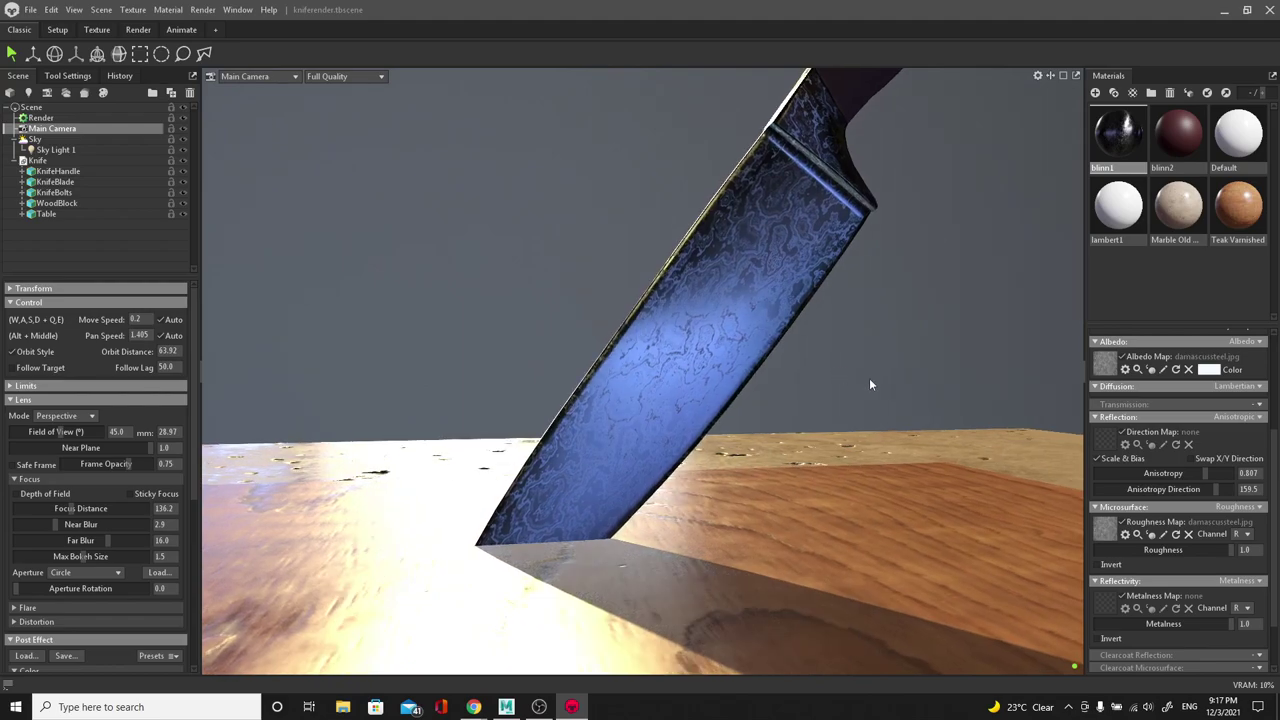
# Step: Try inverting the blade's roughness map with a lower roughness, and switch the inversion back off
pyautogui.click(1102, 565)
pyautogui.moveTo(822, 395); pyautogui.dragTo(812, 363)
pyautogui.moveTo(1172, 549); pyautogui.dragTo(1144, 550)
pyautogui.click(1099, 565)
# Step: Set the blade material's roughness to about 0.673 and check the whole knife
pyautogui.keyDown('alt'); pyautogui.moveTo(772, 386); pyautogui.dragTo(789, 430); pyautogui.keyUp('alt')
pyautogui.moveTo(1159, 552); pyautogui.dragTo(1187, 549)
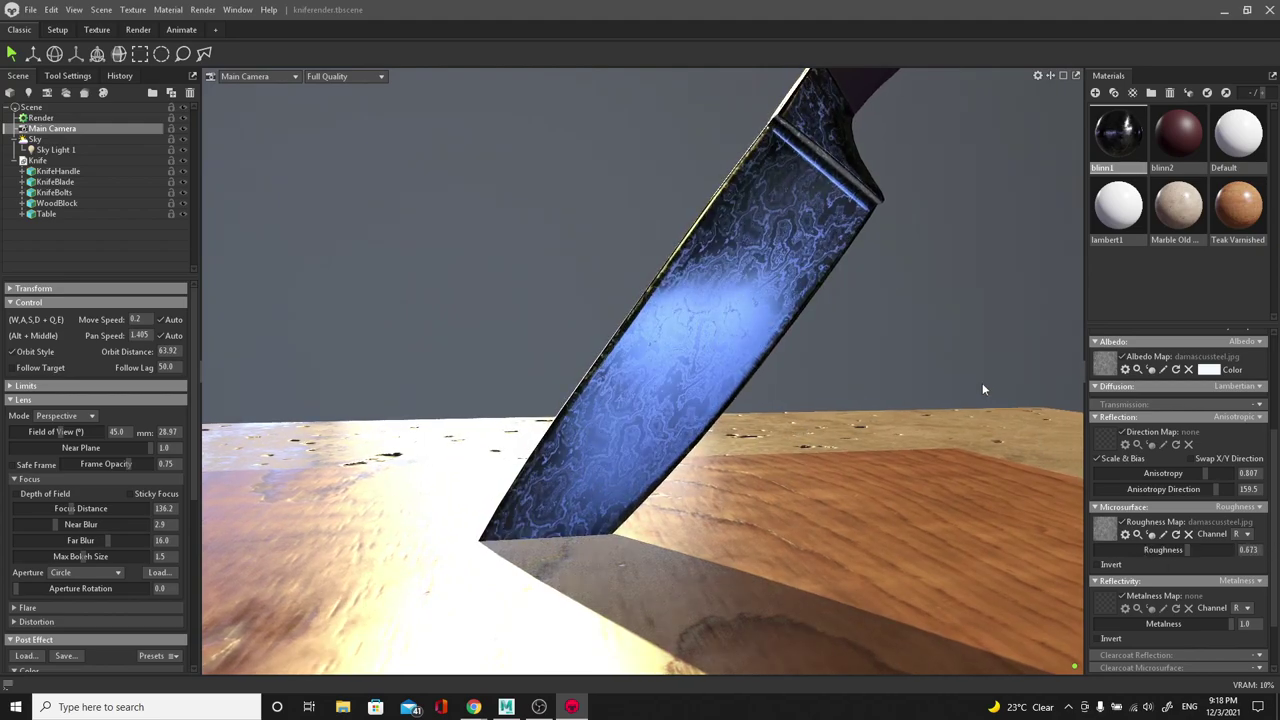
pyautogui.scroll(-5, 602, 293)
pyautogui.moveTo(602, 293); pyautogui.dragTo(600, 368)
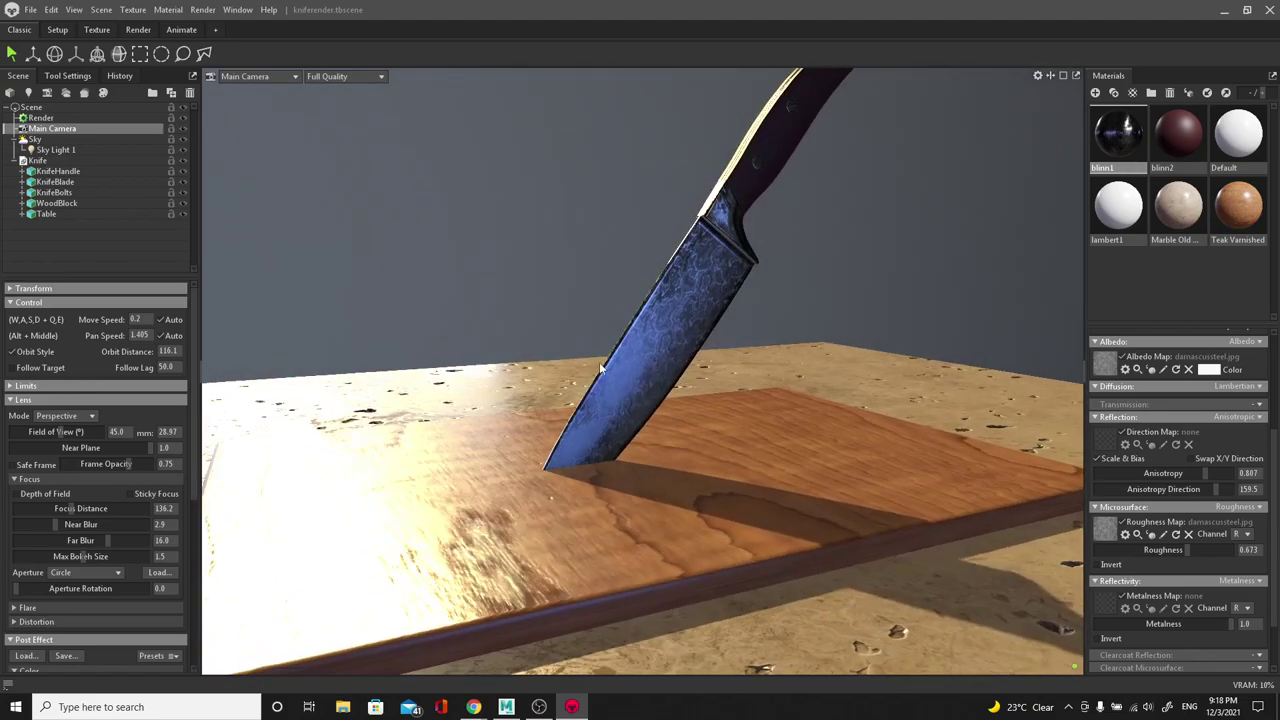
# Step: Enable ray tracing in the render settings and rotate the environment lighting so it lights the blade's damascus pattern
pyautogui.click(39, 118)
pyautogui.click(31, 319)
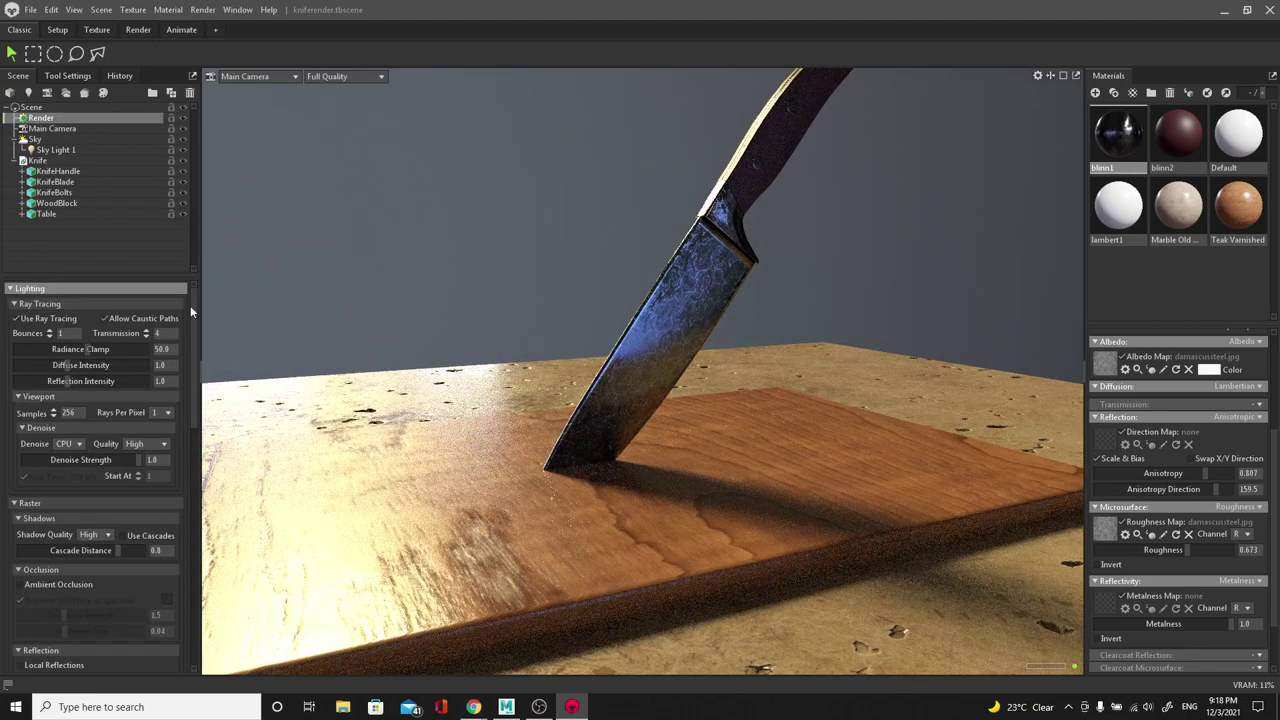
pyautogui.moveTo(681, 290); pyautogui.dragTo(710, 302)
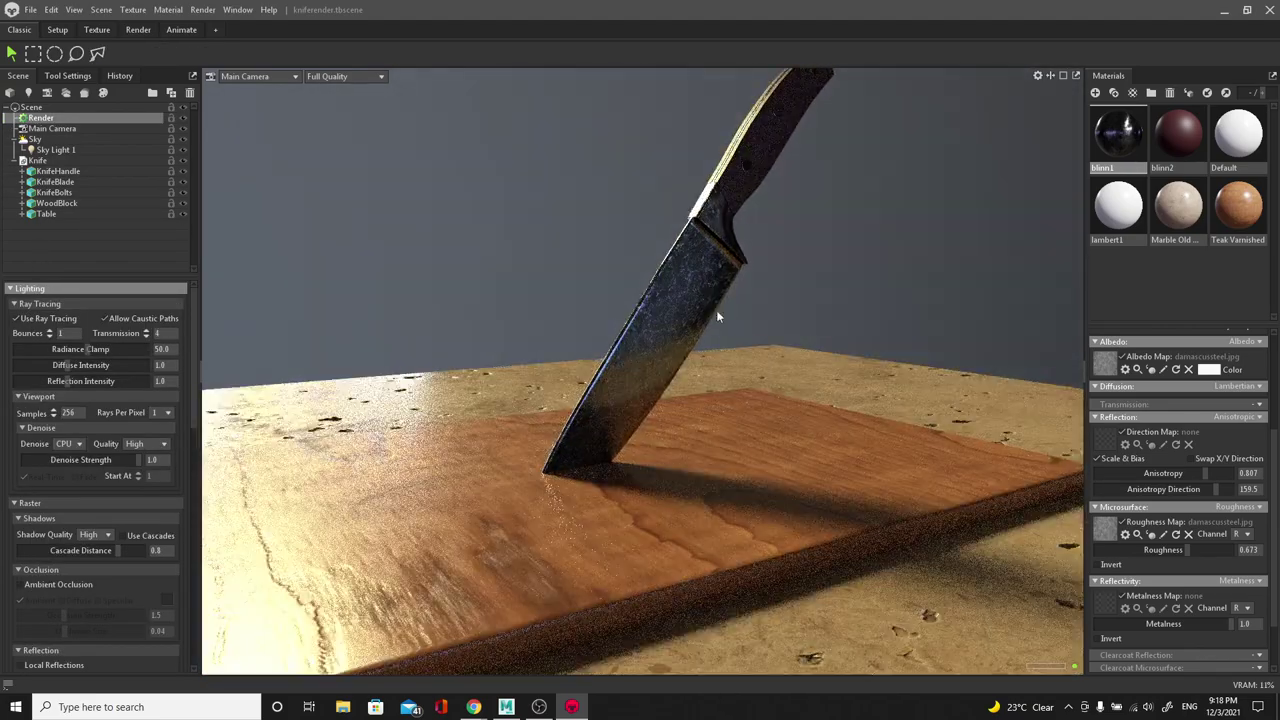
pyautogui.scroll(5, 783, 331)
pyautogui.moveTo(783, 336); pyautogui.dragTo(568, 305)
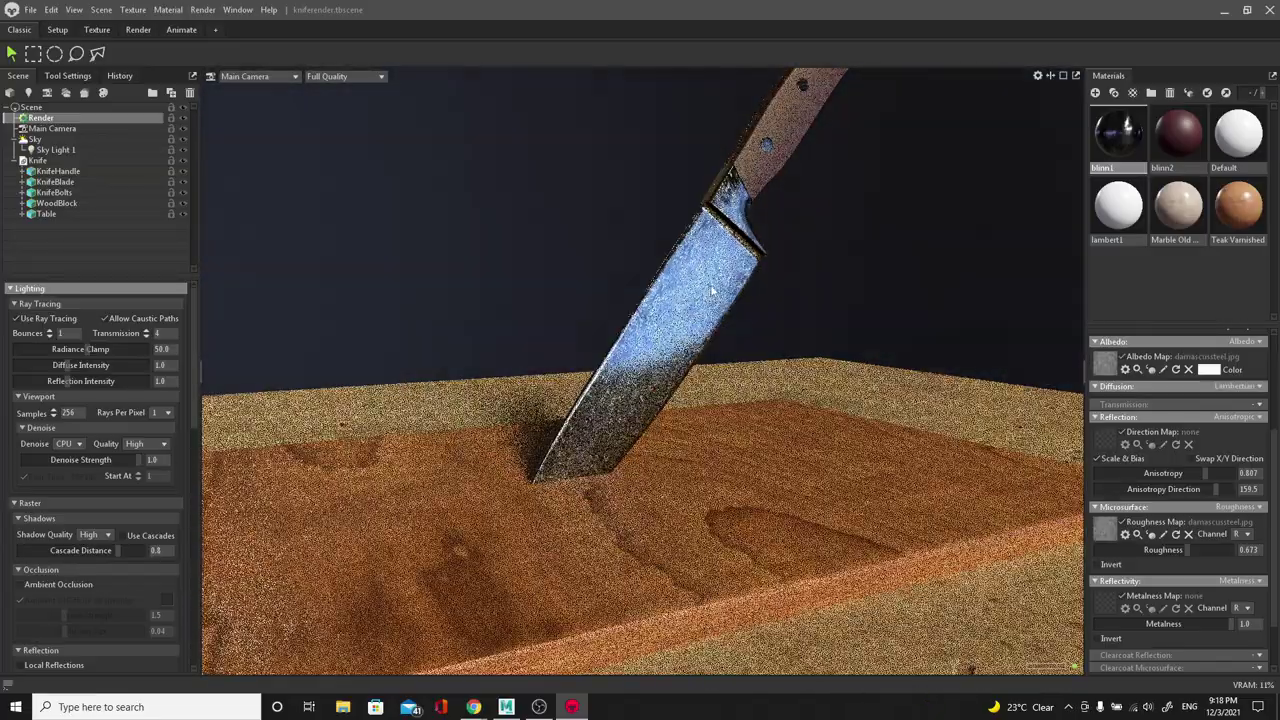
pyautogui.keyDown('shift'); pyautogui.moveTo(867, 303); pyautogui.dragTo(830, 277); pyautogui.keyUp('shift')
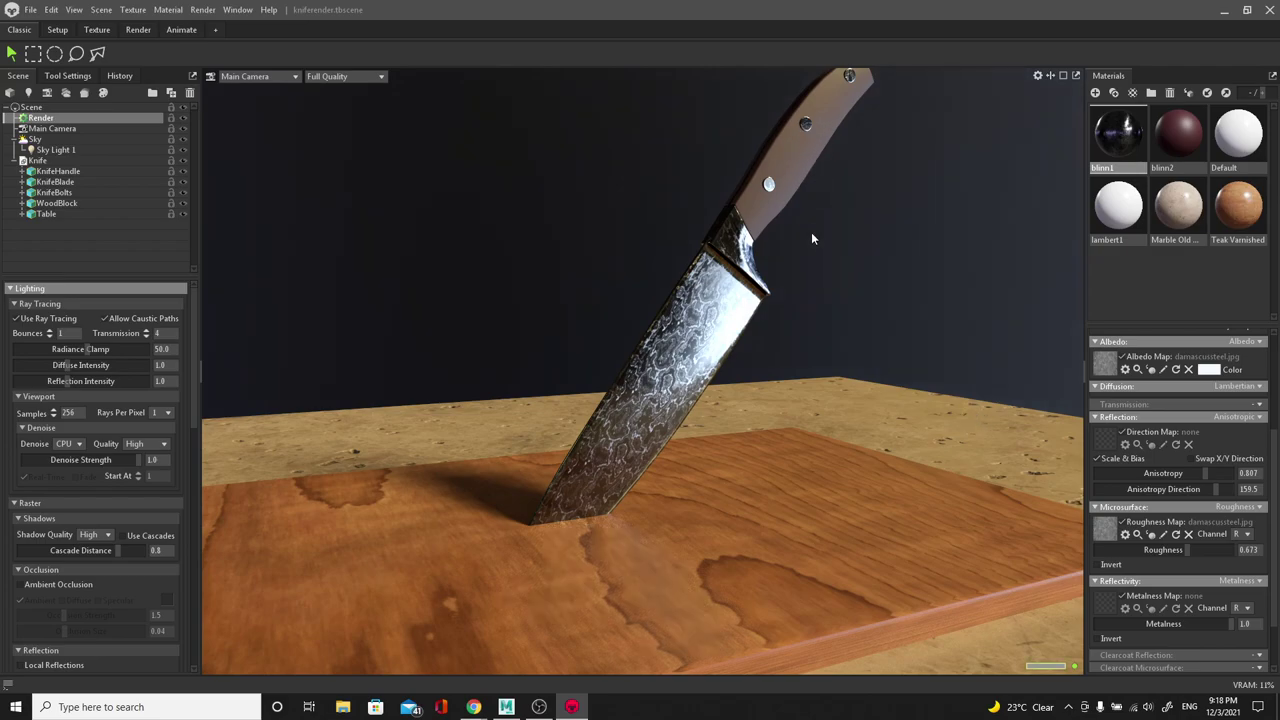
# Step: Switch to Chrome and open the Poly Haven textures library in a new tab
pyautogui.hotkey('alt', 'Tab')
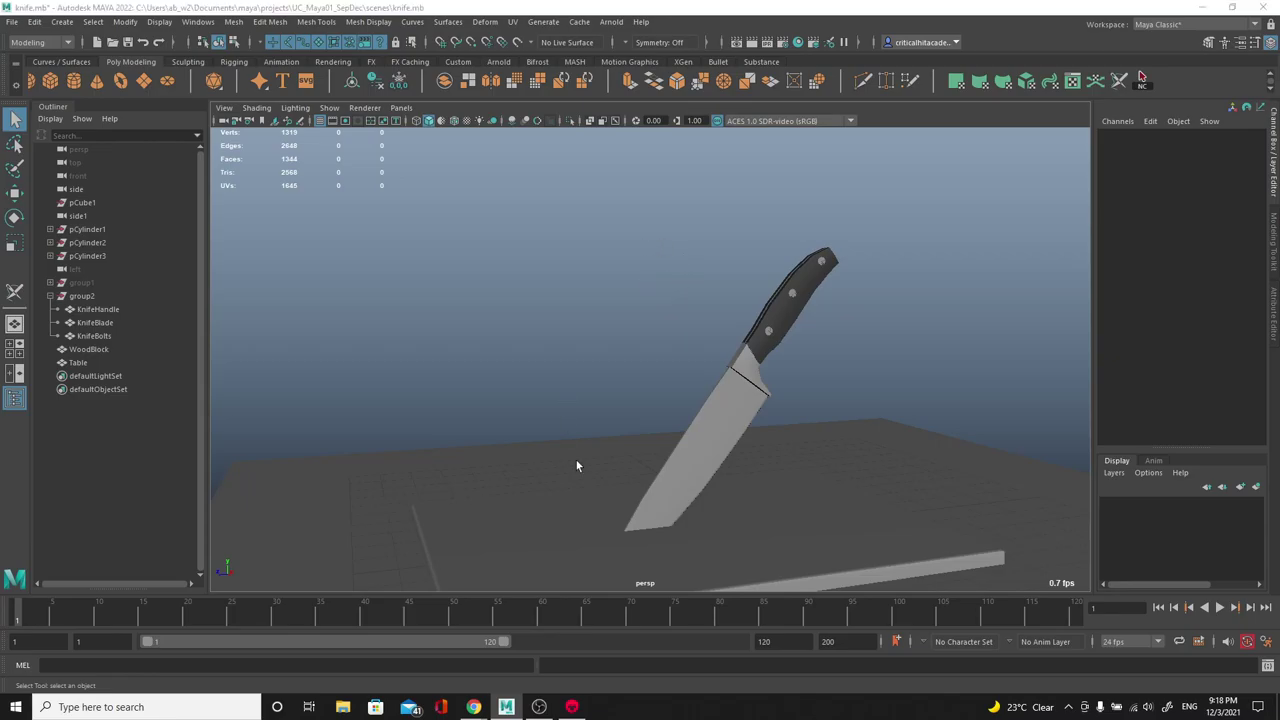
pyautogui.hotkey('alt', 'Tab')
pyautogui.click(181, 13)
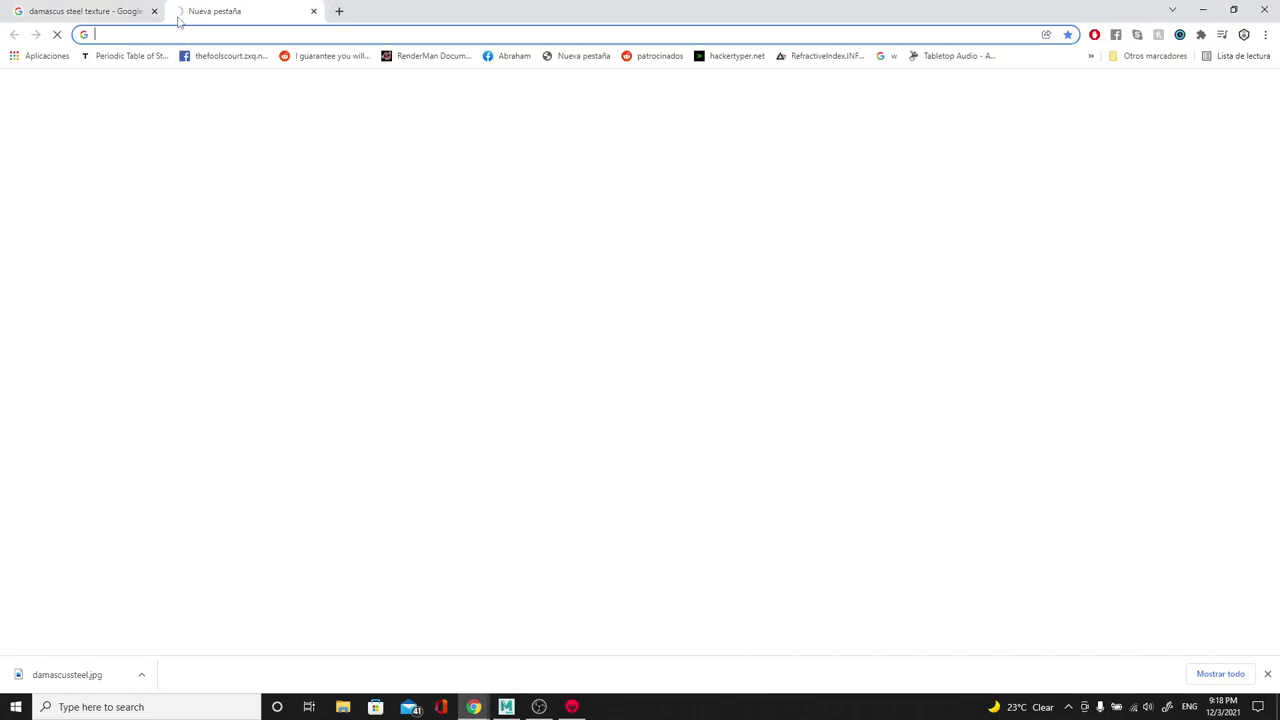
pyautogui.write('polyha')
pyautogui.press('Return')
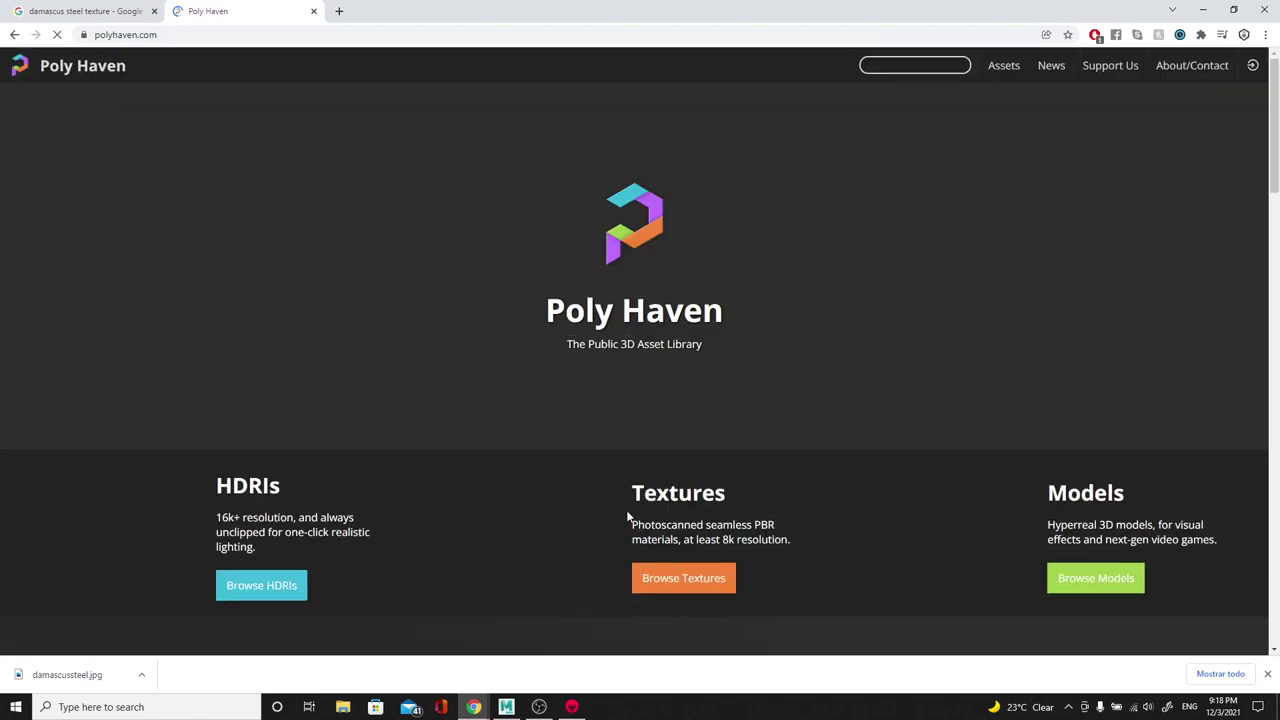
pyautogui.click(677, 577)
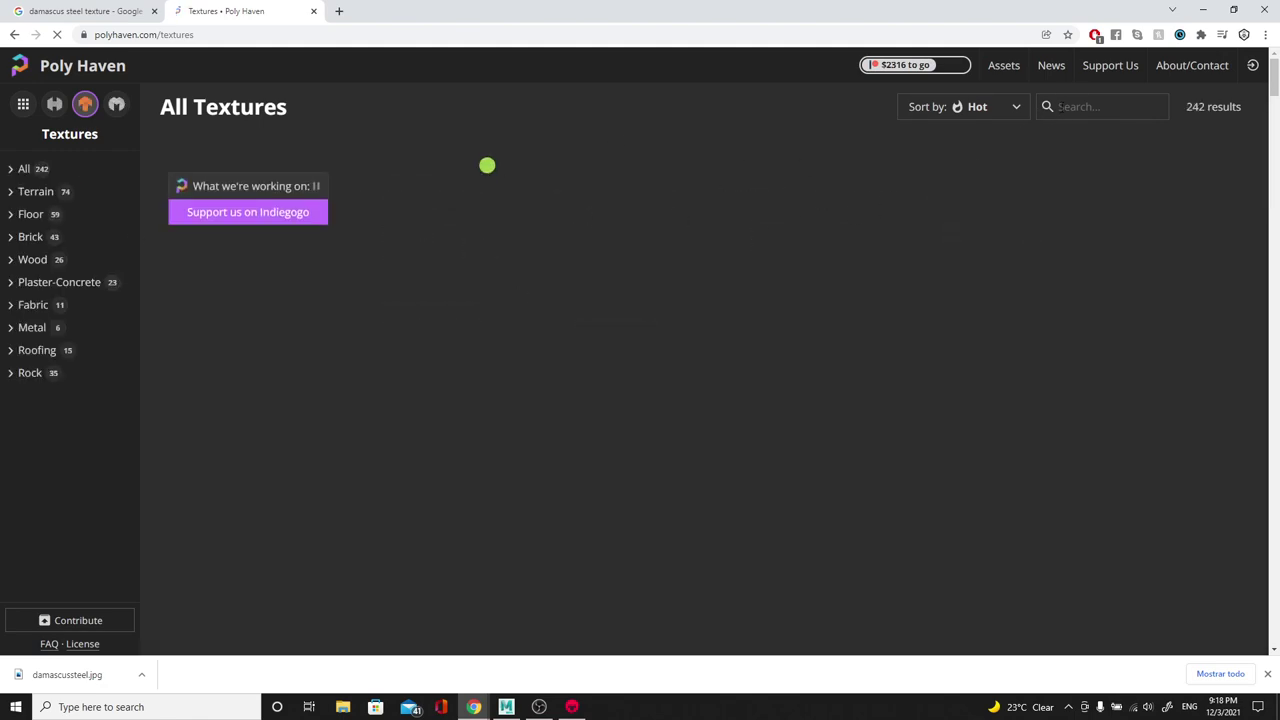
# Step: Search the textures for "wood" and open Wood Table 001 to preview its AO/Rough/Metal map as a JPG
pyautogui.click(1066, 106)
pyautogui.write('wood')
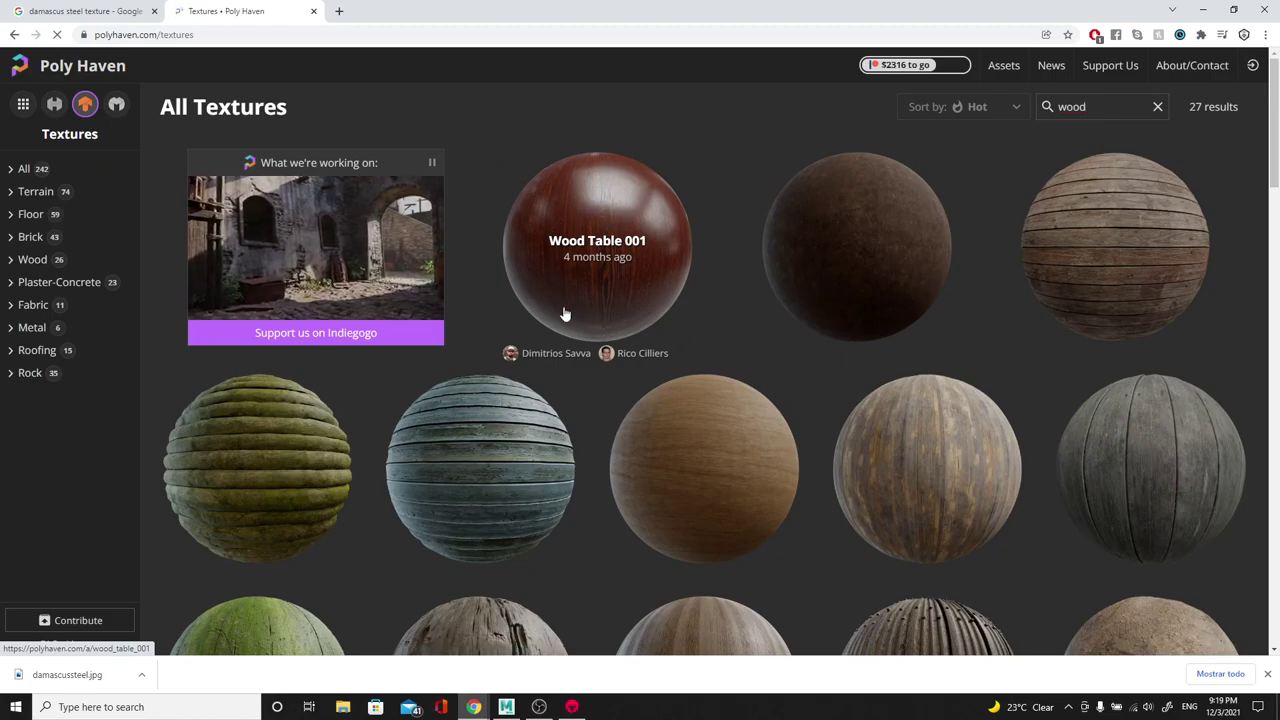
pyautogui.click(588, 212)
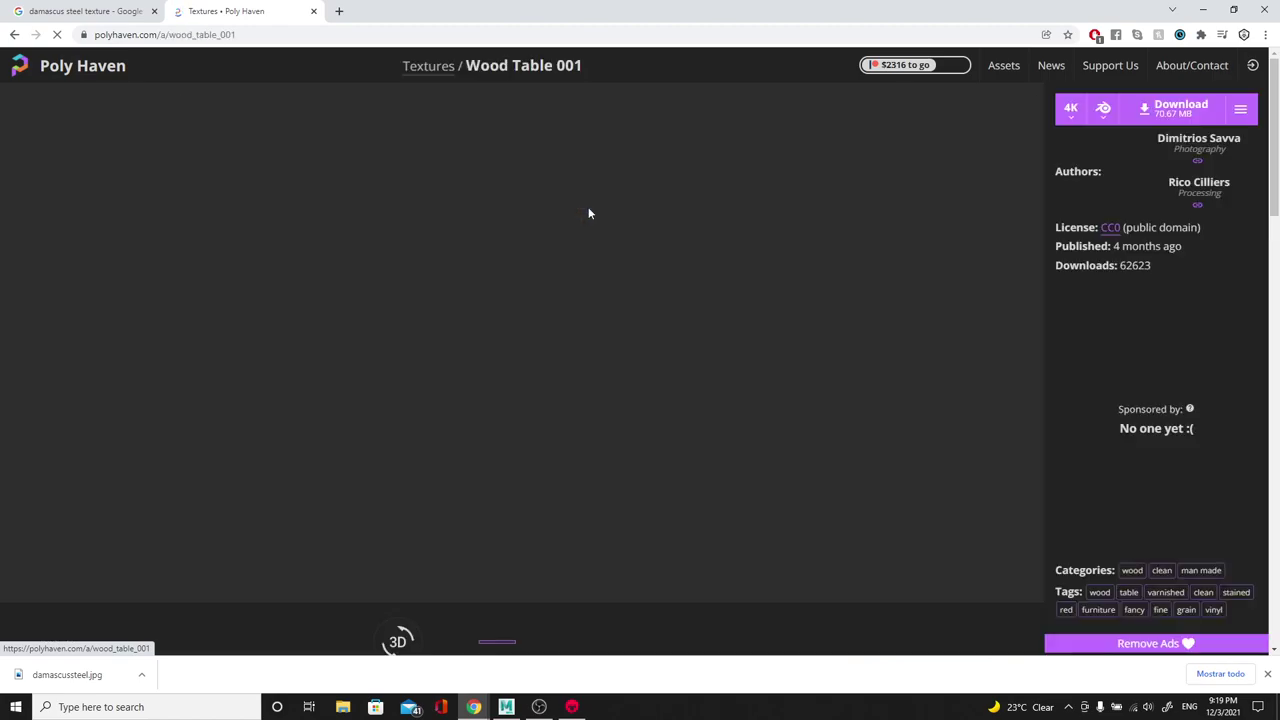
pyautogui.click(1240, 108)
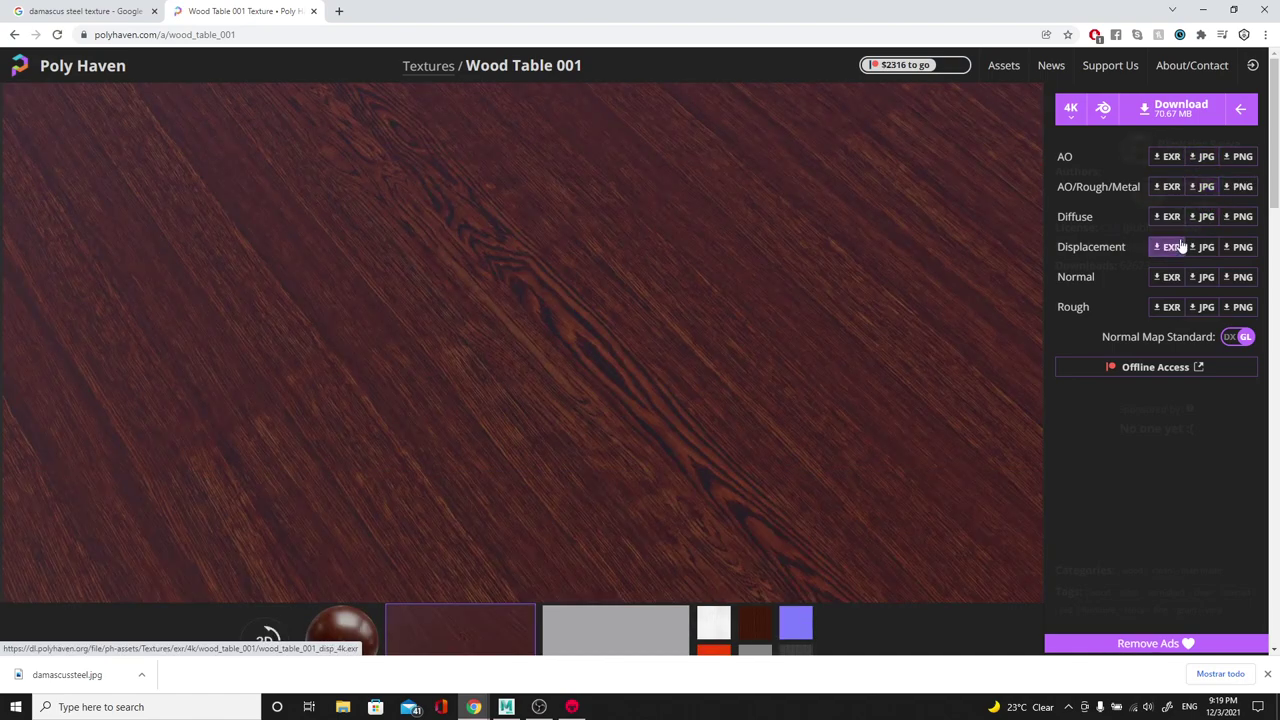
pyautogui.click(1205, 188)
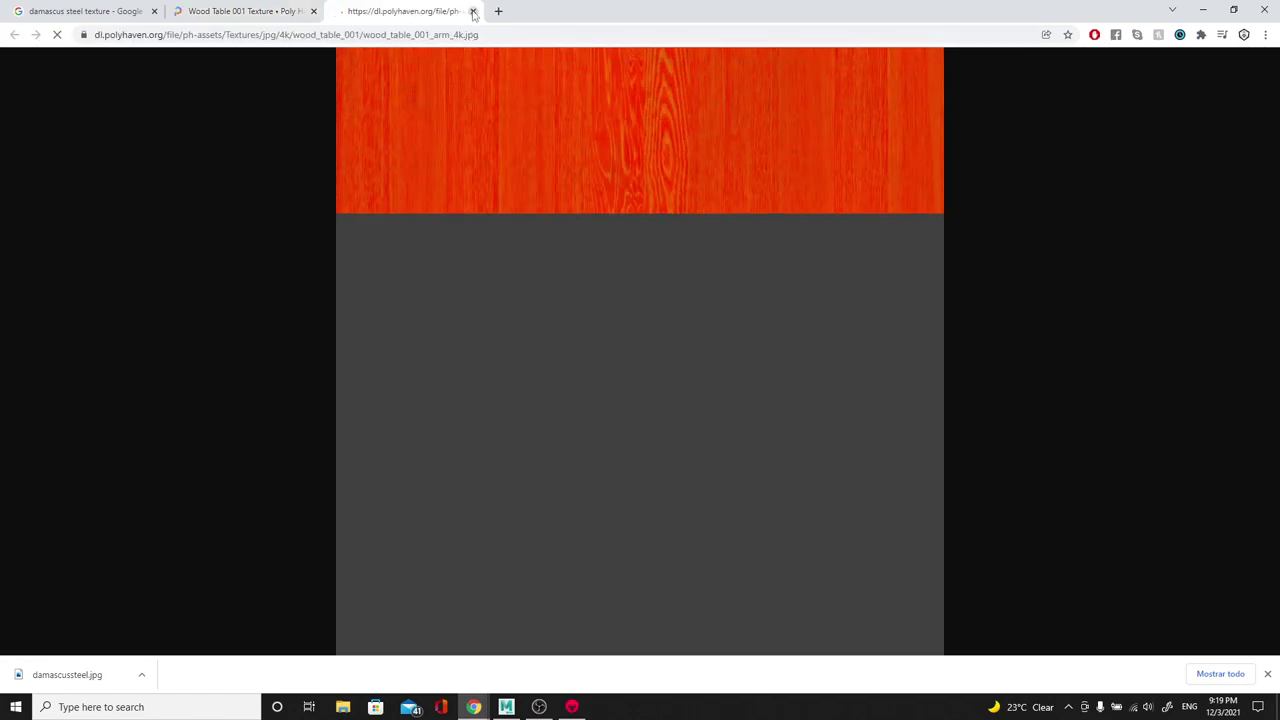
pyautogui.click(473, 11)
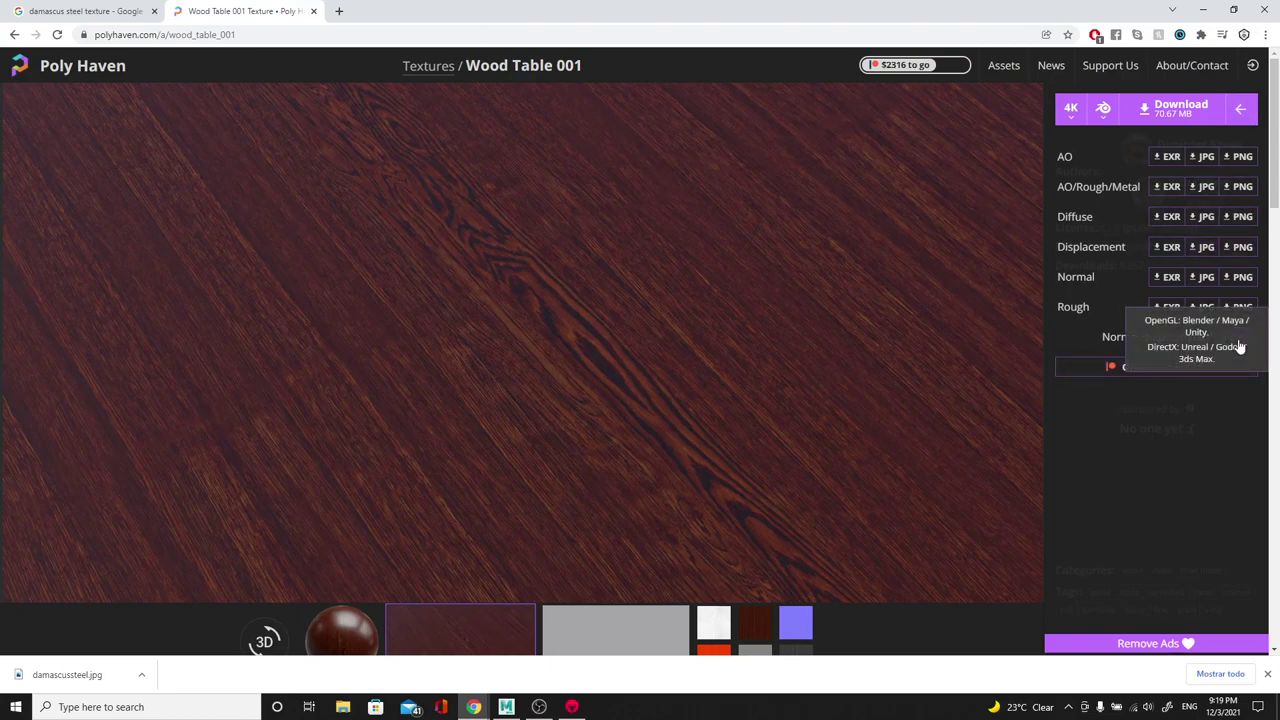
# Step: Download a 4K ZIP with Blend, glTF and only the AO/Rough/Metal JPG, Diffuse JPG and Normal (GL) EXR maps
pyautogui.click(1104, 110)
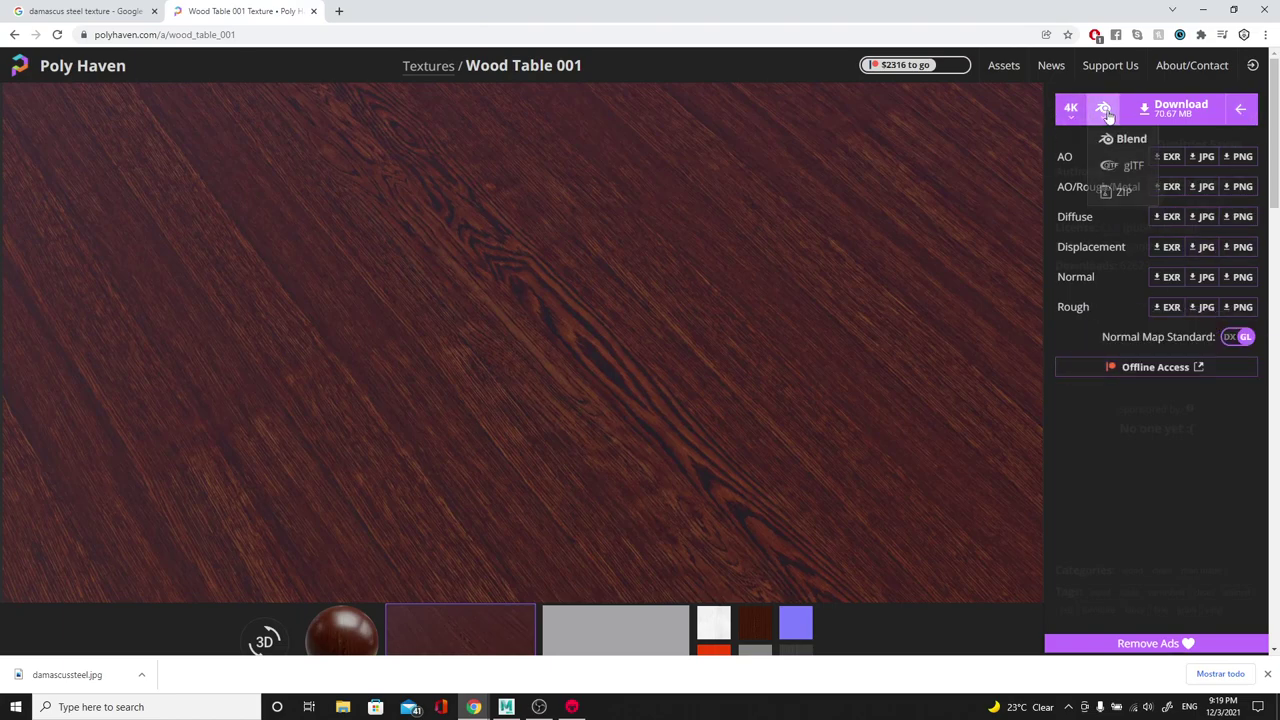
pyautogui.click(1116, 192)
pyautogui.click(1200, 234)
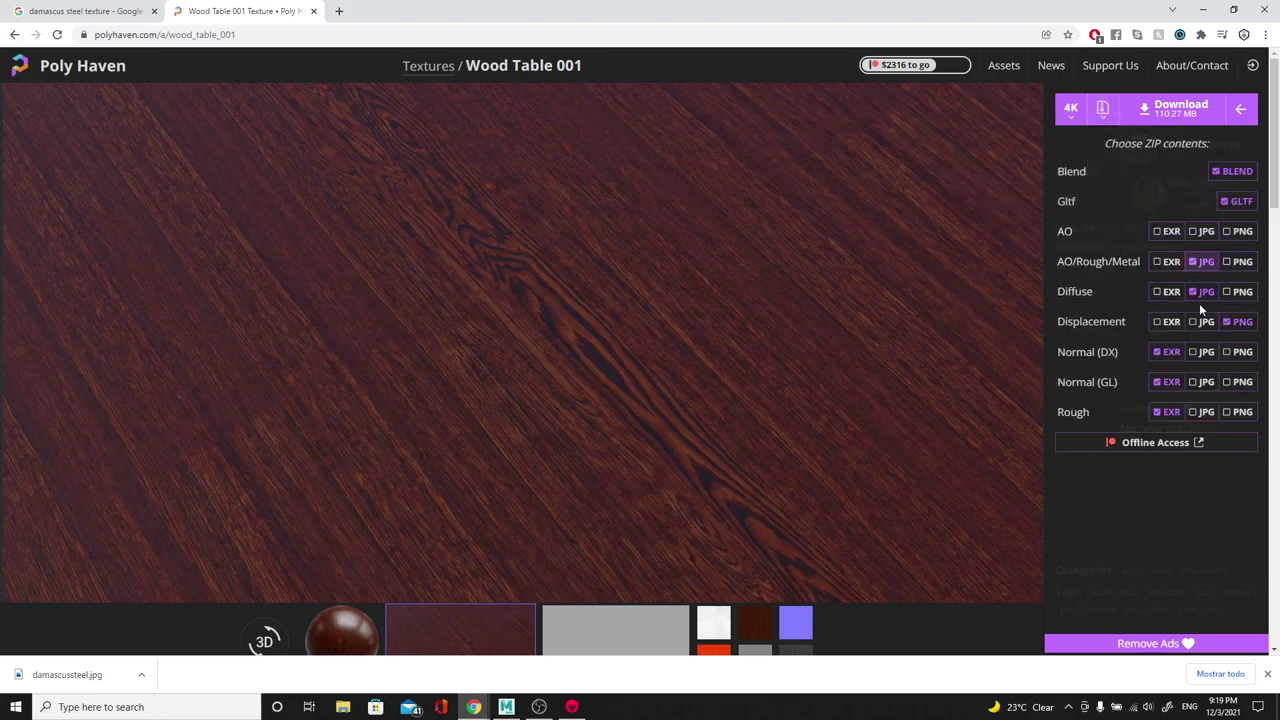
pyautogui.click(1237, 321)
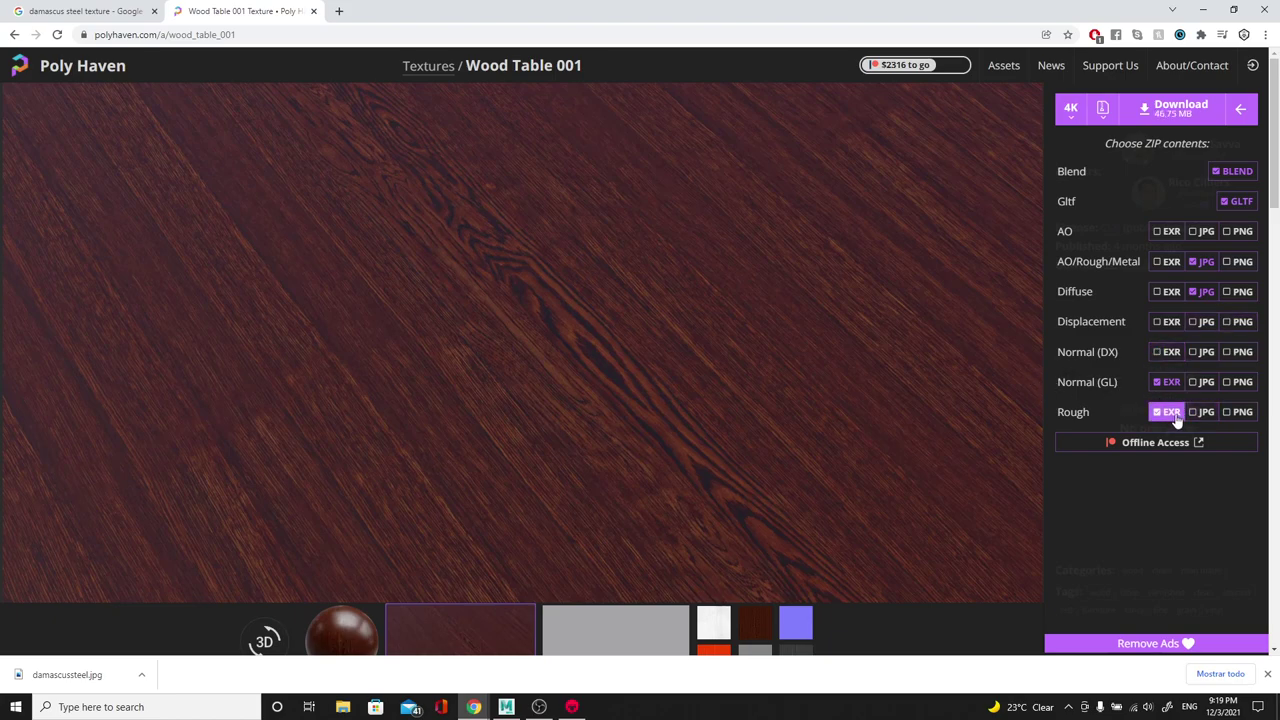
pyautogui.click(1180, 108)
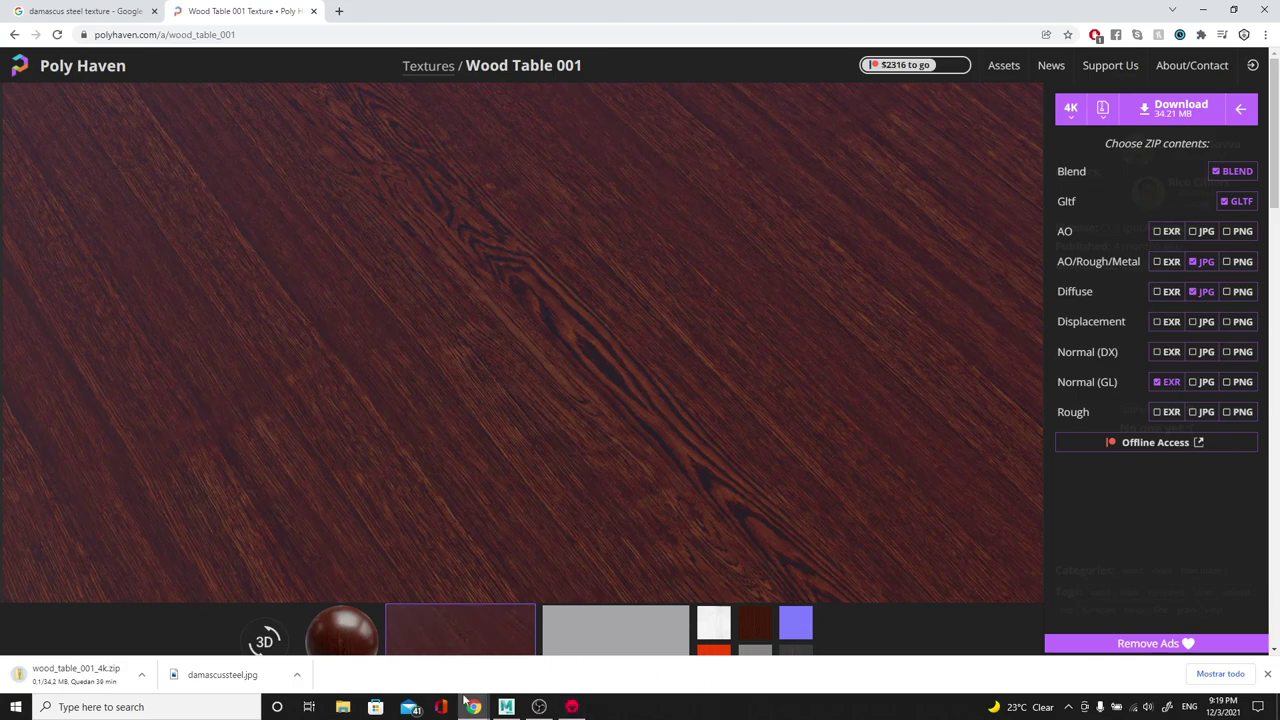
pyautogui.moveTo(534, 712)
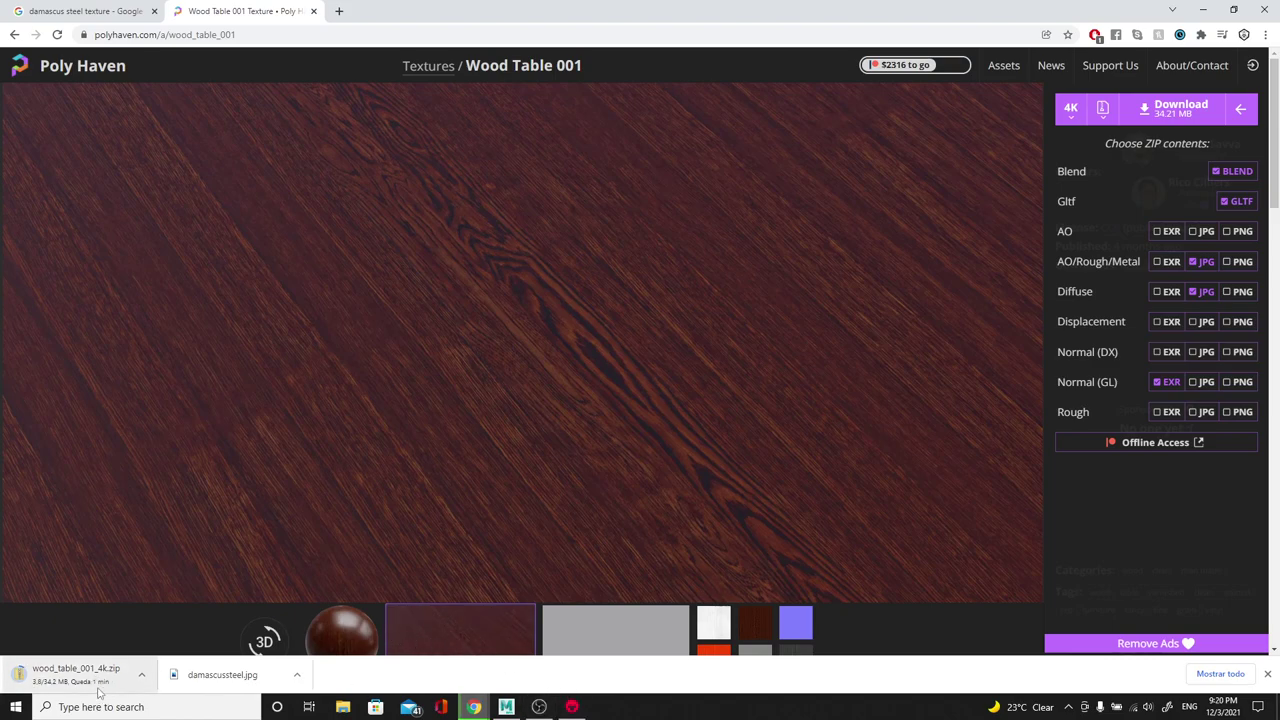
# Step: Switch to Marmoset Toolbag and set the blade material's anisotropy to 1.0
pyautogui.click(565, 705)
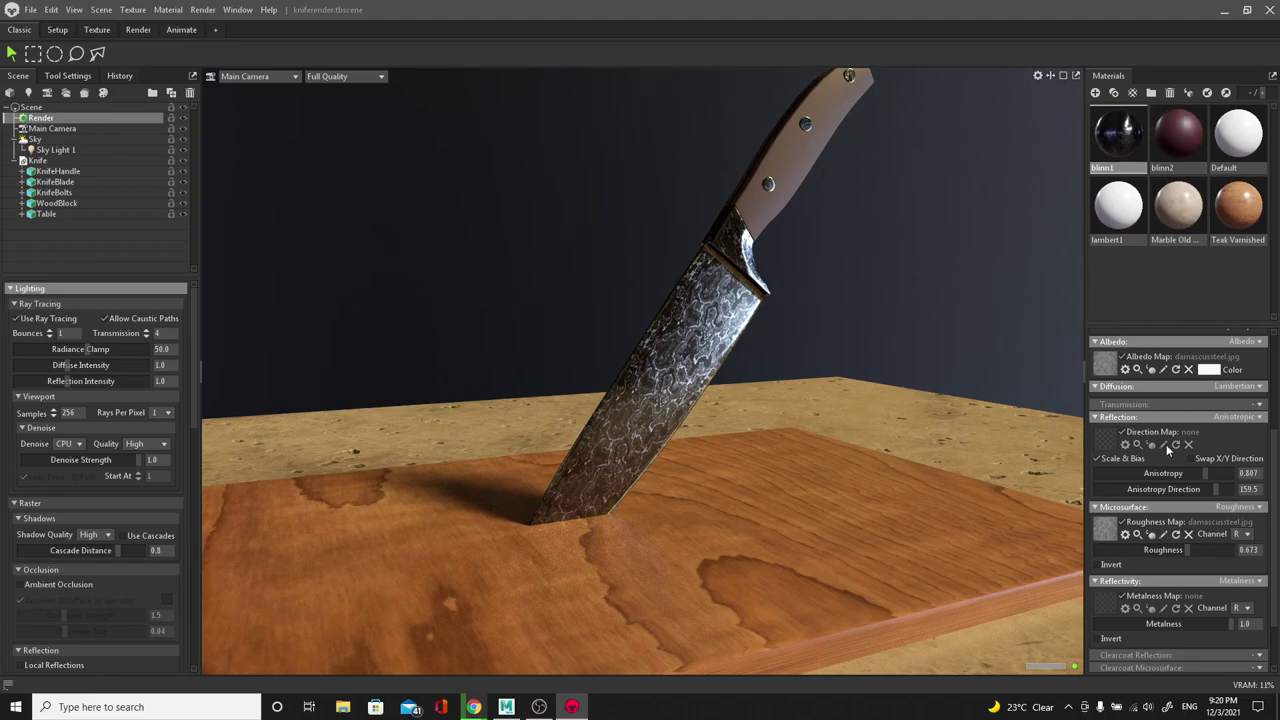
pyautogui.moveTo(1187, 477); pyautogui.dragTo(1153, 474)
pyautogui.moveTo(1180, 470); pyautogui.dragTo(1265, 458)
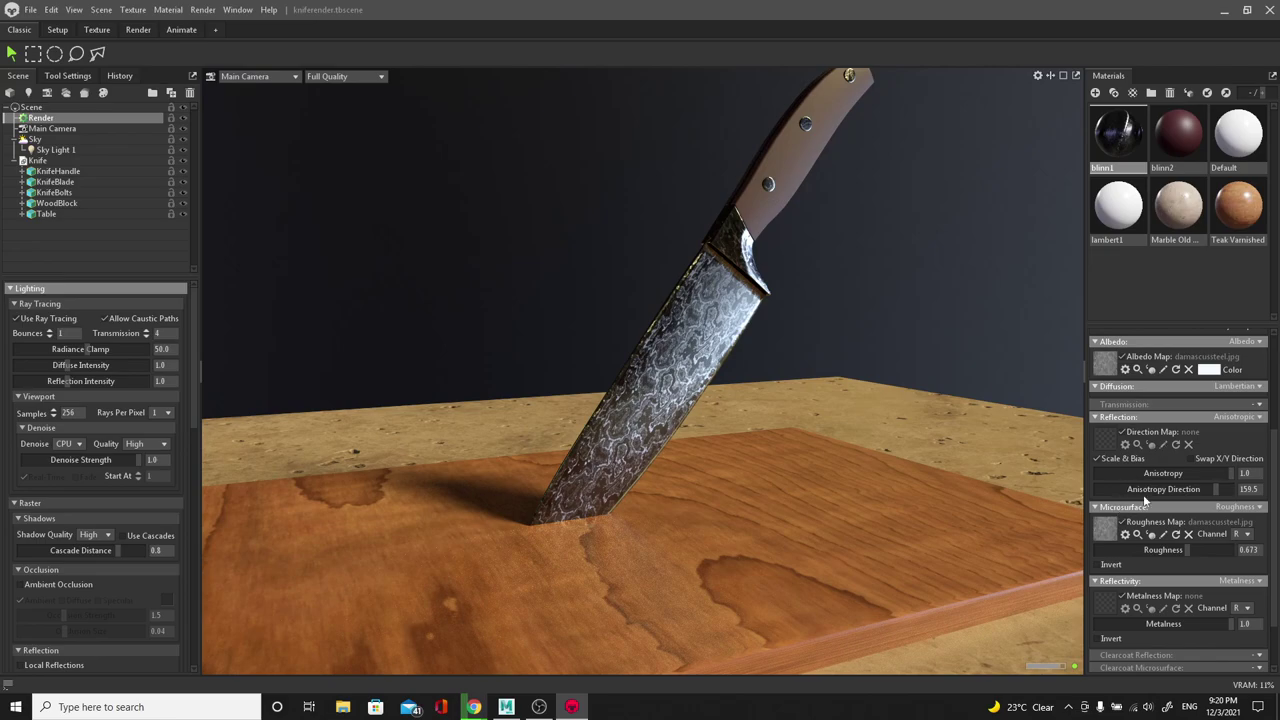
# Step: Turn off sRGB Color Space for the blade's damascussteel.jpg albedo map and move its settings away from the knife
pyautogui.scroll(1, 1157, 398)
pyautogui.click(1126, 402)
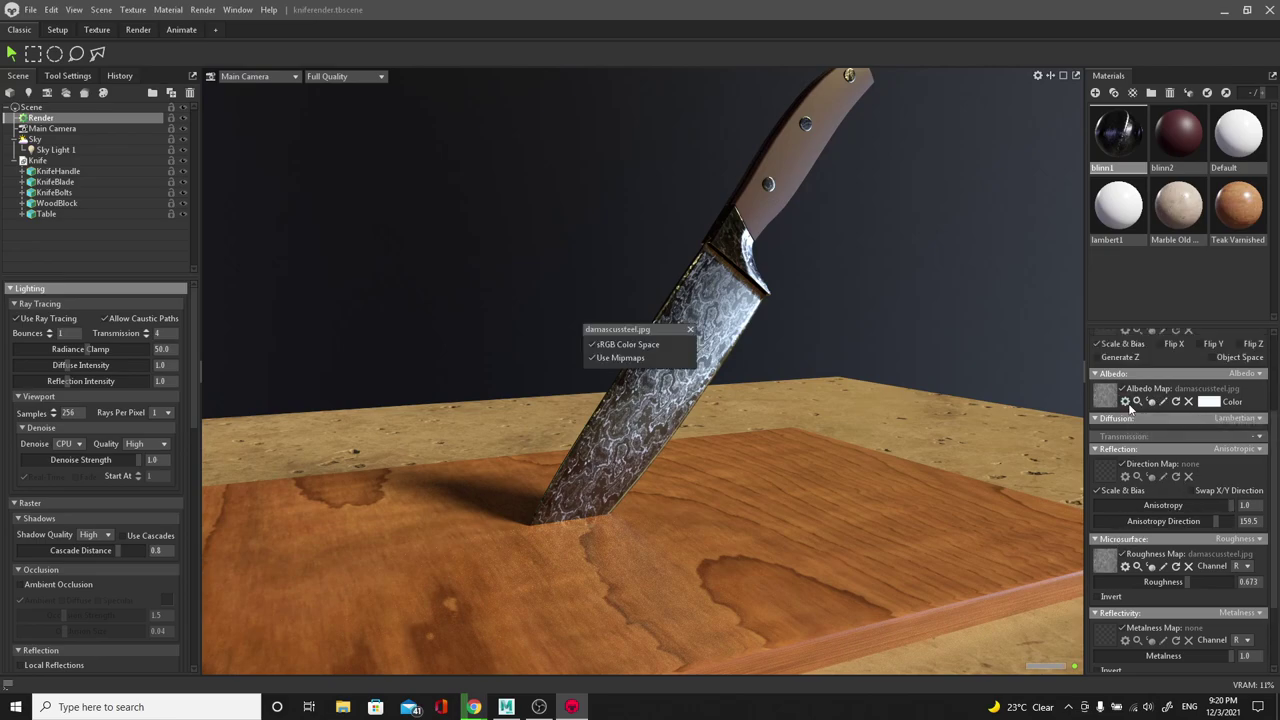
pyautogui.click(596, 345)
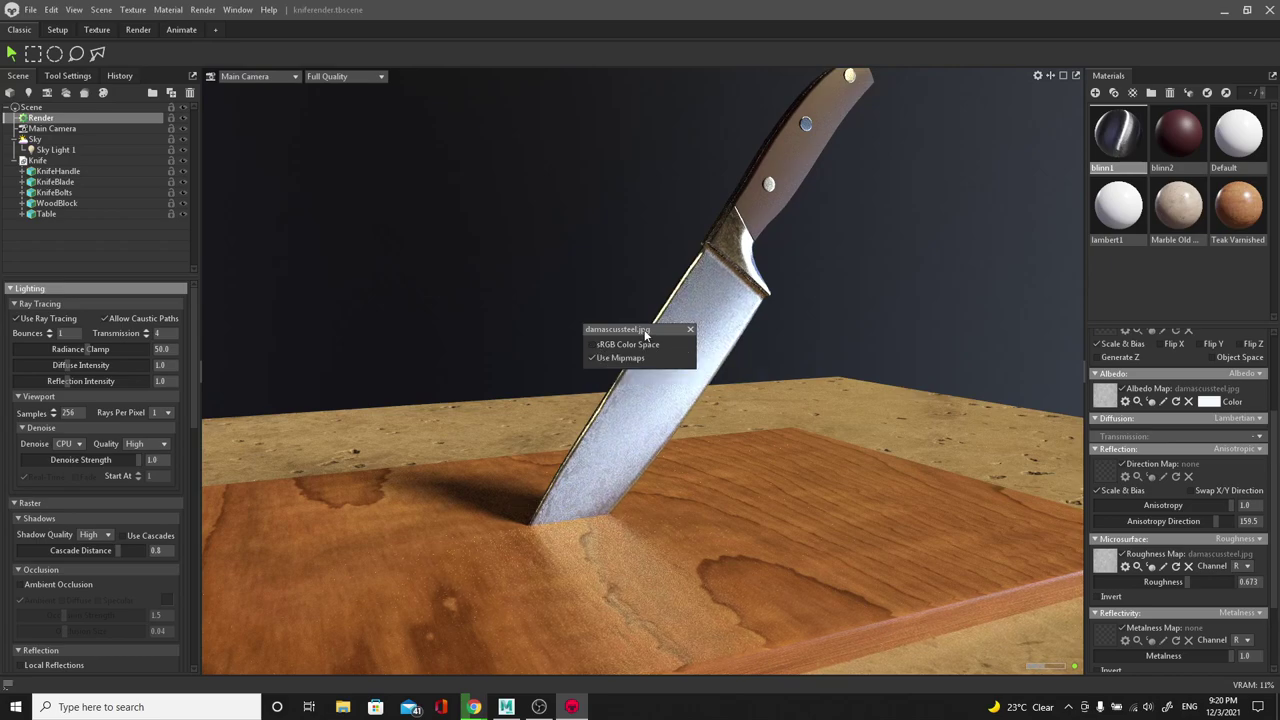
pyautogui.moveTo(646, 331); pyautogui.dragTo(445, 311)
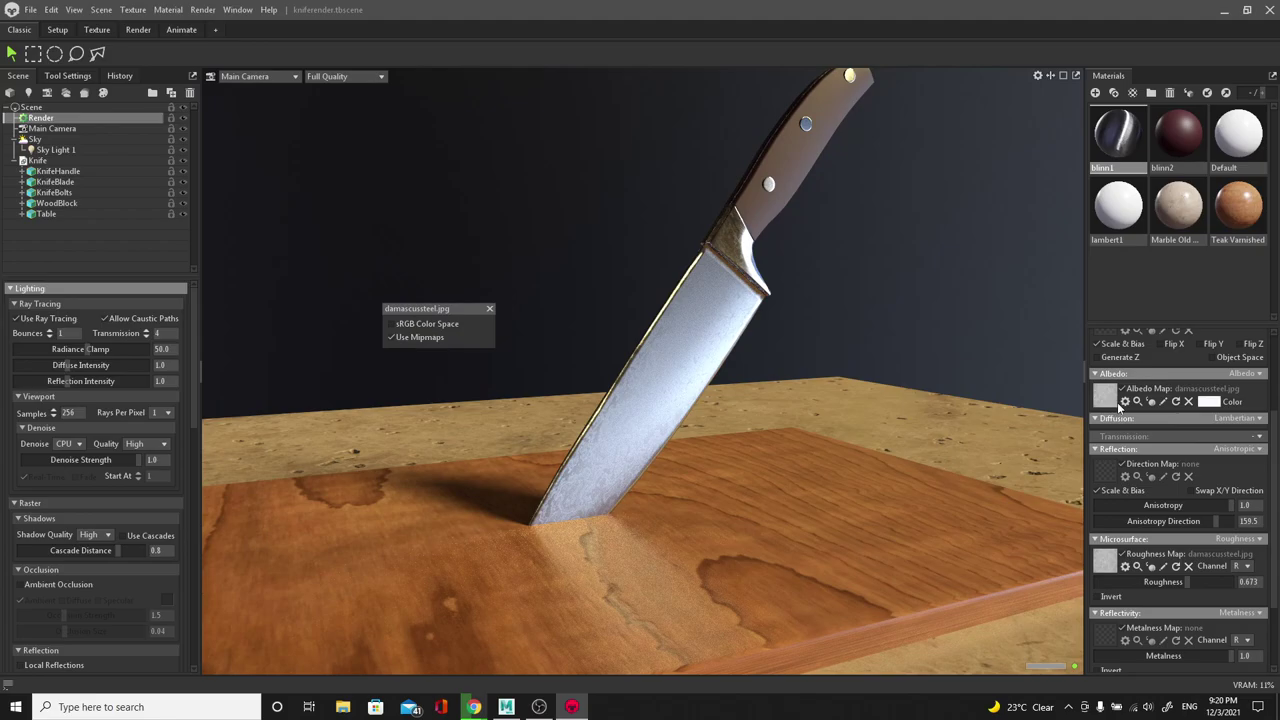
# Step: Lower the blade material's roughness to about 0.262 and check the blade under rotated environment lighting
pyautogui.moveTo(1188, 581); pyautogui.dragTo(1132, 580)
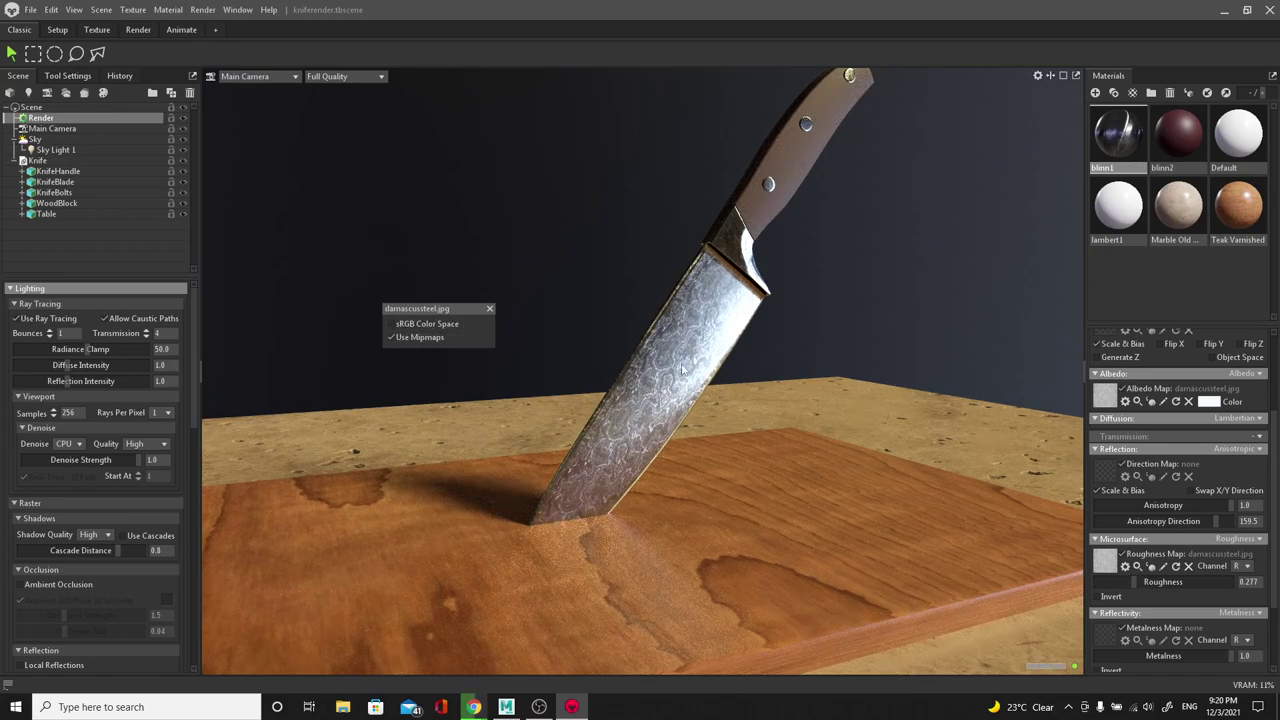
pyautogui.moveTo(1140, 584)
pyautogui.mouseDown()
pyautogui.moveTo(1215, 578)
pyautogui.moveTo(1133, 577)
pyautogui.mouseUp()
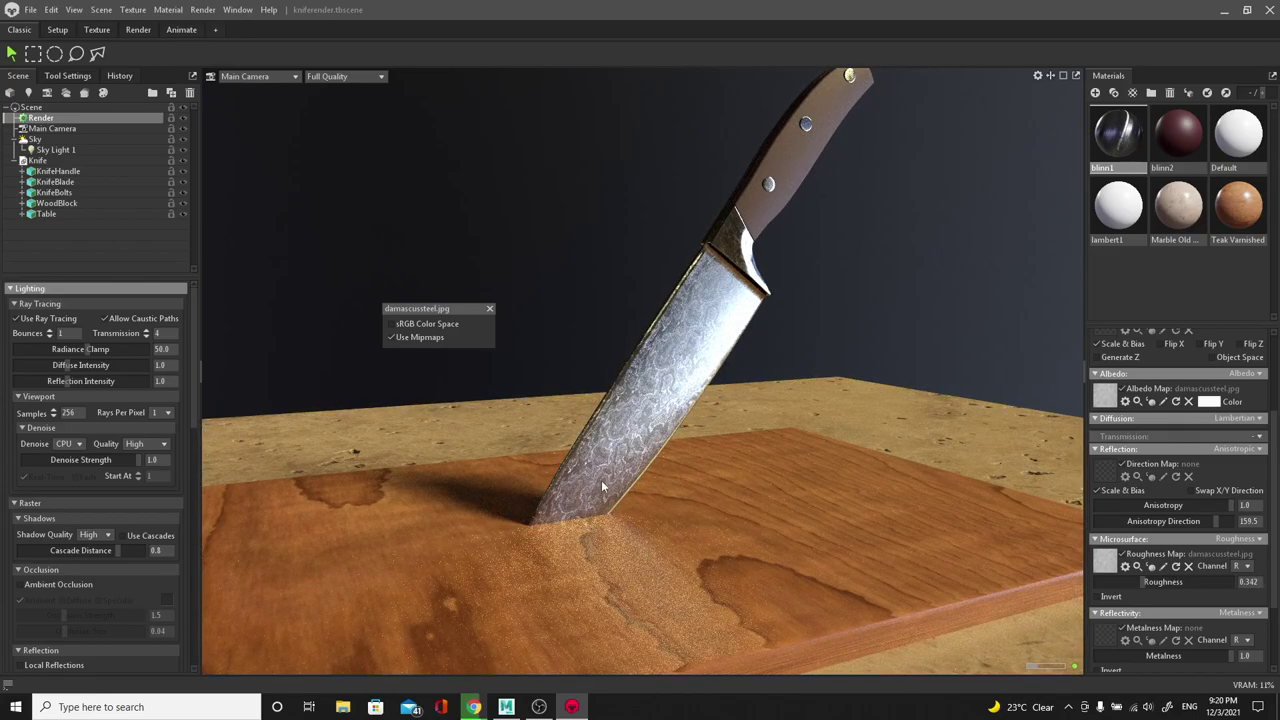
pyautogui.moveTo(1142, 583); pyautogui.dragTo(1131, 583)
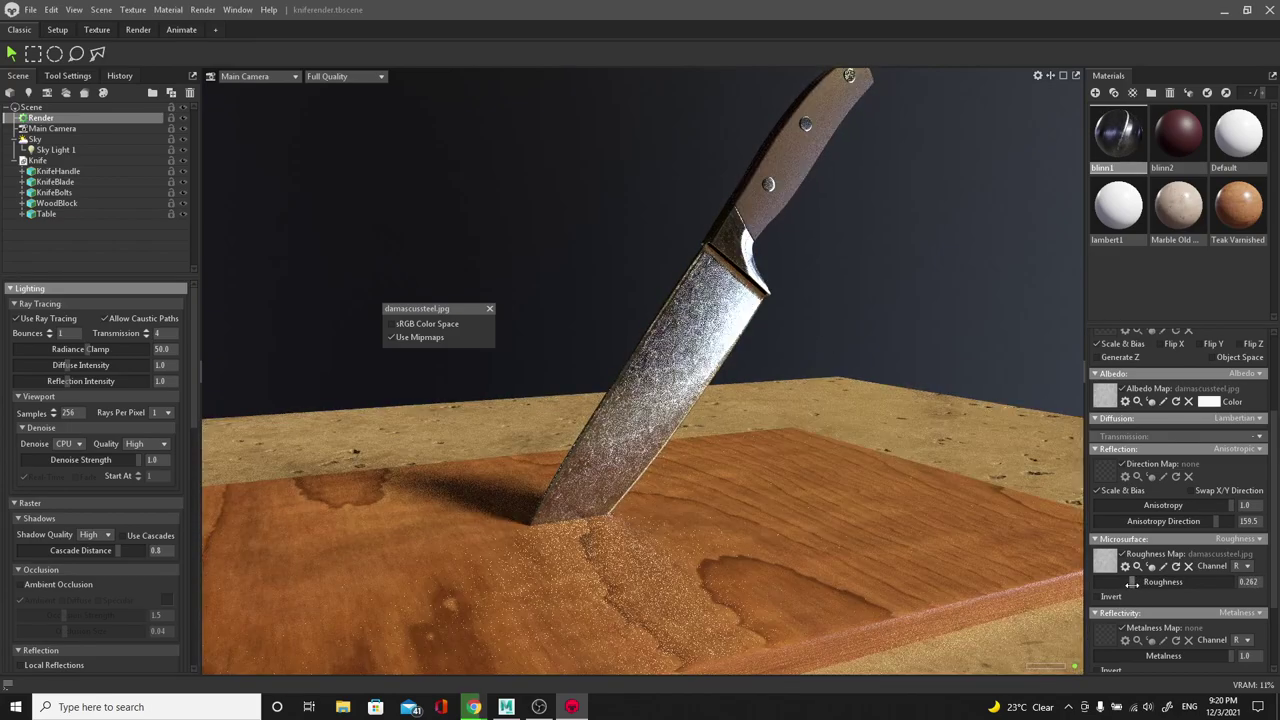
pyautogui.keyDown('shift'); pyautogui.moveTo(818, 363); pyautogui.dragTo(938, 352); pyautogui.keyUp('shift')
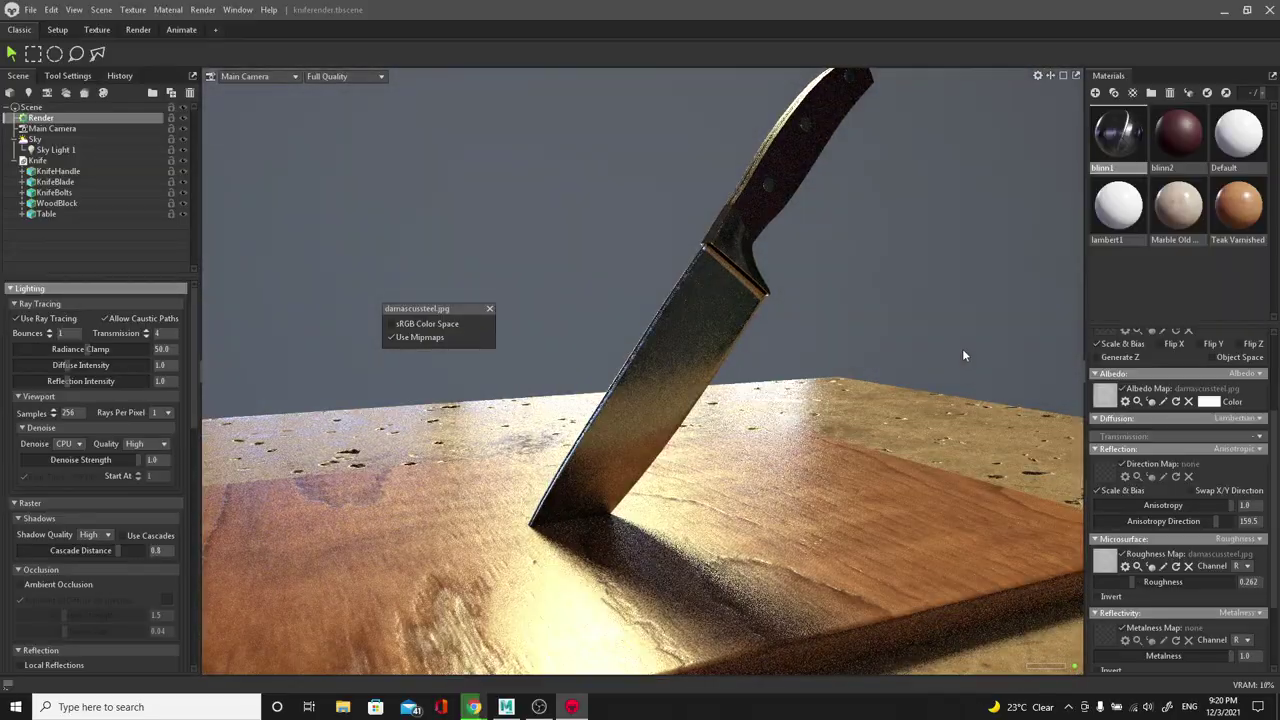
pyautogui.moveTo(948, 377); pyautogui.dragTo(838, 383)
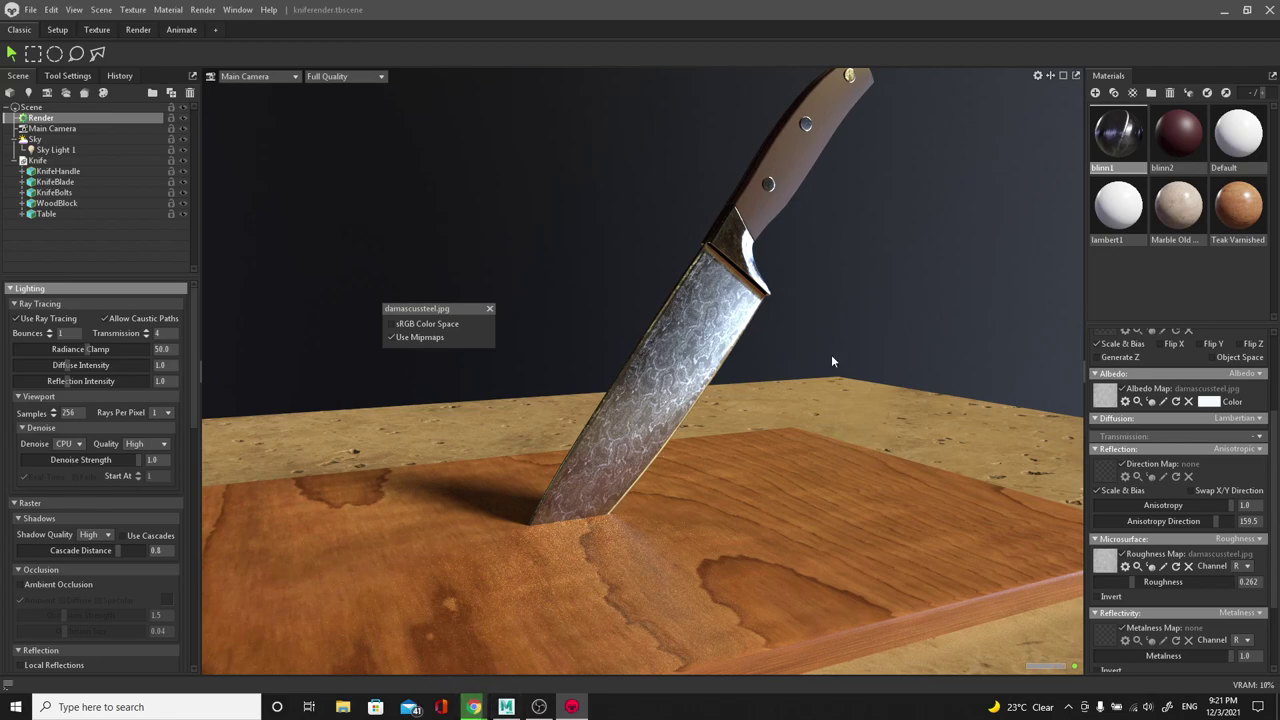
# Step: Try a fog object with distance 0.001 and max opacity about 0.295, and delete it from the scene
pyautogui.click(66, 93)
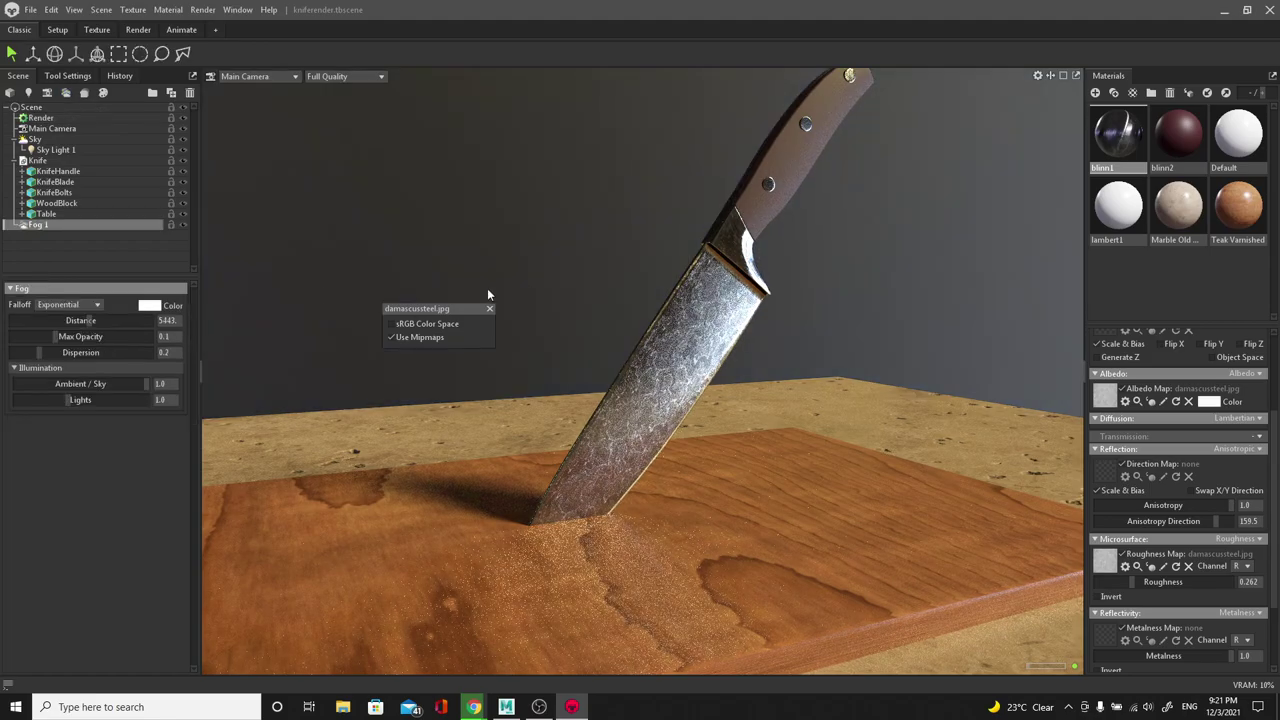
pyautogui.moveTo(55, 340); pyautogui.dragTo(13, 316)
pyautogui.moveTo(91, 340)
pyautogui.mouseDown()
pyautogui.moveTo(80, 336)
pyautogui.moveTo(99, 340)
pyautogui.mouseUp()
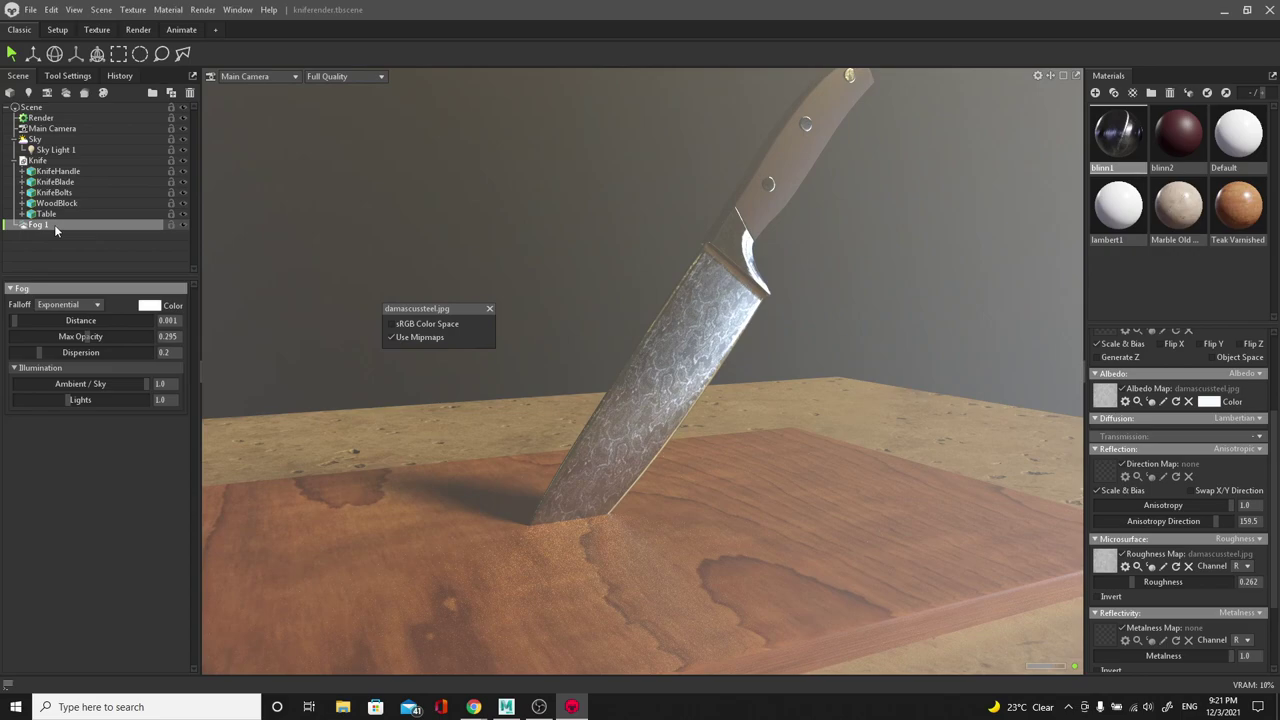
pyautogui.press('Delete')
# Step: Switch to Chrome, show the downloaded wood_table_001_4k.zip in its folder and open it with 7-Zip
pyautogui.moveTo(472, 707)
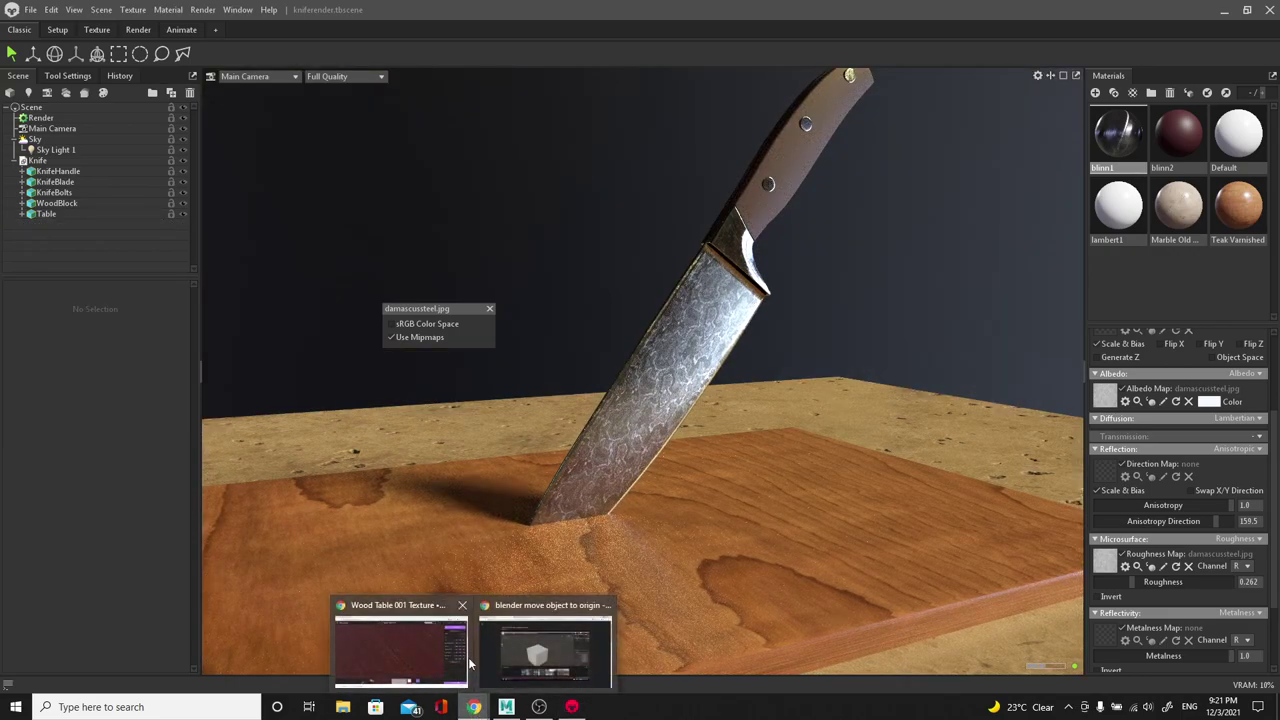
pyautogui.click(411, 656)
pyautogui.click(143, 674)
pyautogui.click(187, 628)
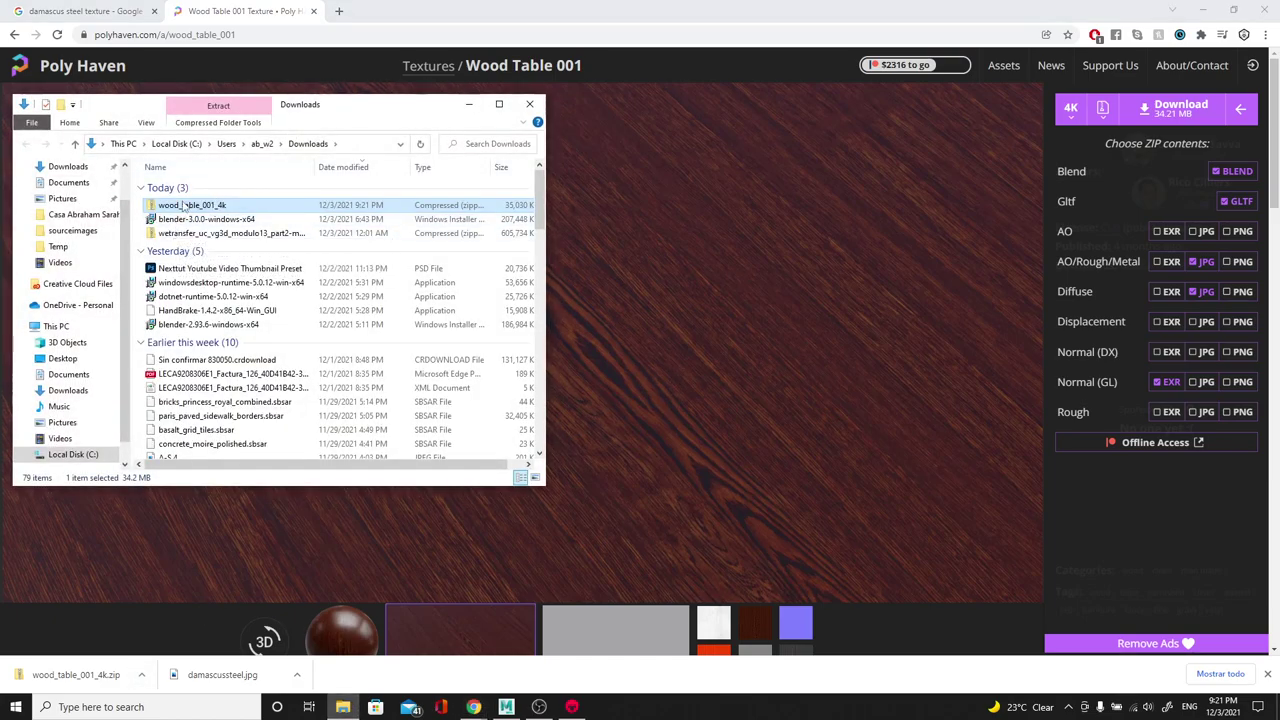
pyautogui.rightClick(183, 205)
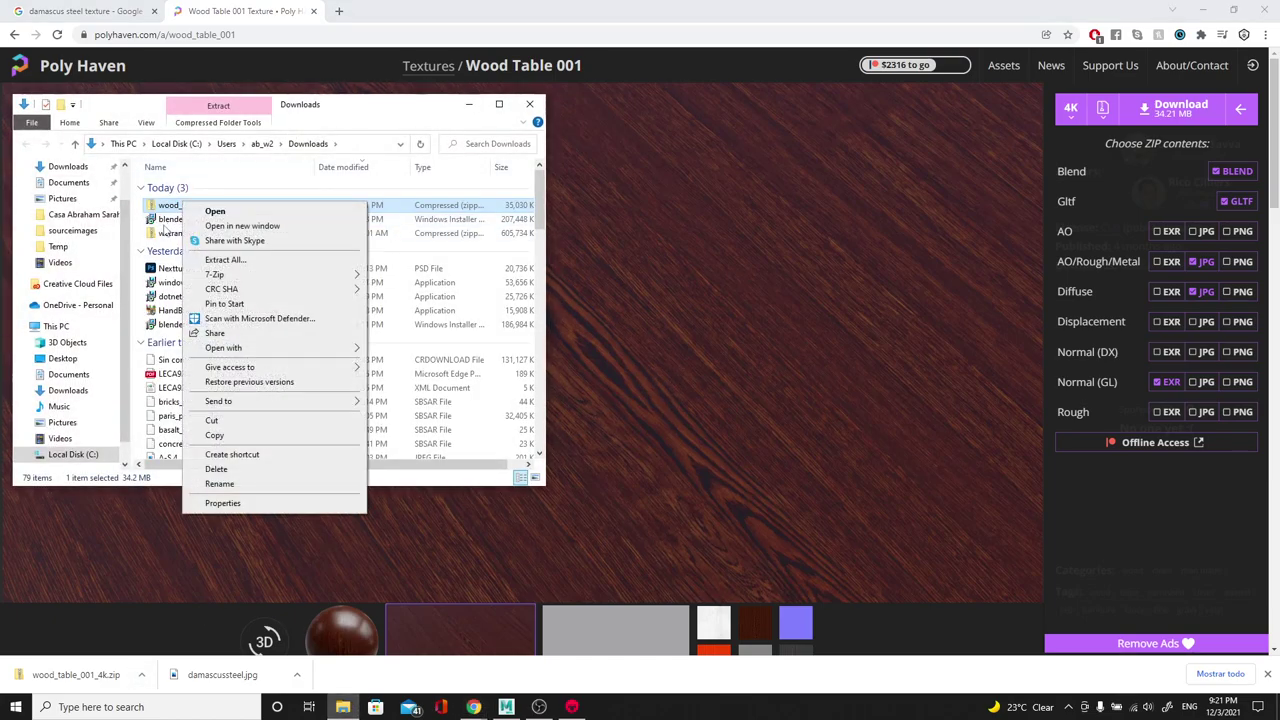
pyautogui.moveTo(345, 276)
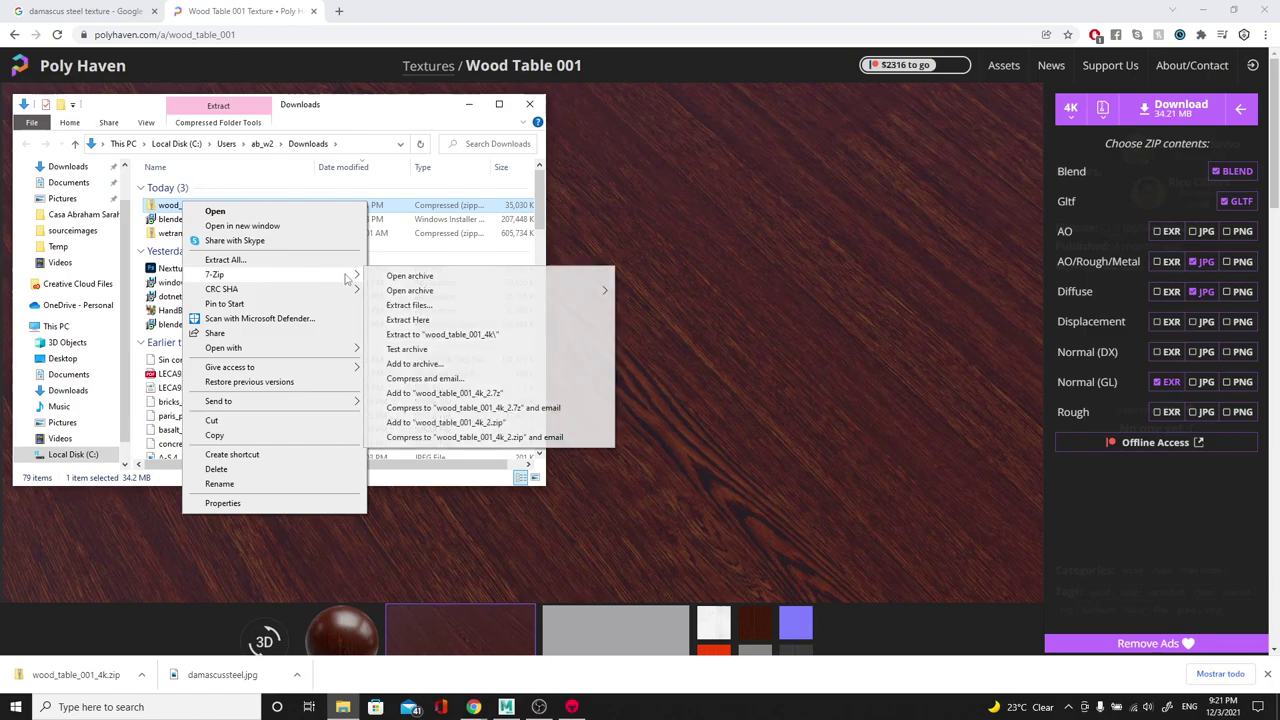
pyautogui.click(397, 281)
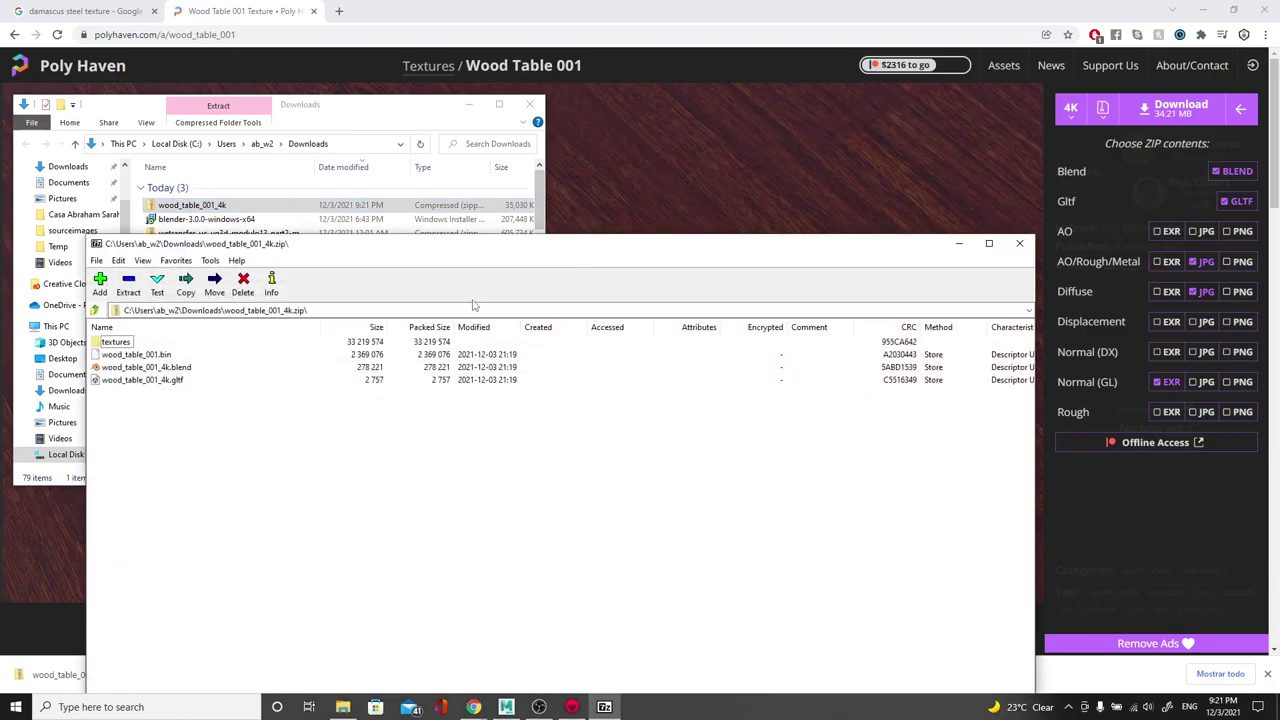
# Step: Extract the three wood_table_001 maps from the archive's textures folder into the project's sourceimages folder
pyautogui.click(1204, 10)
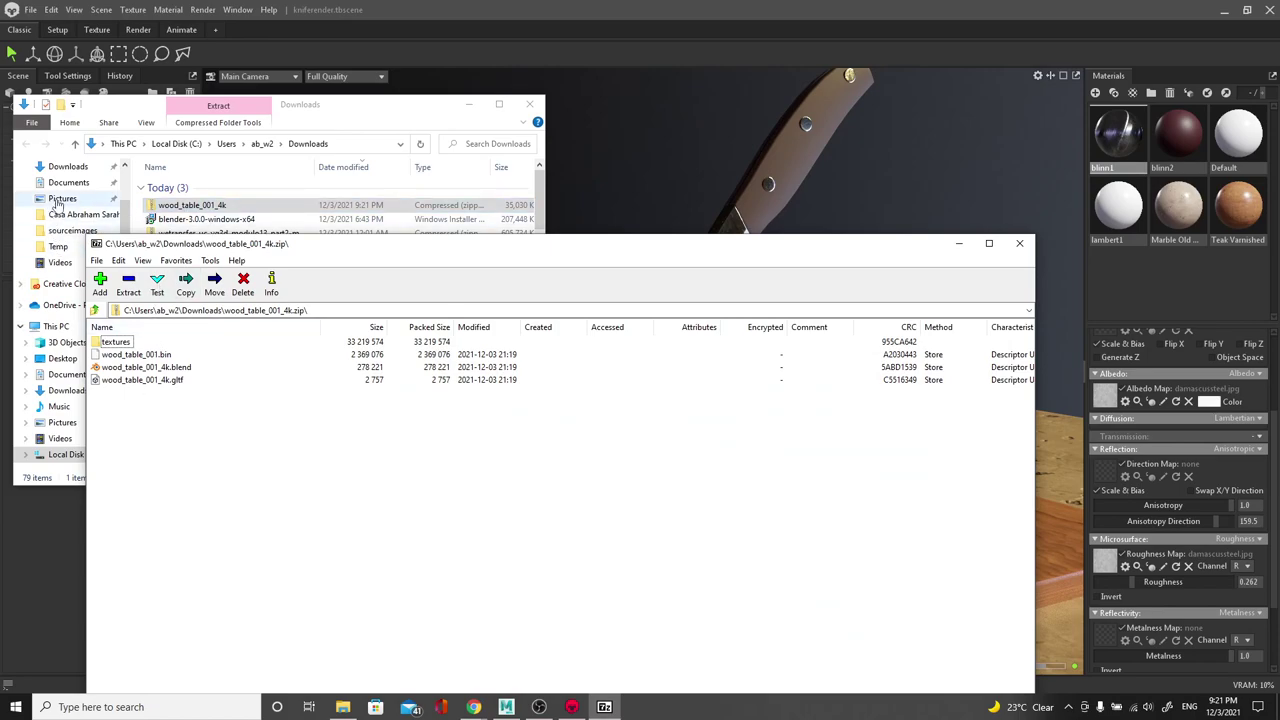
pyautogui.click(72, 230)
pyautogui.moveTo(597, 249); pyautogui.dragTo(916, 237)
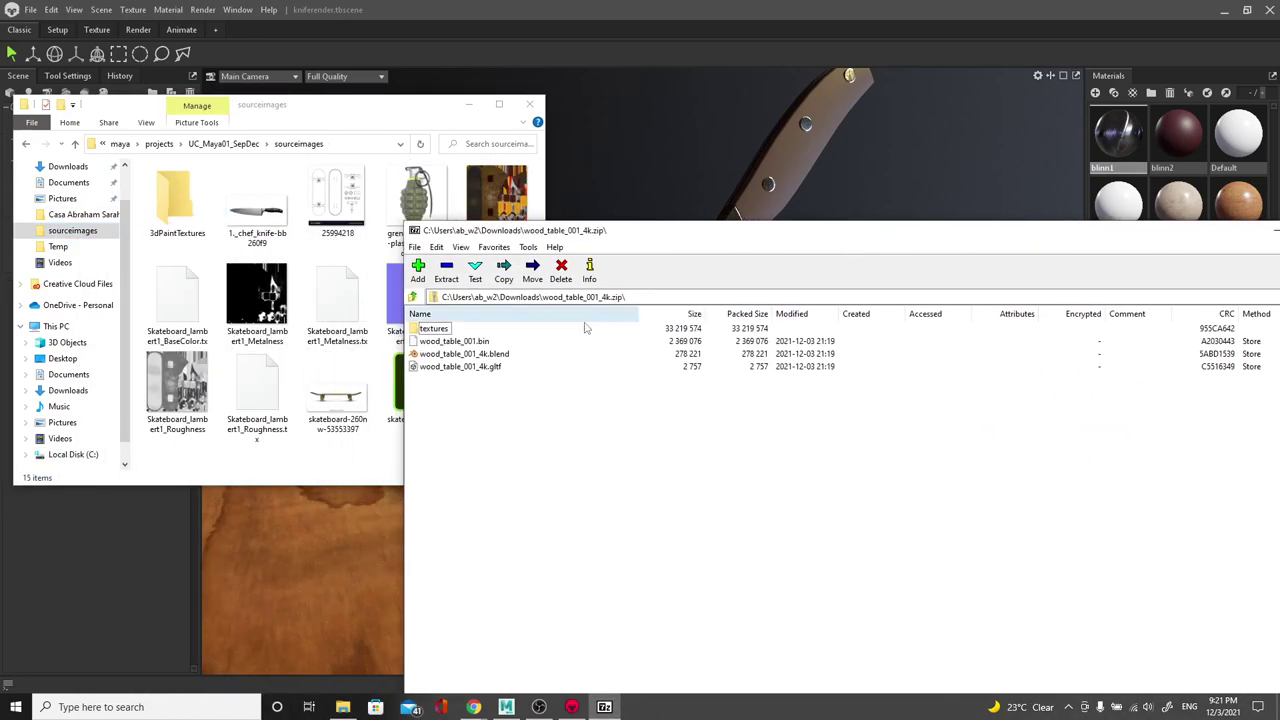
pyautogui.doubleClick(437, 329)
pyautogui.click(445, 328)
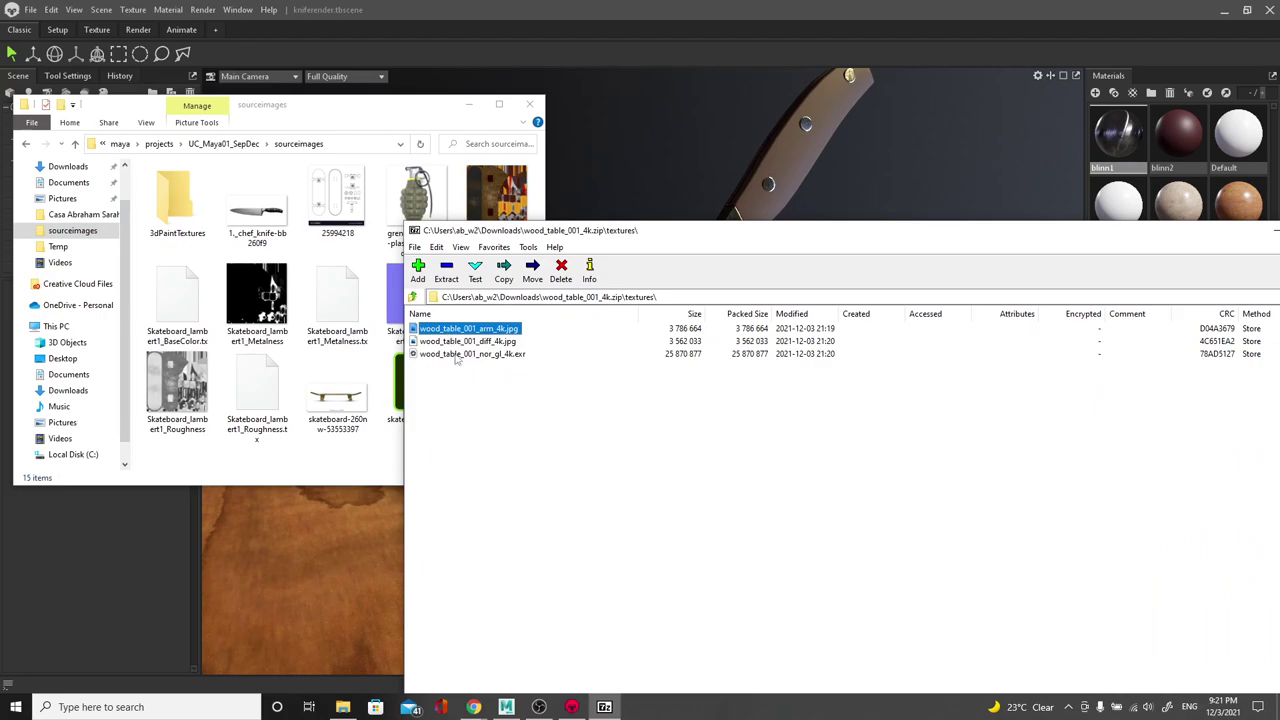
pyautogui.keyDown('shift'); pyautogui.click(451, 353); pyautogui.keyUp('shift')
pyautogui.moveTo(436, 370); pyautogui.dragTo(223, 466)
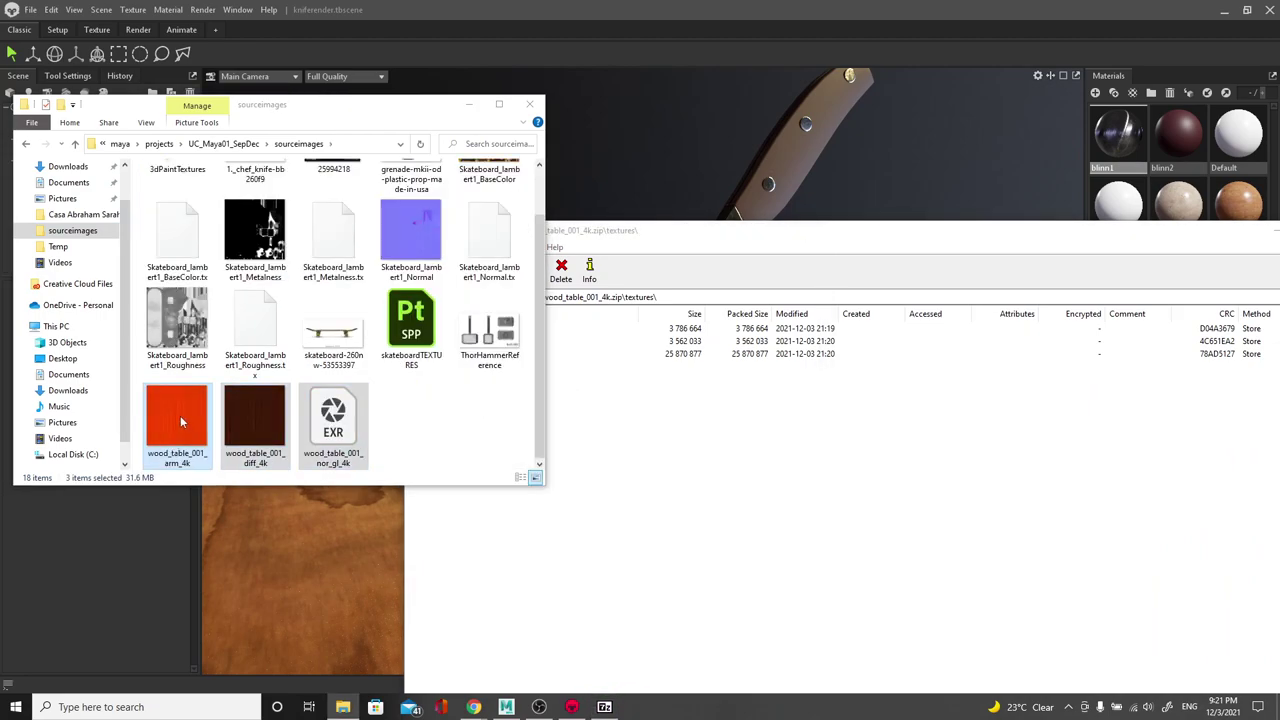
# Step: Check the extracted arm, diffuse and normal maps in sourceimages and close the archive window
pyautogui.click(180, 415)
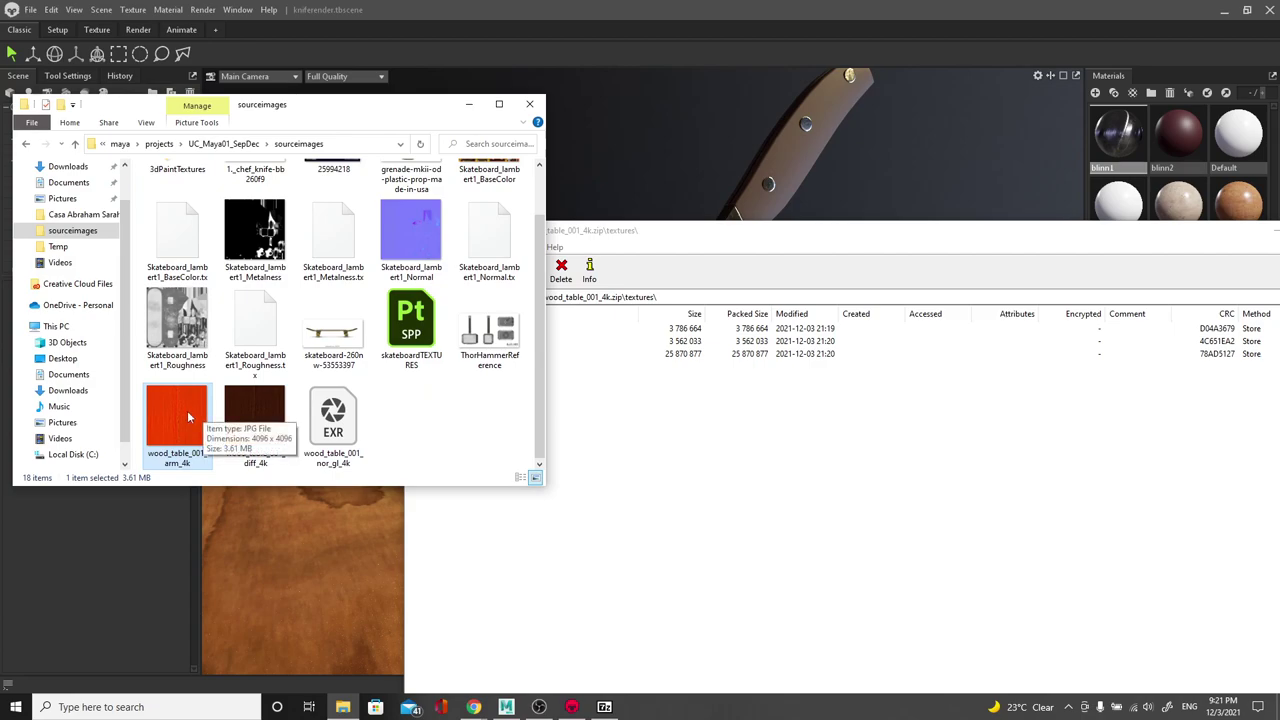
pyautogui.click(266, 406)
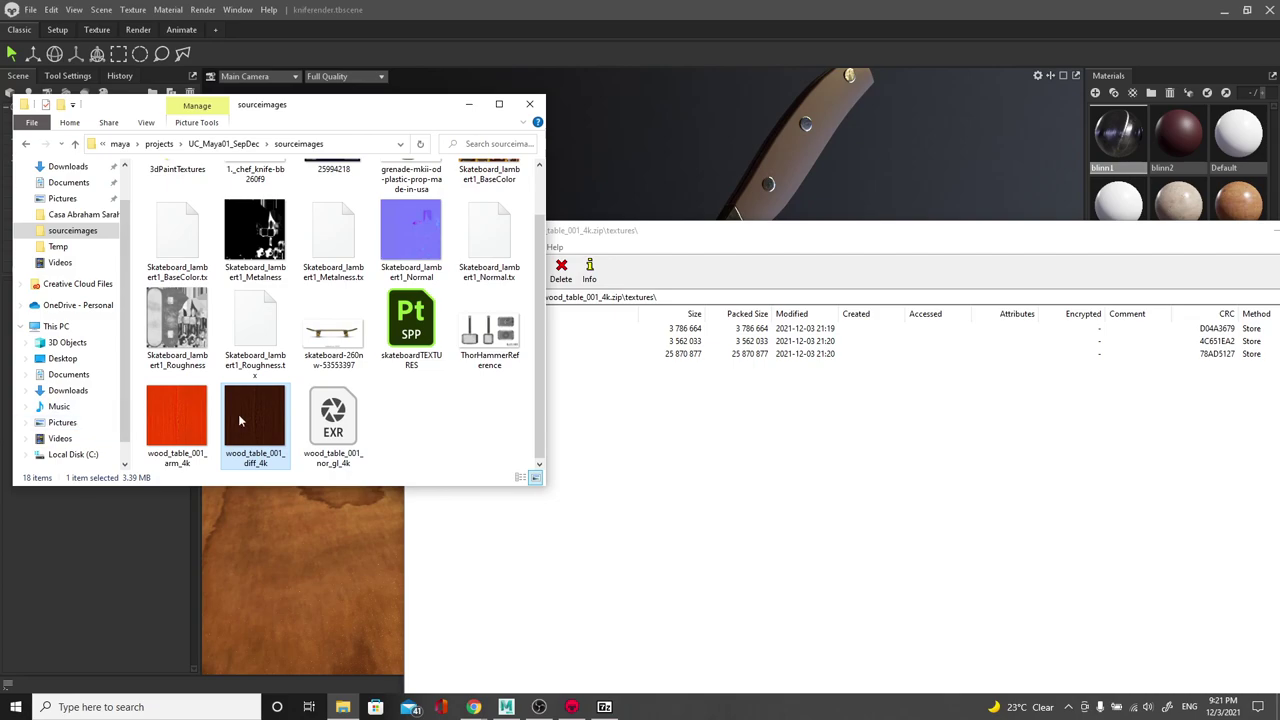
pyautogui.click(320, 426)
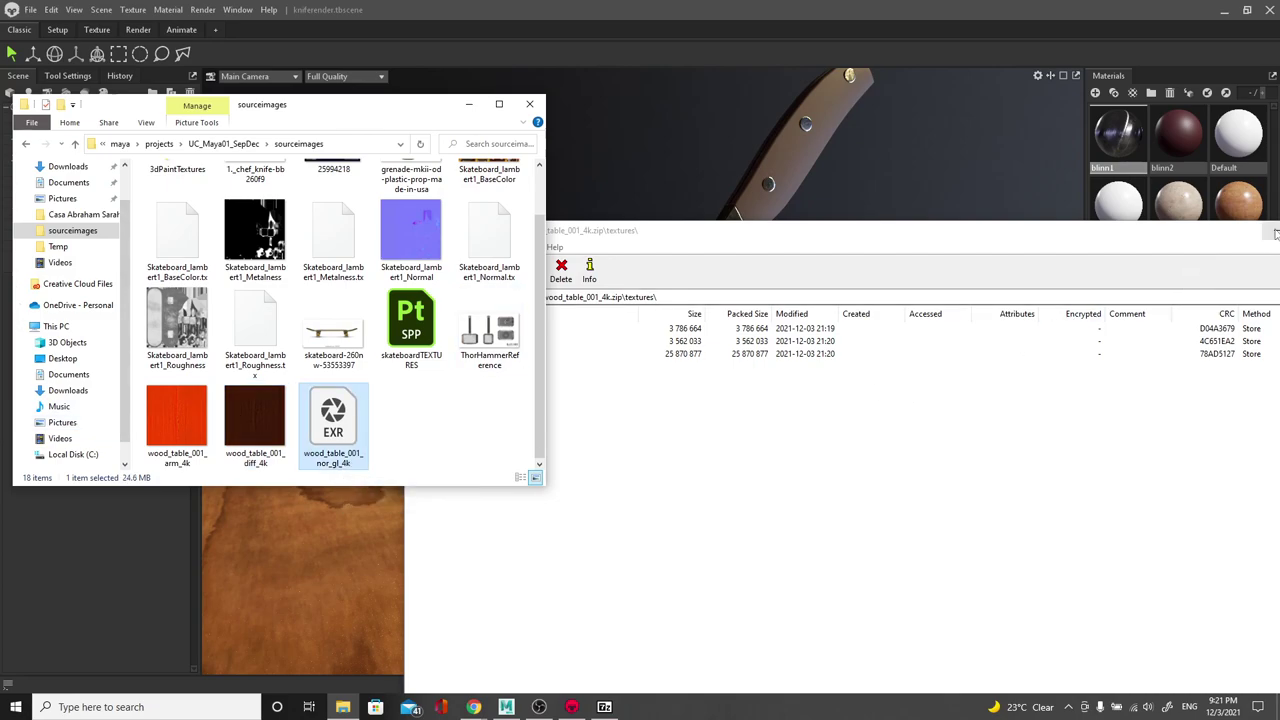
pyautogui.moveTo(1244, 236); pyautogui.dragTo(1086, 254)
pyautogui.click(1170, 254)
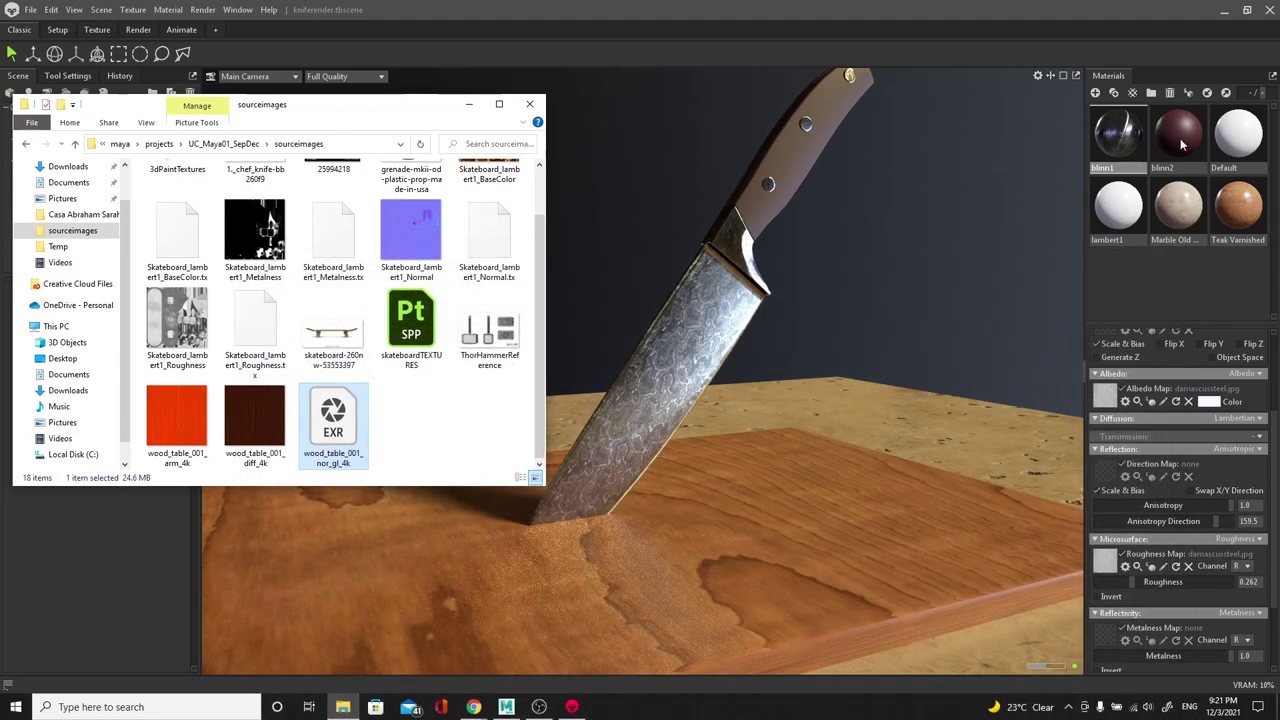
# Step: Load wood_table_001_diff_4k as the albedo map of the blinn2 handle material and set its albedo color to white
pyautogui.click(1178, 147)
pyautogui.click(343, 707)
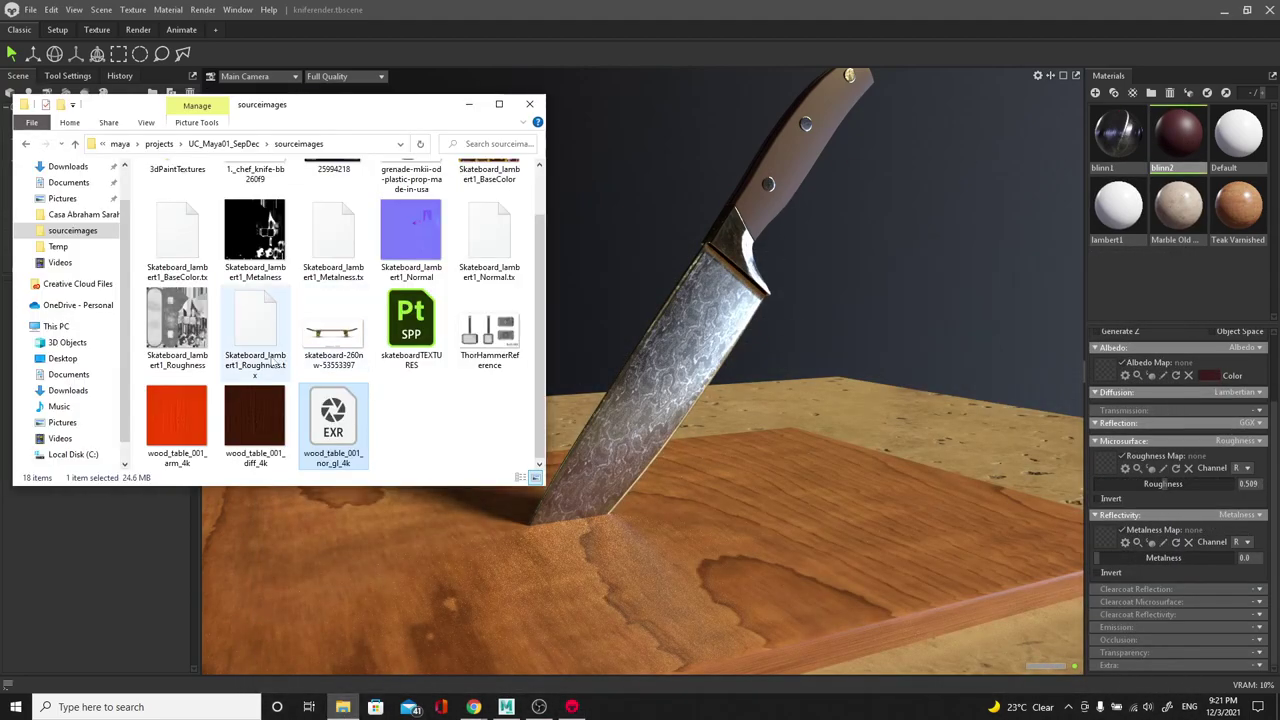
pyautogui.moveTo(255, 420); pyautogui.dragTo(1104, 369)
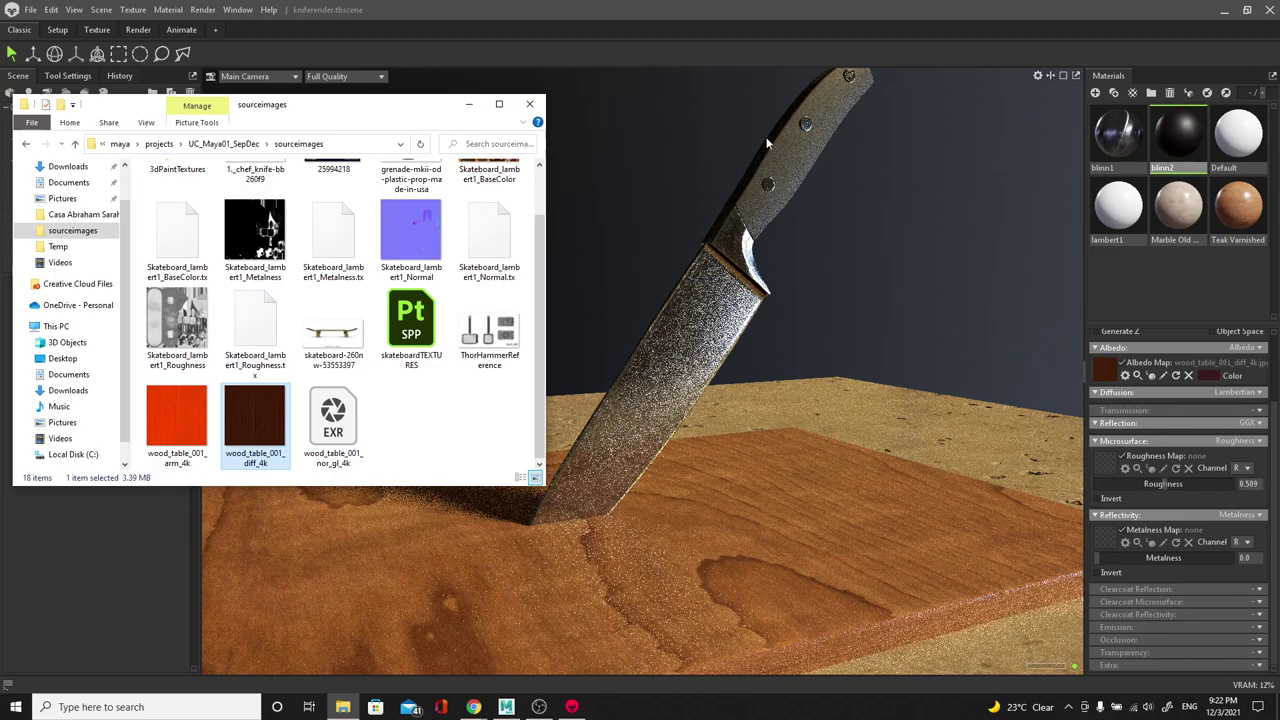
pyautogui.click(1208, 376)
pyautogui.moveTo(484, 351); pyautogui.dragTo(480, 257)
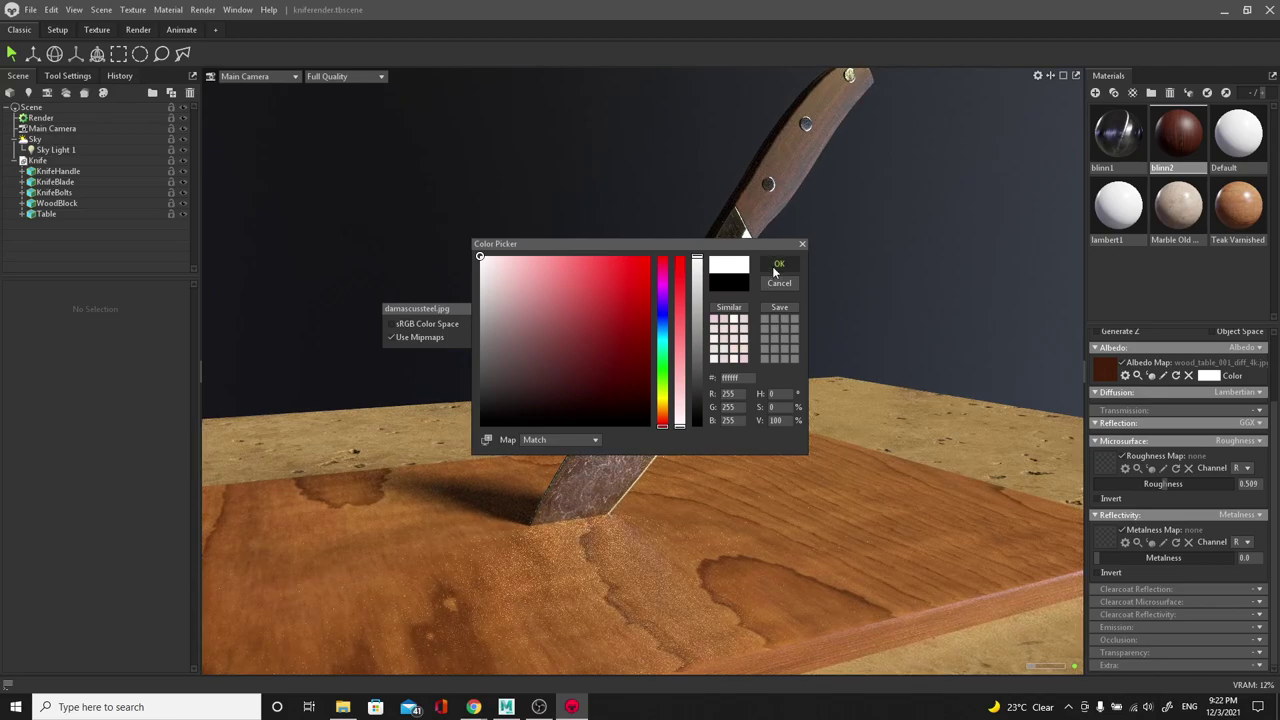
pyautogui.click(779, 263)
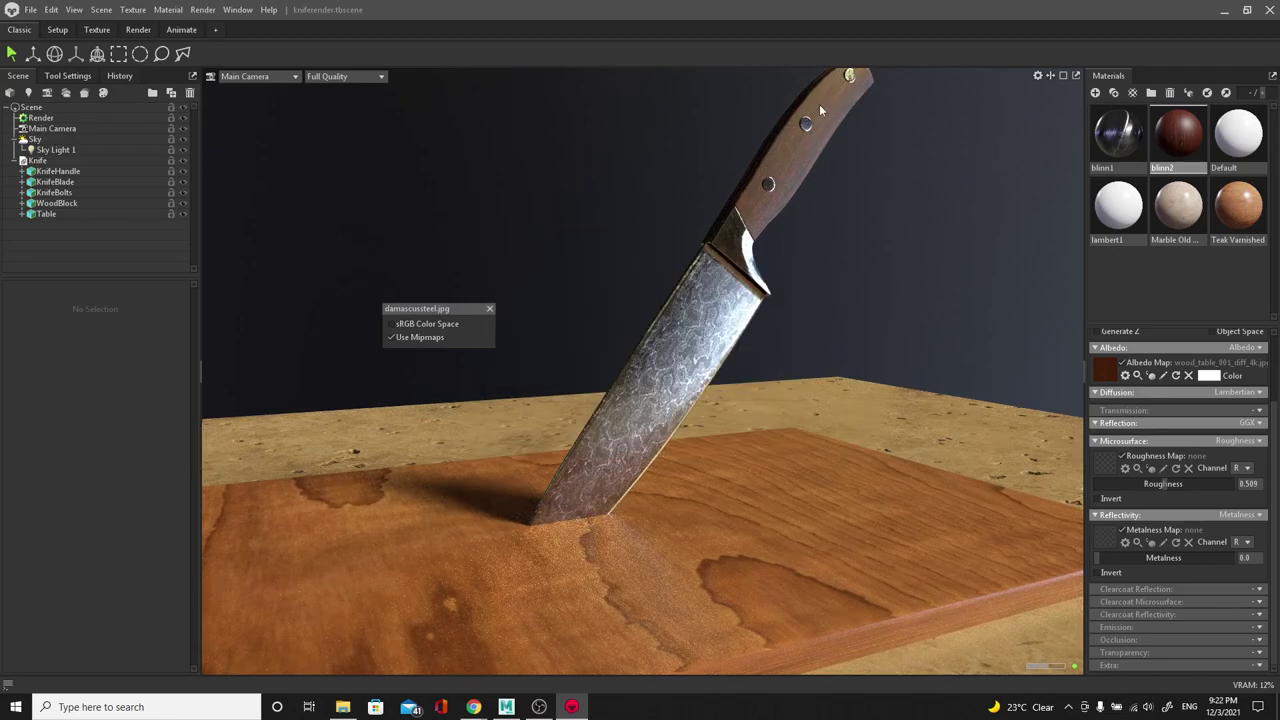
# Step: Load wood_table_001_arm_4k as the handle material's roughness map and read it from the G channel
pyautogui.click(342, 707)
pyautogui.moveTo(185, 440); pyautogui.dragTo(578, 440)
pyautogui.moveTo(1185, 428); pyautogui.dragTo(1108, 467)
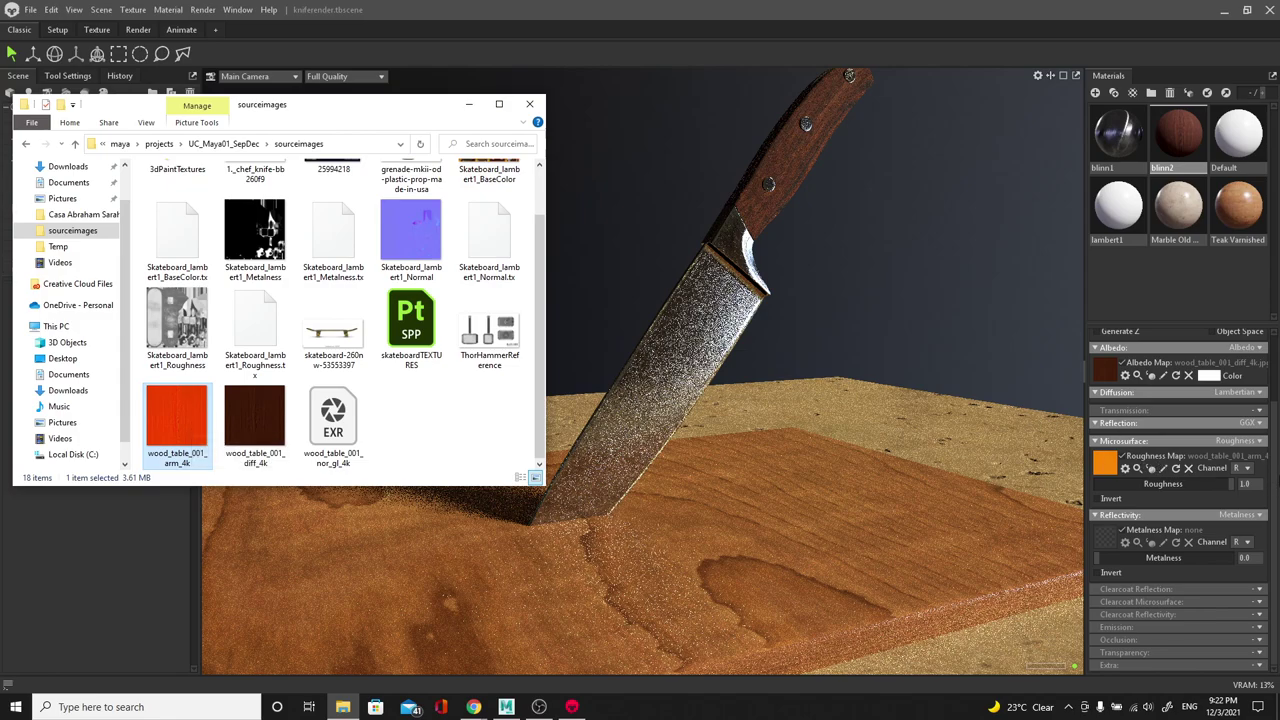
pyautogui.click(1243, 468)
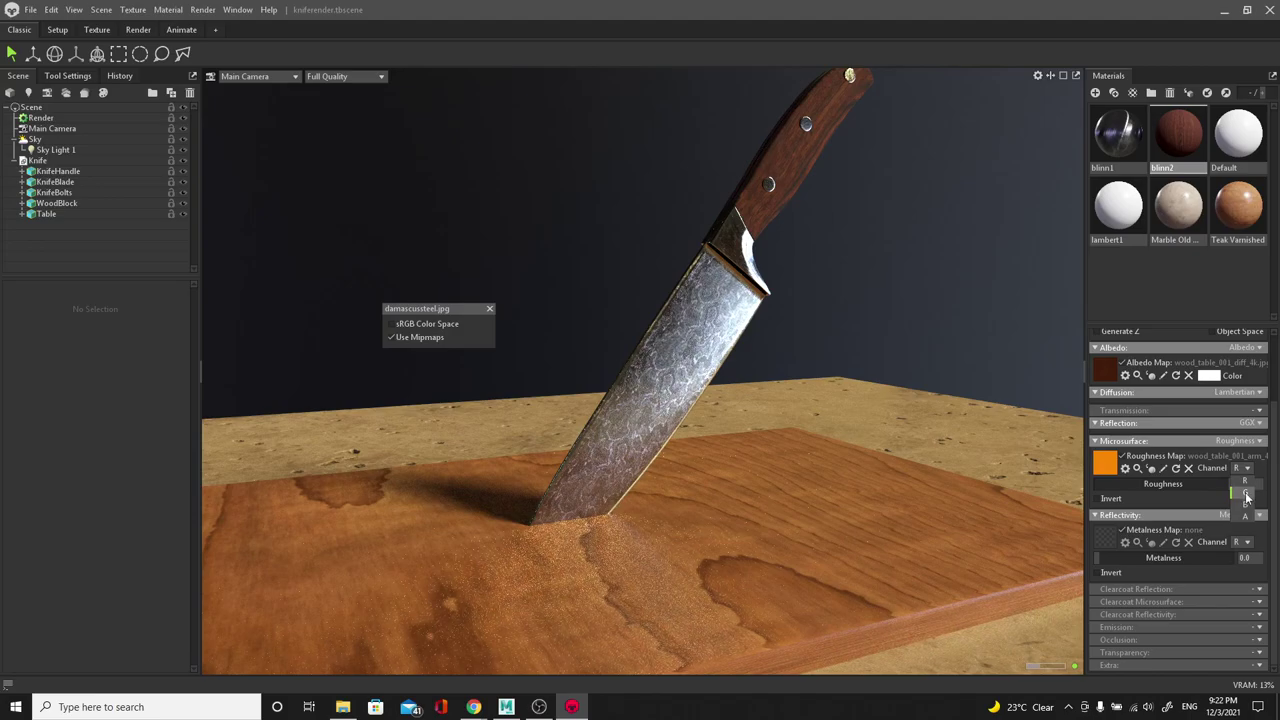
pyautogui.click(1245, 493)
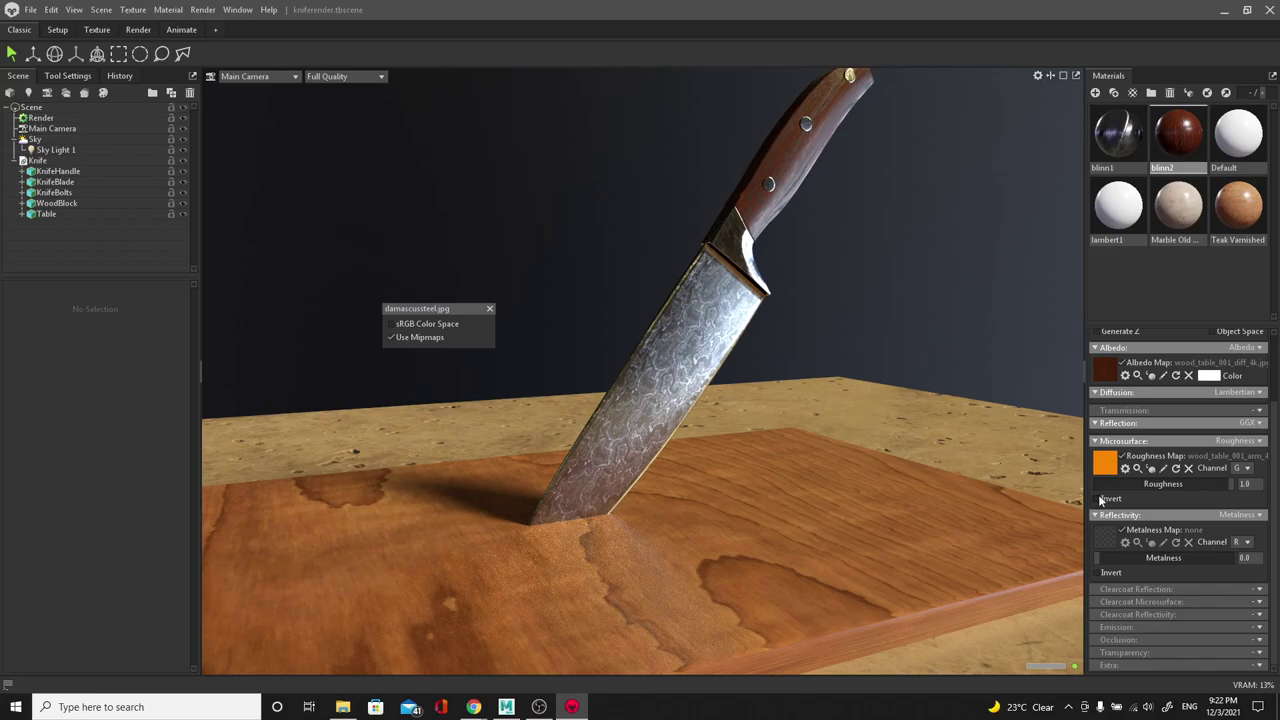
# Step: Invert the handle material's roughness map and set its roughness to about 0.376
pyautogui.moveTo(1207, 484)
pyautogui.mouseDown()
pyautogui.moveTo(1118, 483)
pyautogui.moveTo(1145, 484)
pyautogui.mouseUp()
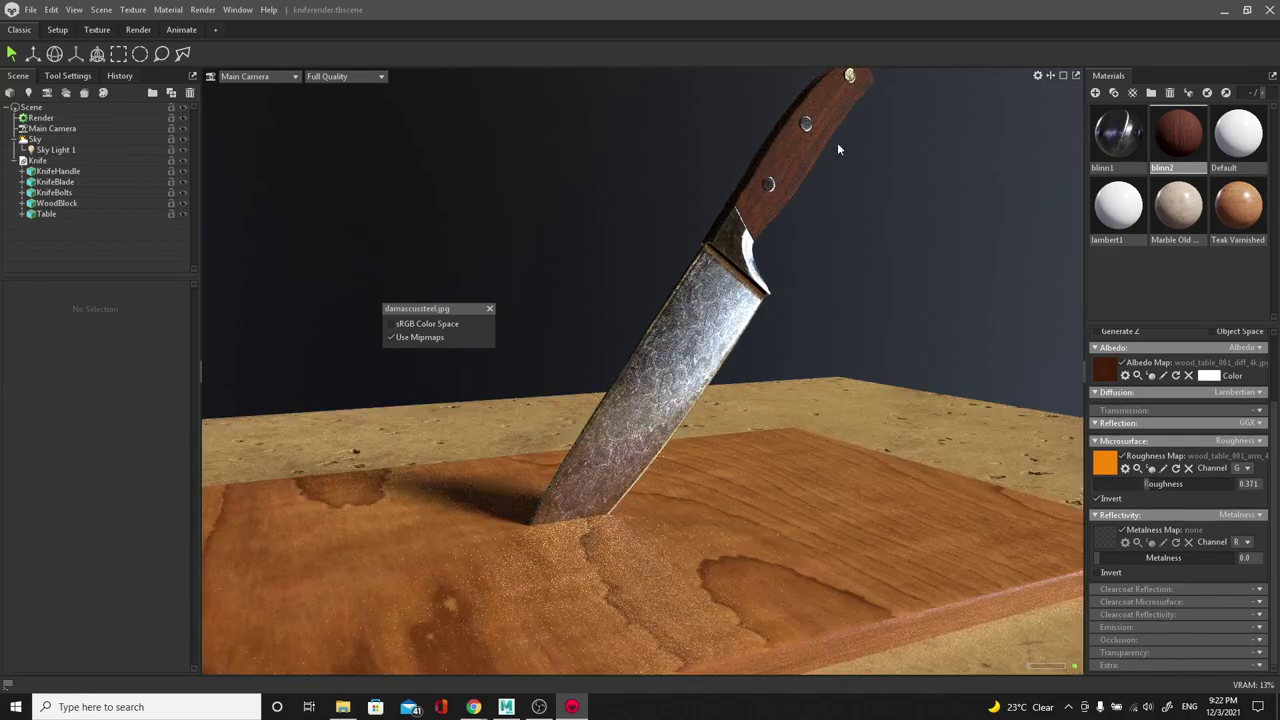
pyautogui.moveTo(1150, 484); pyautogui.dragTo(1147, 484)
pyautogui.moveTo(833, 291); pyautogui.dragTo(816, 323)
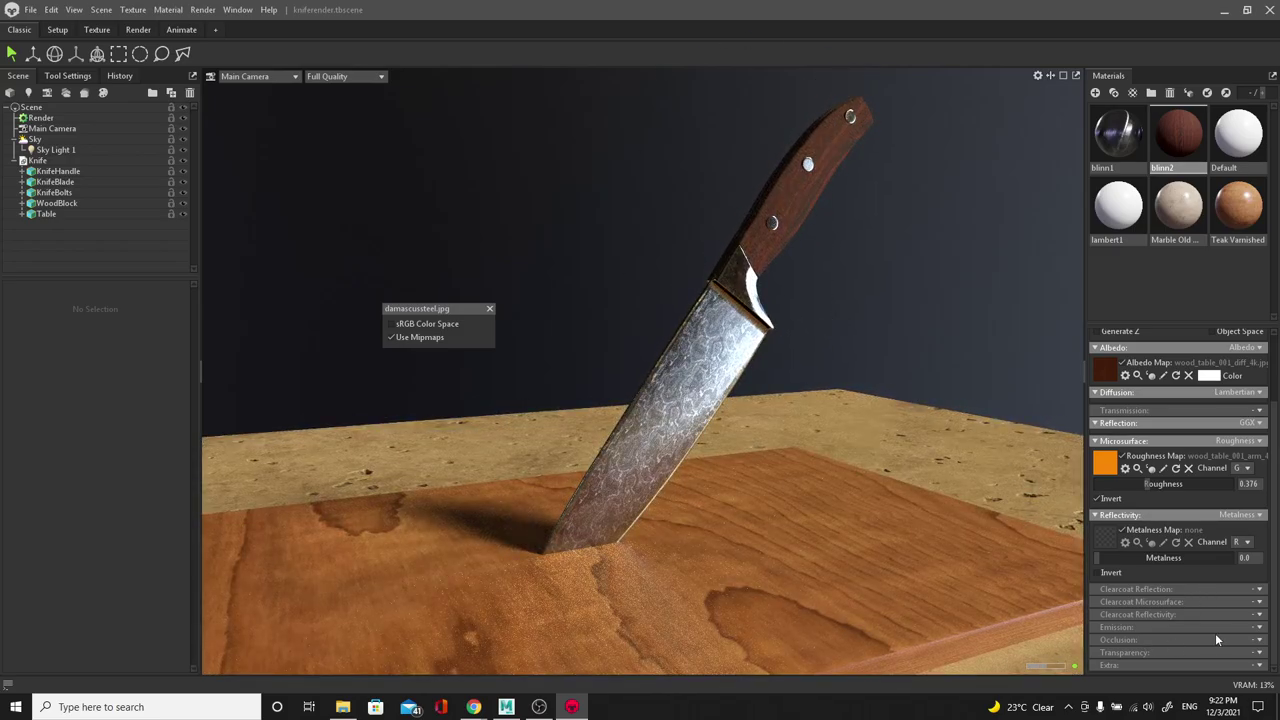
# Step: Try to load the wood_table_001_nor_gl_4k EXR file as the handle material's normal map, and close the sourceimages folder window
pyautogui.scroll(2, 1150, 532)
pyautogui.hotkey('alt', 'Tab')
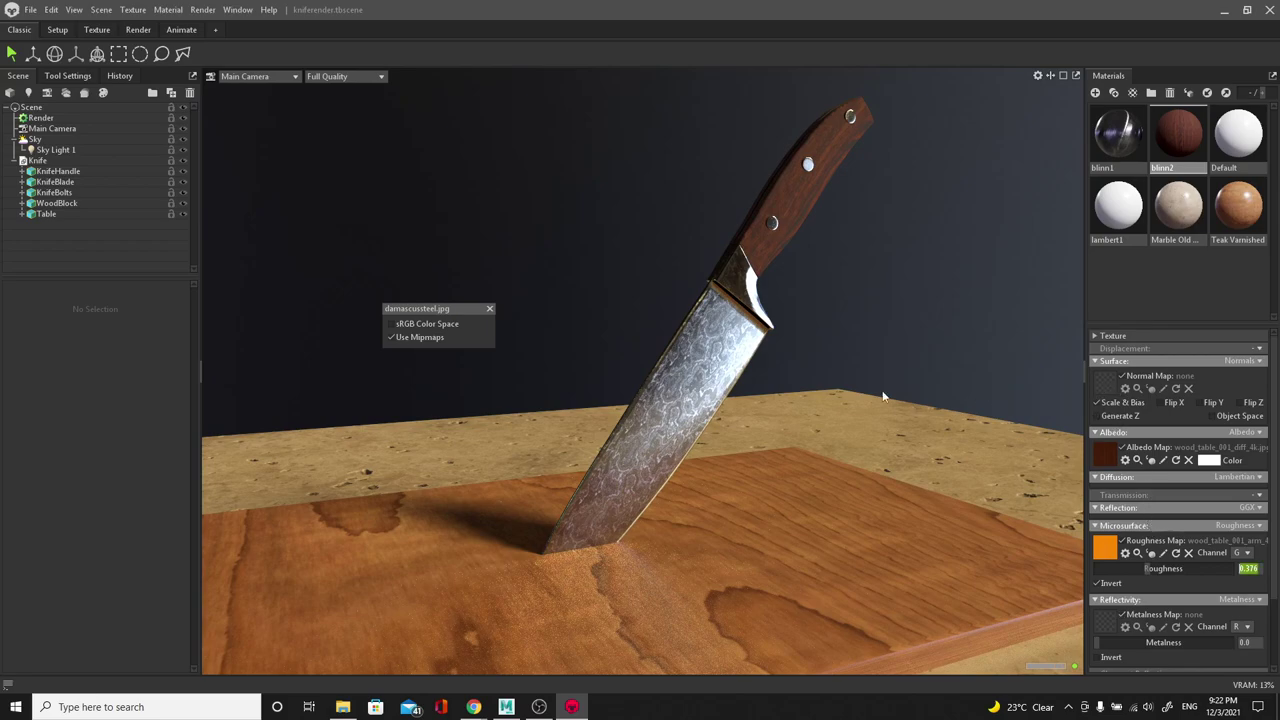
pyautogui.moveTo(334, 416); pyautogui.dragTo(762, 416)
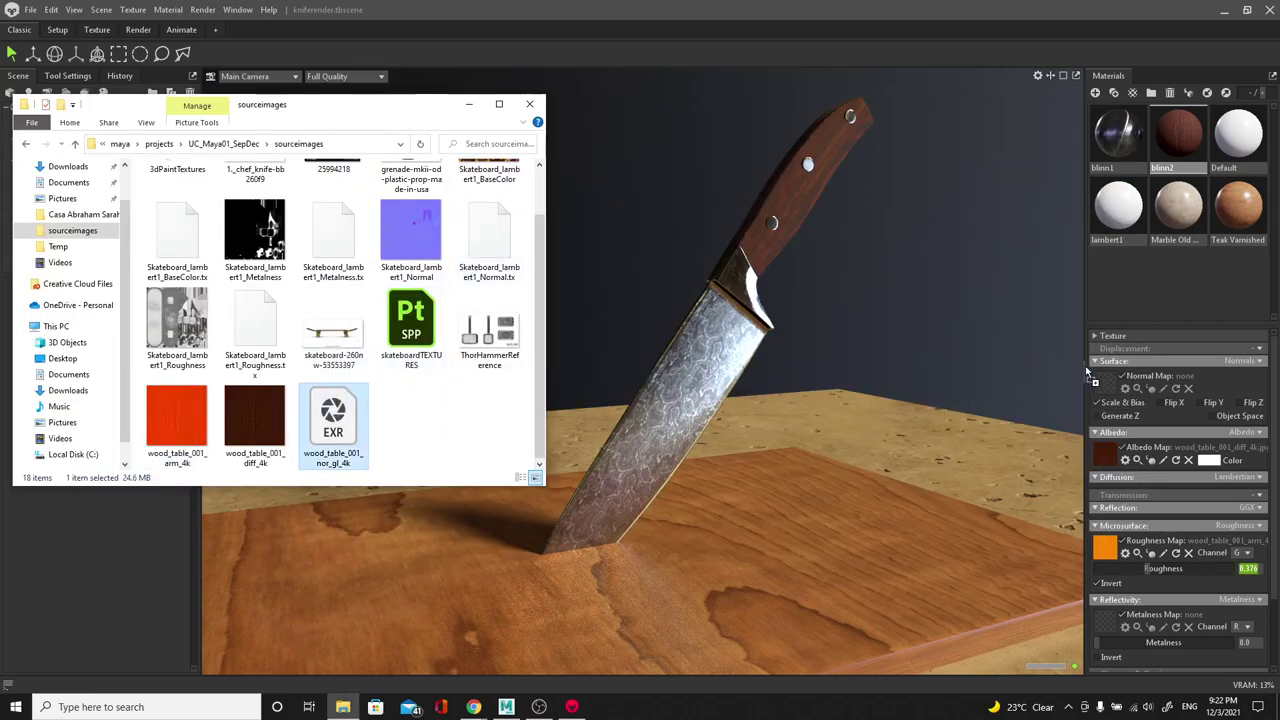
pyautogui.moveTo(1108, 383); pyautogui.dragTo(1110, 386)
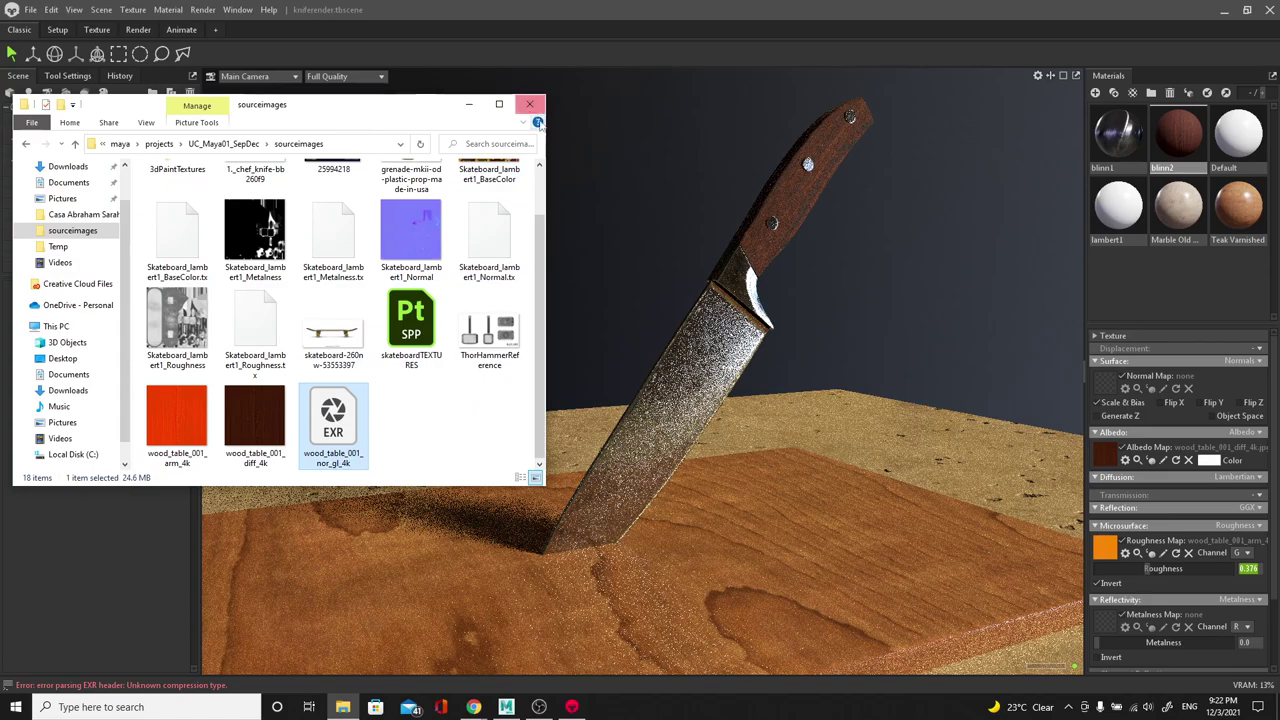
pyautogui.click(530, 105)
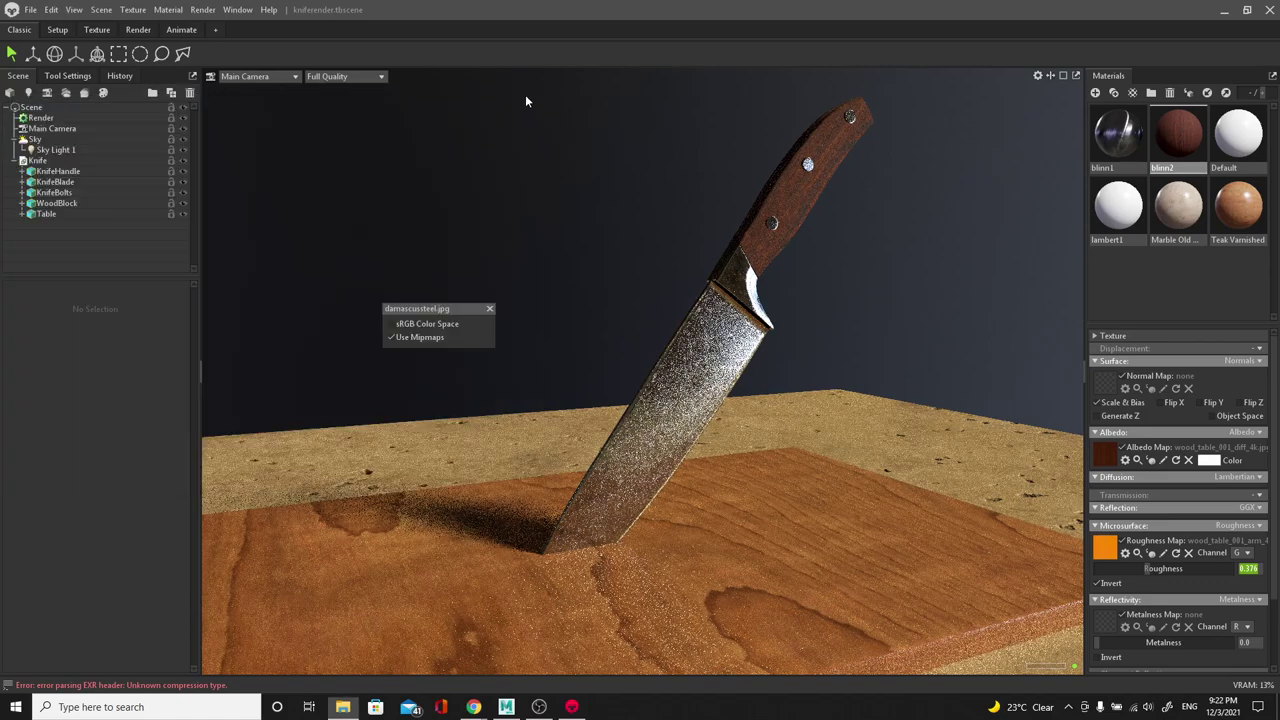
pyautogui.hotkey('alt', 'Tab')
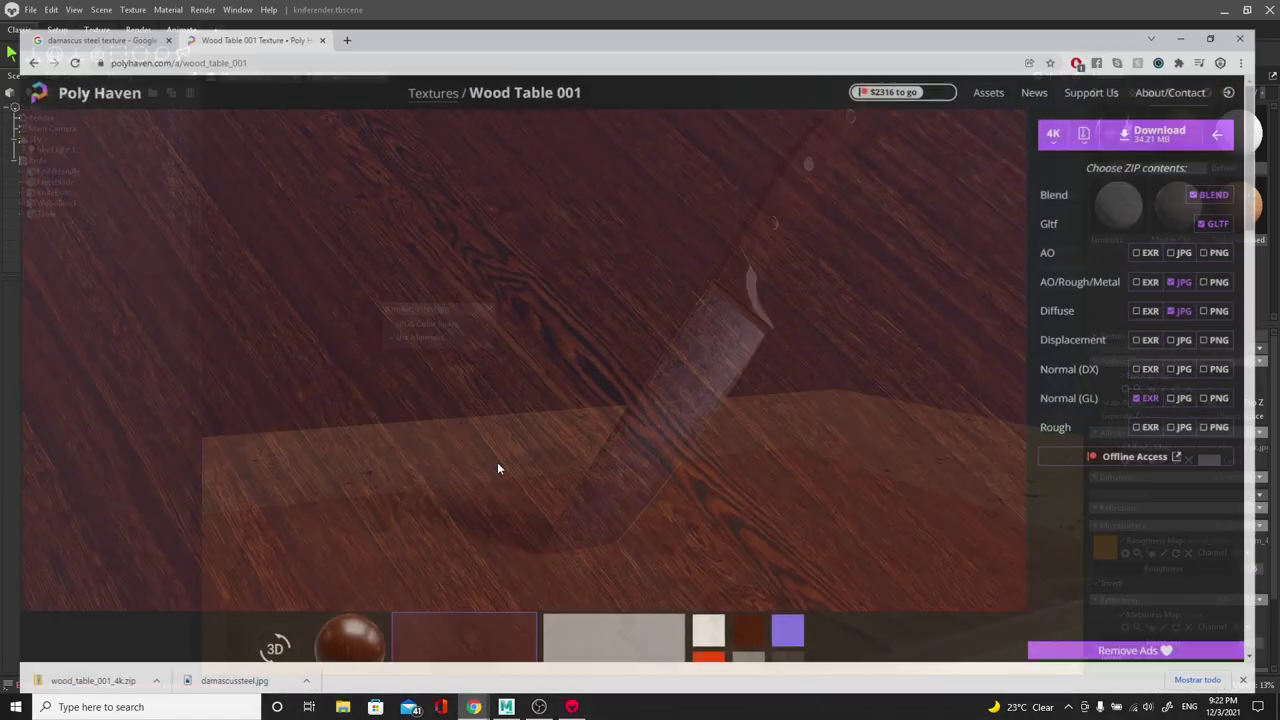
pyautogui.hotkey('alt', 'Tab')
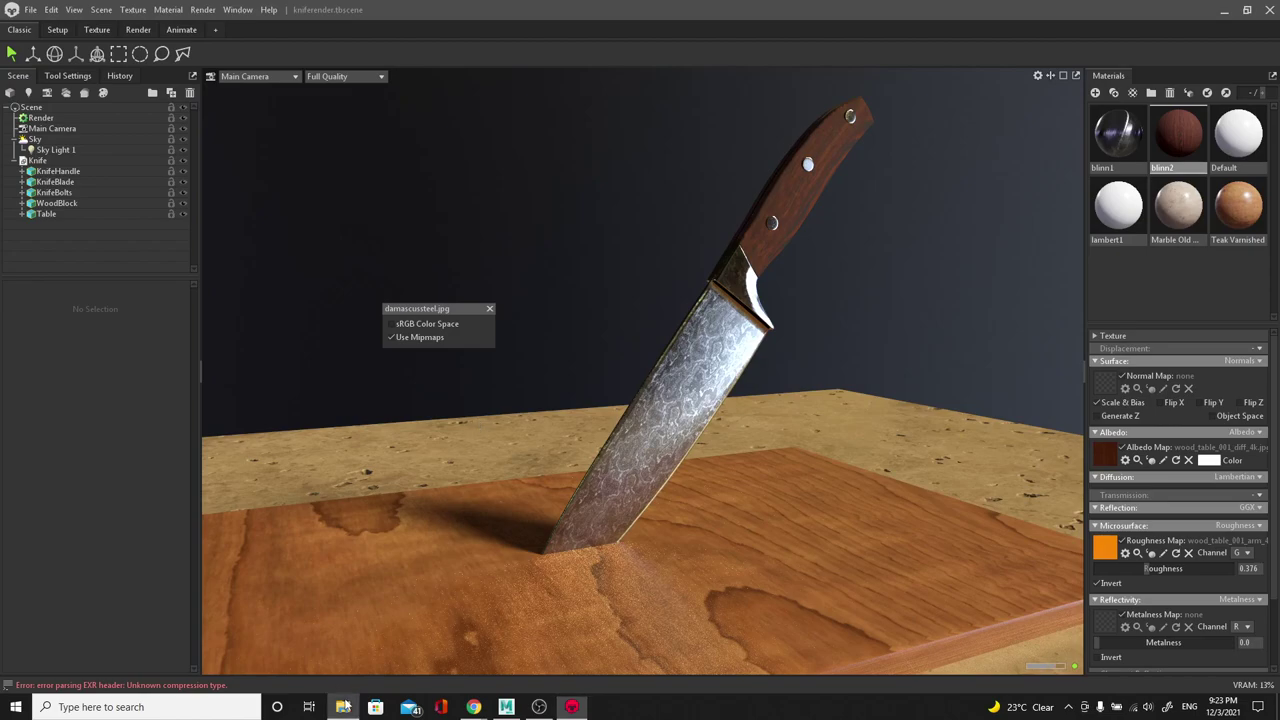
pyautogui.click(343, 707)
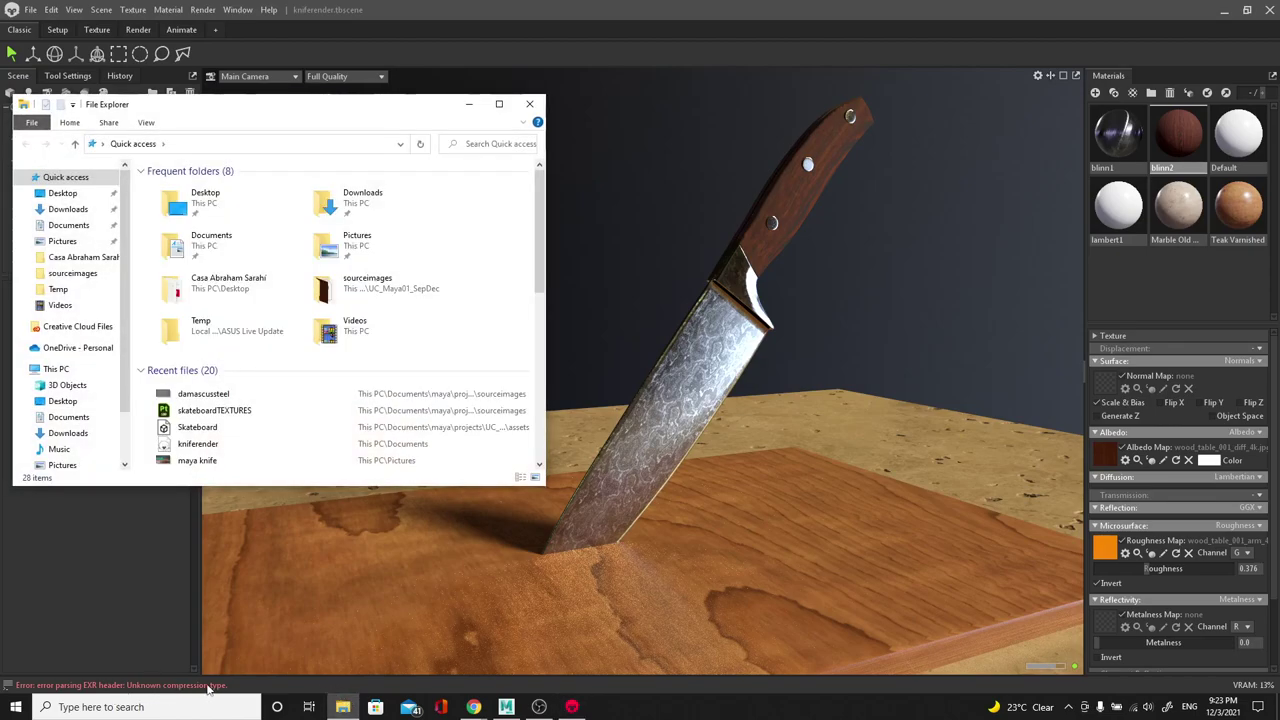
pyautogui.click(343, 707)
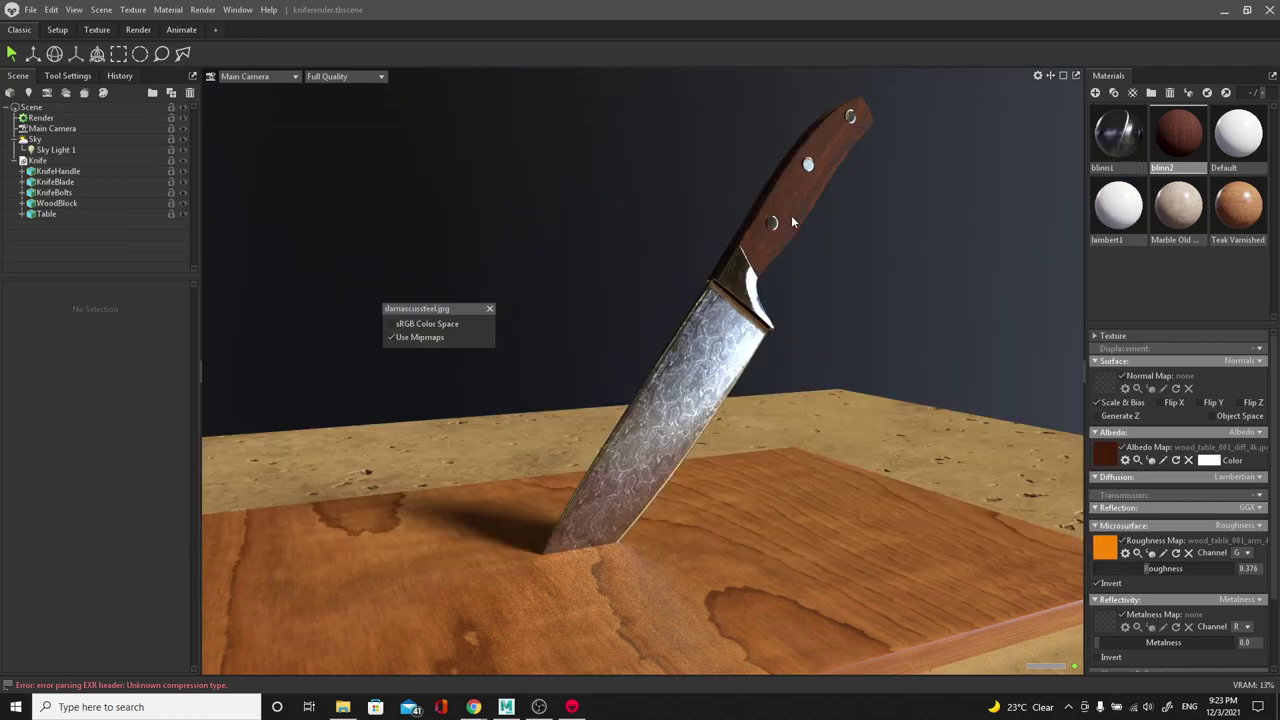
# Step: Switch to Chrome, choose JPG instead of EXR for Normal (GL) on the Wood Table 001 page and open the 4K JPG normal map
pyautogui.hotkey('alt', 'Tab')
pyautogui.hotkey('alt', 'Tab')
pyautogui.click(1200, 382)
pyautogui.click(1166, 382)
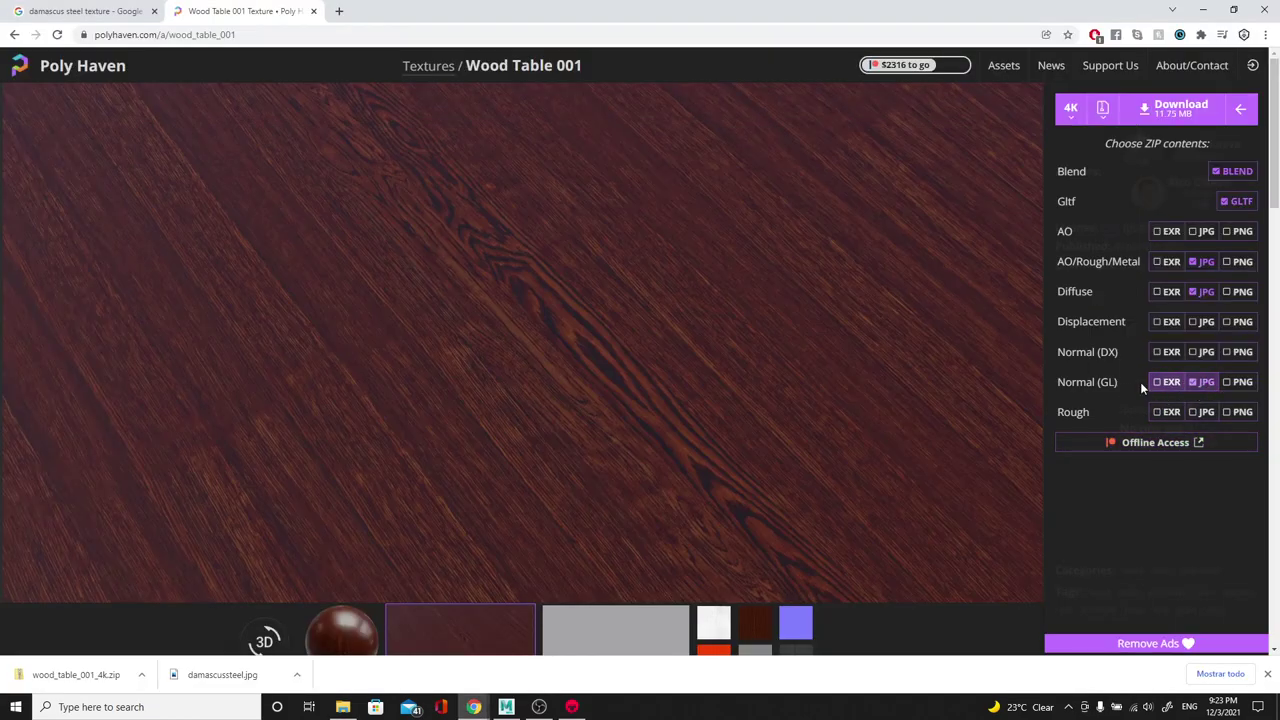
pyautogui.click(1104, 112)
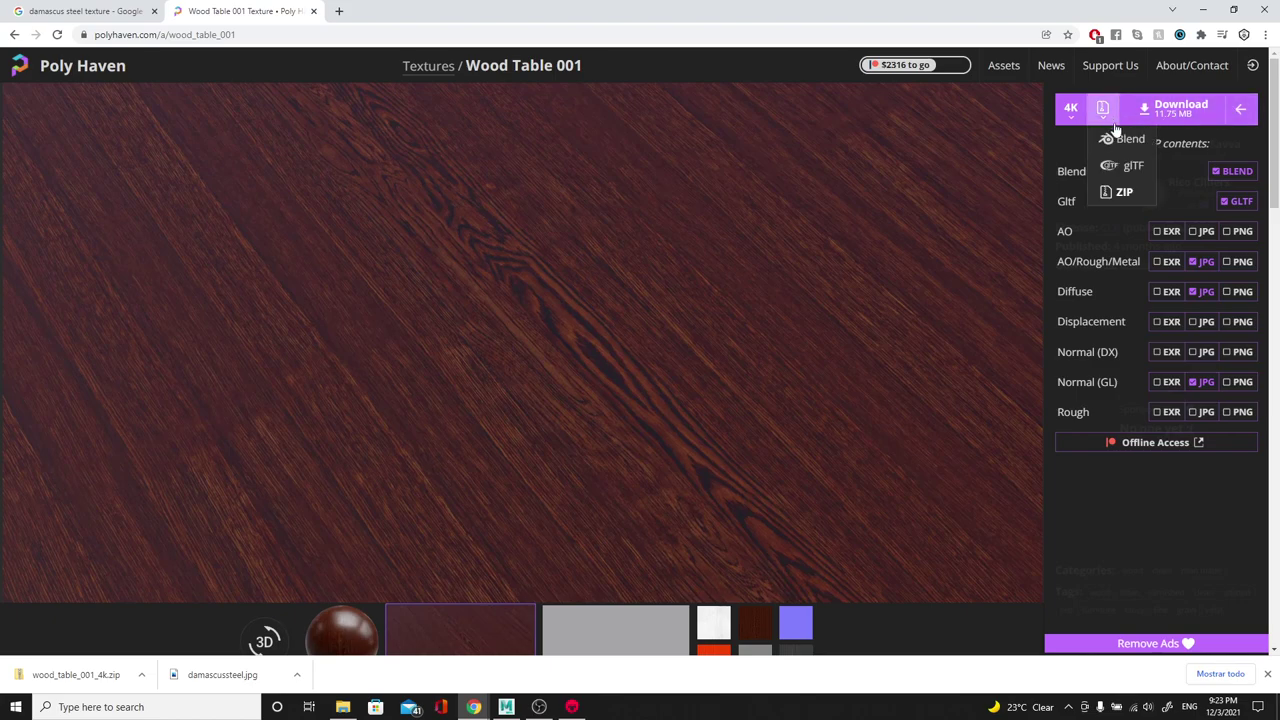
pyautogui.click(1124, 139)
pyautogui.click(1204, 280)
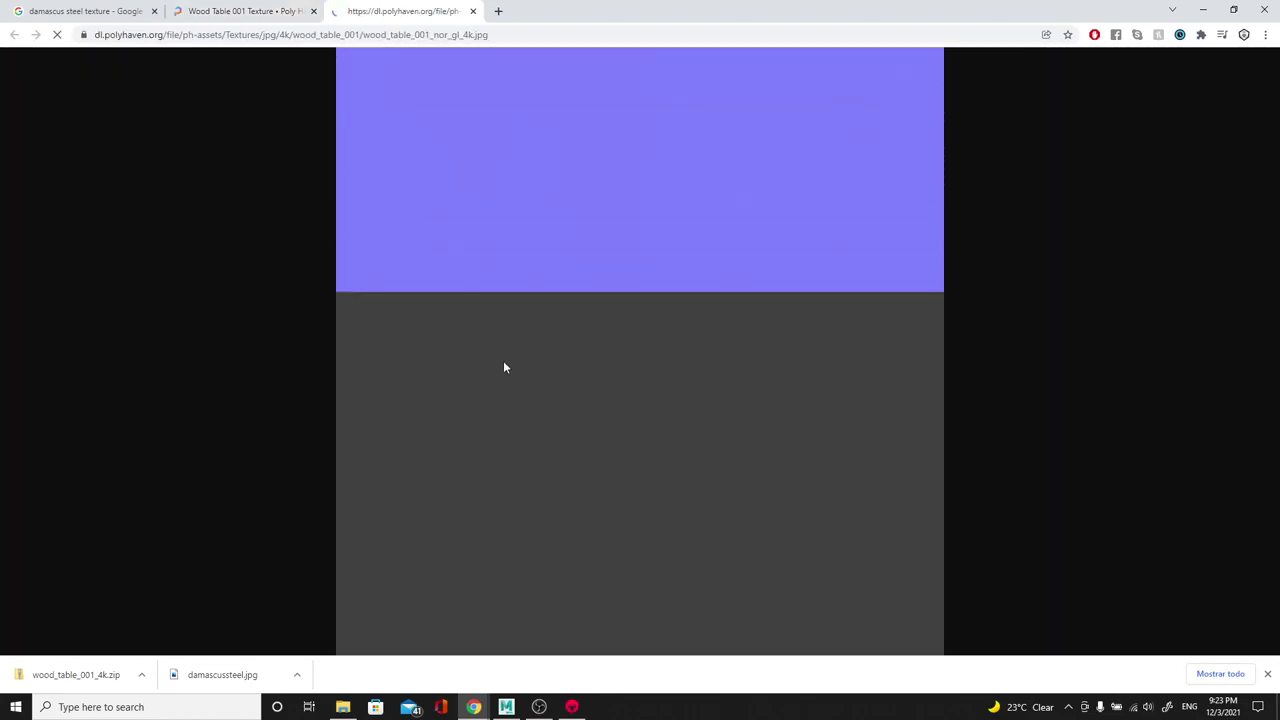
# Step: Save the opened normal map image as wood_table_001_nor_gl_4k in the default Maya project's sourceimages folder
pyautogui.rightClick(747, 272)
pyautogui.click(788, 301)
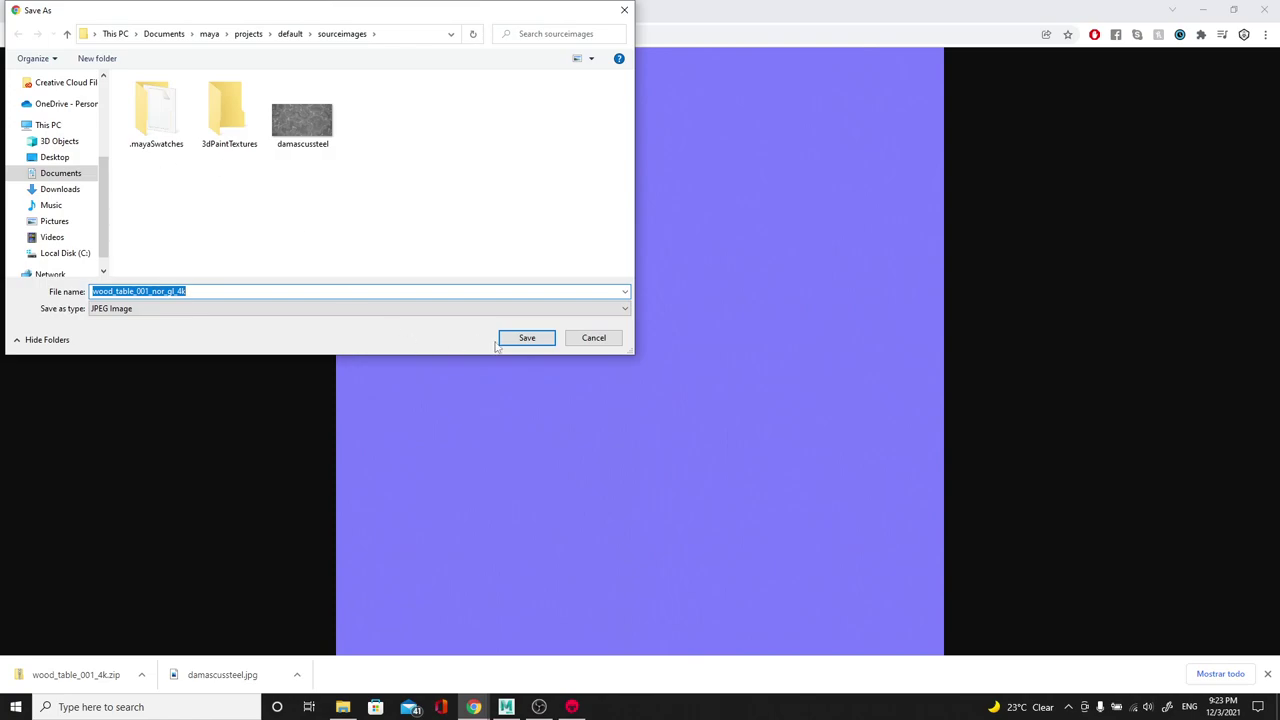
pyautogui.click(506, 338)
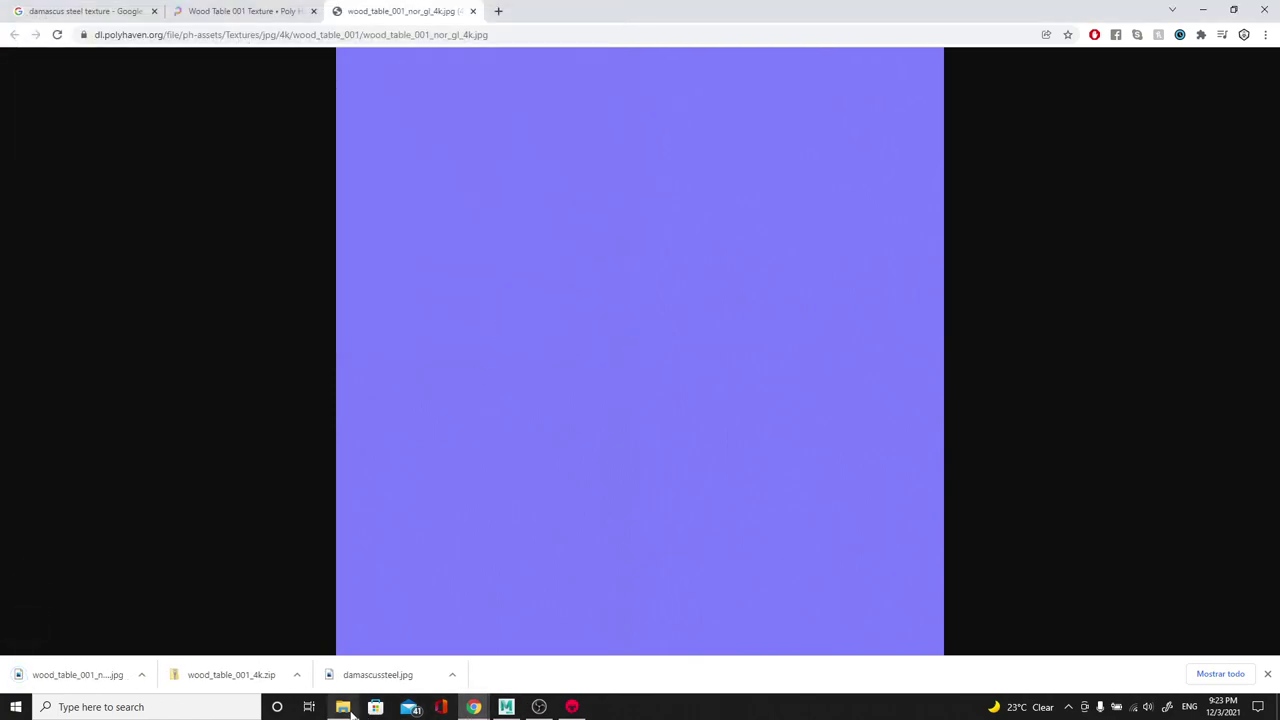
# Step: Open the default project's sourceimages folder and load the wood_table_001_nor_gl_4k JPG as the blinn2 material's normal map in Marmoset Toolbag
pyautogui.click(343, 707)
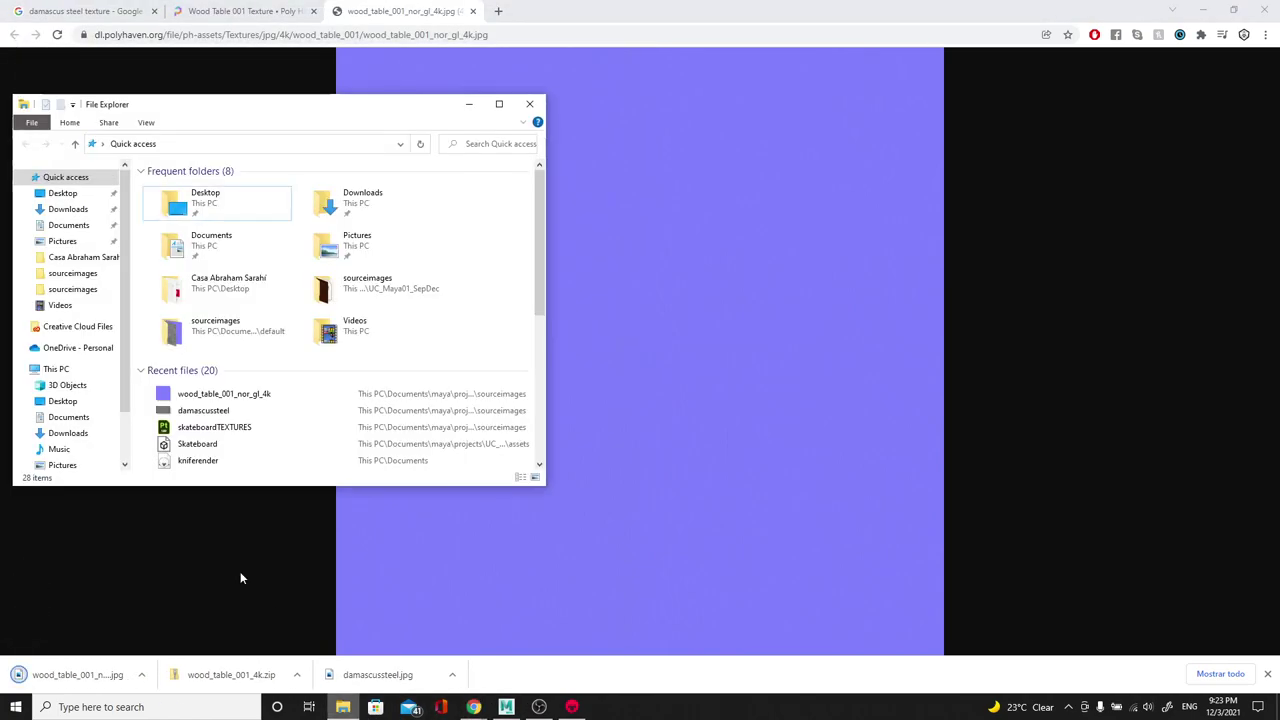
pyautogui.doubleClick(185, 340)
pyautogui.click(539, 707)
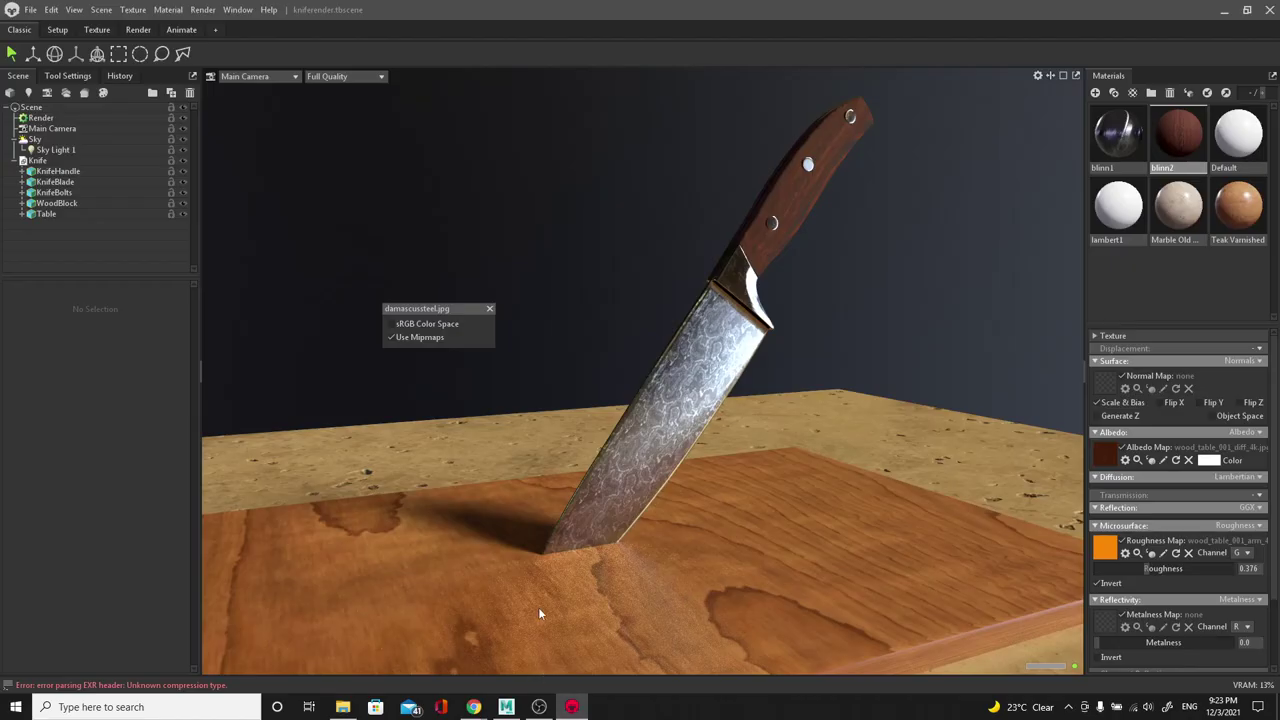
pyautogui.click(343, 707)
pyautogui.moveTo(417, 400); pyautogui.dragTo(810, 424)
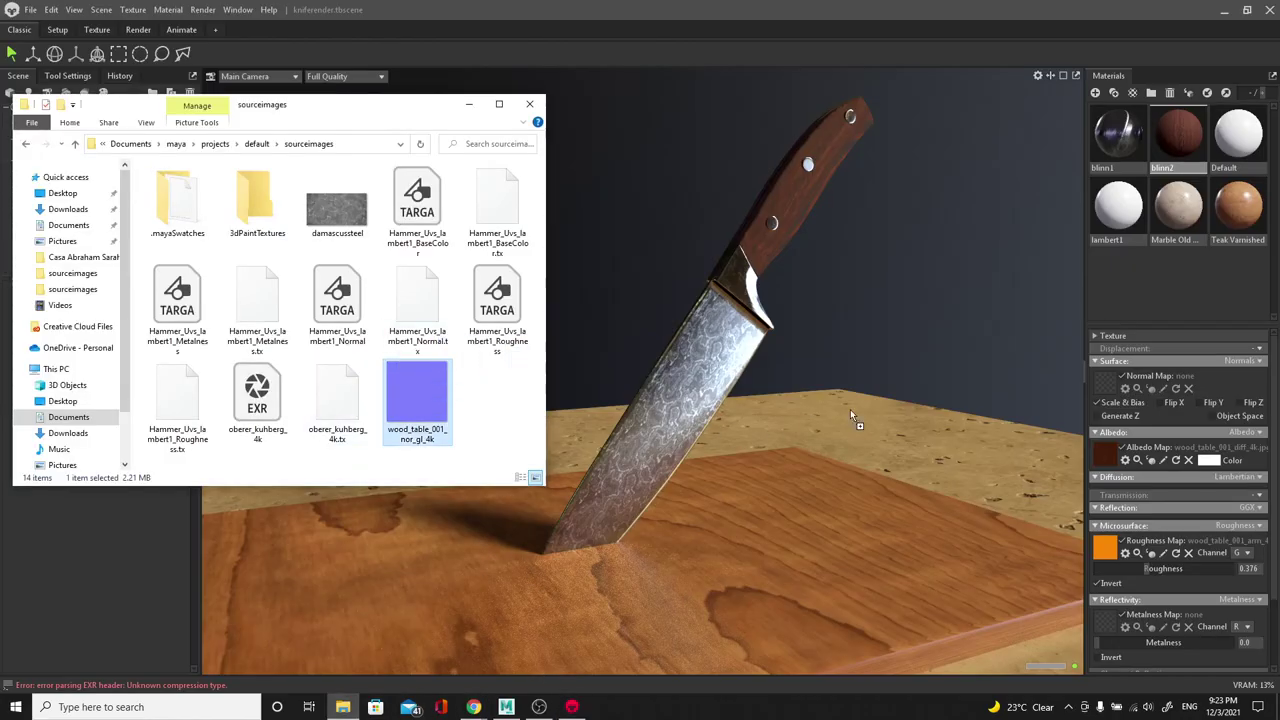
pyautogui.moveTo(1108, 385); pyautogui.dragTo(1106, 384)
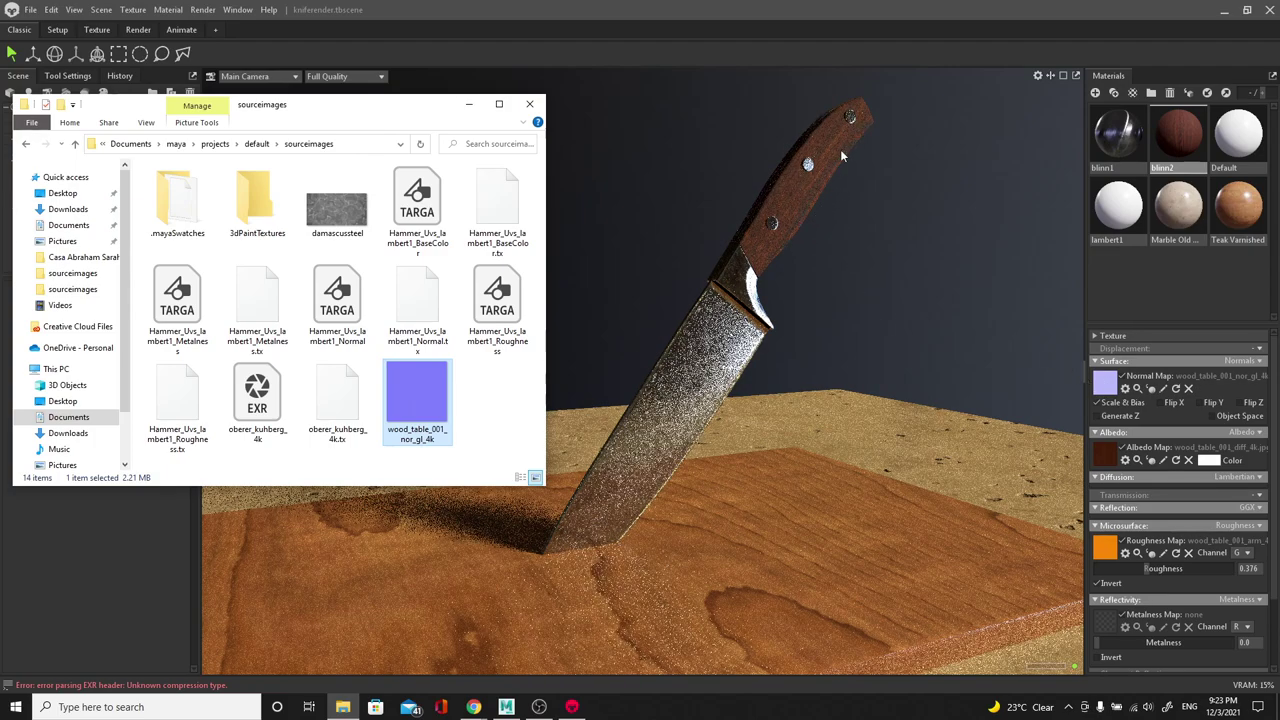
# Step: Turn on Flip Y for the handle material's normal map and close the damascussteel.jpg texture settings
pyautogui.click(813, 202)
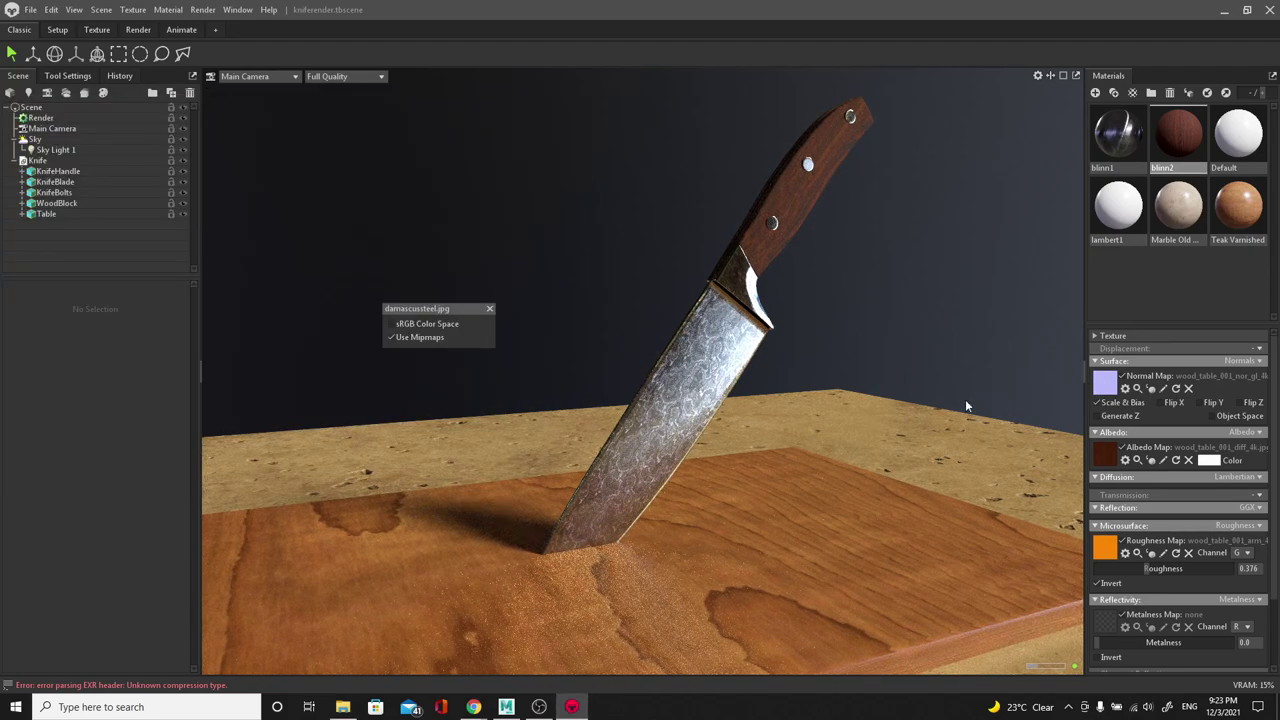
pyautogui.click(1213, 403)
pyautogui.click(489, 309)
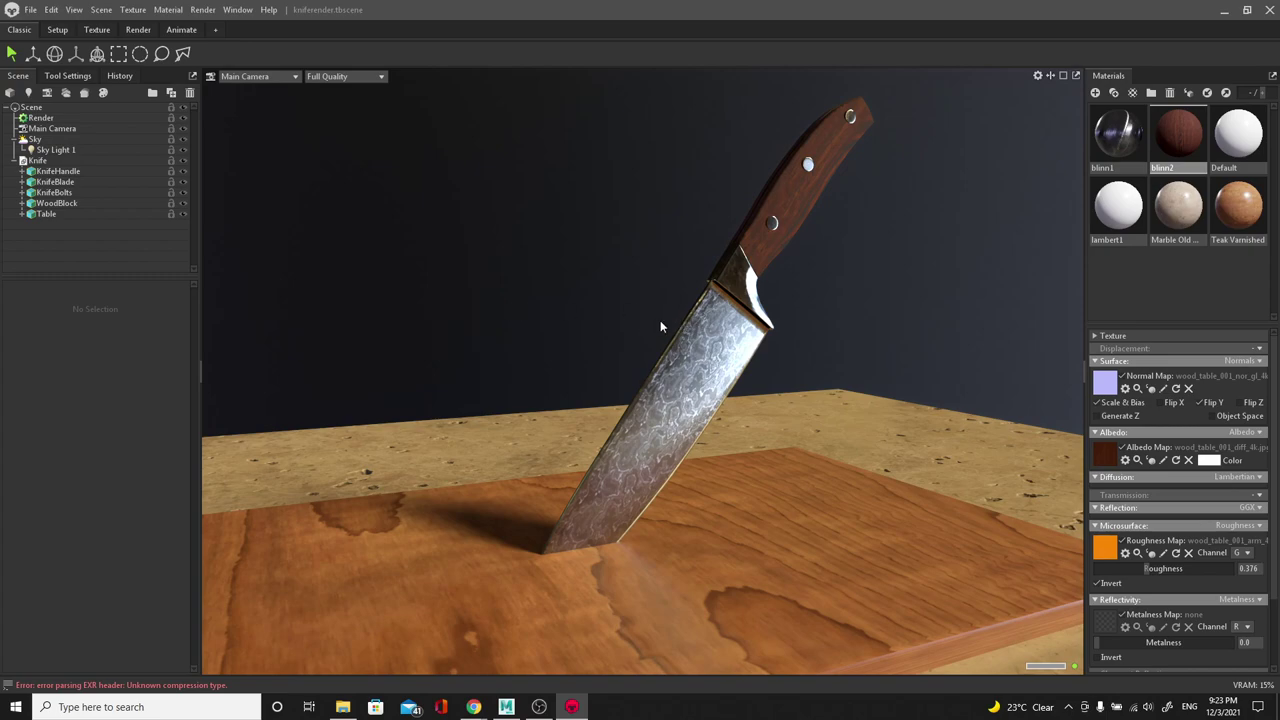
# Step: Enable depth of field on the Main Camera and reduce its near blur
pyautogui.click(40, 117)
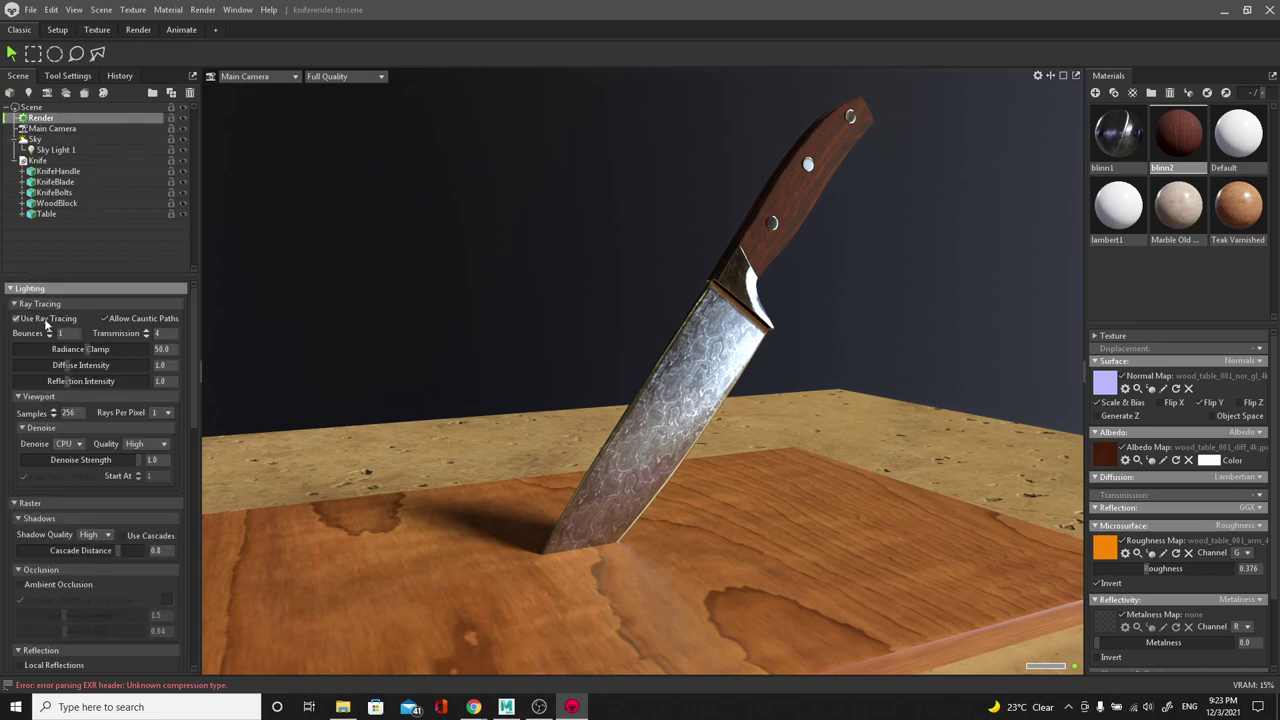
pyautogui.click(52, 129)
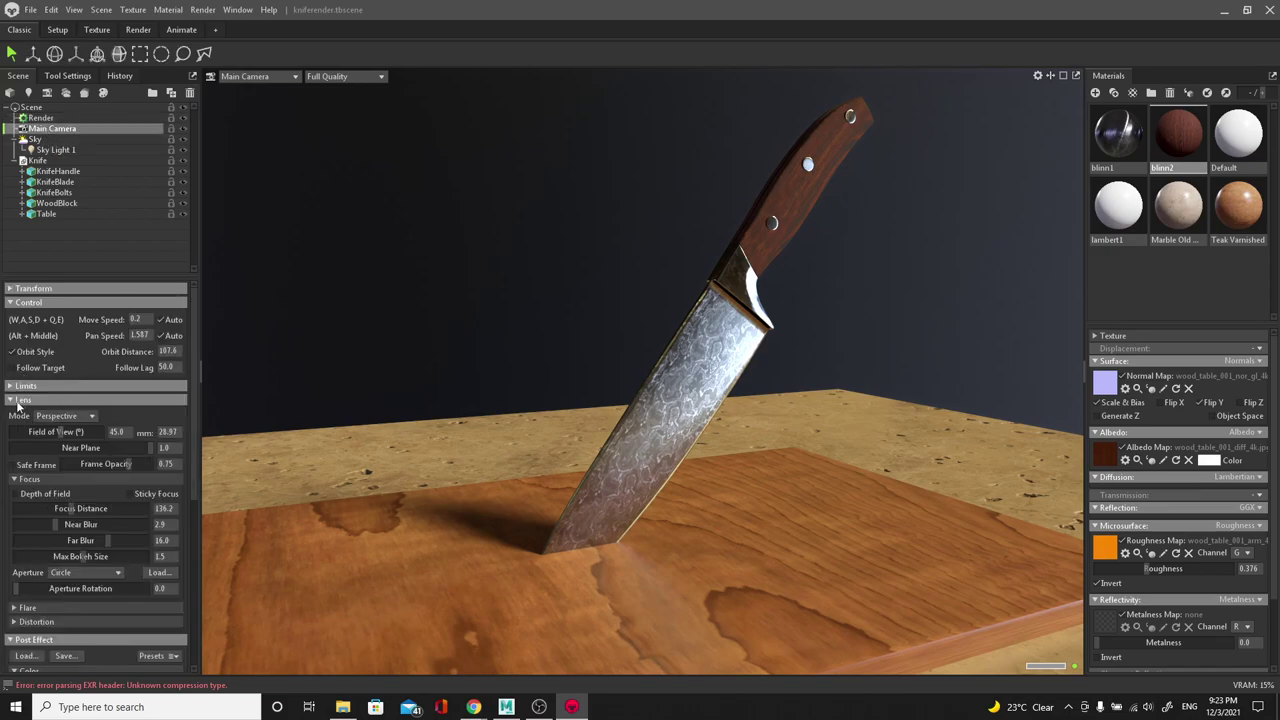
pyautogui.click(16, 493)
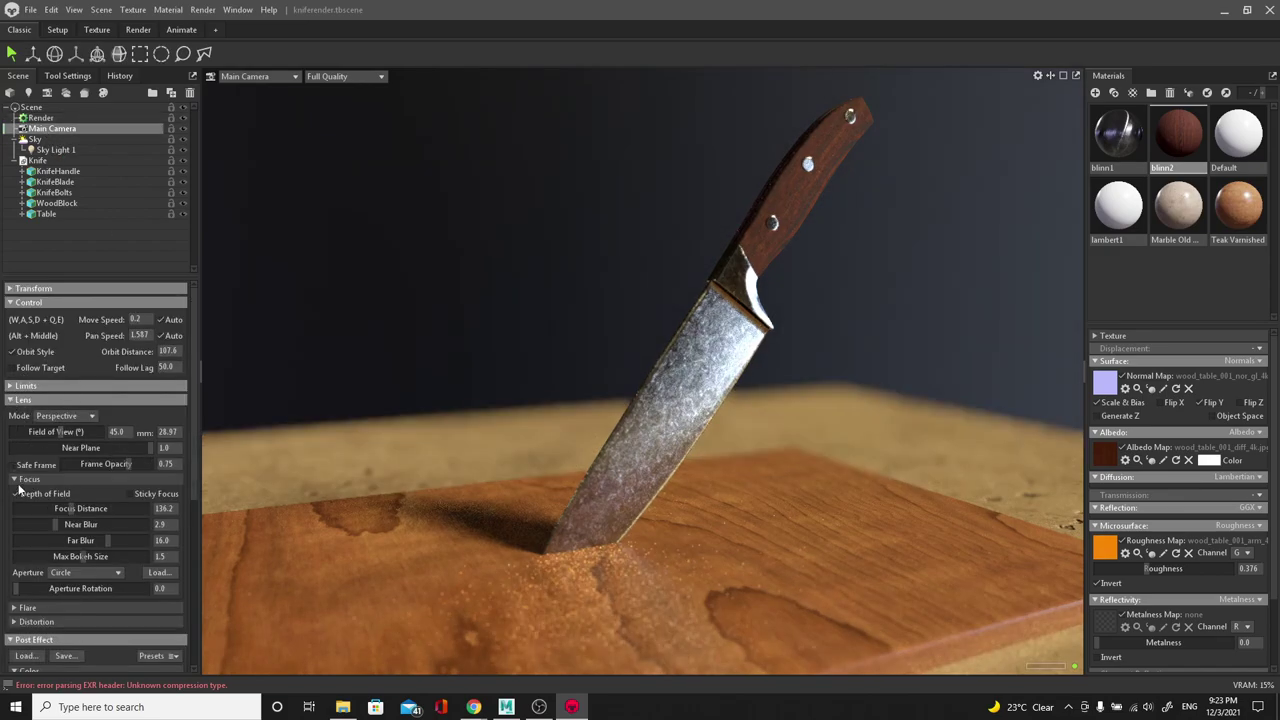
pyautogui.moveTo(58, 524)
pyautogui.mouseDown()
pyautogui.moveTo(33, 524)
pyautogui.moveTo(45, 524)
pyautogui.mouseUp()
# Step: Add a vignette to the Main Camera with strength about 0.947 and softness about 0.746, and deselect the camera
pyautogui.scroll(-5, 97, 517)
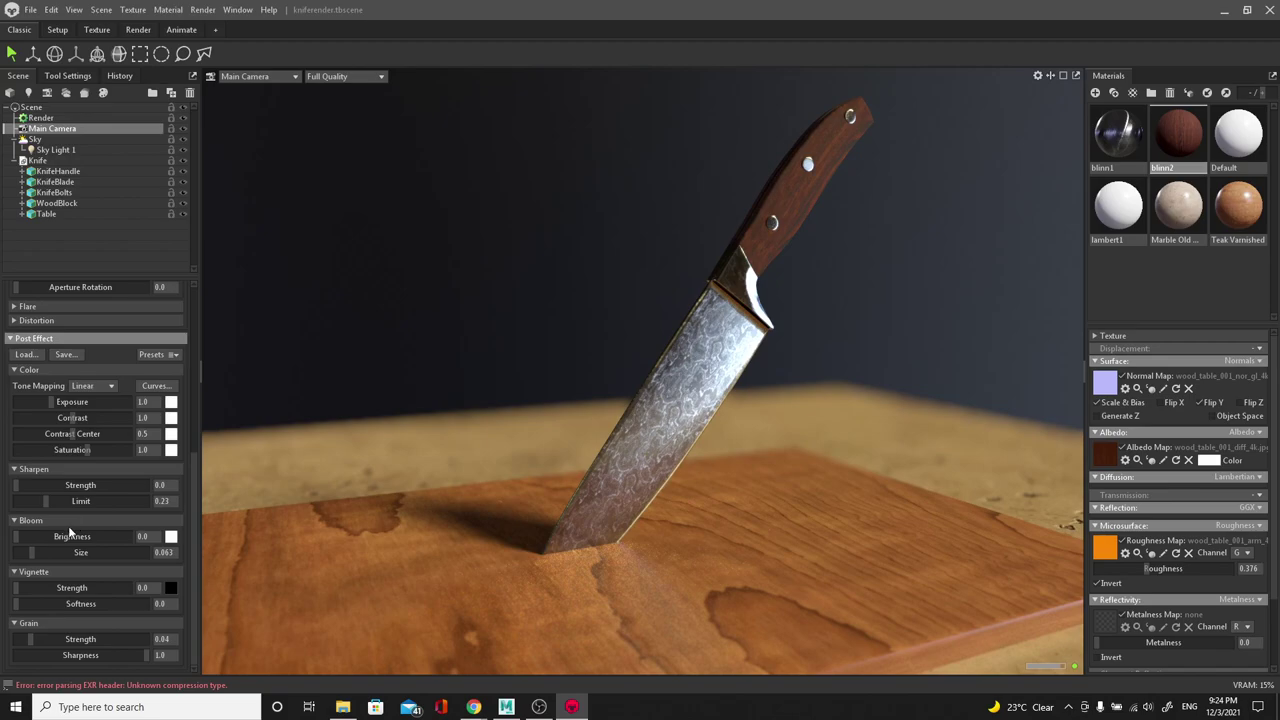
pyautogui.moveTo(20, 588); pyautogui.dragTo(103, 588)
pyautogui.moveTo(30, 604); pyautogui.dragTo(94, 588)
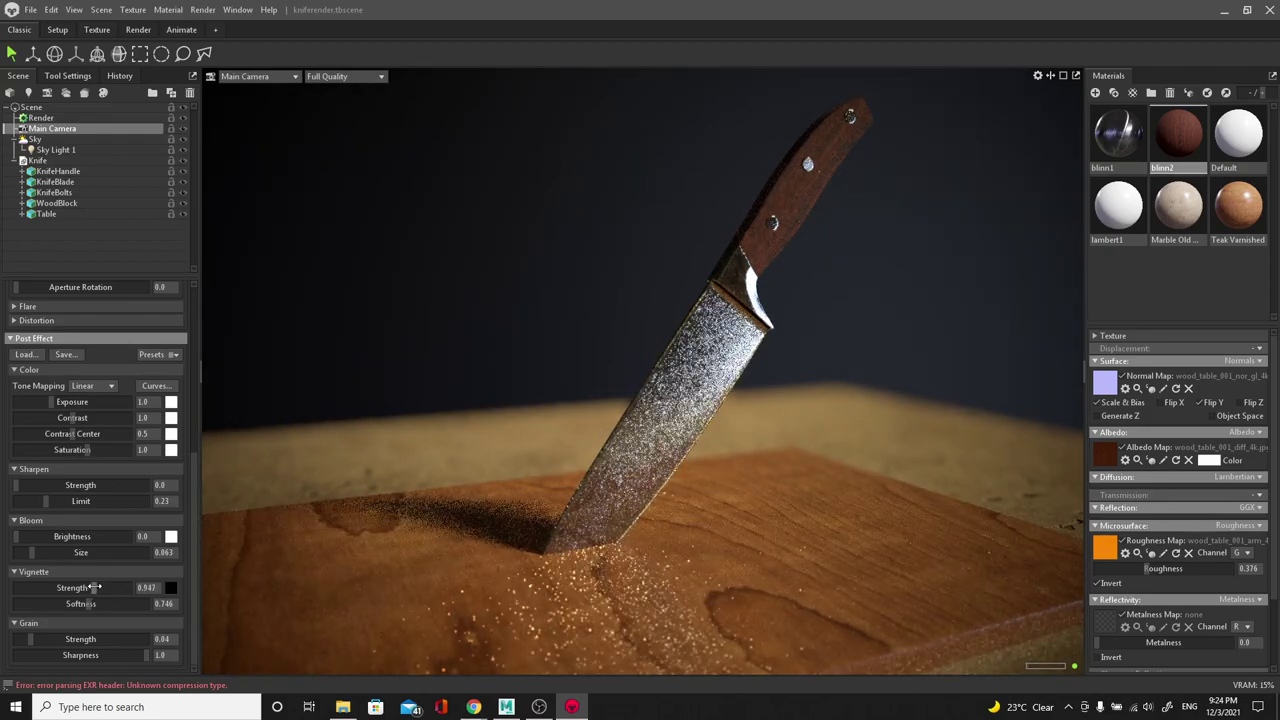
pyautogui.click(588, 246)
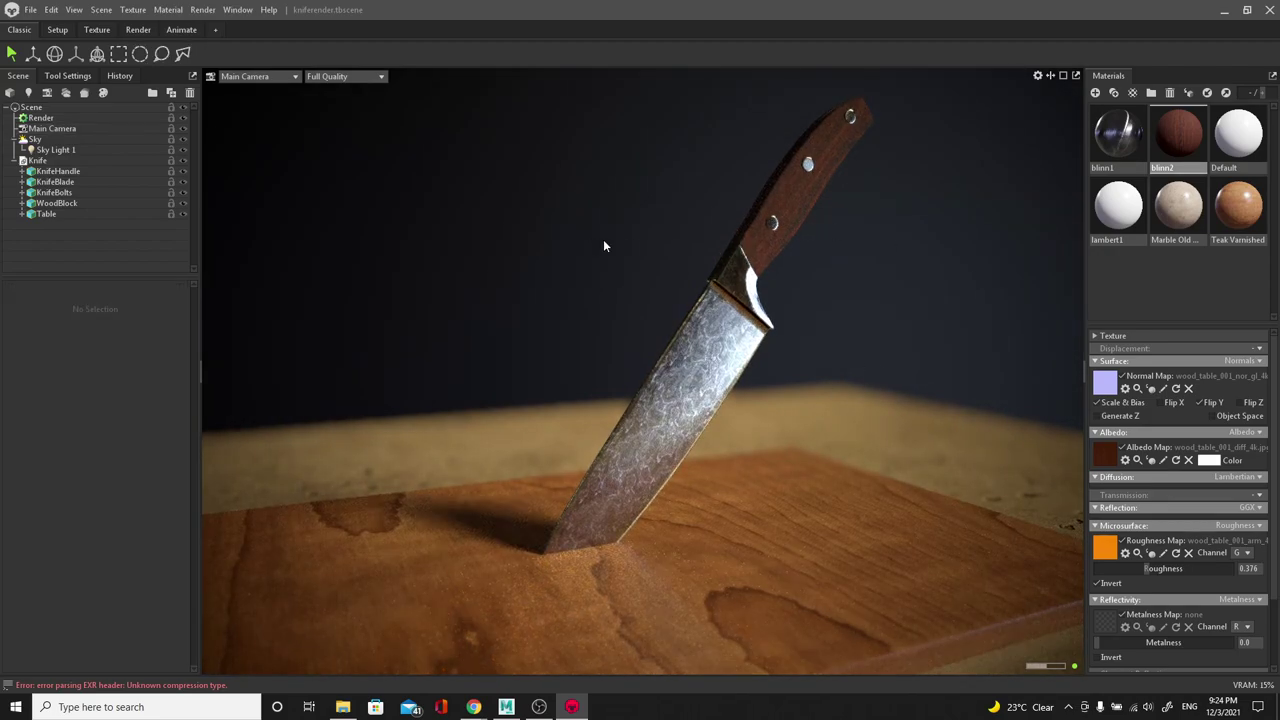
pyautogui.moveTo(687, 223); pyautogui.dragTo(690, 259)
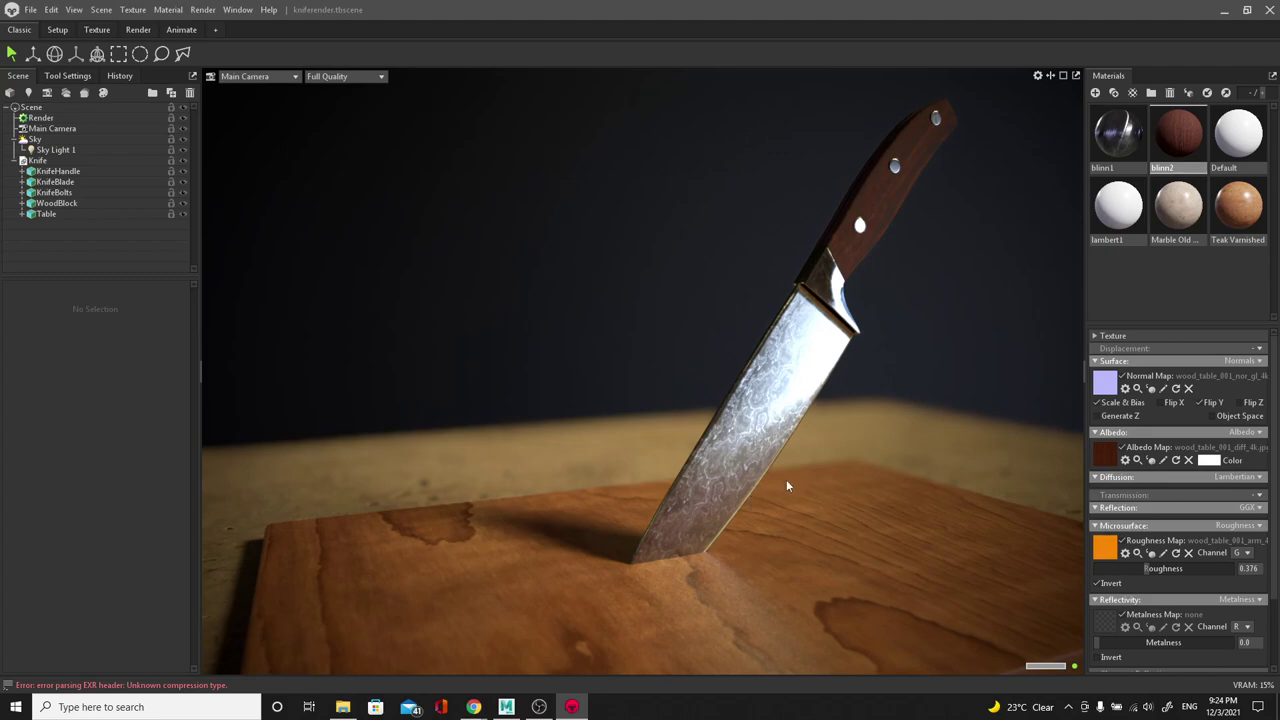
pyautogui.click(539, 707)
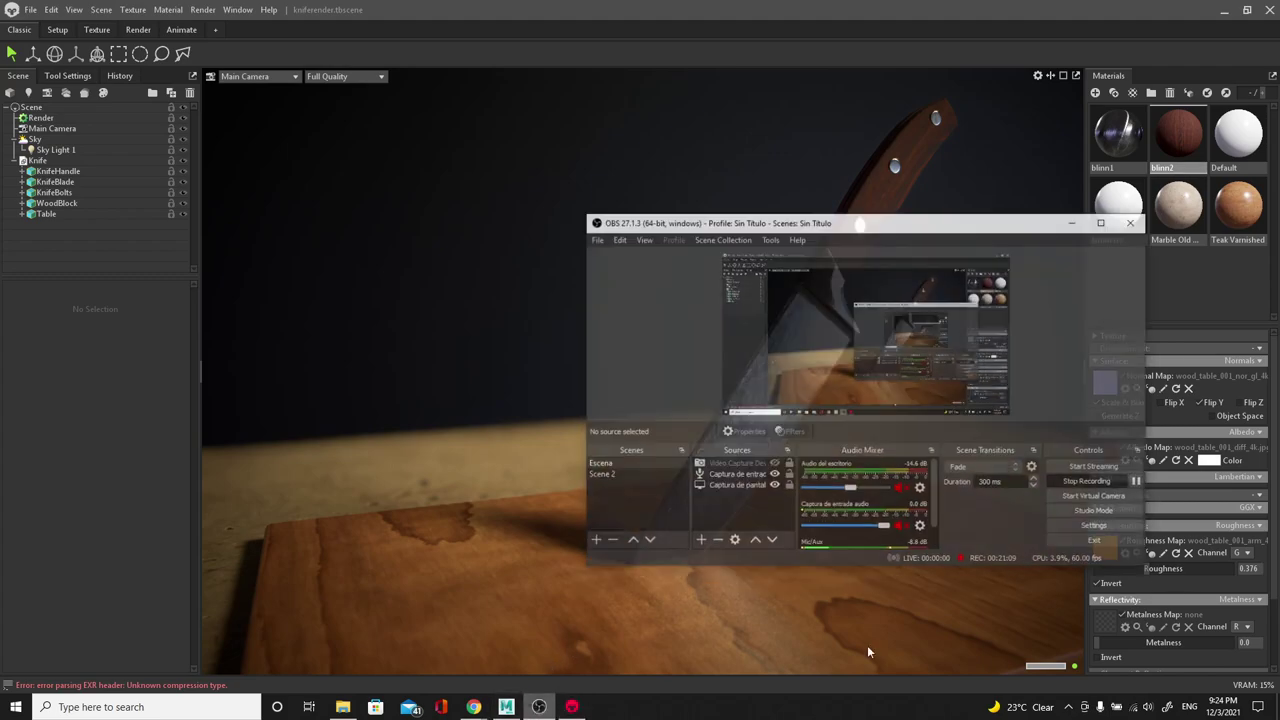